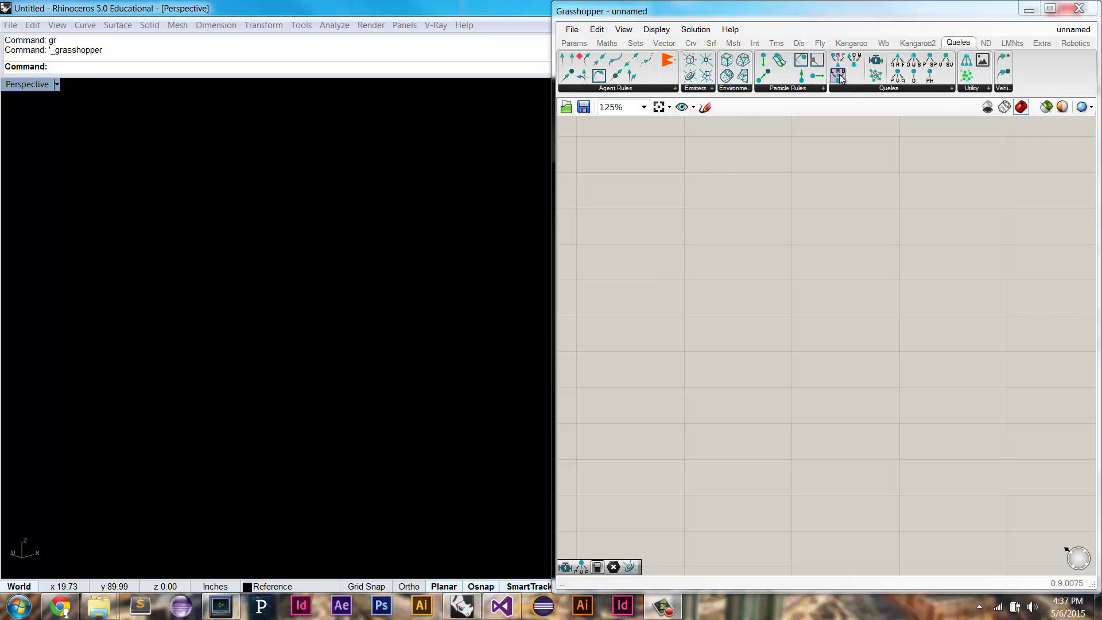
Place a Quelea Construct Particle component on the empty Grasshopper canvas.
{"action": "left_click_drag", "start_coordinate": [839, 74], "coordinate": [685, 202]}
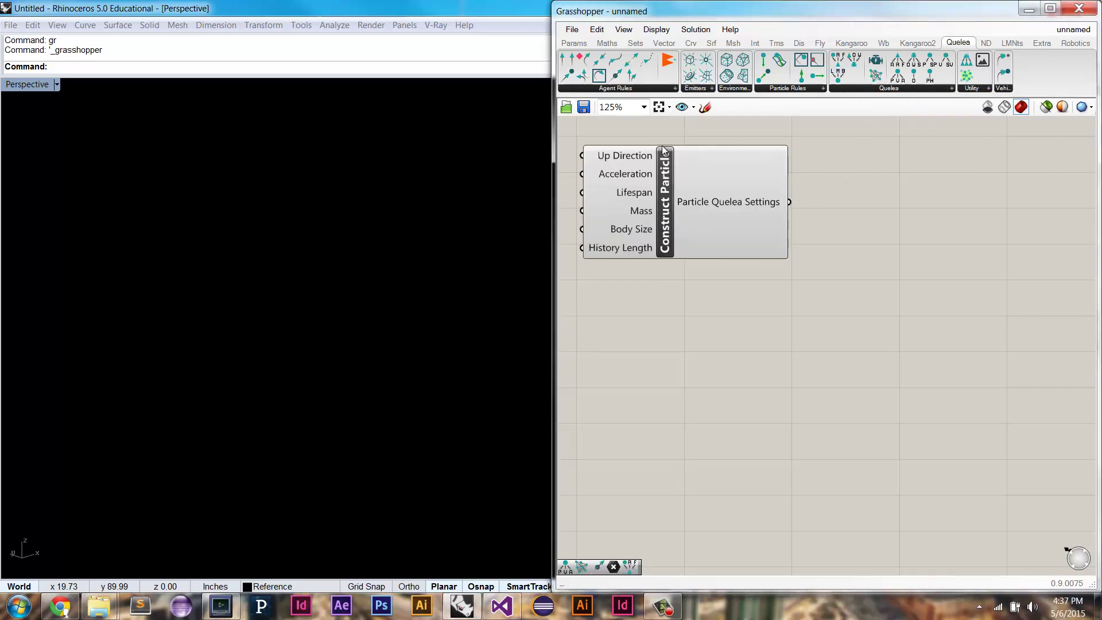
{"action": "left_click", "coordinate": [670, 193]}
{"action": "left_click_drag", "start_coordinate": [671, 193], "coordinate": [667, 189]}
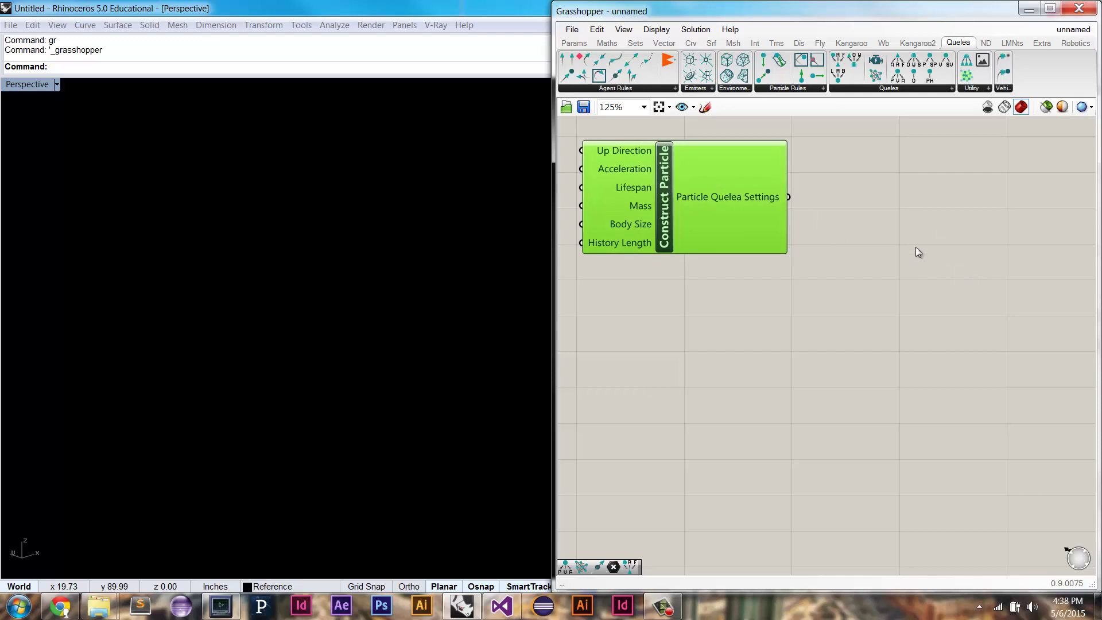
{"action": "scroll", "coordinate": [898, 247], "scroll_direction": "down", "scroll_amount": 1}
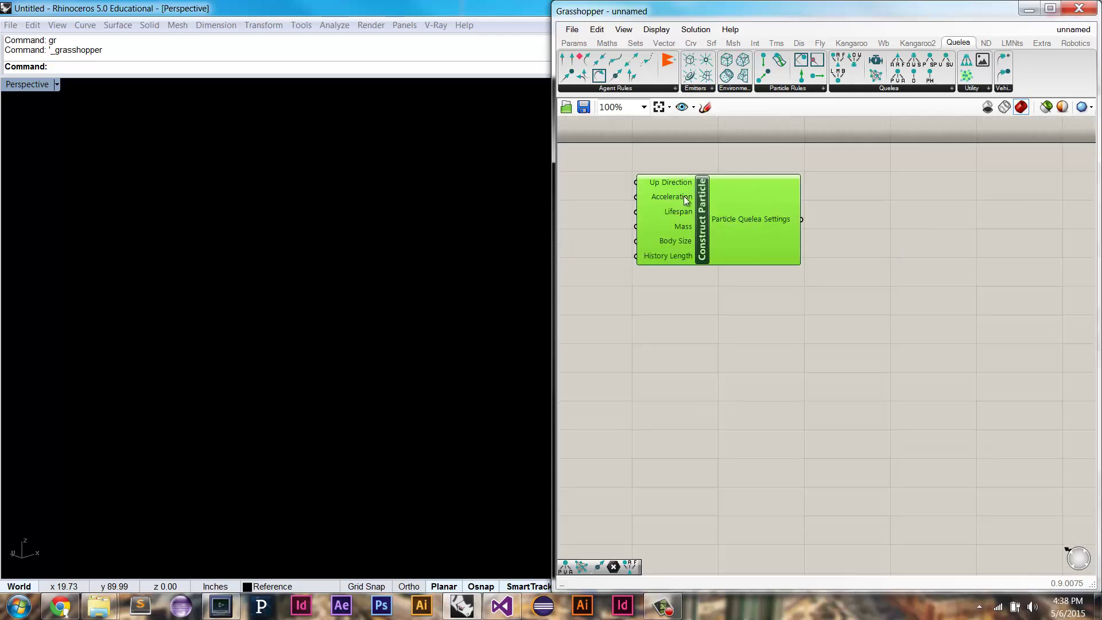
{"action": "left_click", "coordinate": [852, 200]}
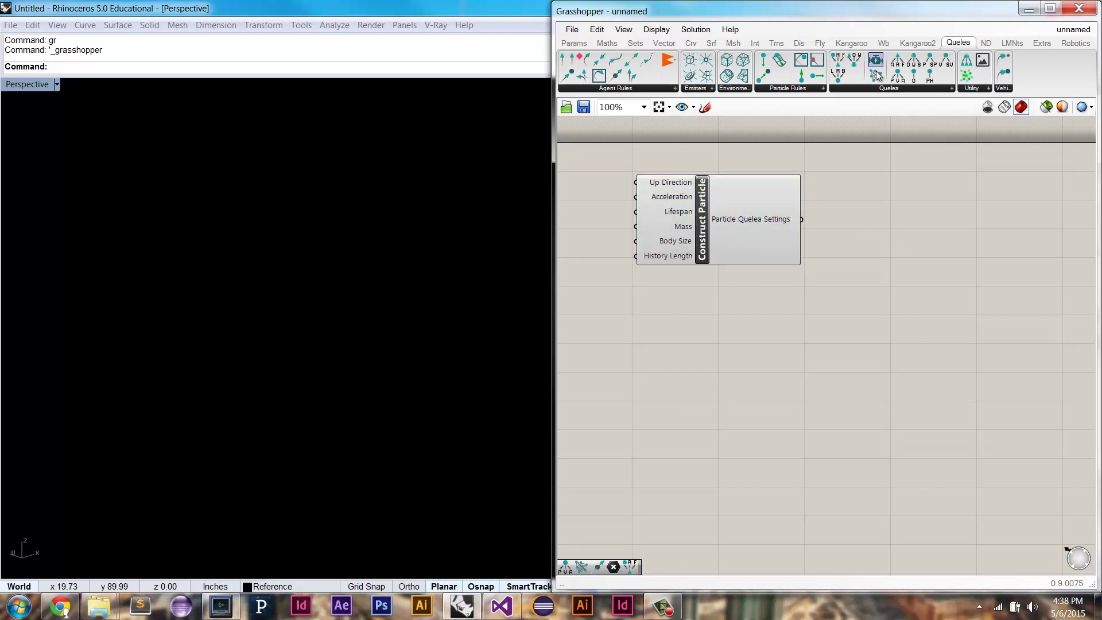
Add a Quelea System component and connect the Particle Quelea Settings output to its Quelea Settings input.
{"action": "left_click_drag", "start_coordinate": [878, 78], "coordinate": [898, 249]}
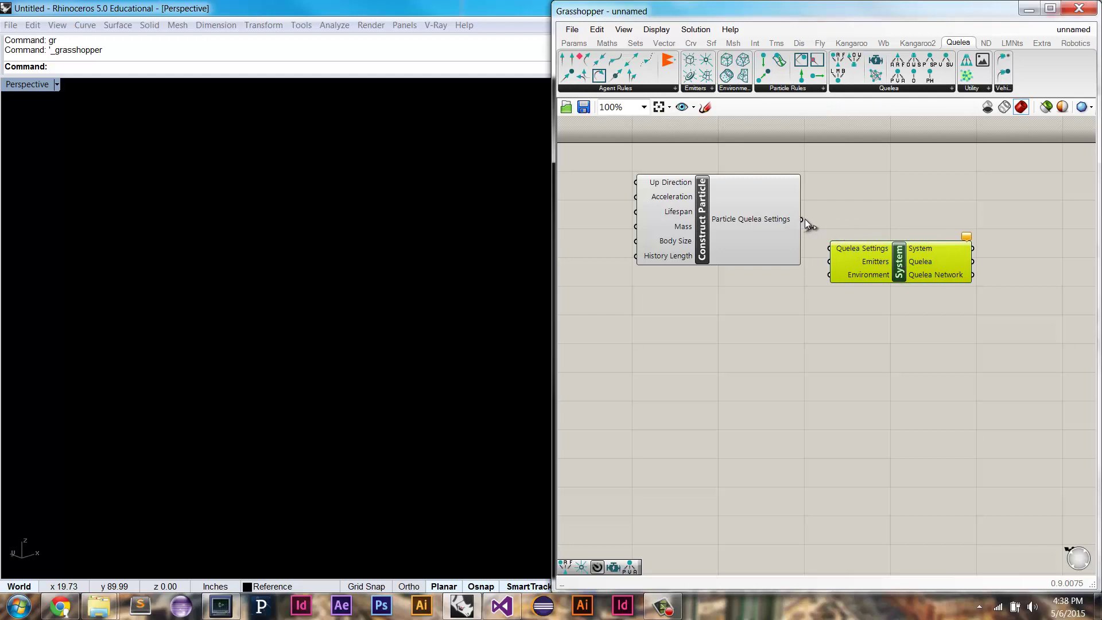
{"action": "left_click_drag", "start_coordinate": [901, 256], "coordinate": [901, 270]}
{"action": "left_click", "coordinate": [786, 143]}
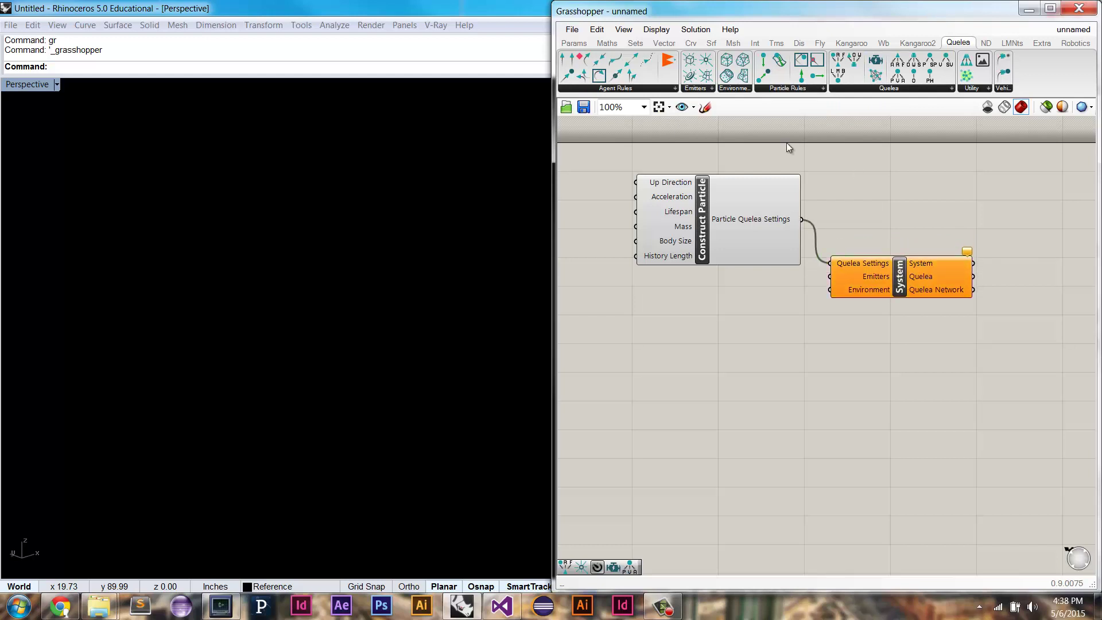
Add a Point Emitter component below Construct Particle and connect its Emitter output to the System's Emitters input.
{"action": "left_click_drag", "start_coordinate": [706, 61], "coordinate": [830, 276]}
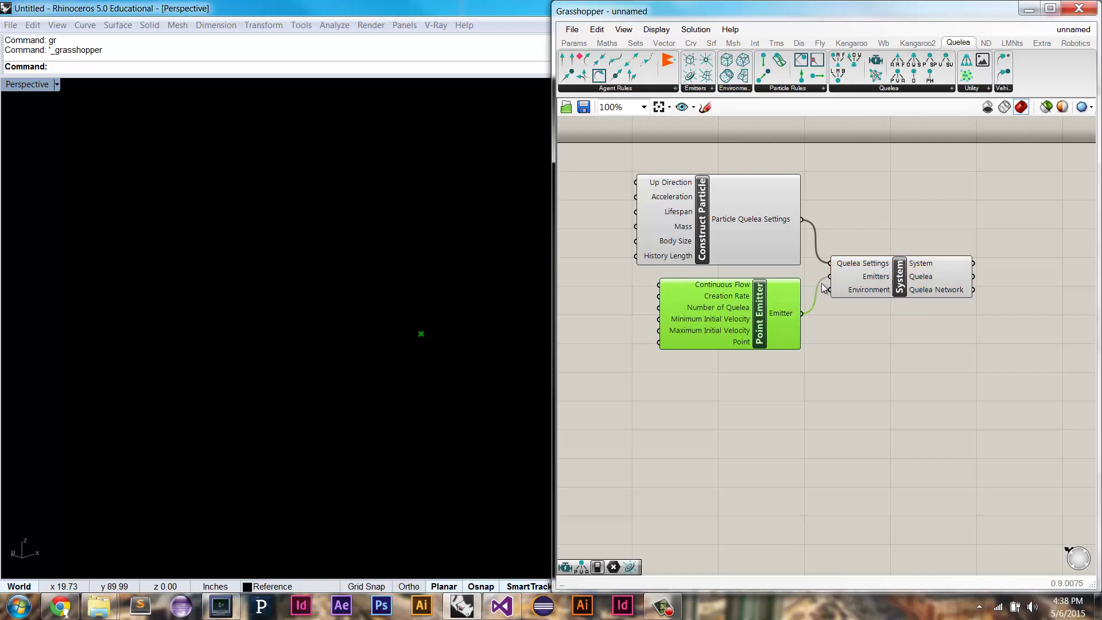
{"action": "left_click", "coordinate": [828, 322]}
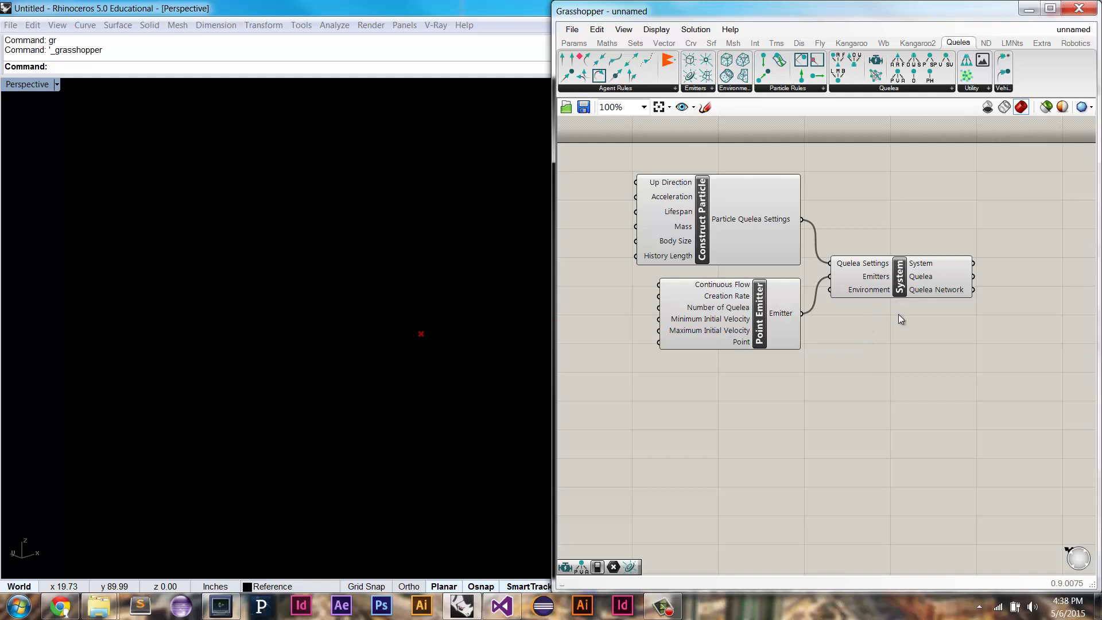
Add an Engine component beside the System component and connect the System output to the Engine's System input.
{"action": "right_click_drag", "start_coordinate": [915, 328], "coordinate": [879, 326]}
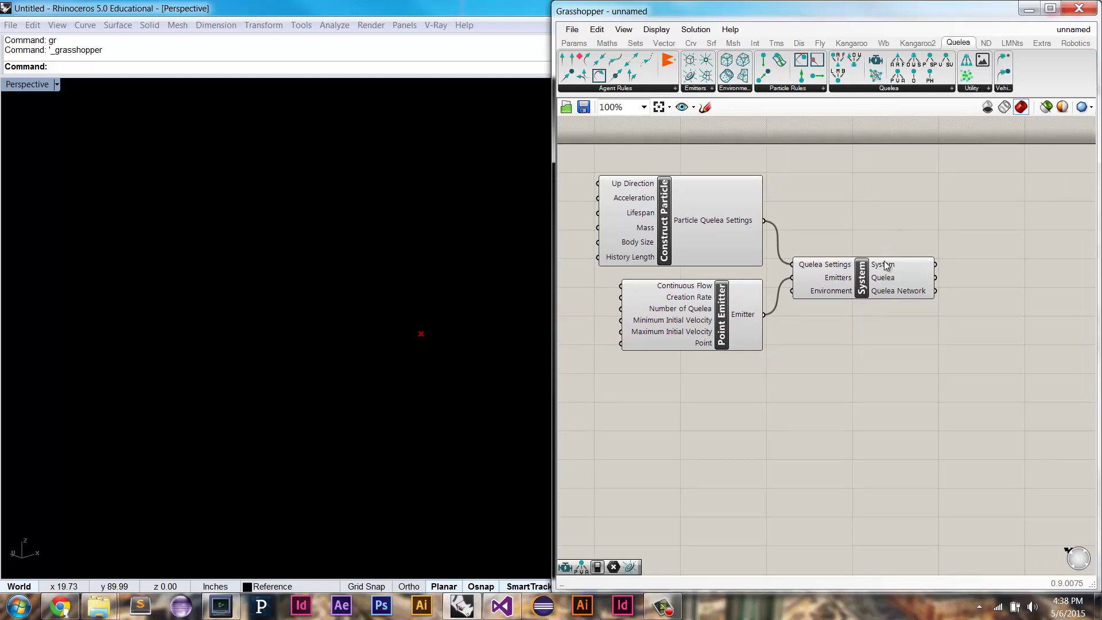
{"action": "right_click_drag", "start_coordinate": [912, 229], "coordinate": [857, 242]}
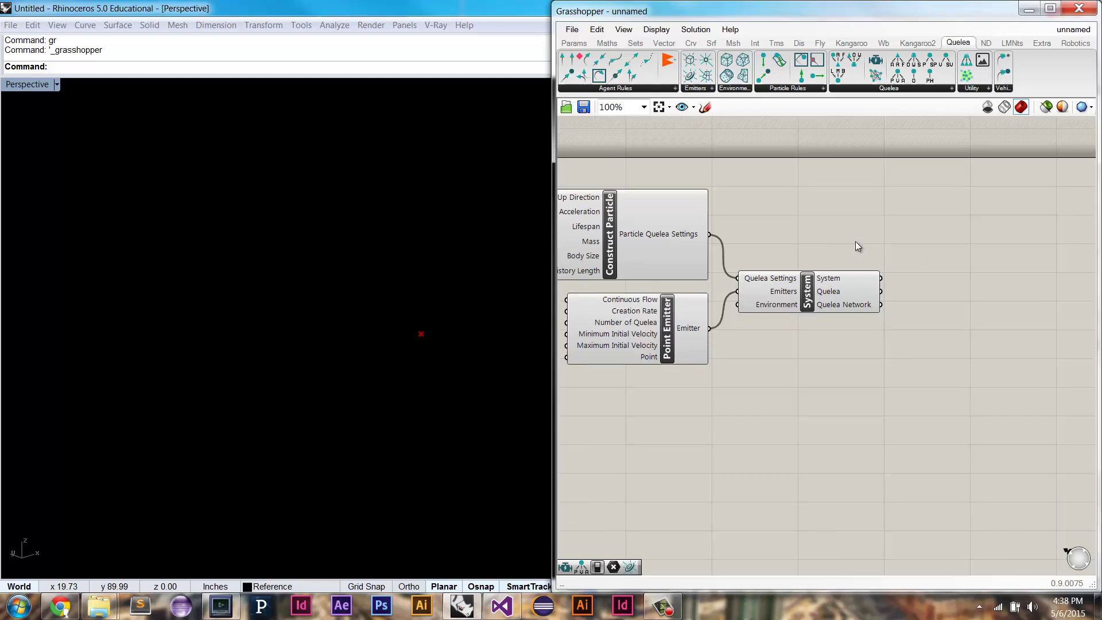
{"action": "left_click_drag", "start_coordinate": [877, 63], "coordinate": [946, 250]}
{"action": "left_click", "coordinate": [949, 210]}
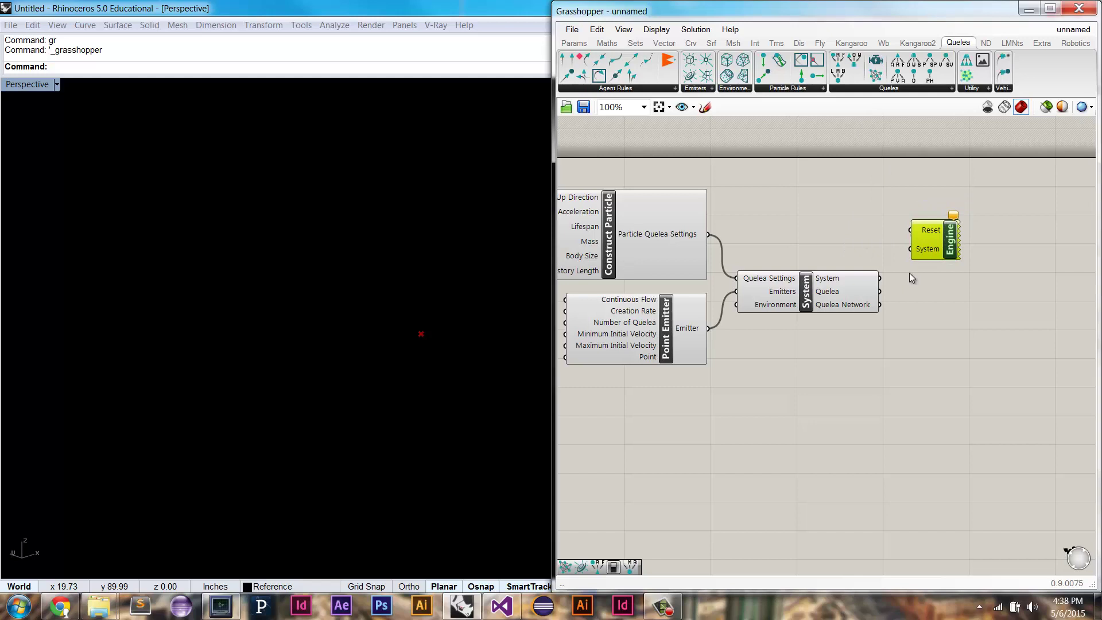
{"action": "left_click_drag", "start_coordinate": [879, 278], "coordinate": [899, 250]}
{"action": "left_click_drag", "start_coordinate": [890, 236], "coordinate": [916, 244]}
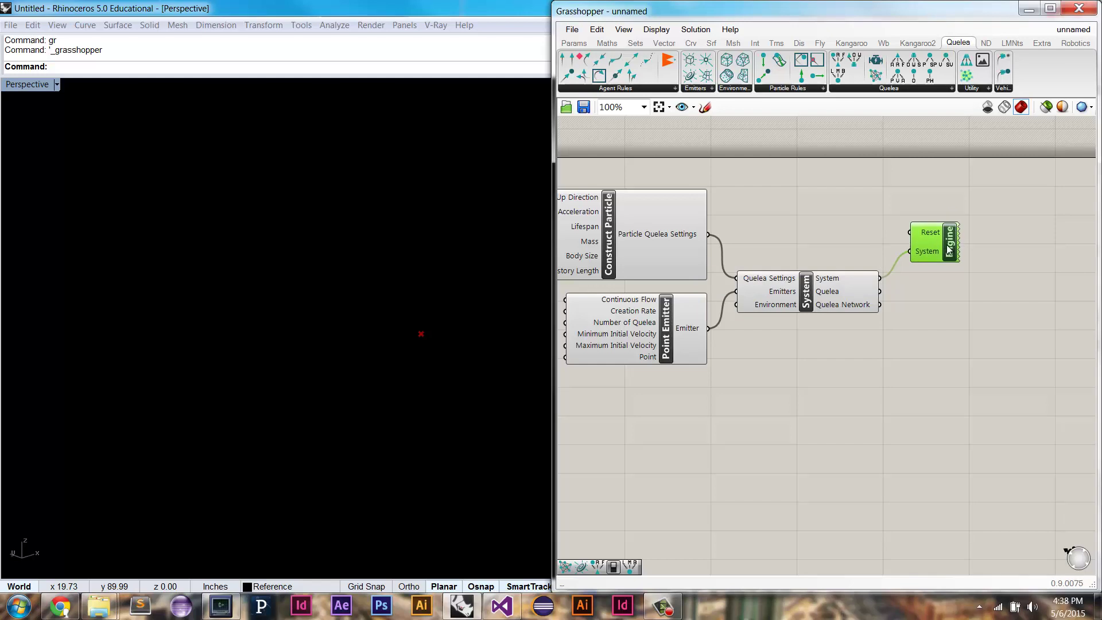
Add a Boolean Toggle and connect it to the Engine's Reset input.
{"action": "mouse_move", "coordinate": [930, 250]}
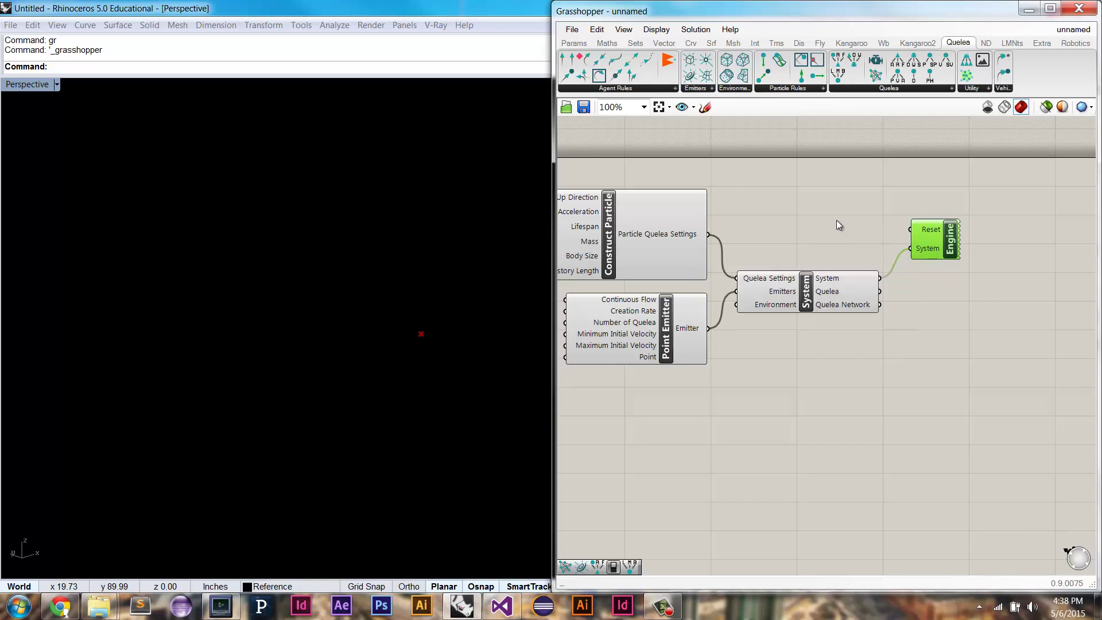
{"action": "mouse_move", "coordinate": [939, 229]}
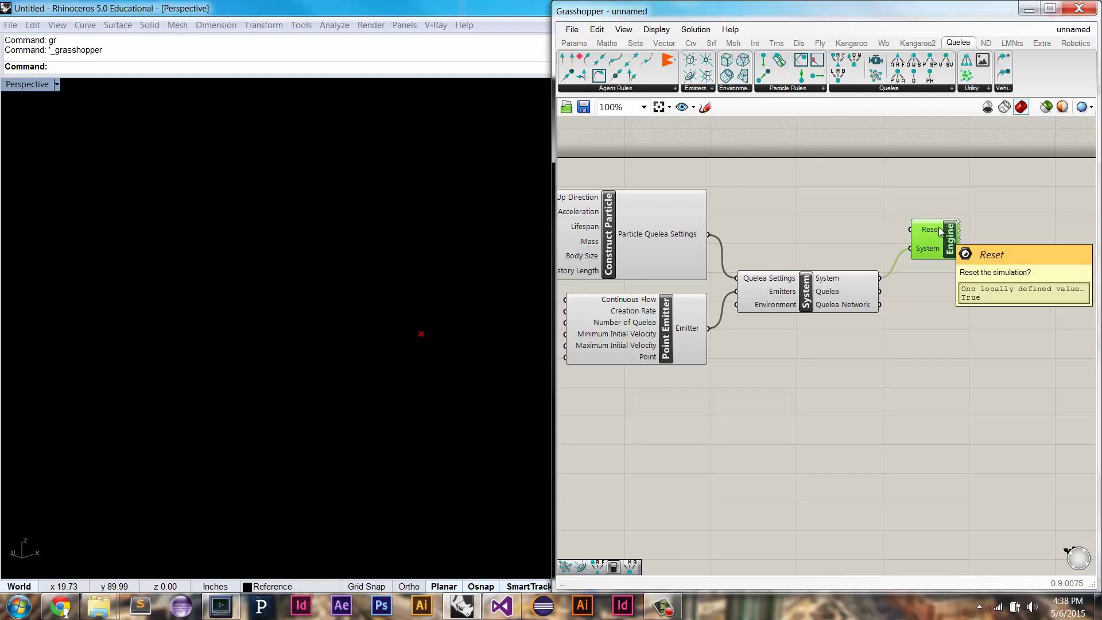
{"action": "double_click", "coordinate": [840, 235]}
{"action": "type", "text": "boo"}
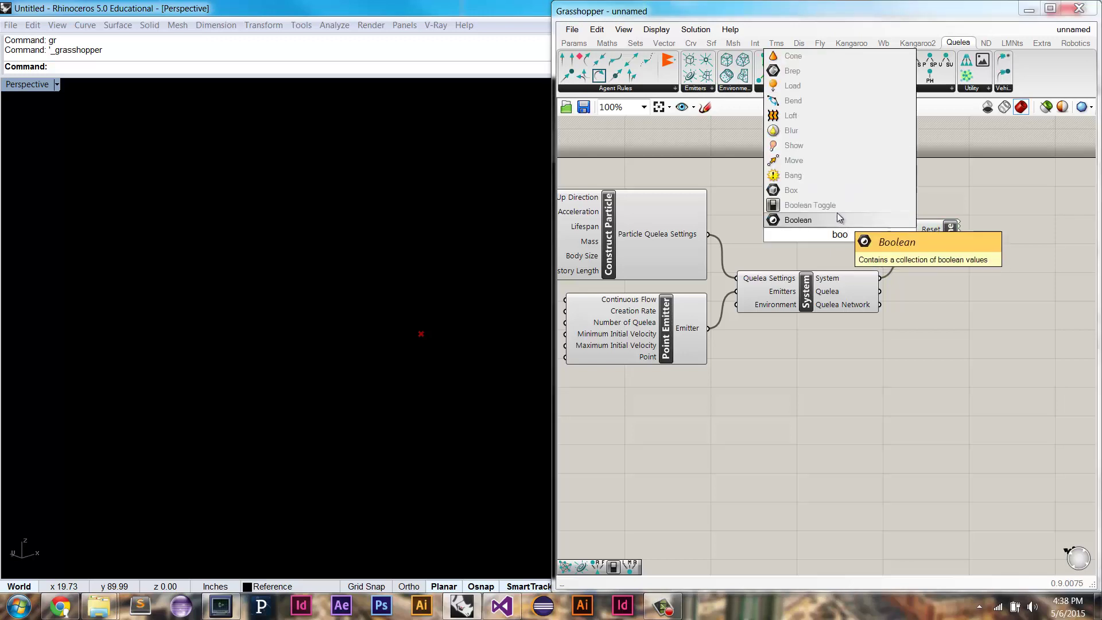
{"action": "left_click", "coordinate": [836, 207]}
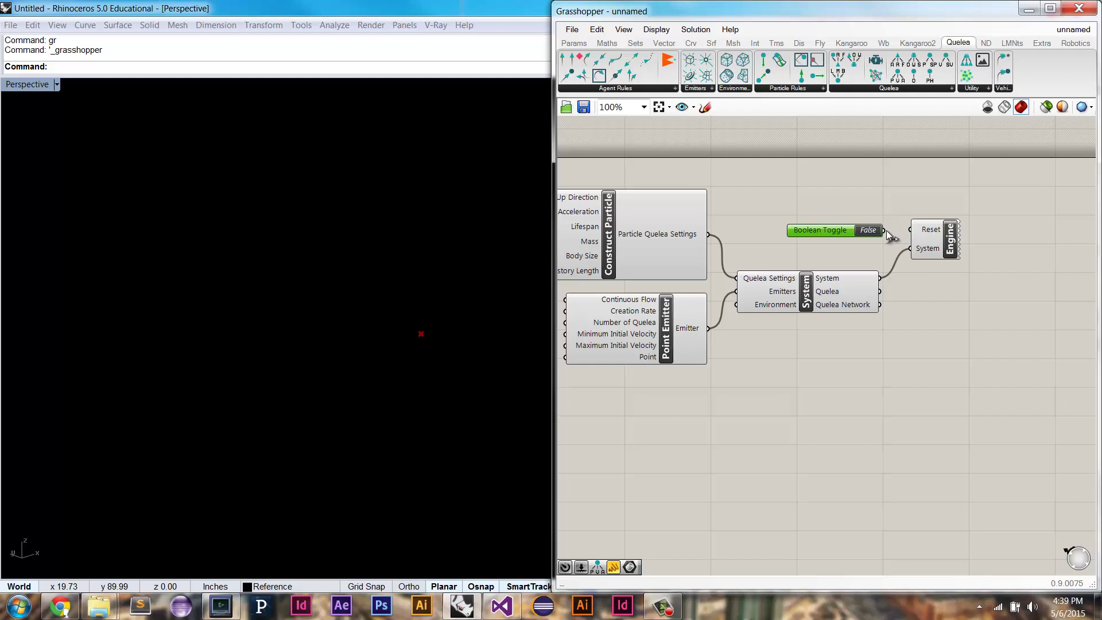
{"action": "left_click_drag", "start_coordinate": [884, 230], "coordinate": [909, 241]}
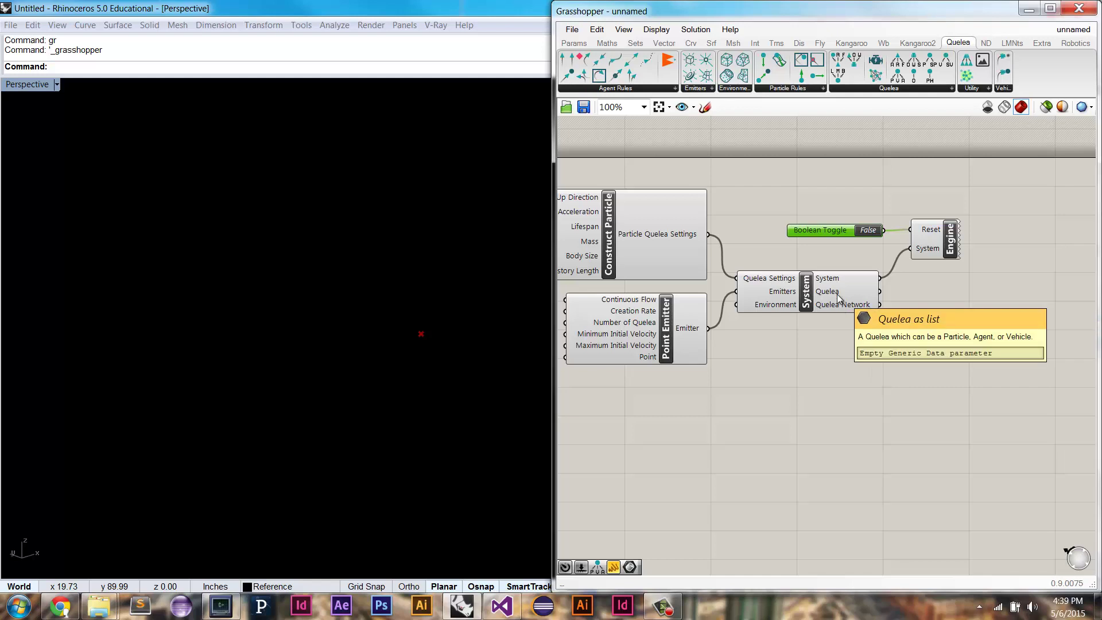
Add a Timer above the Boolean Toggle and link it to both the Engine and System components.
{"action": "double_click", "coordinate": [826, 199]}
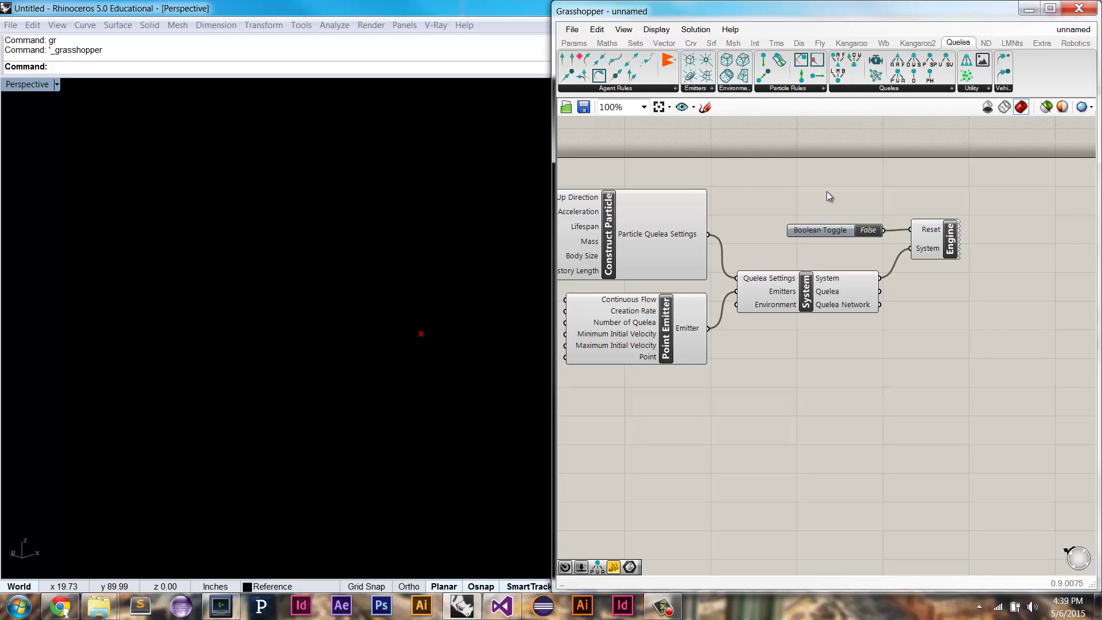
{"action": "type", "text": "timer"}
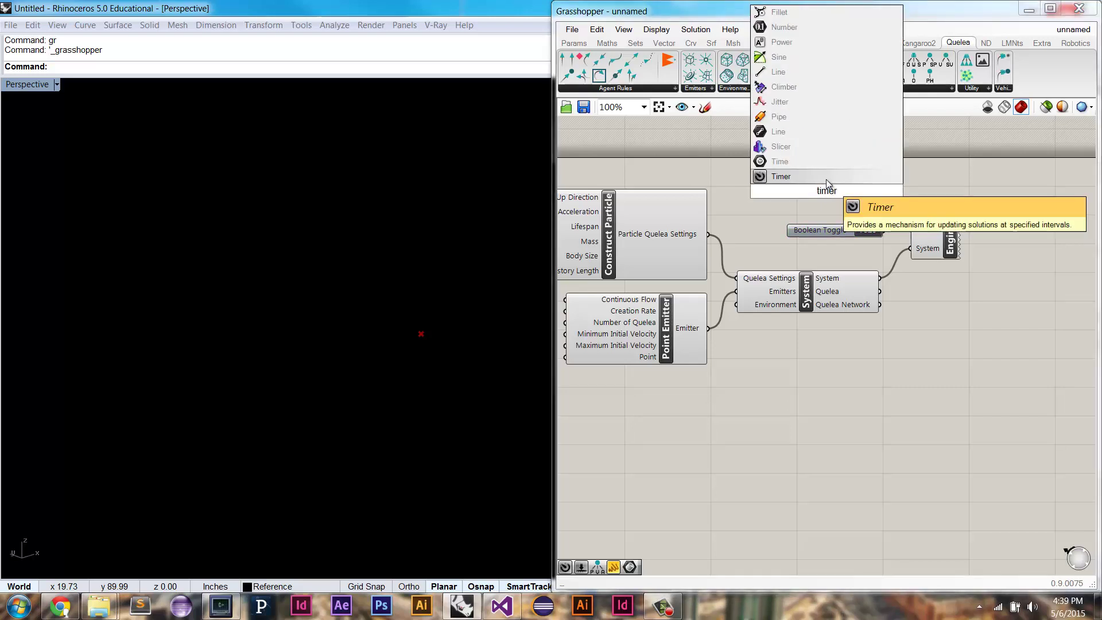
{"action": "left_click", "coordinate": [825, 177]}
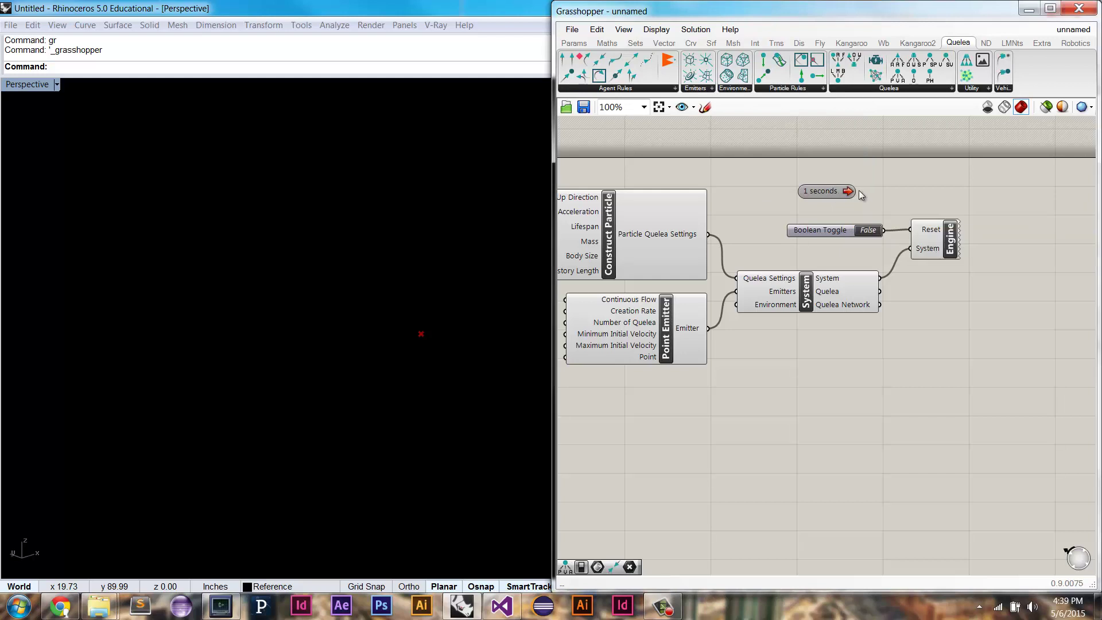
{"action": "left_click_drag", "start_coordinate": [849, 191], "coordinate": [935, 218]}
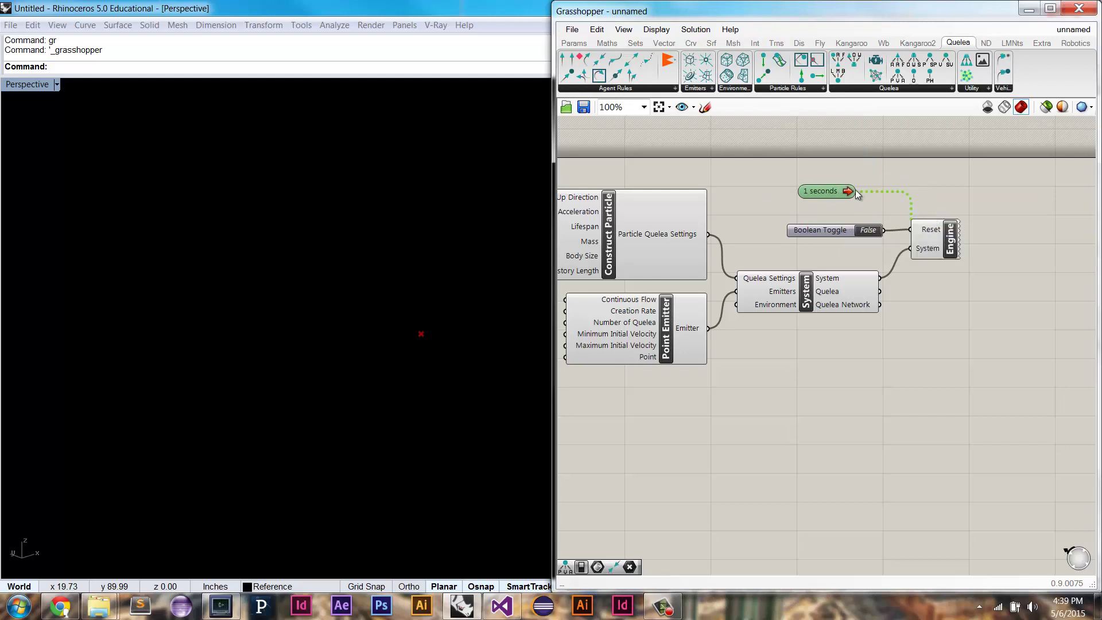
{"action": "left_click_drag", "start_coordinate": [848, 191], "coordinate": [843, 280]}
{"action": "left_click_drag", "start_coordinate": [810, 193], "coordinate": [801, 193]}
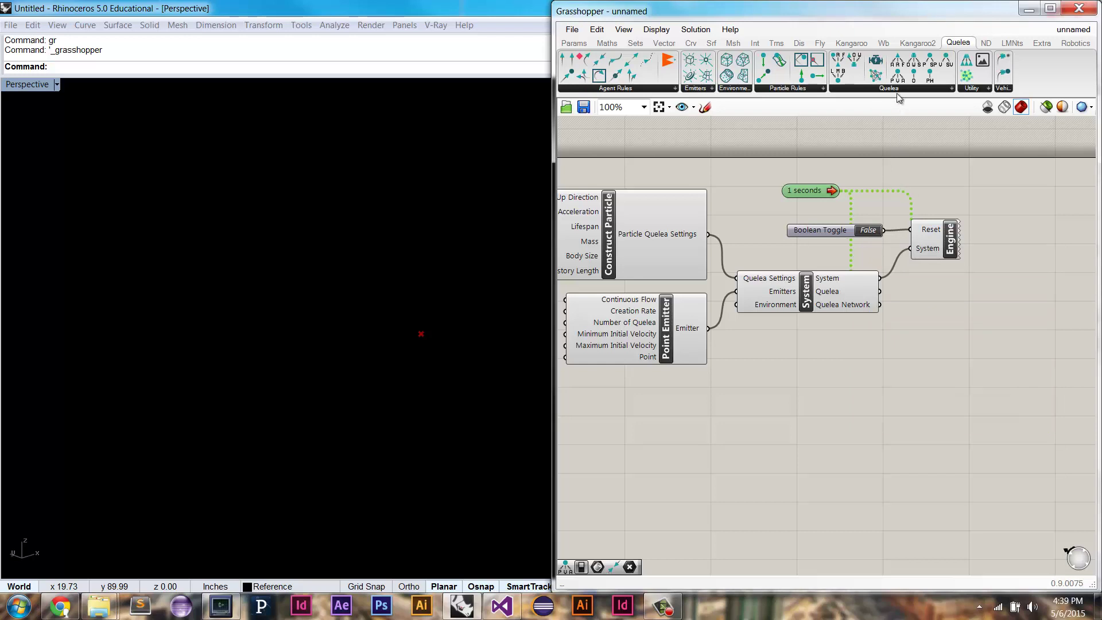
Add a Deconstruct Particle component and connect the System's Quelea output to its Particle Quelea input.
{"action": "left_click_drag", "start_coordinate": [898, 82], "coordinate": [969, 325]}
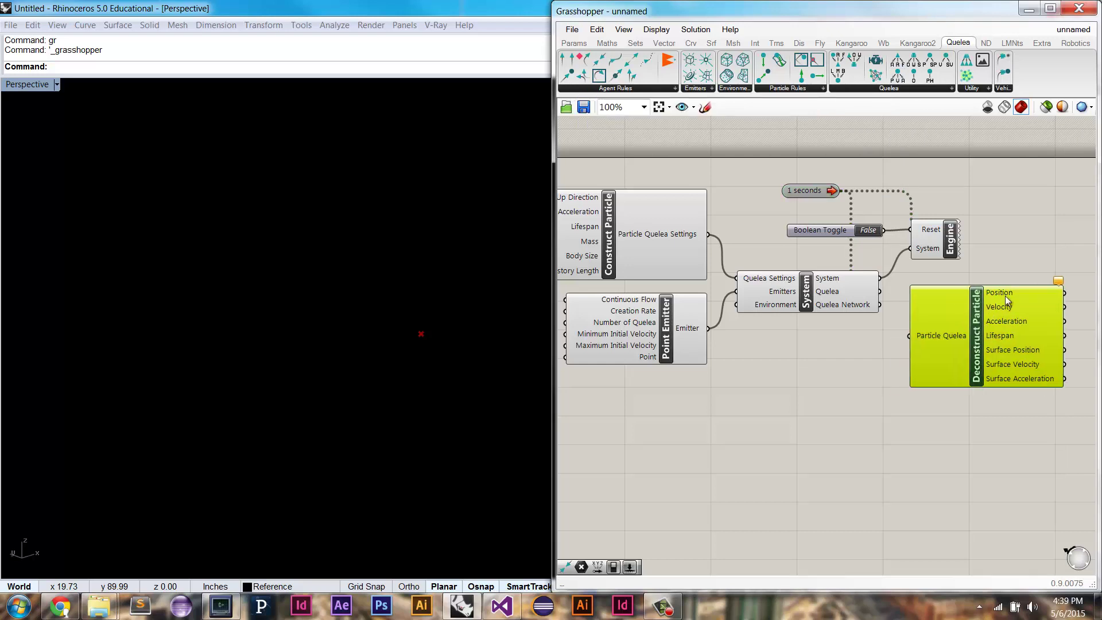
{"action": "right_click_drag", "start_coordinate": [976, 260], "coordinate": [946, 257]}
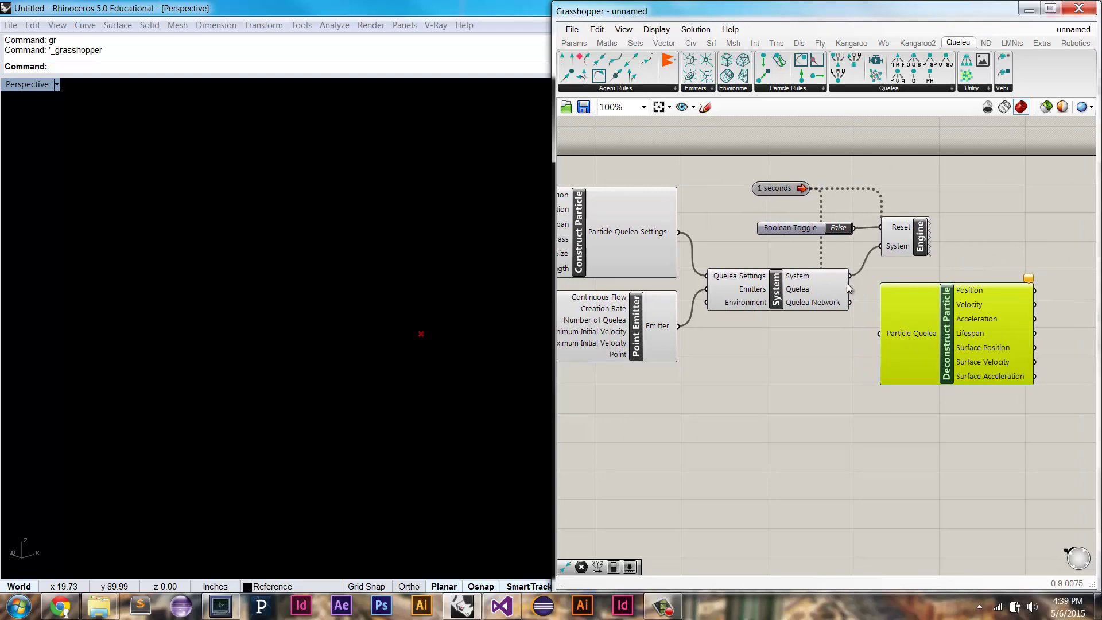
{"action": "mouse_move", "coordinate": [805, 290]}
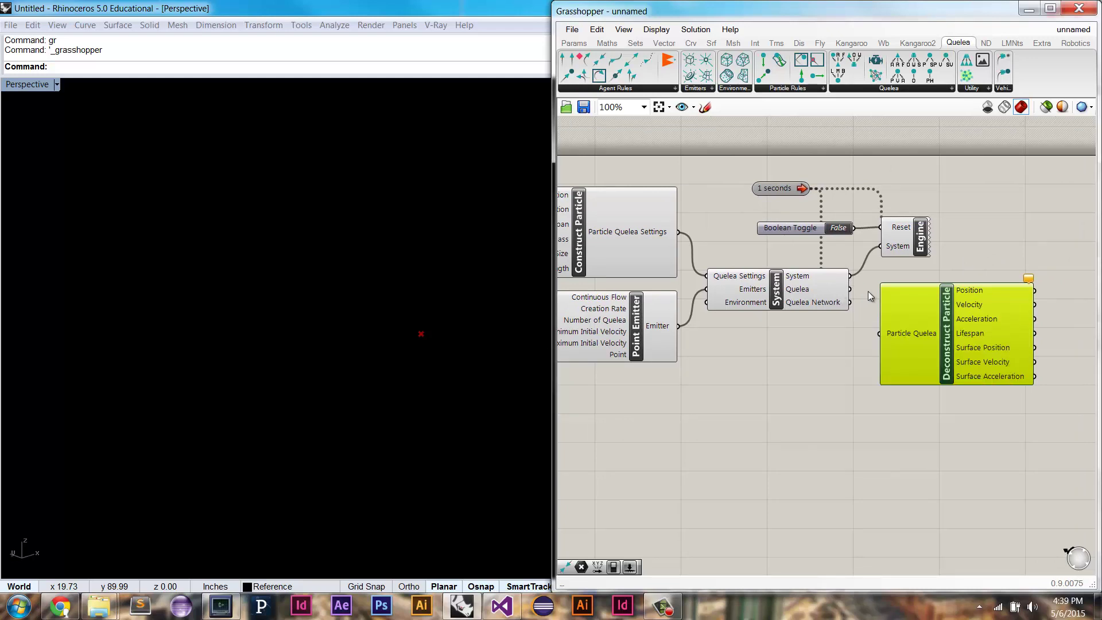
{"action": "left_click_drag", "start_coordinate": [850, 290], "coordinate": [878, 334]}
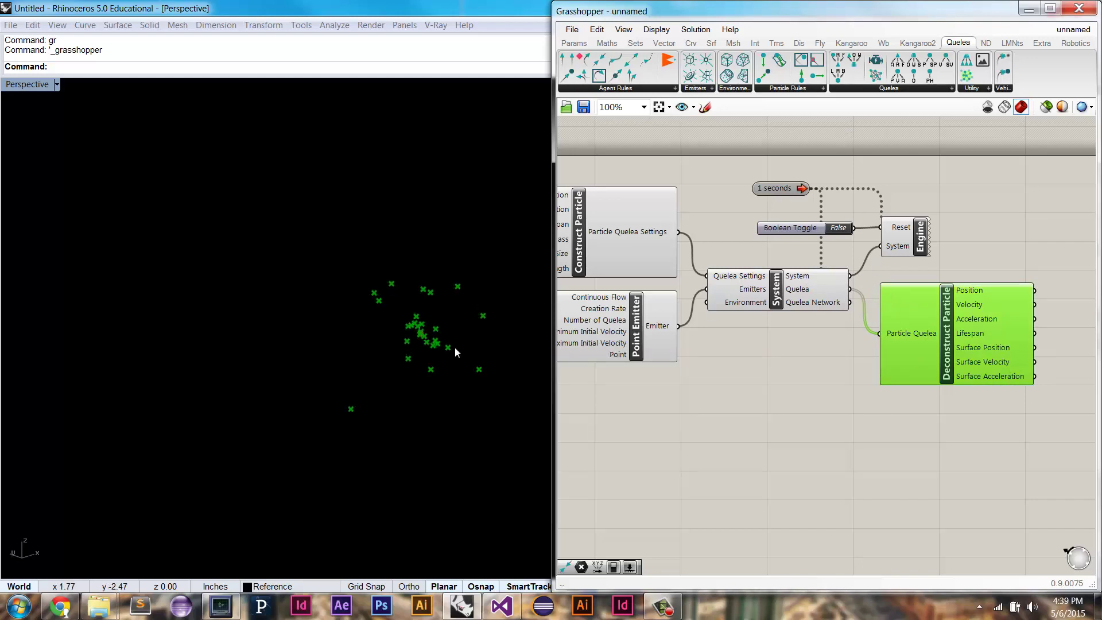
Set the Timer's interval to 20 ms.
{"action": "right_click", "coordinate": [781, 191]}
{"action": "mouse_move", "coordinate": [816, 243]}
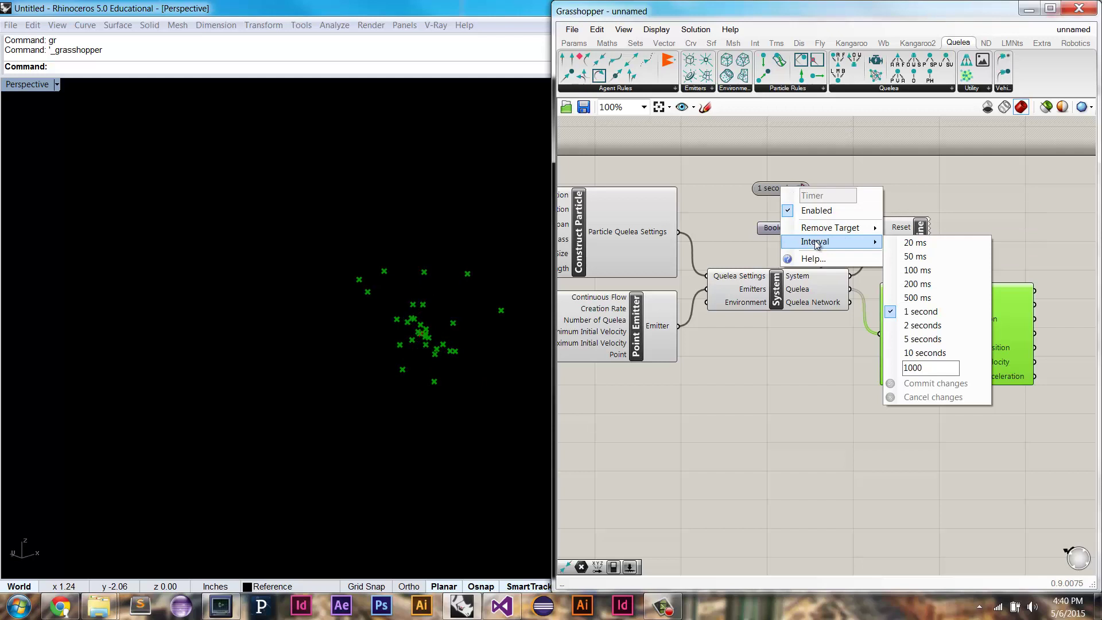
{"action": "left_click", "coordinate": [935, 244]}
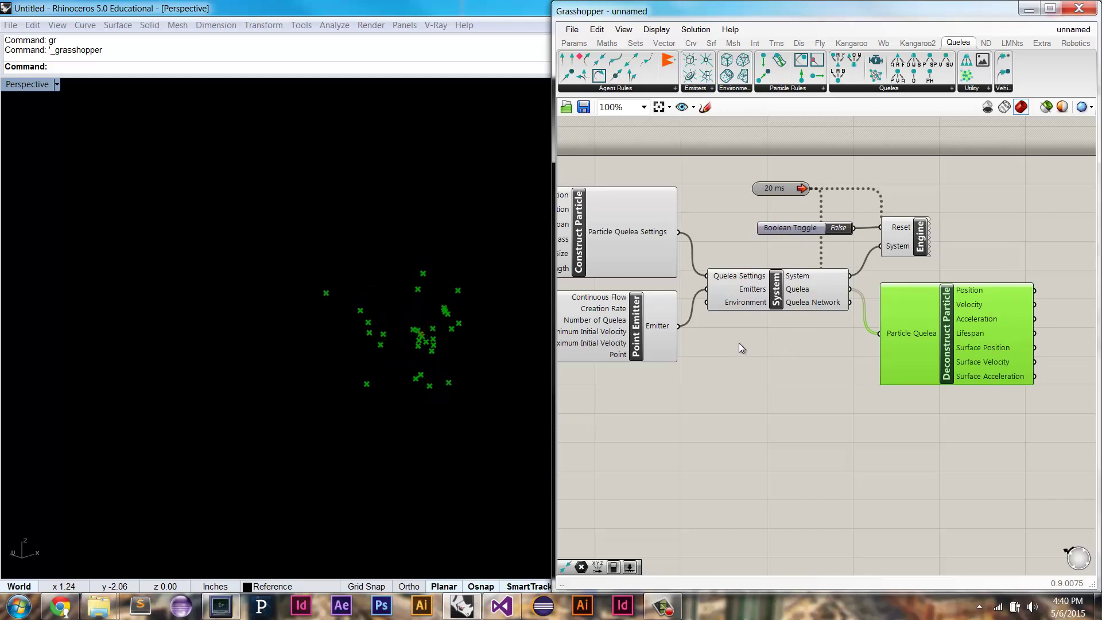
Add a Vector XYZ component and connect its Vector output to the Point Emitter's Minimum and Maximum Initial Velocity inputs.
{"action": "right_click_drag", "start_coordinate": [722, 343], "coordinate": [770, 343]}
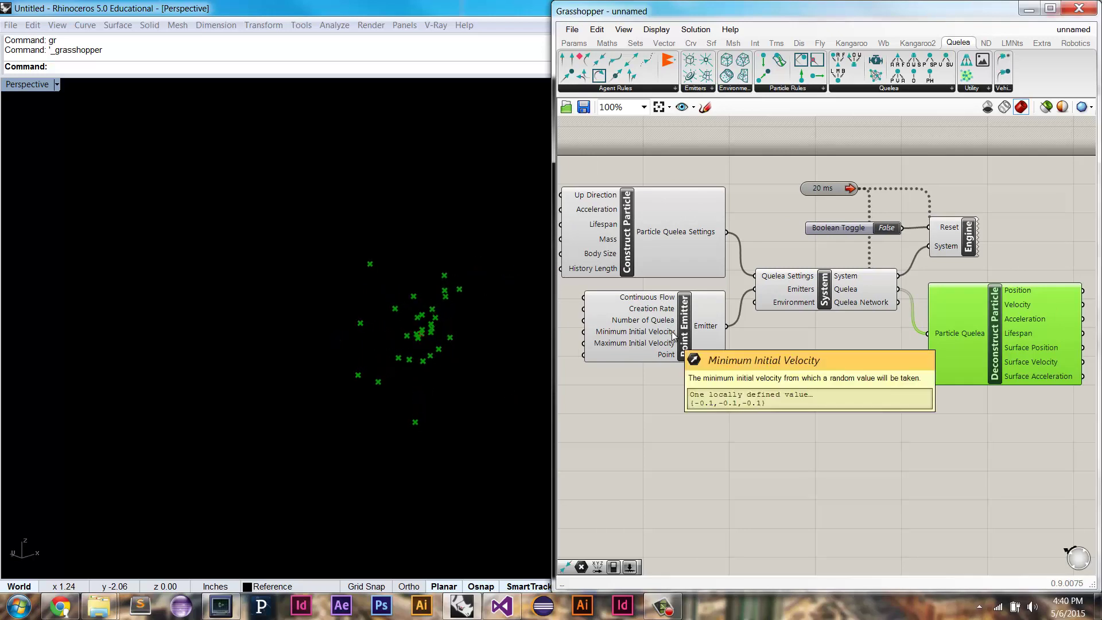
{"action": "mouse_move", "coordinate": [648, 337]}
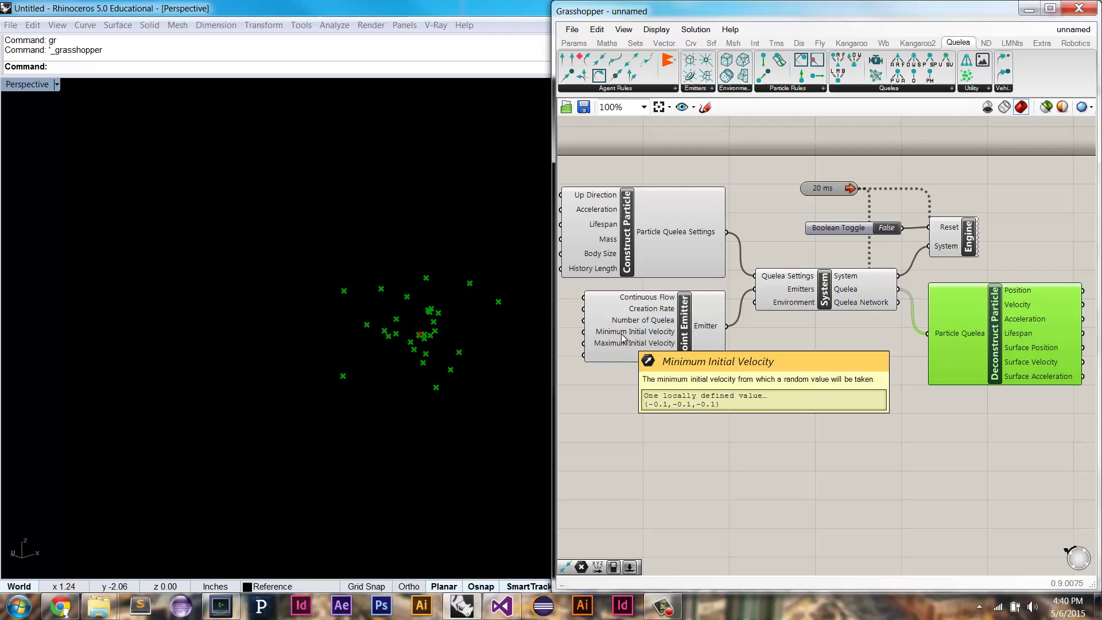
{"action": "right_click_drag", "start_coordinate": [868, 359], "coordinate": [998, 361]}
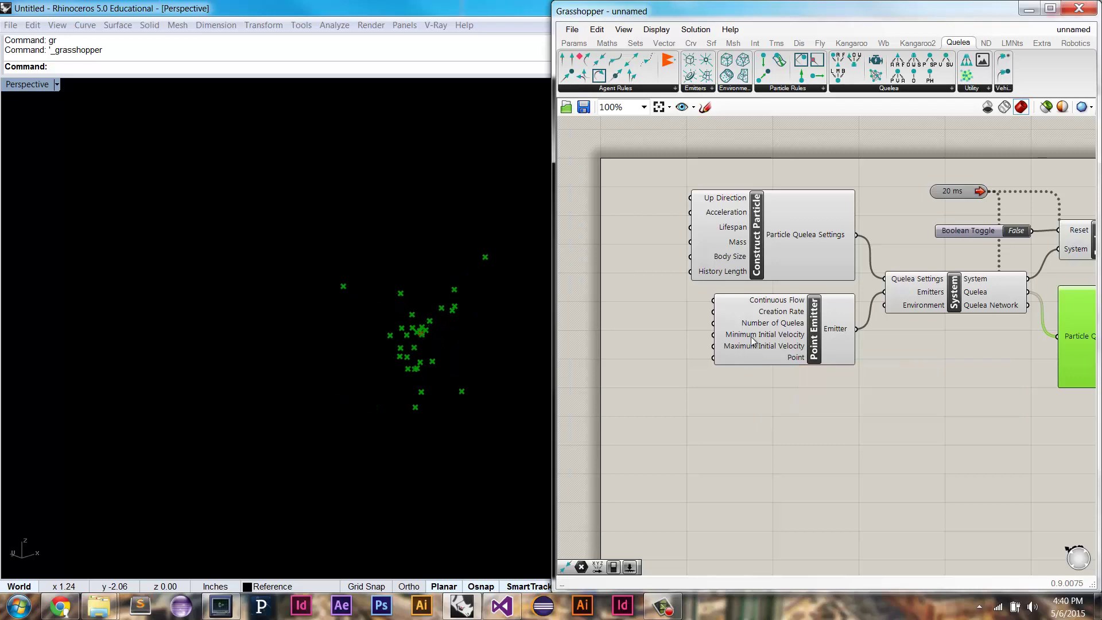
{"action": "double_click", "coordinate": [650, 347]}
{"action": "type", "text": "xyz"}
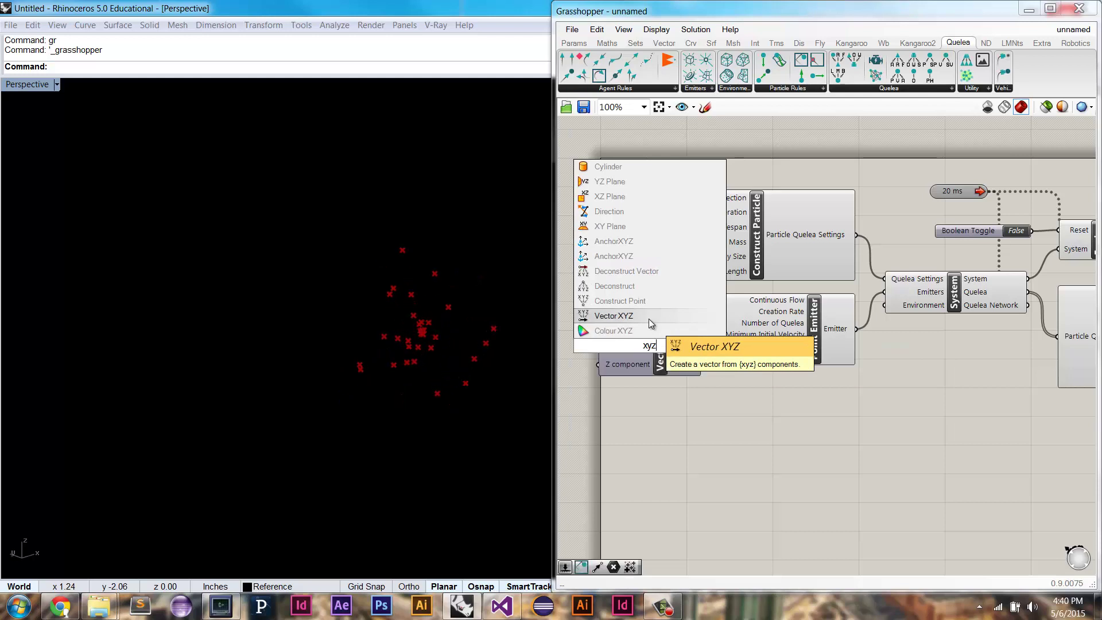
{"action": "left_click", "coordinate": [648, 317]}
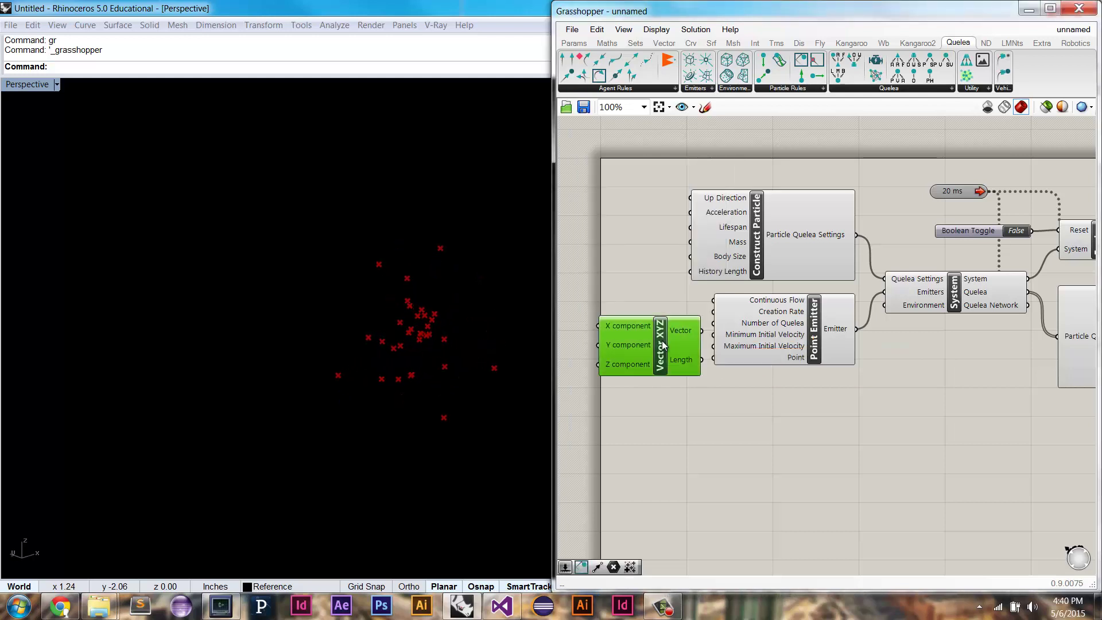
{"action": "right_click_drag", "start_coordinate": [658, 338], "coordinate": [684, 340]}
{"action": "left_click_drag", "start_coordinate": [680, 339], "coordinate": [739, 337]}
{"action": "left_click_drag", "start_coordinate": [720, 340], "coordinate": [738, 348]}
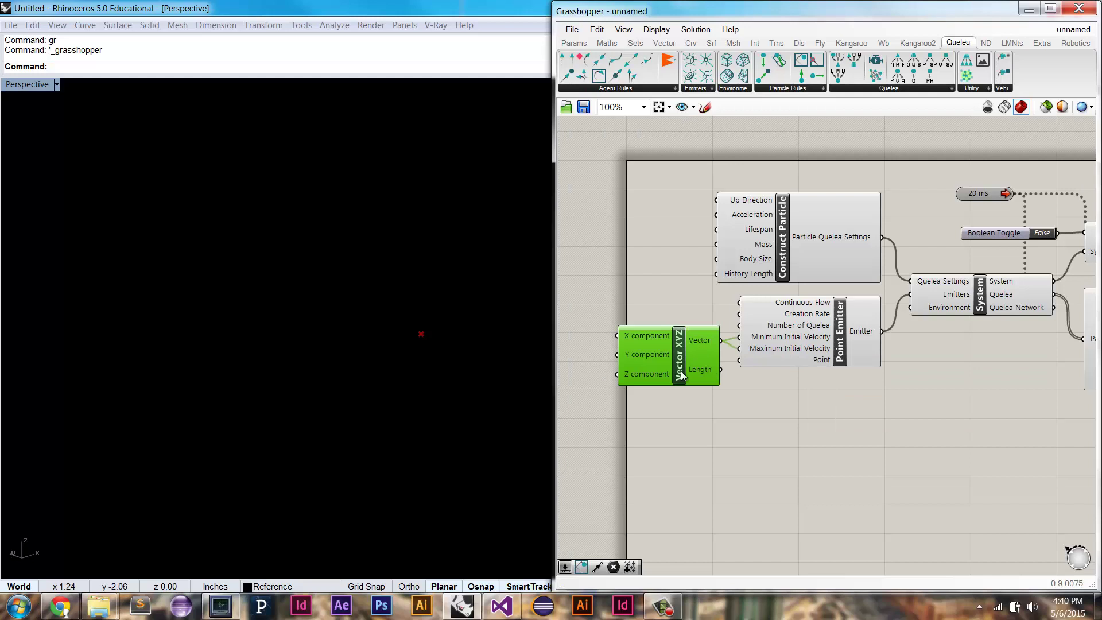
{"action": "right_click_drag", "start_coordinate": [681, 371], "coordinate": [735, 364]}
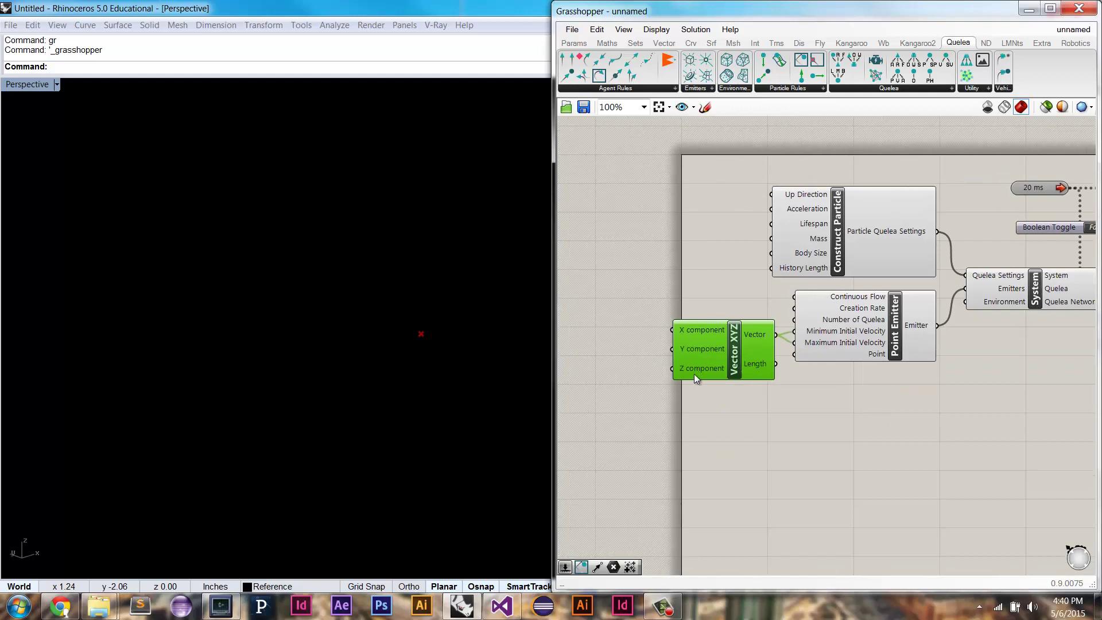
Add a number slider set to 0.15 beside the Vector XYZ component and connect it to the Z component input.
{"action": "double_click", "coordinate": [610, 365]}
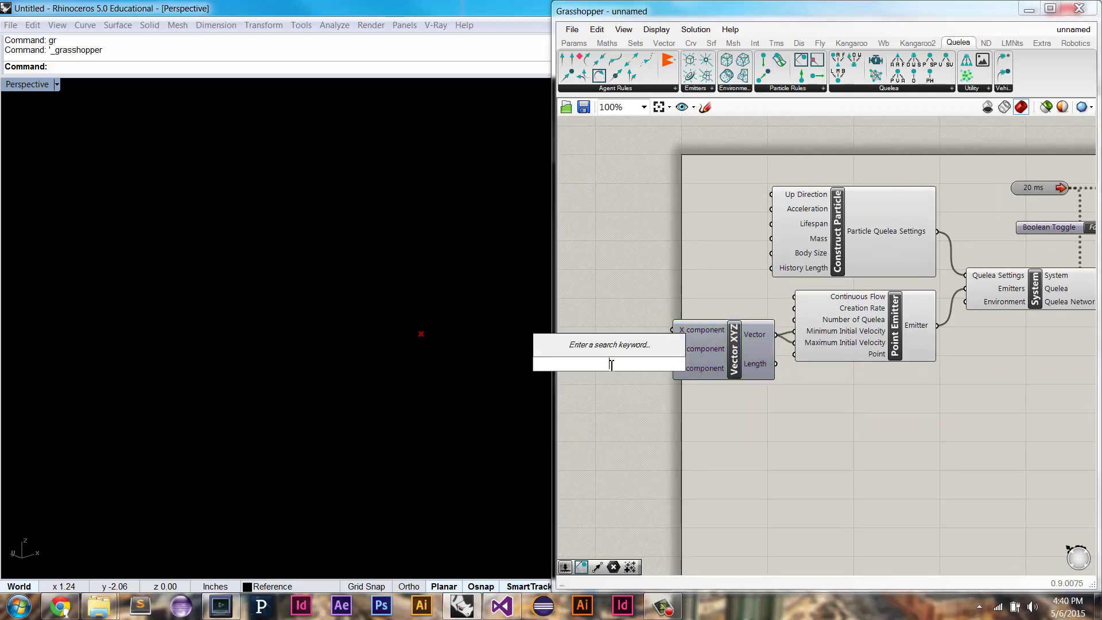
{"action": "type", "text": ".15"}
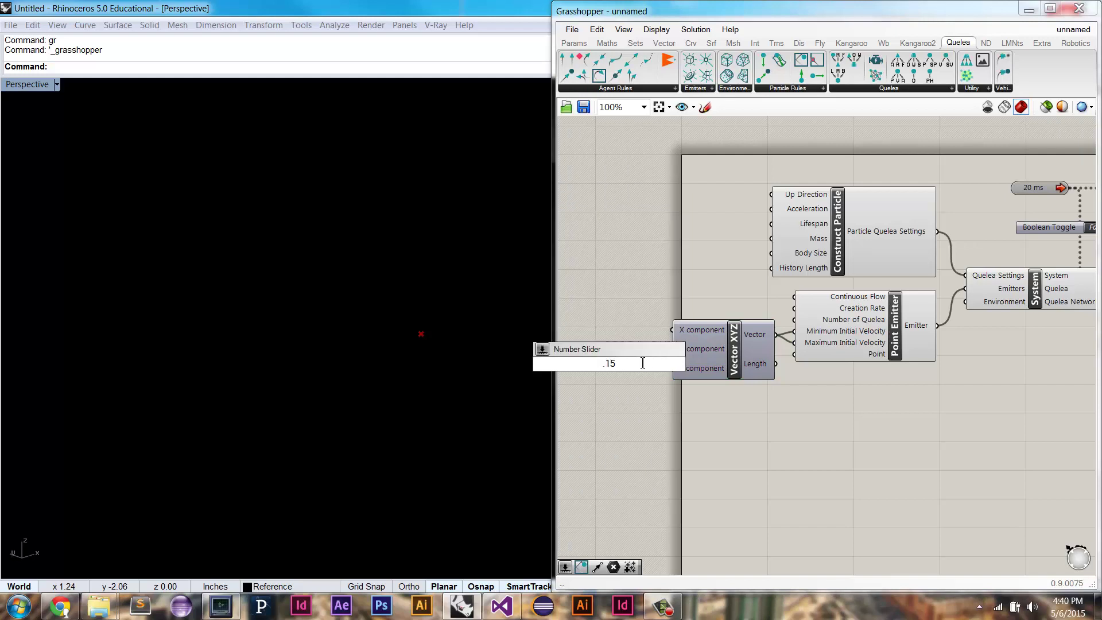
{"action": "key", "text": "Return"}
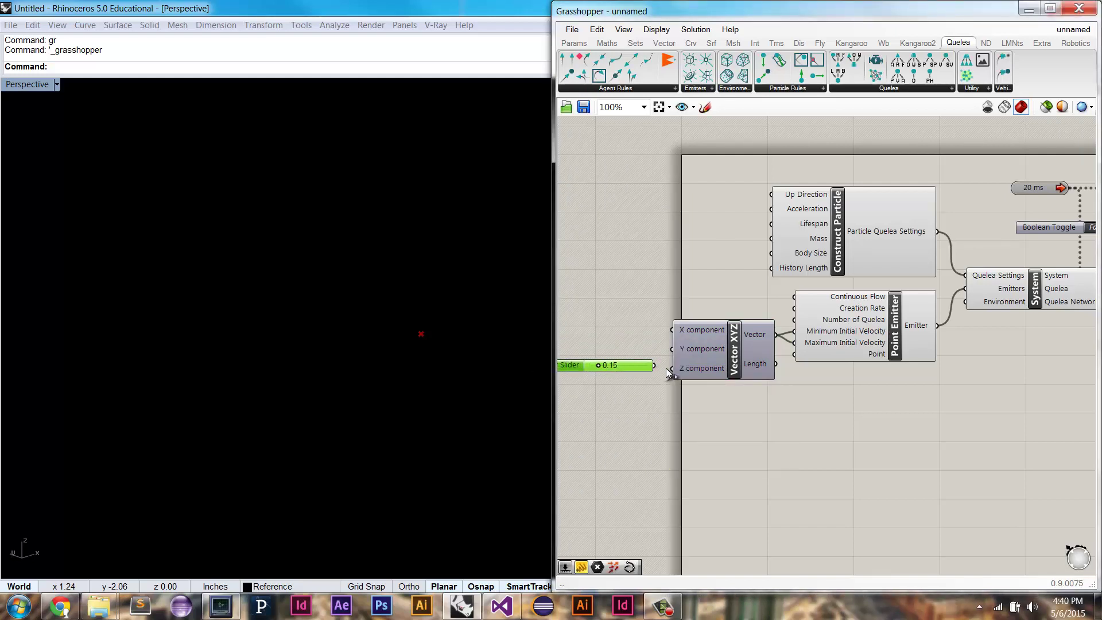
{"action": "left_click_drag", "start_coordinate": [667, 373], "coordinate": [633, 366]}
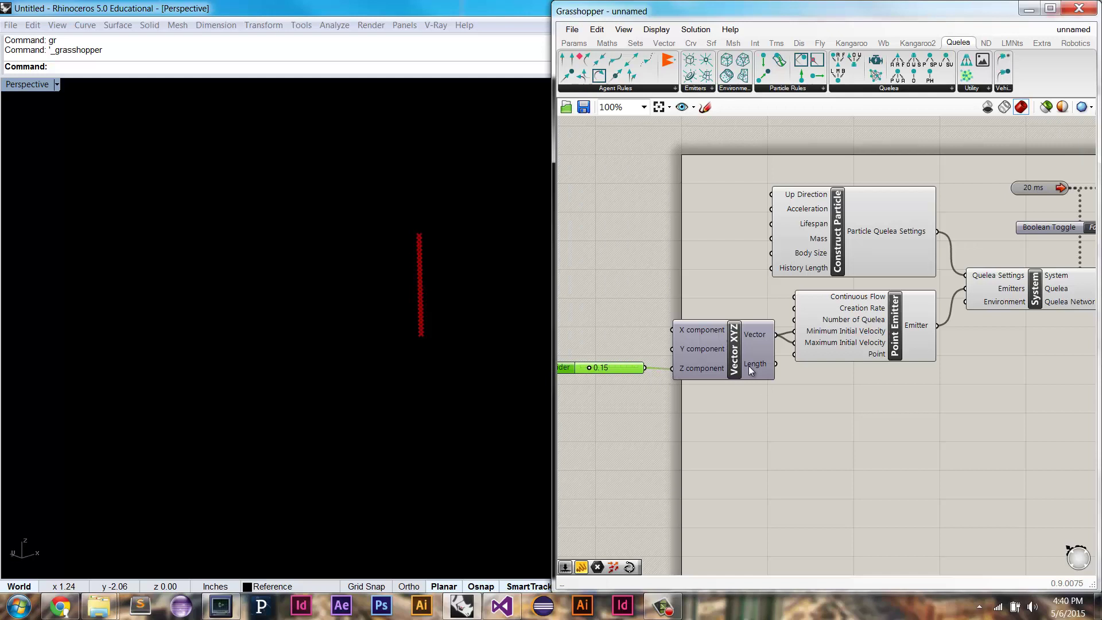
{"action": "mouse_move", "coordinate": [770, 338]}
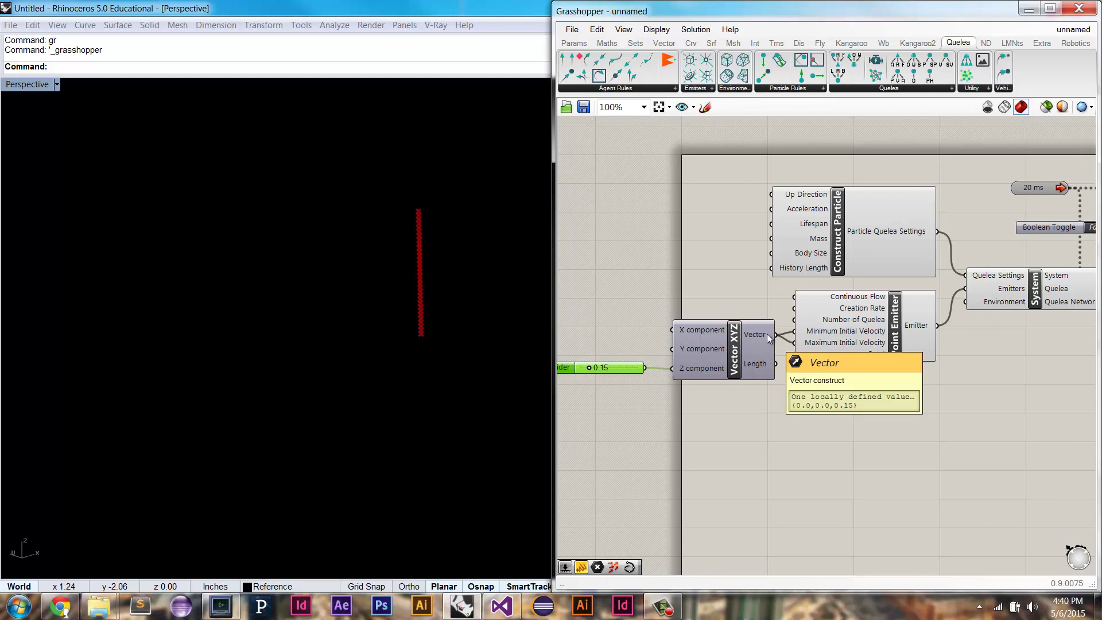
{"action": "mouse_move", "coordinate": [628, 367]}
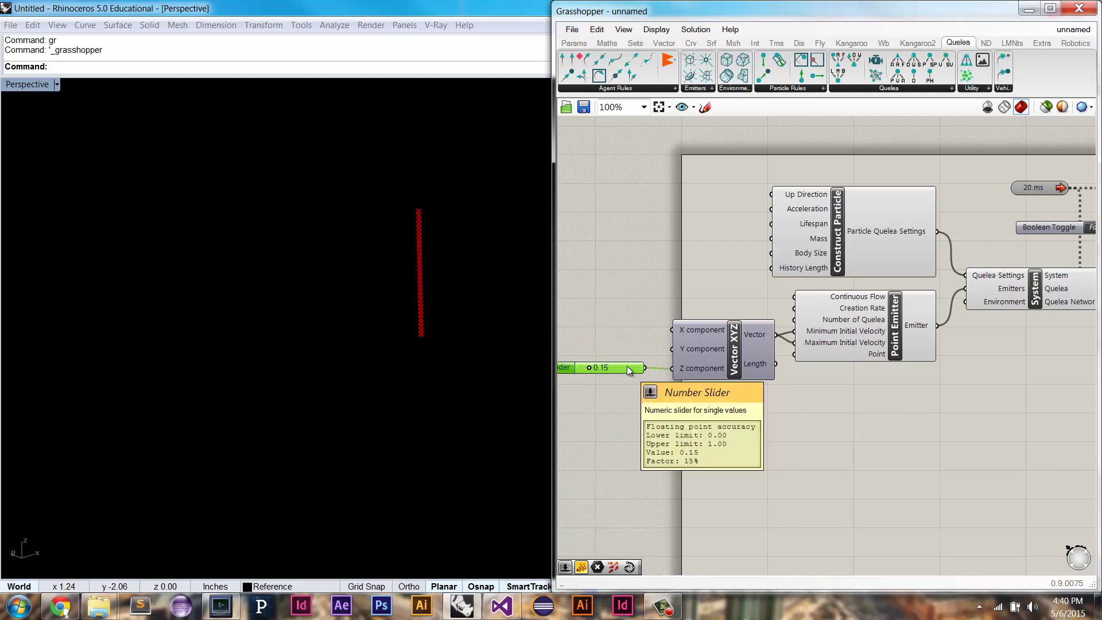
{"action": "left_click_drag", "start_coordinate": [627, 368], "coordinate": [634, 371]}
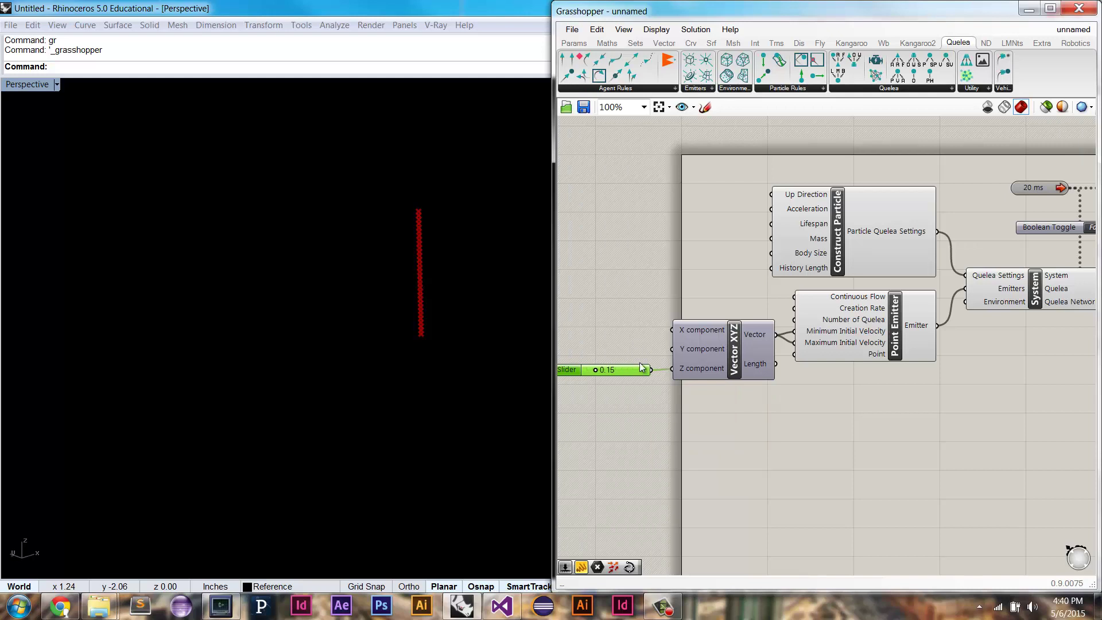
Duplicate the Vector XYZ component and arrange the copy directly above the original.
{"action": "mouse_move", "coordinate": [735, 342]}
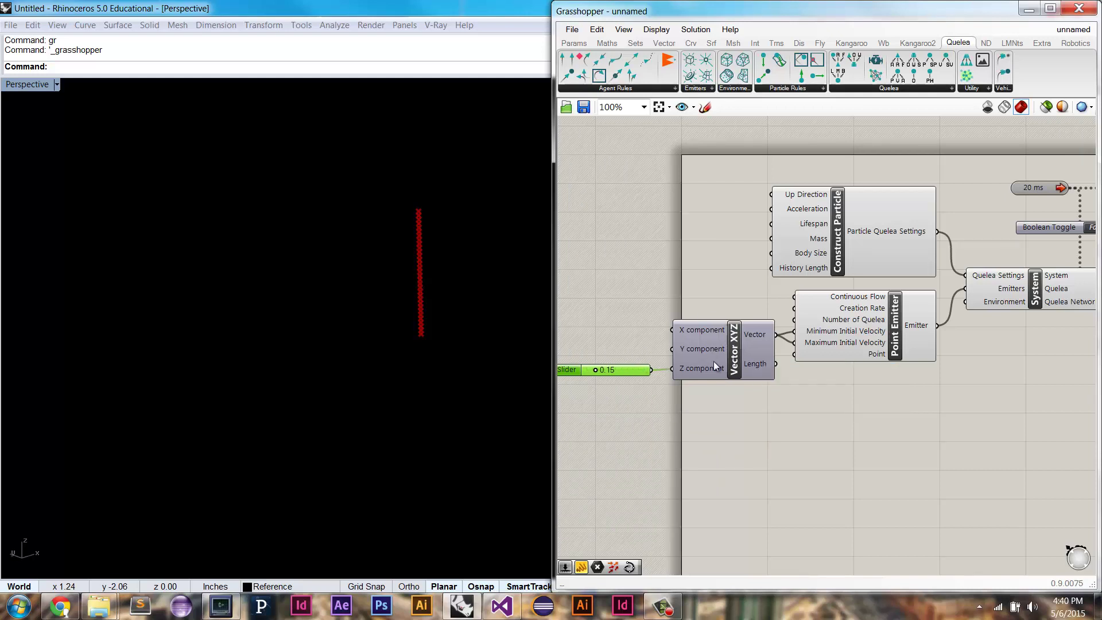
{"action": "left_click_drag", "start_coordinate": [735, 350], "coordinate": [734, 289], "text": "alt"}
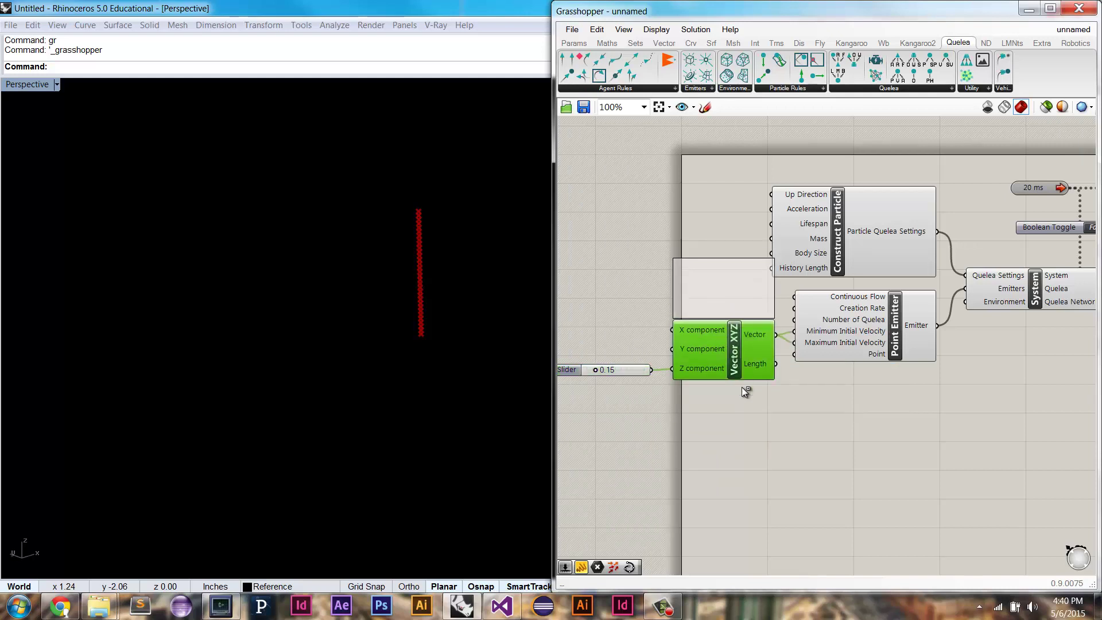
{"action": "left_click_drag", "start_coordinate": [742, 395], "coordinate": [715, 282]}
{"action": "left_click_drag", "start_coordinate": [722, 299], "coordinate": [724, 307]}
{"action": "left_click", "coordinate": [600, 323]}
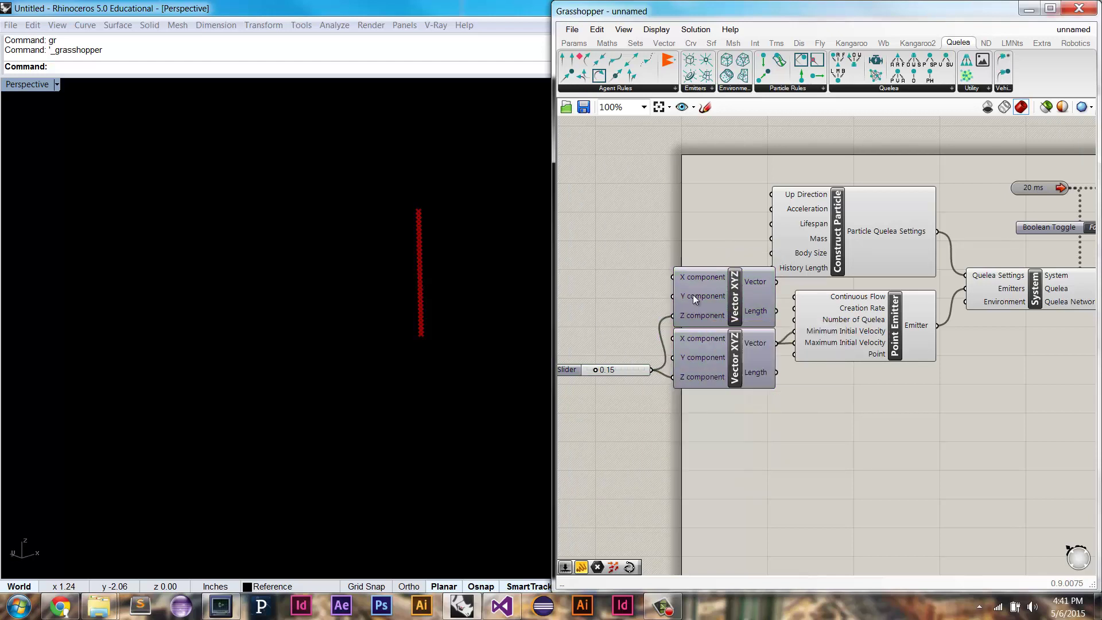
{"action": "double_click", "coordinate": [618, 303]}
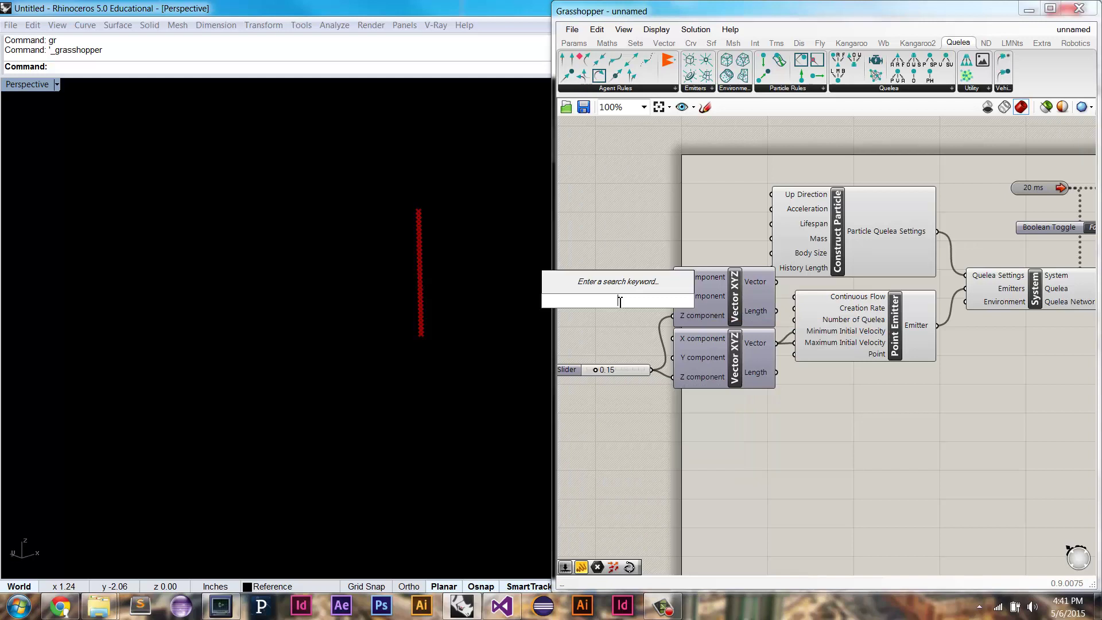
{"action": "type", "text": "n"}
{"action": "key", "text": "Escape"}
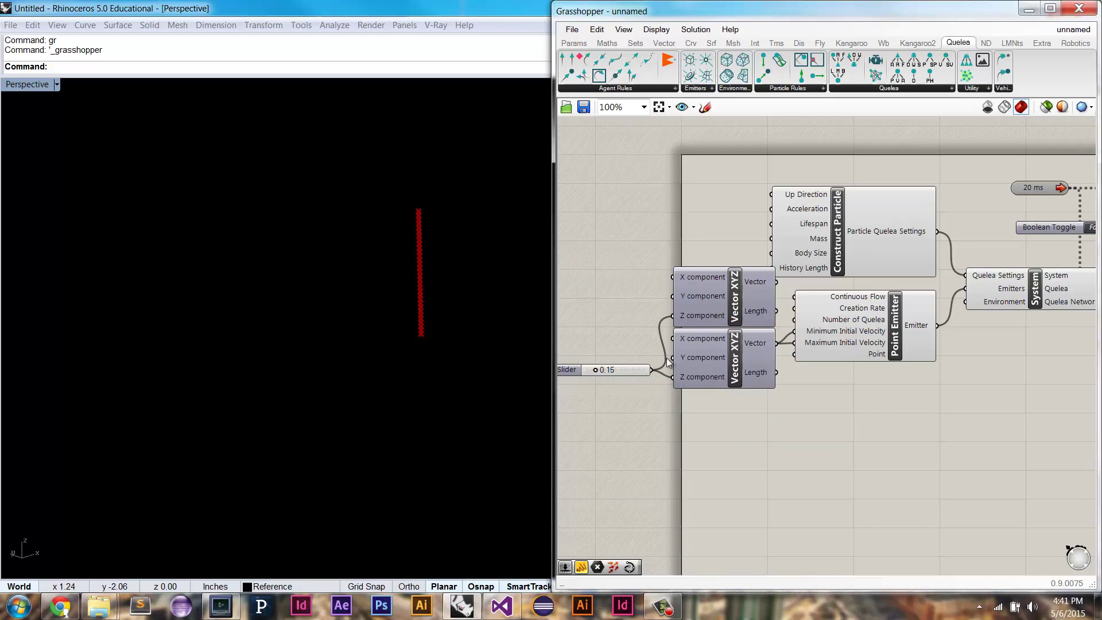
Connect the 0.15 slider to both vectors' X and Y inputs and the upper vector's output to Minimum Initial Velocity.
{"action": "left_click_drag", "start_coordinate": [656, 366], "coordinate": [672, 298]}
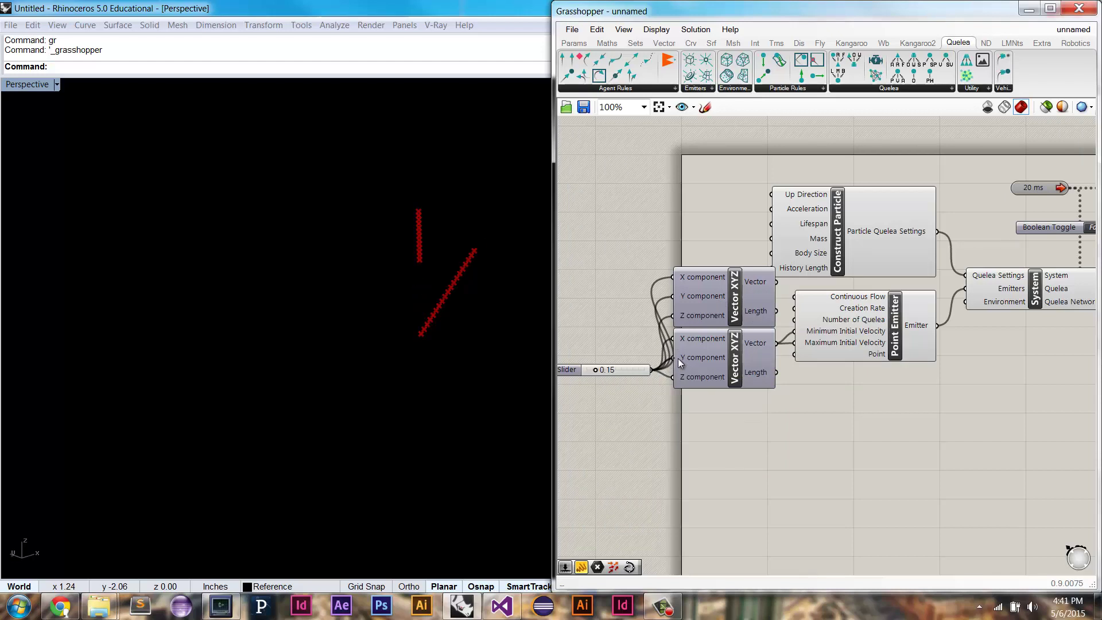
{"action": "left_click_drag", "start_coordinate": [775, 282], "coordinate": [779, 334]}
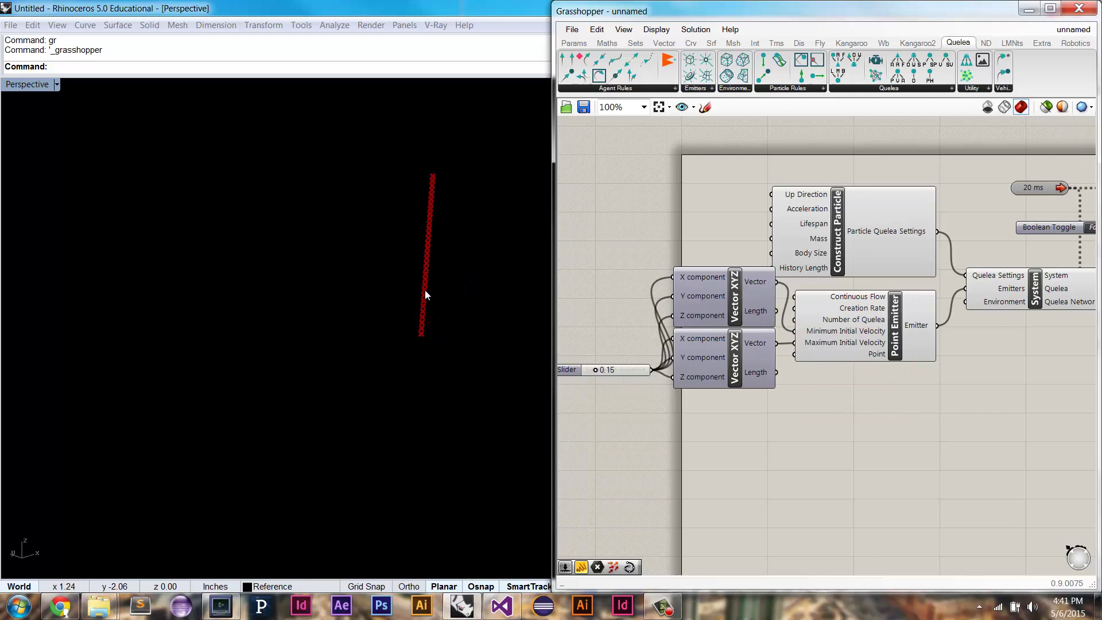
Apply a negating expression to the X and Y component inputs of the upper Vector XYZ component.
{"action": "right_click", "coordinate": [691, 276]}
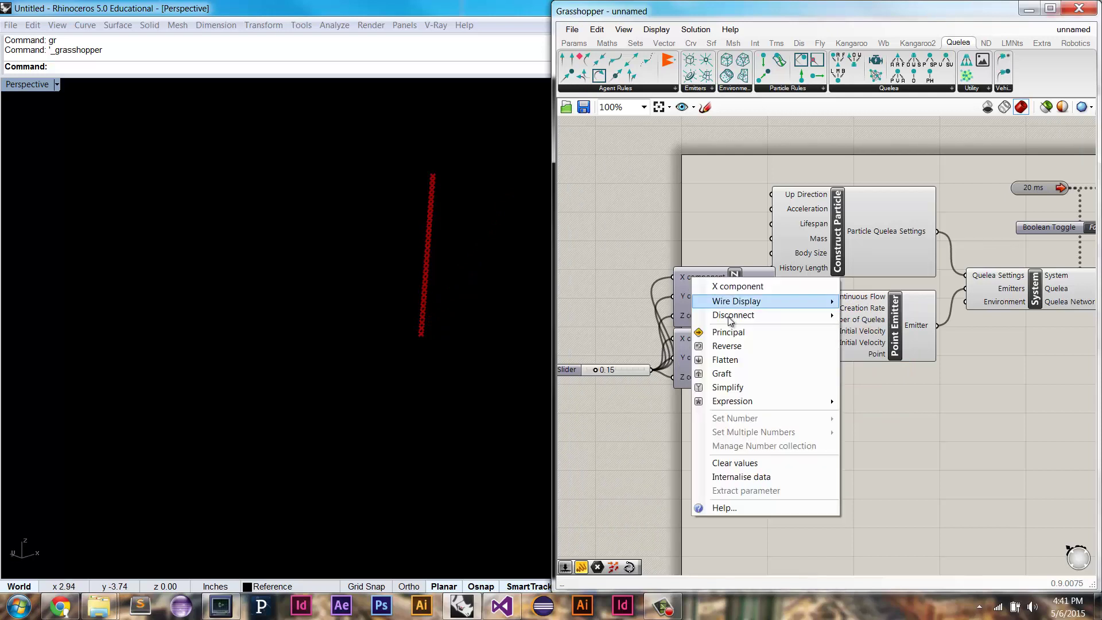
{"action": "mouse_move", "coordinate": [757, 402]}
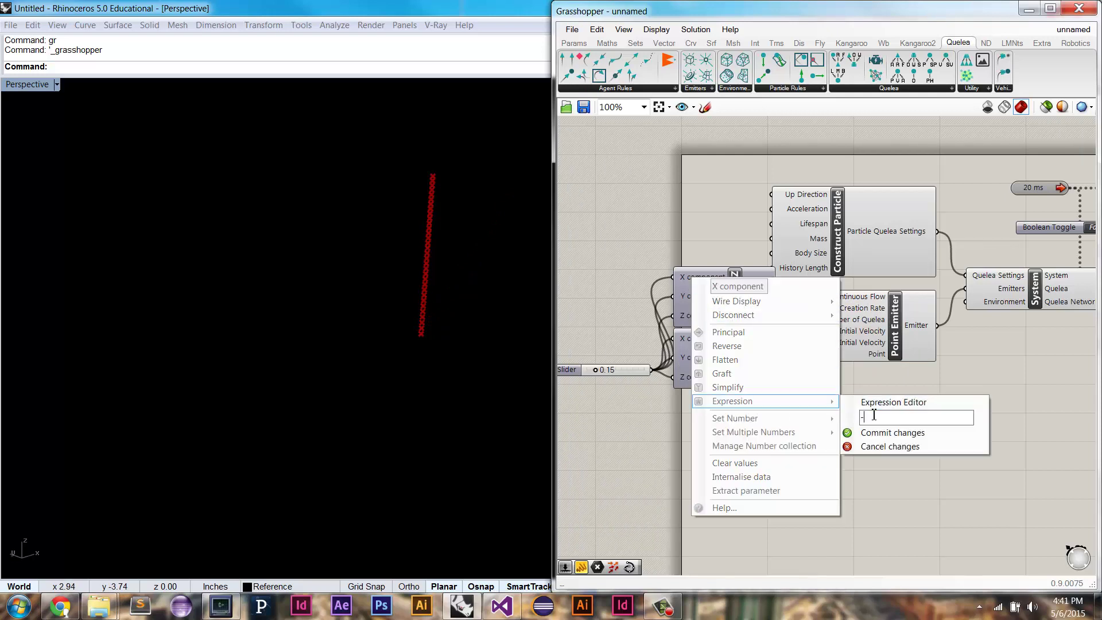
{"action": "key", "text": "Return"}
{"action": "right_click", "coordinate": [712, 298]}
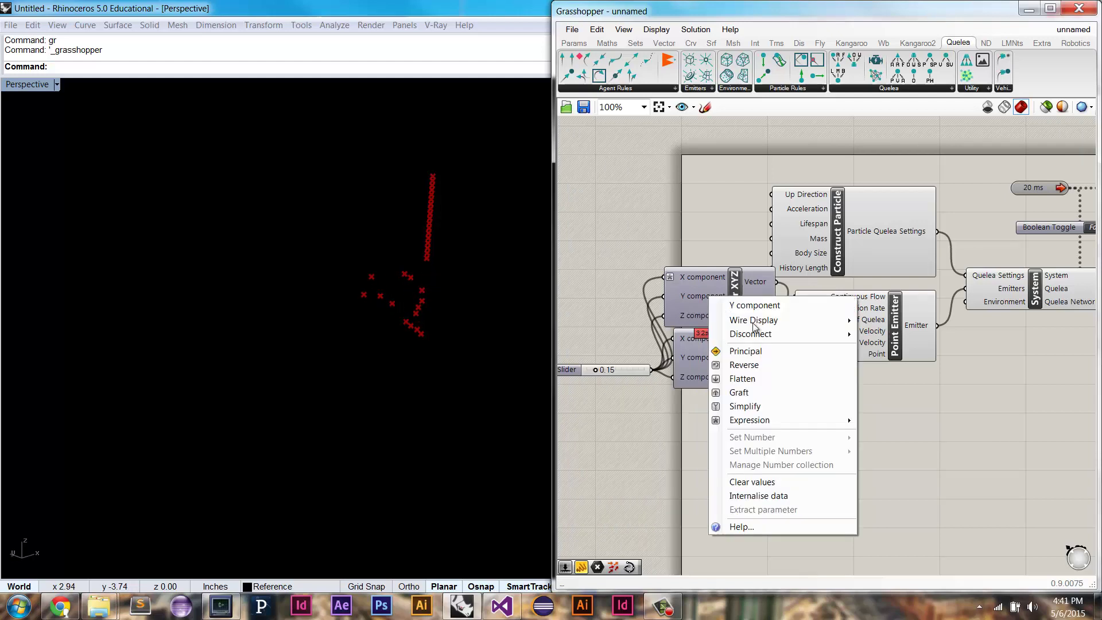
{"action": "mouse_move", "coordinate": [818, 417]}
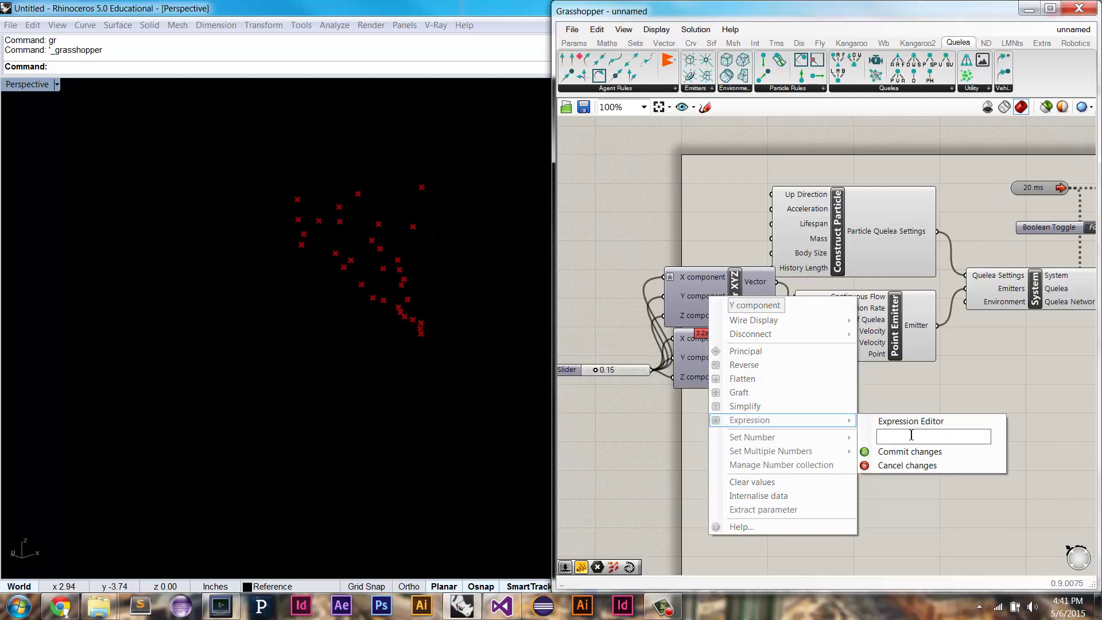
{"action": "left_click", "coordinate": [910, 451]}
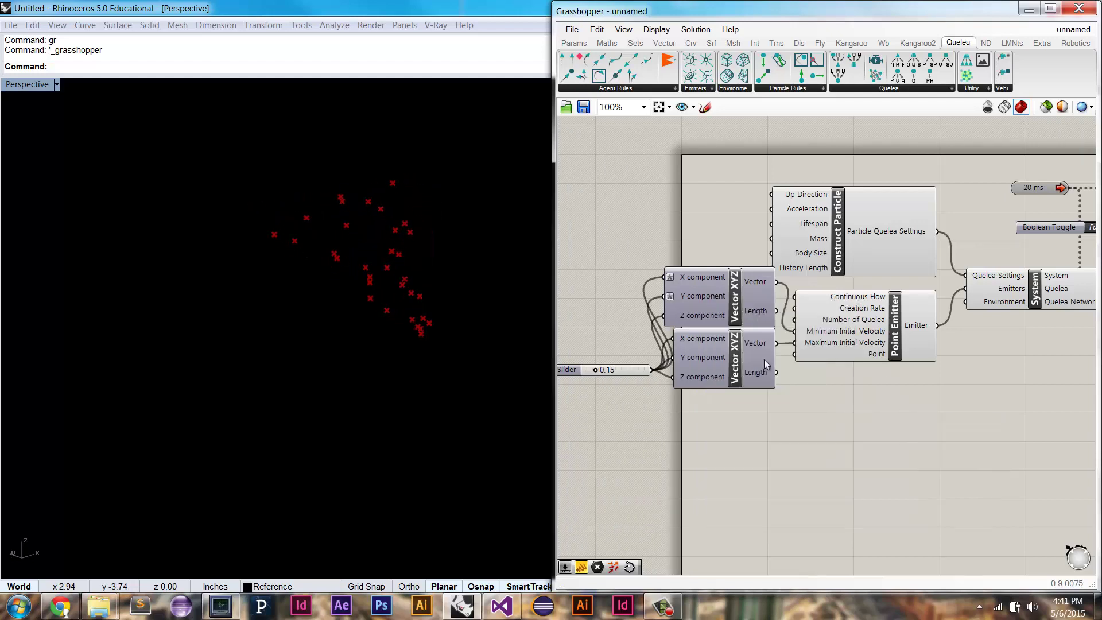
Add a number slider set to 150 and connect it to the Construct Particle component's Lifespan input.
{"action": "right_click_drag", "start_coordinate": [389, 343], "coordinate": [364, 335]}
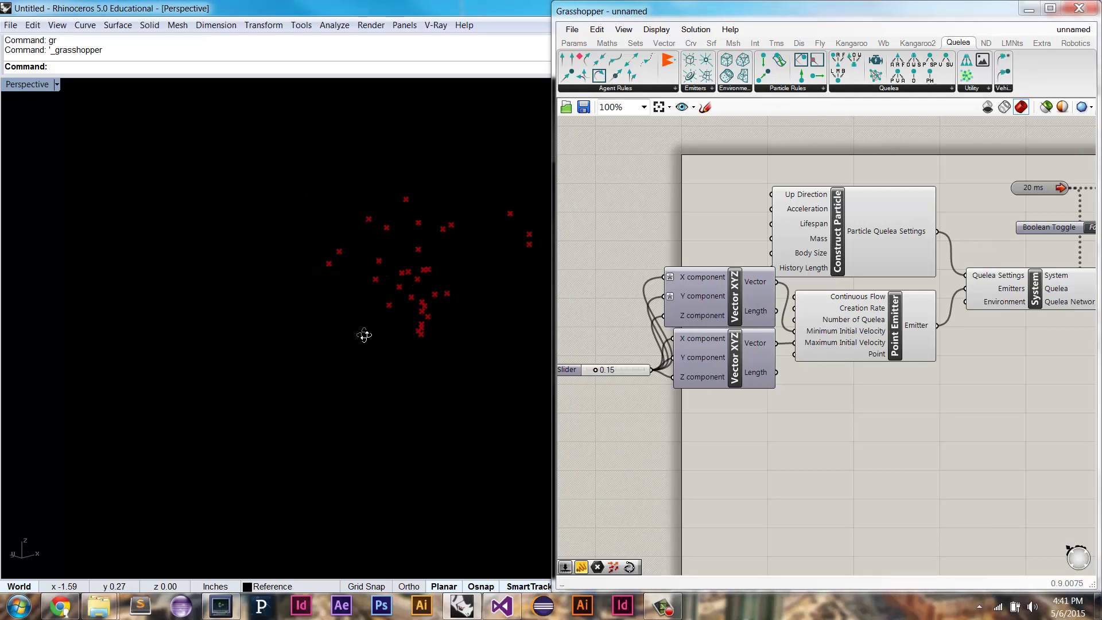
{"action": "right_click_drag", "start_coordinate": [254, 336], "coordinate": [288, 327]}
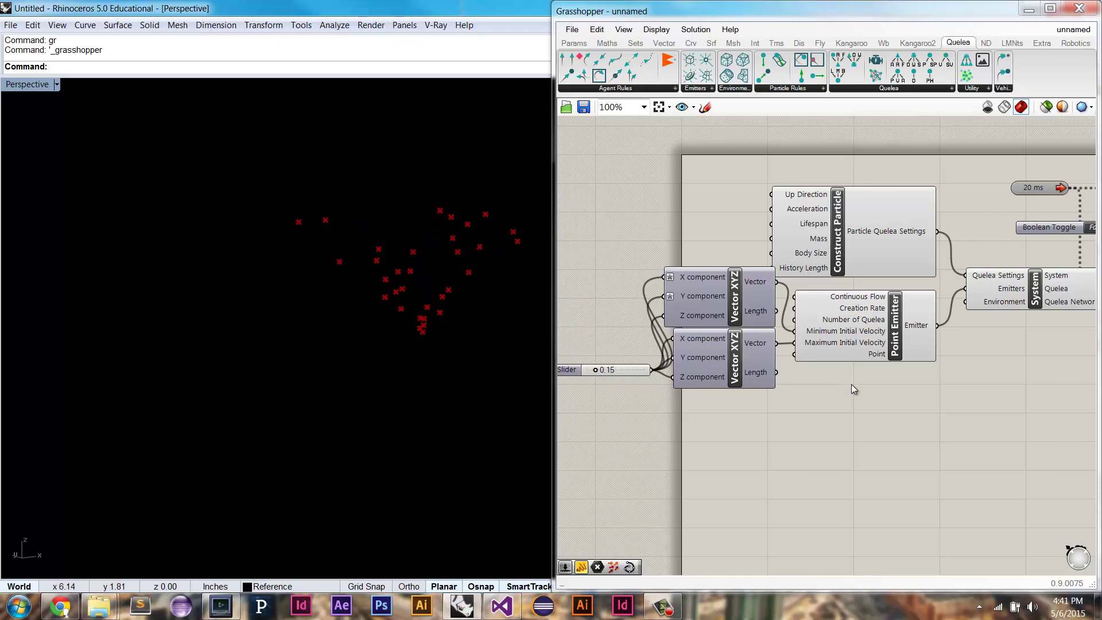
{"action": "right_click_drag", "start_coordinate": [1011, 404], "coordinate": [891, 398]}
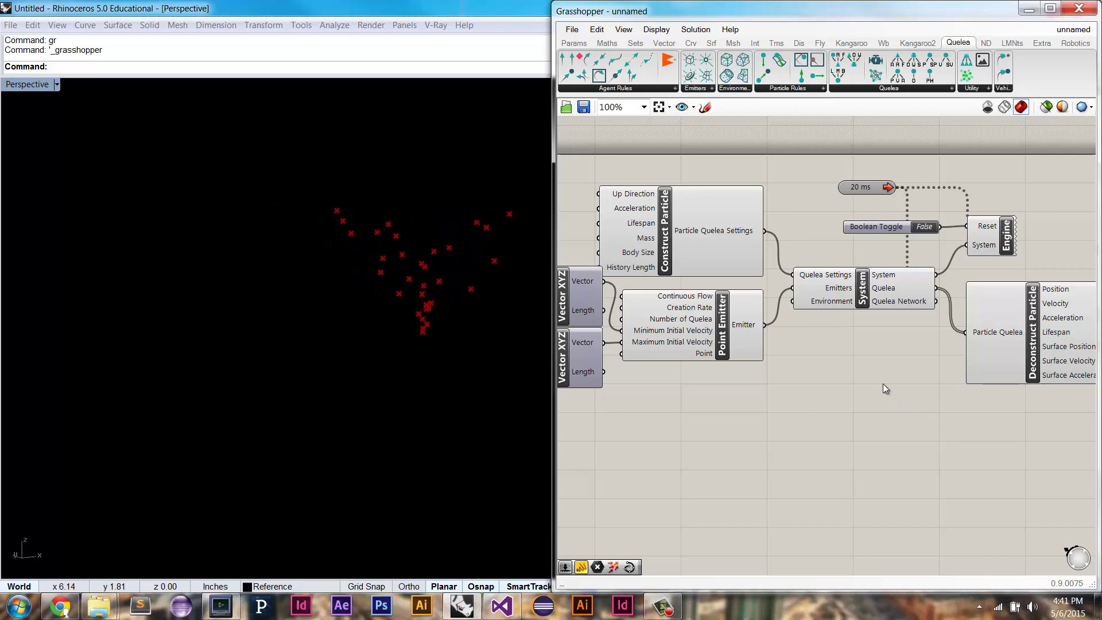
{"action": "right_click_drag", "start_coordinate": [812, 370], "coordinate": [895, 381]}
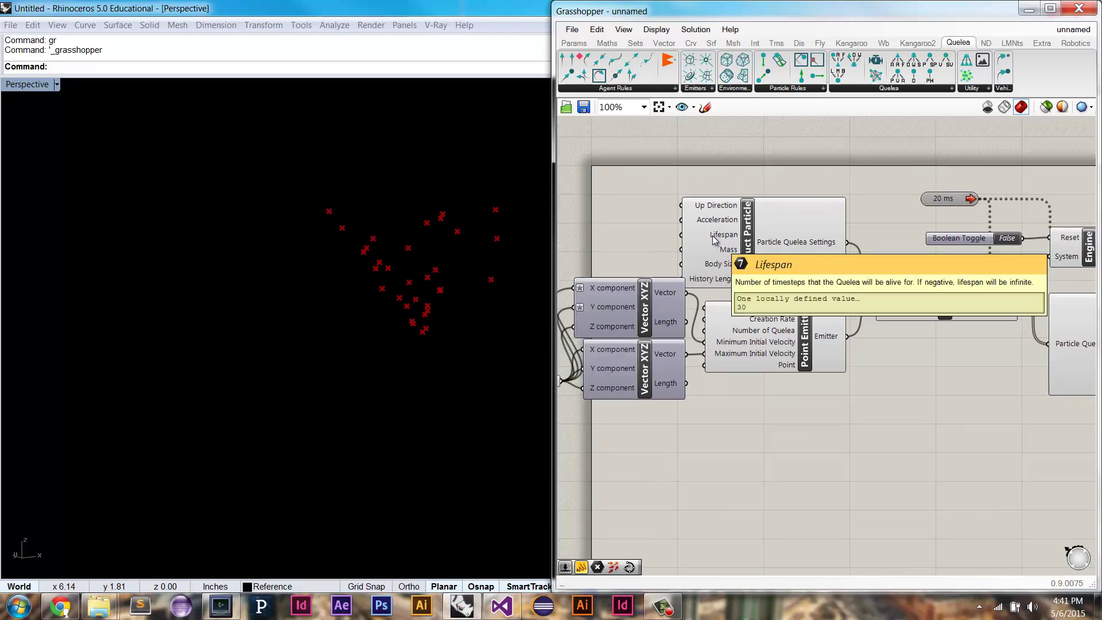
{"action": "double_click", "coordinate": [599, 237]}
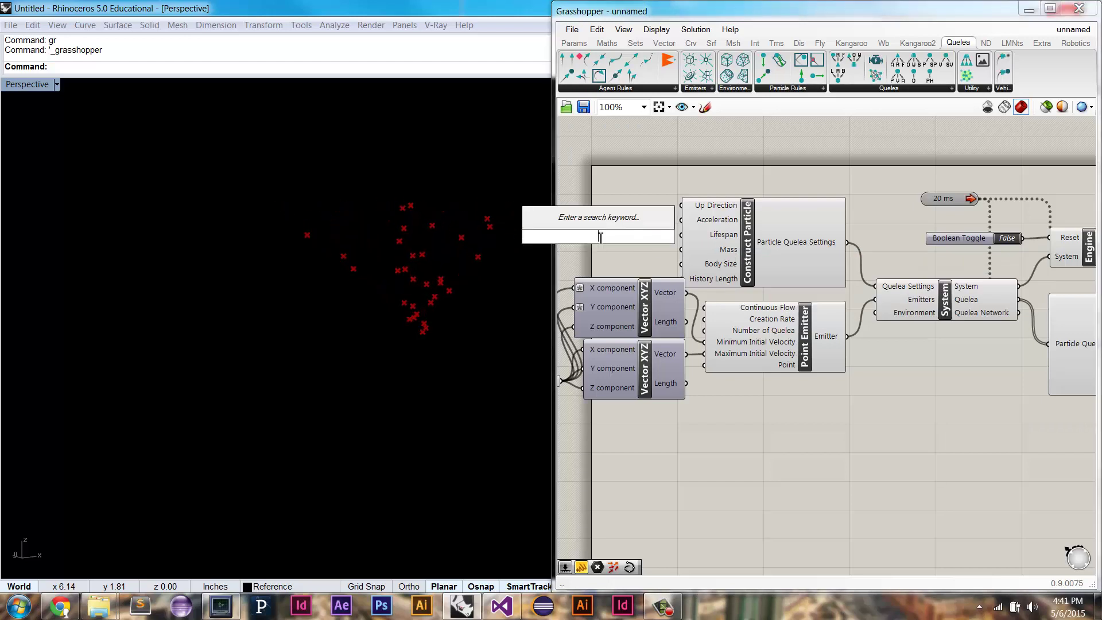
{"action": "type", "text": "150"}
{"action": "key", "text": "Return"}
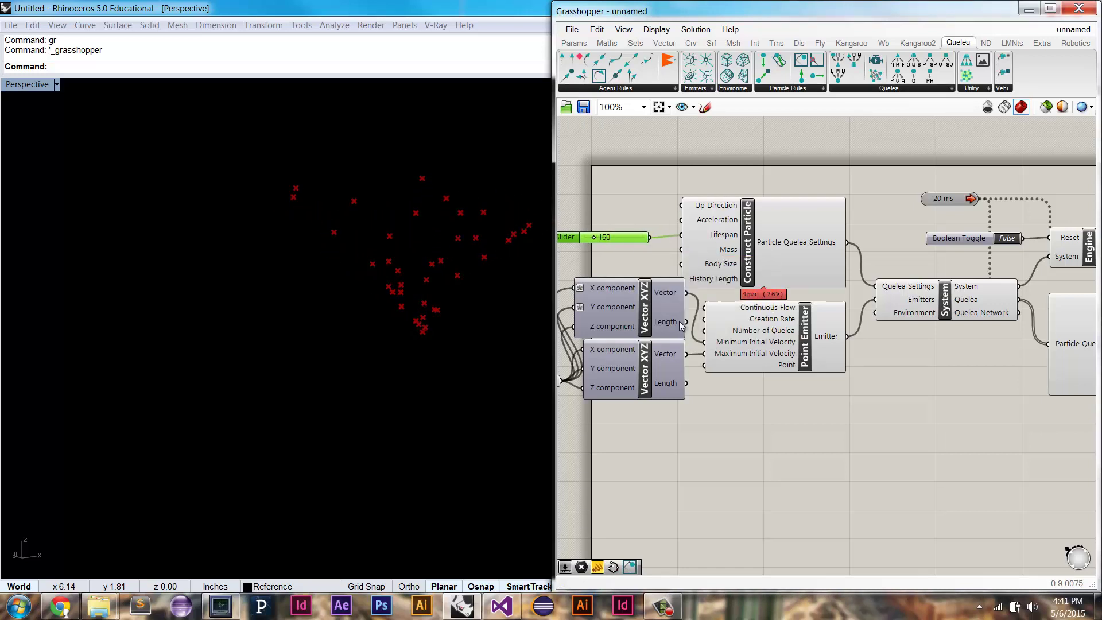
Set the Lifespan slider's lower limit to -1 and reduce its value to -1.
{"action": "right_click_drag", "start_coordinate": [699, 253], "coordinate": [777, 265]}
{"action": "right_click", "coordinate": [695, 247]}
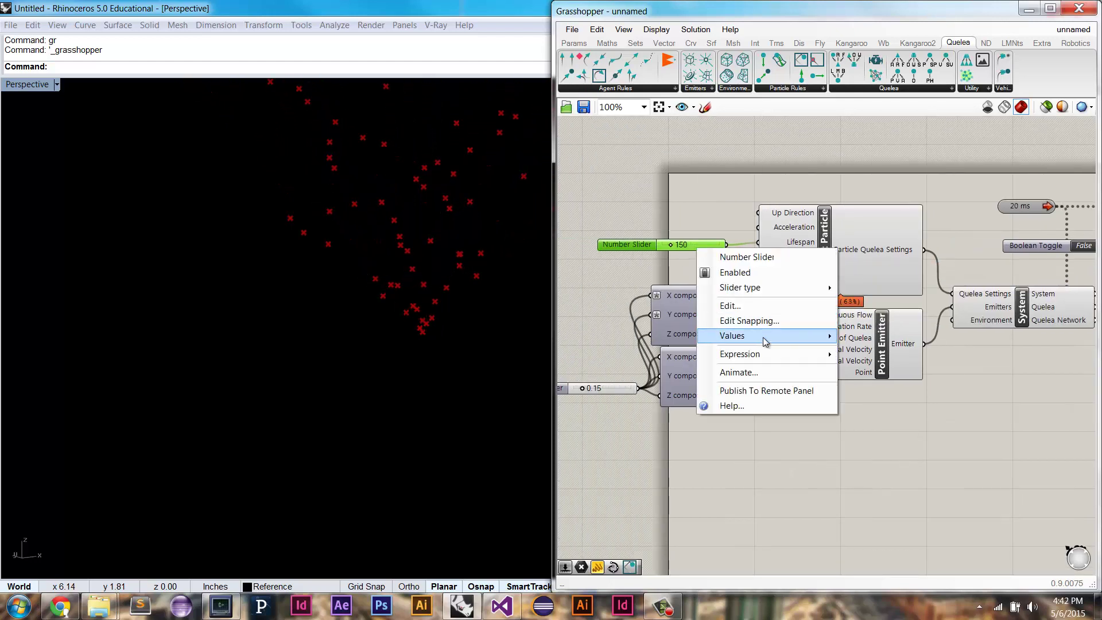
{"action": "mouse_move", "coordinate": [763, 336]}
{"action": "left_click_drag", "start_coordinate": [1002, 337], "coordinate": [1003, 375]}
{"action": "left_click", "coordinate": [1002, 384]}
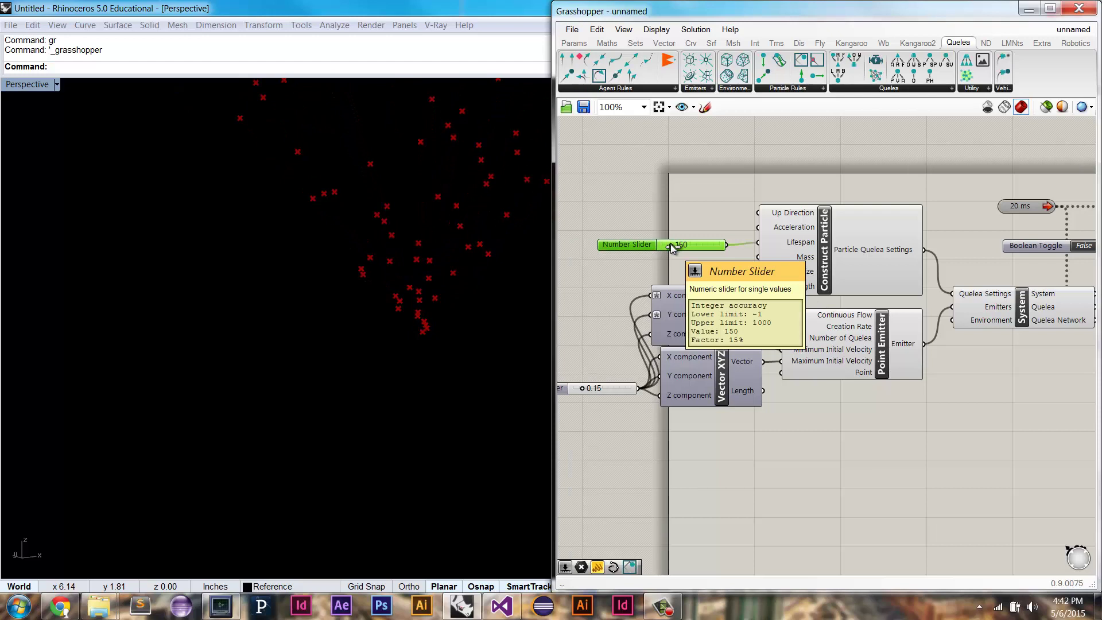
{"action": "left_click_drag", "start_coordinate": [672, 246], "coordinate": [627, 247]}
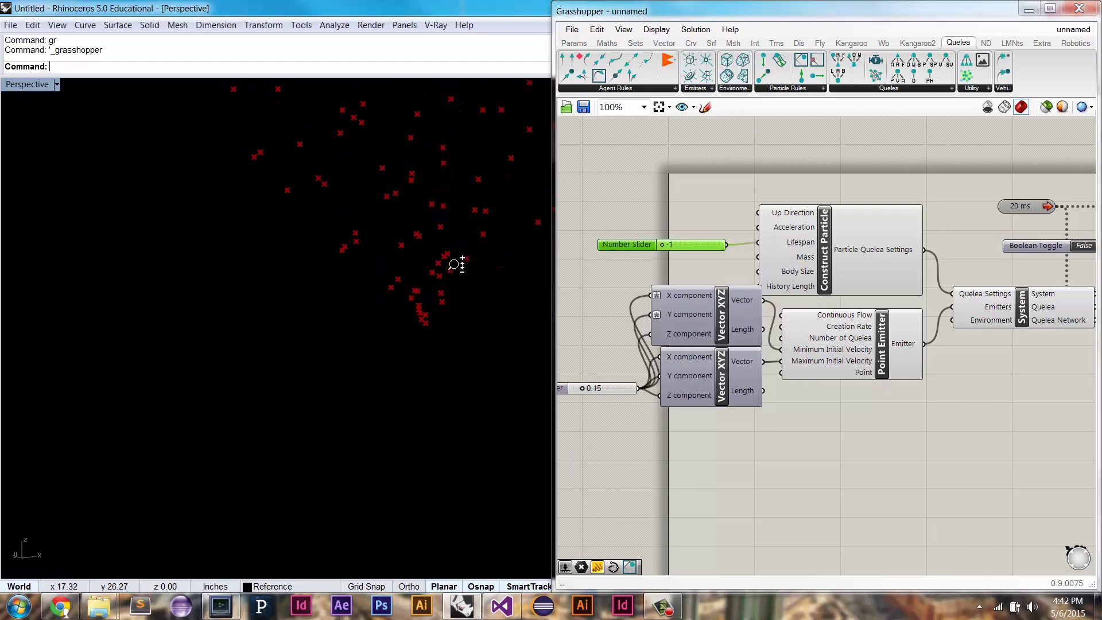
Examine the spread of the emitted particles in the Perspective viewport from different distances and angles.
{"action": "right_click_drag", "start_coordinate": [456, 255], "coordinate": [376, 362], "text": "shift"}
{"action": "right_click_drag", "start_coordinate": [383, 336], "coordinate": [384, 330], "text": "ctrl"}
{"action": "scroll", "coordinate": [386, 331], "scroll_direction": "down", "scroll_amount": 5}
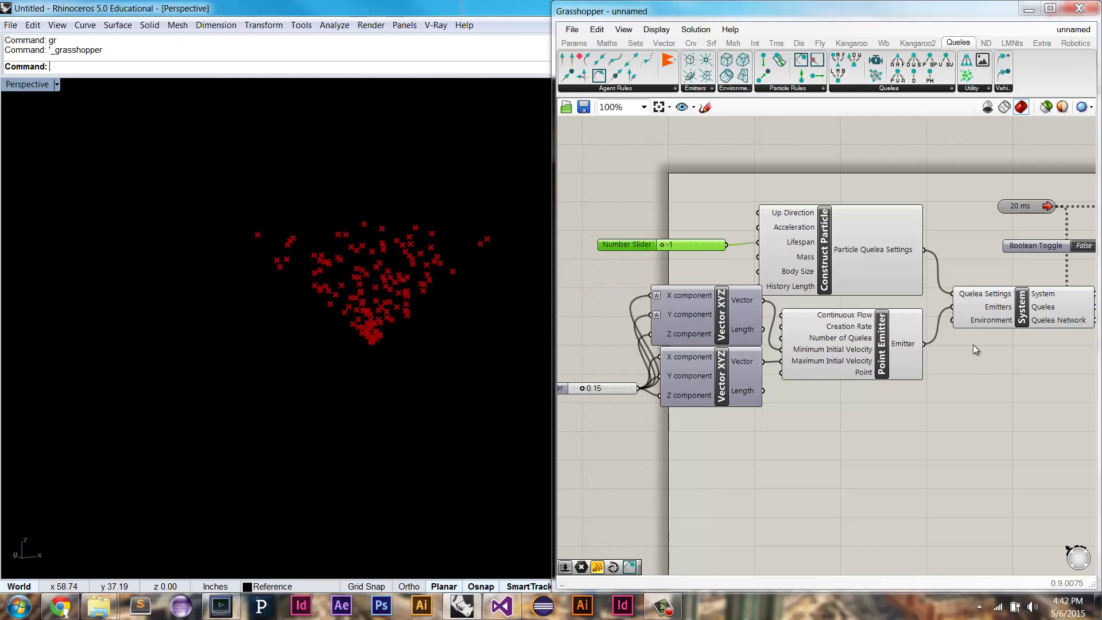
{"action": "scroll", "coordinate": [376, 321], "scroll_direction": "up", "scroll_amount": 5}
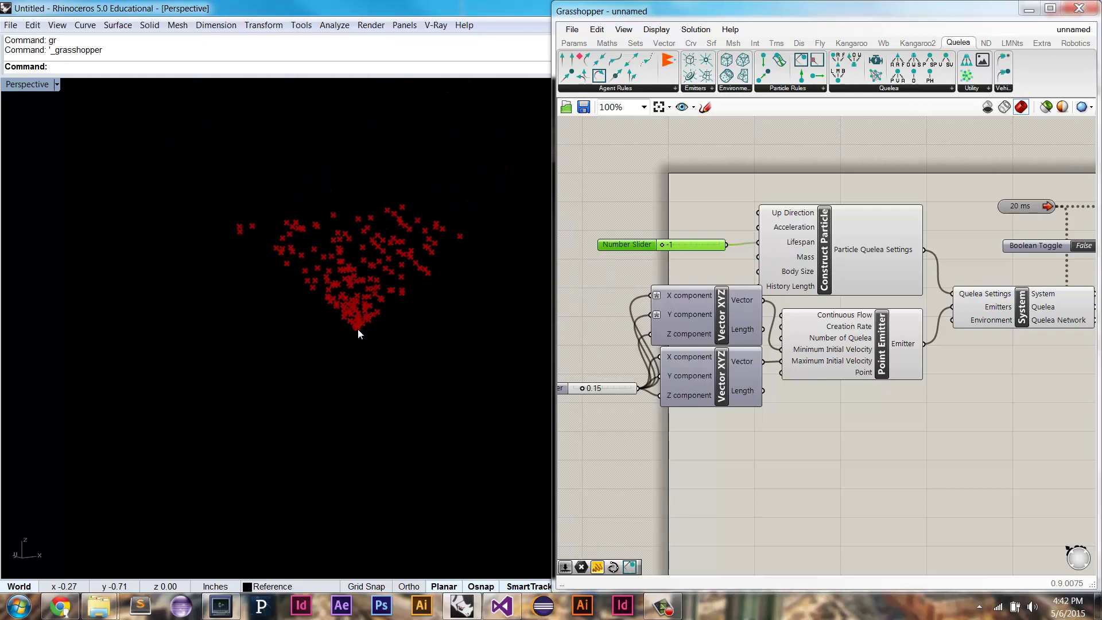
{"action": "right_click_drag", "start_coordinate": [357, 329], "coordinate": [327, 366], "text": "shift"}
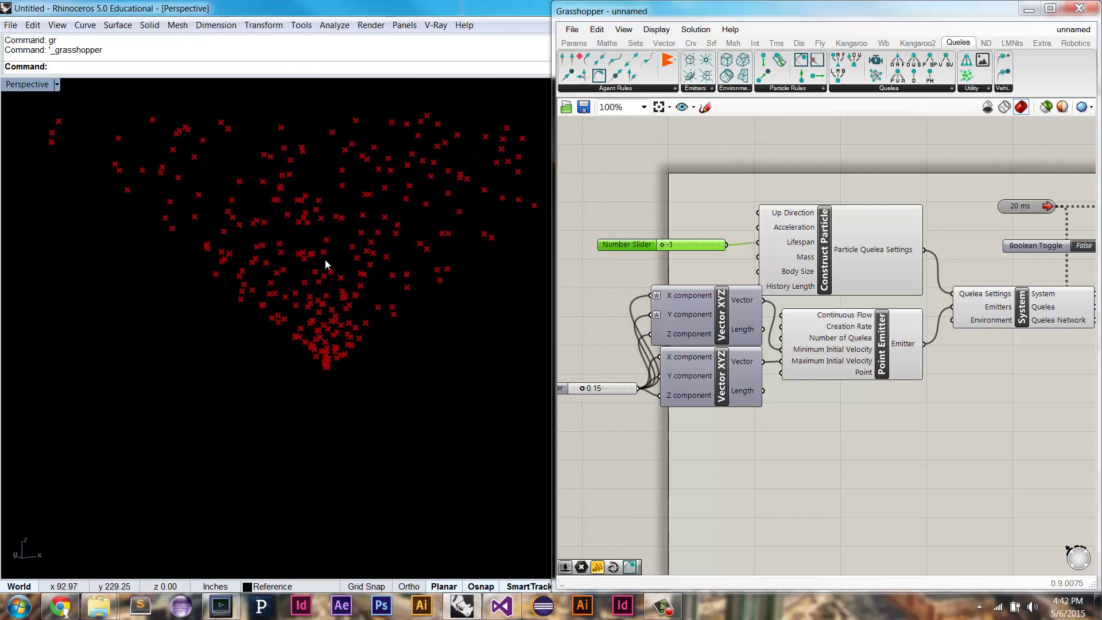
{"action": "scroll", "coordinate": [331, 280], "scroll_direction": "down", "scroll_amount": 2}
{"action": "scroll", "coordinate": [331, 280], "scroll_direction": "down", "scroll_amount": 2}
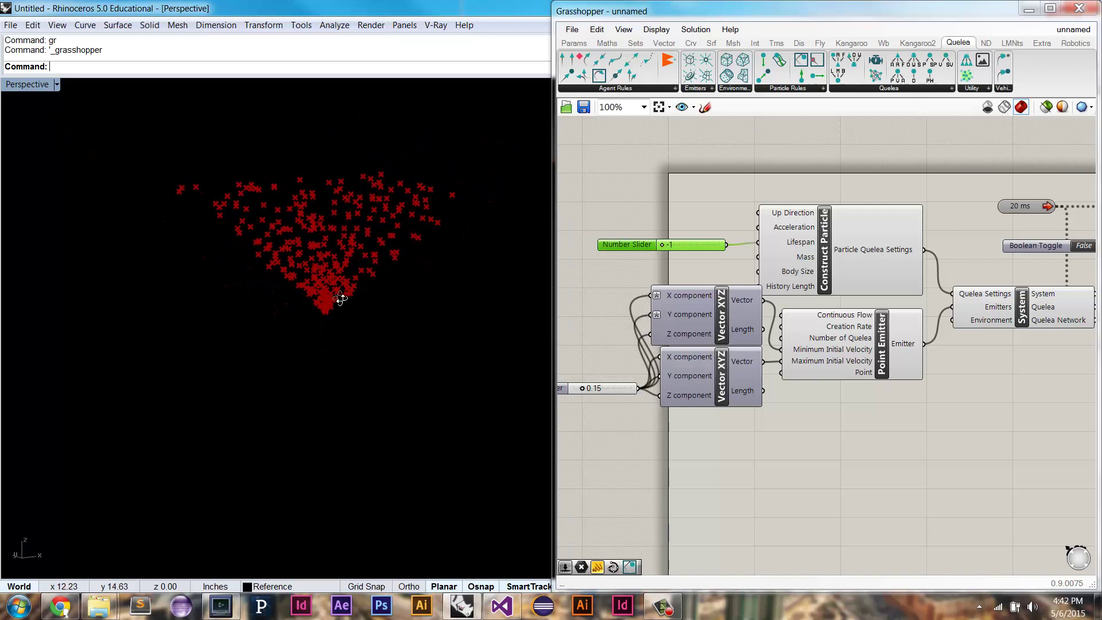
{"action": "right_click_drag", "start_coordinate": [350, 302], "coordinate": [328, 255]}
Reset the simulation with the Boolean Toggle and set the Construct Particle Lifespan slider to 150.
{"action": "double_click", "coordinate": [1037, 247]}
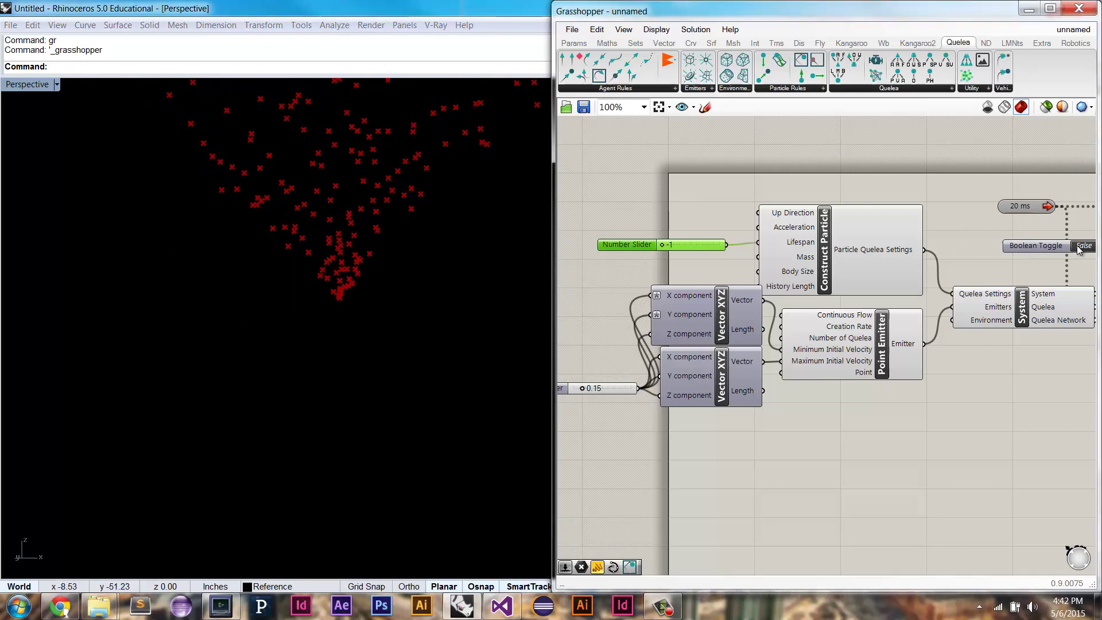
{"action": "left_click_drag", "start_coordinate": [663, 249], "coordinate": [776, 248]}
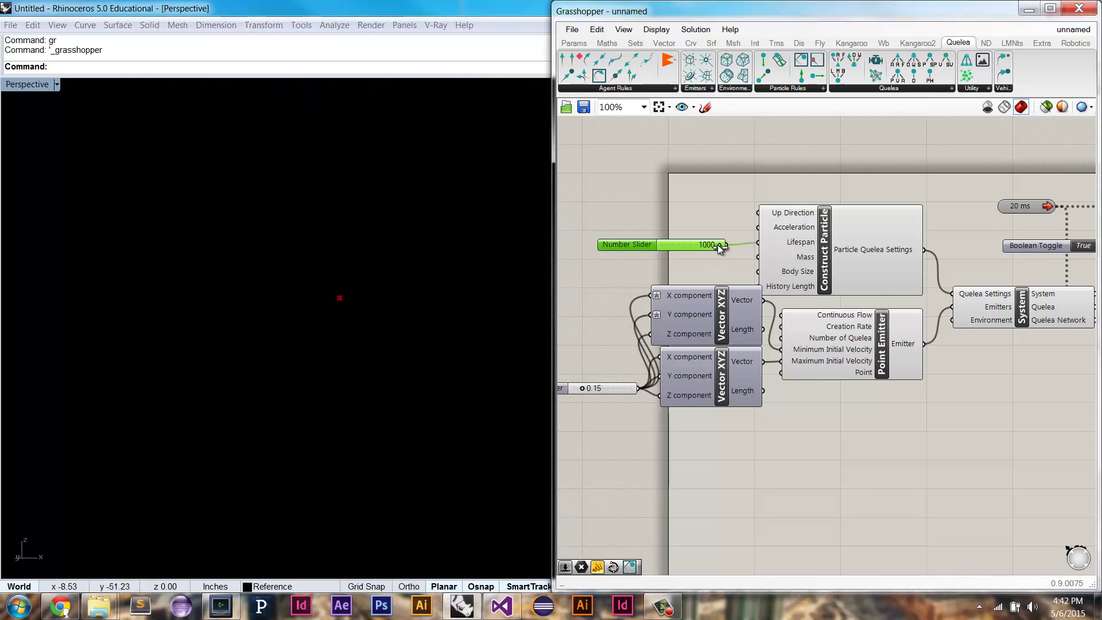
{"action": "left_click_drag", "start_coordinate": [672, 248], "coordinate": [666, 247]}
{"action": "double_click", "coordinate": [685, 247]}
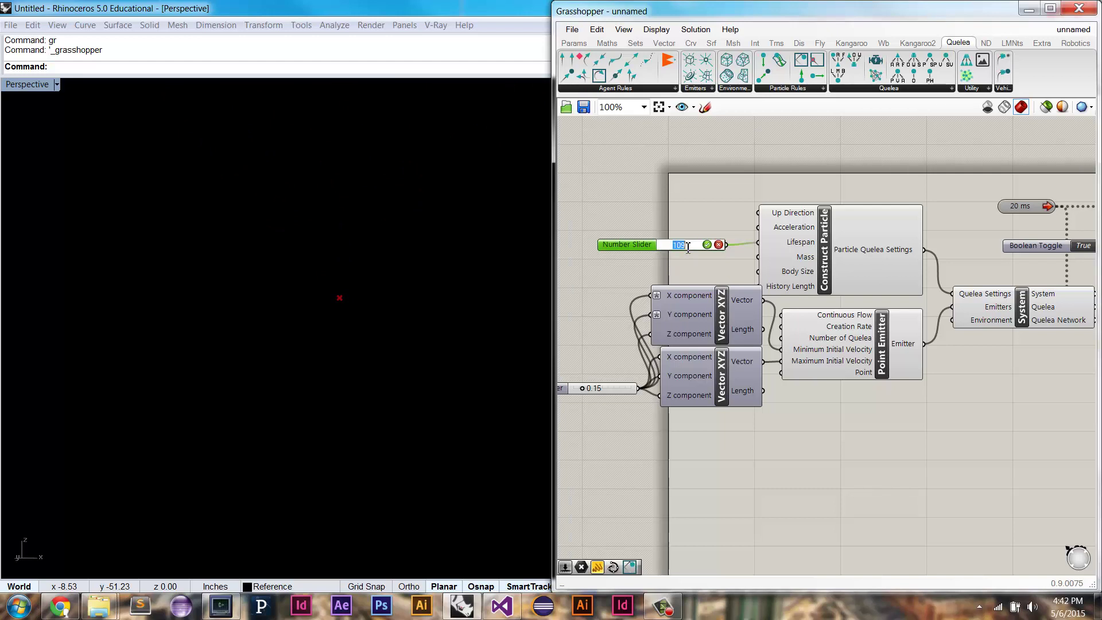
{"action": "left_click", "coordinate": [706, 244]}
{"action": "right_click_drag", "start_coordinate": [990, 265], "coordinate": [892, 261]}
{"action": "left_click", "coordinate": [988, 243]}
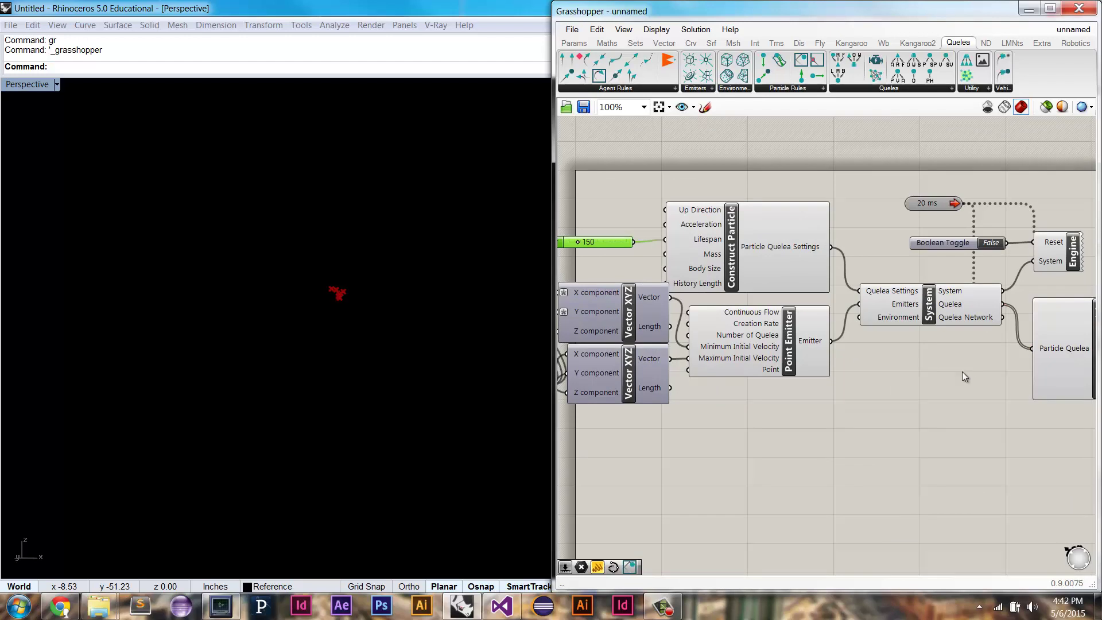
Add an Apply Custom Force component below Deconstruct Particle and connect the System's Quelea output to its Particle Quelea input.
{"action": "right_click_drag", "start_coordinate": [951, 344], "coordinate": [896, 343]}
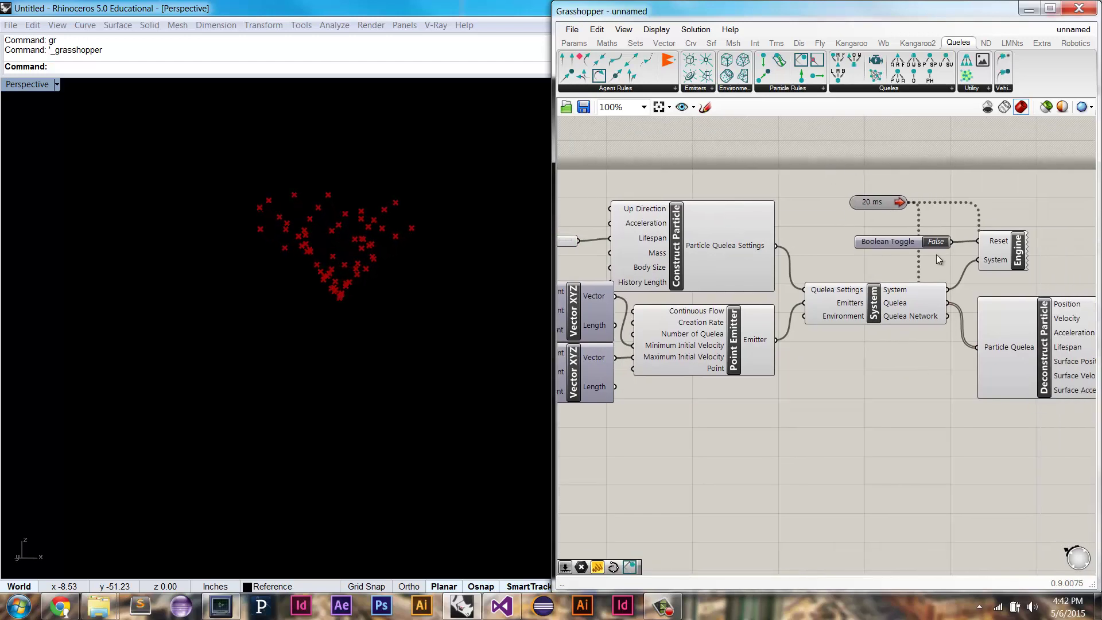
{"action": "right_click_drag", "start_coordinate": [936, 255], "coordinate": [880, 247]}
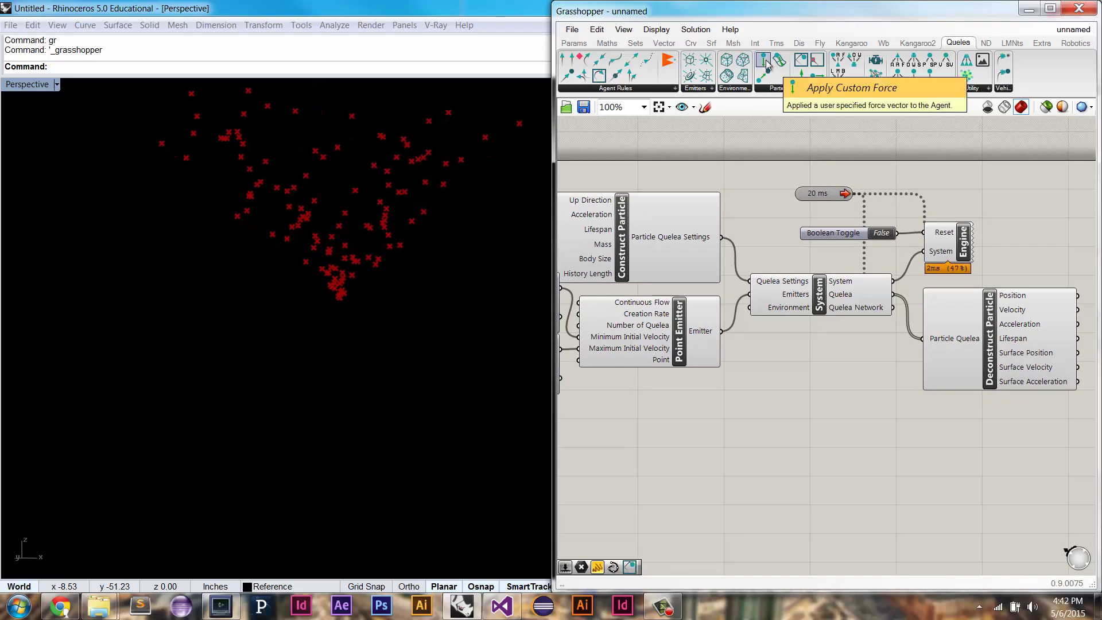
{"action": "left_click_drag", "start_coordinate": [764, 67], "coordinate": [871, 332]}
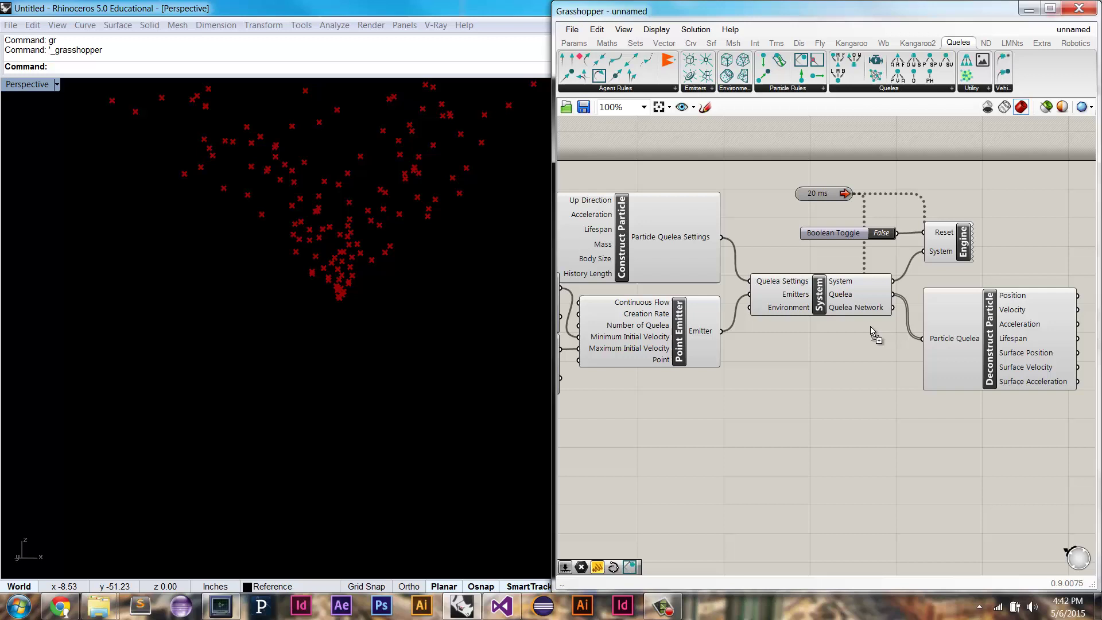
{"action": "left_click_drag", "start_coordinate": [884, 436], "coordinate": [994, 471]}
{"action": "right_click_drag", "start_coordinate": [853, 411], "coordinate": [815, 401]}
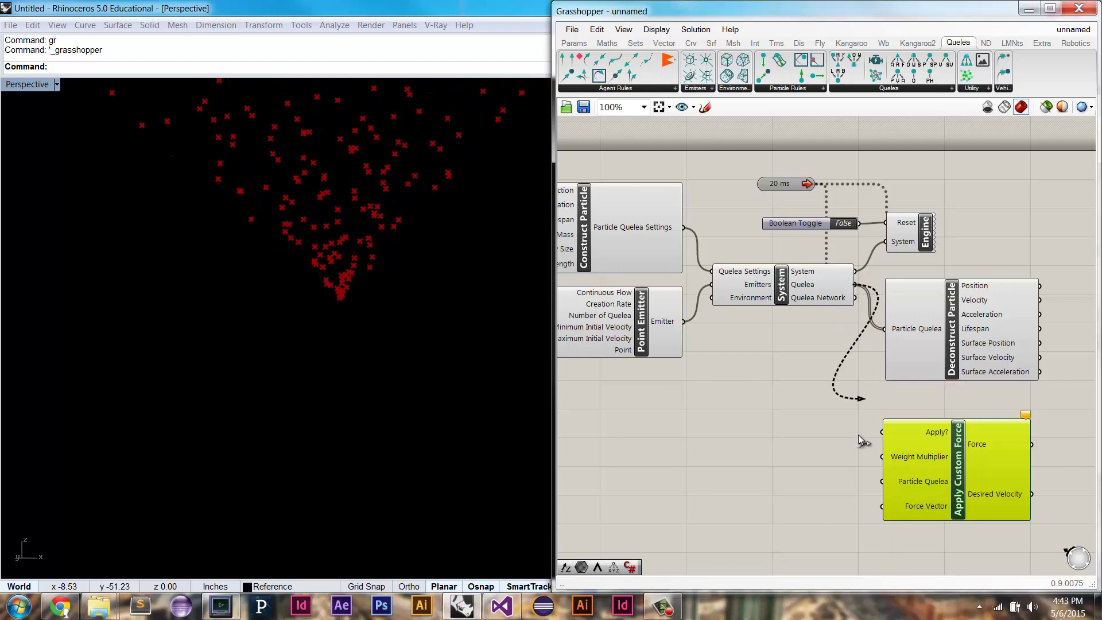
{"action": "left_click_drag", "start_coordinate": [886, 484], "coordinate": [886, 484]}
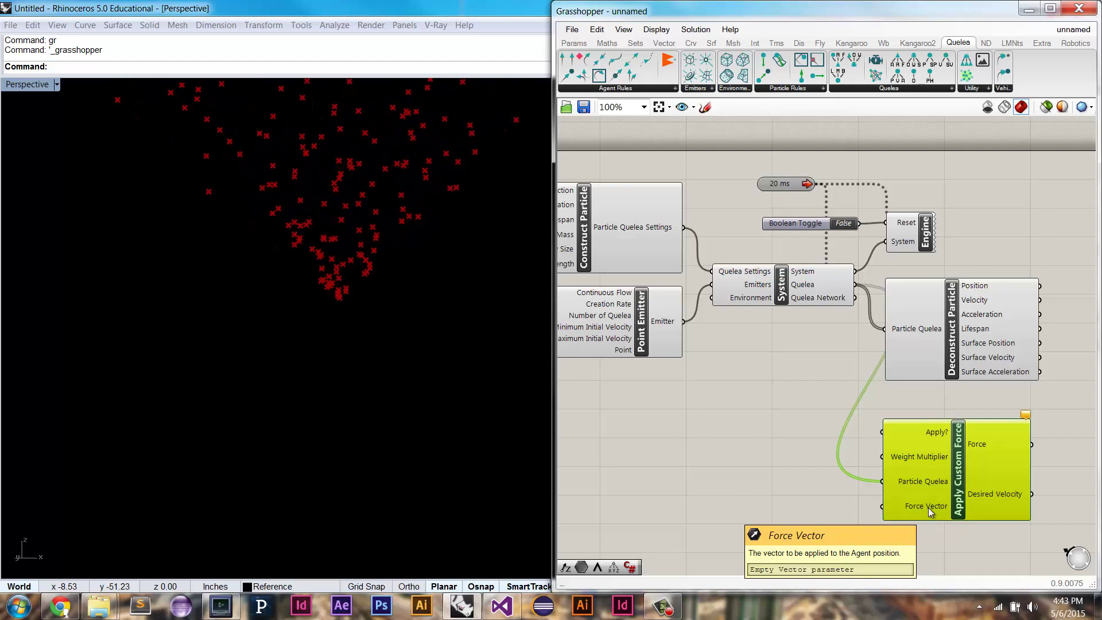
Add a Unit Z vector component beside the Apply Custom Force component.
{"action": "double_click", "coordinate": [776, 476]}
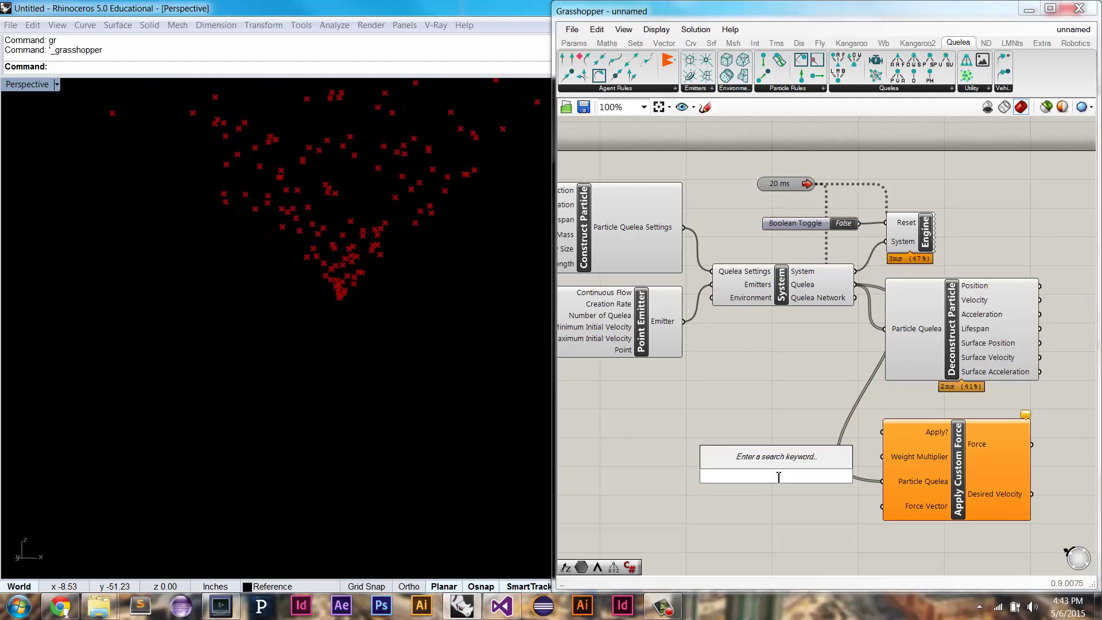
{"action": "type", "text": "z"}
{"action": "left_click", "coordinate": [774, 462]}
{"action": "left_click_drag", "start_coordinate": [778, 480], "coordinate": [777, 492]}
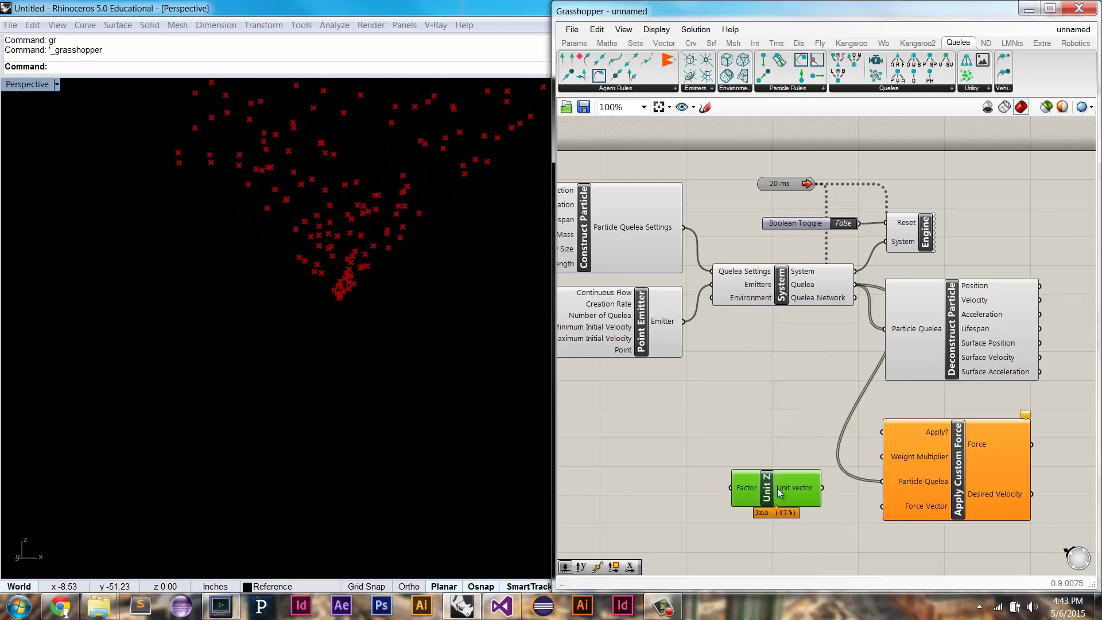
Apply the expression -x to Unit Z's Factor input and connect its unit vector to Apply Custom Force's Force Vector input.
{"action": "right_click", "coordinate": [746, 487]}
{"action": "mouse_move", "coordinate": [832, 477]}
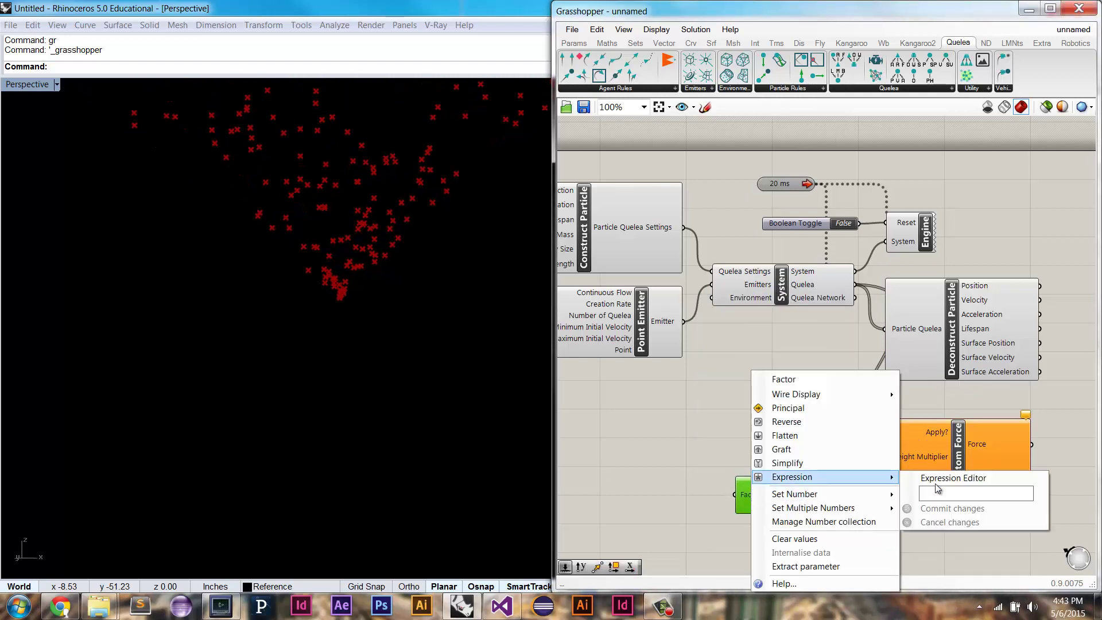
{"action": "type", "text": "-x"}
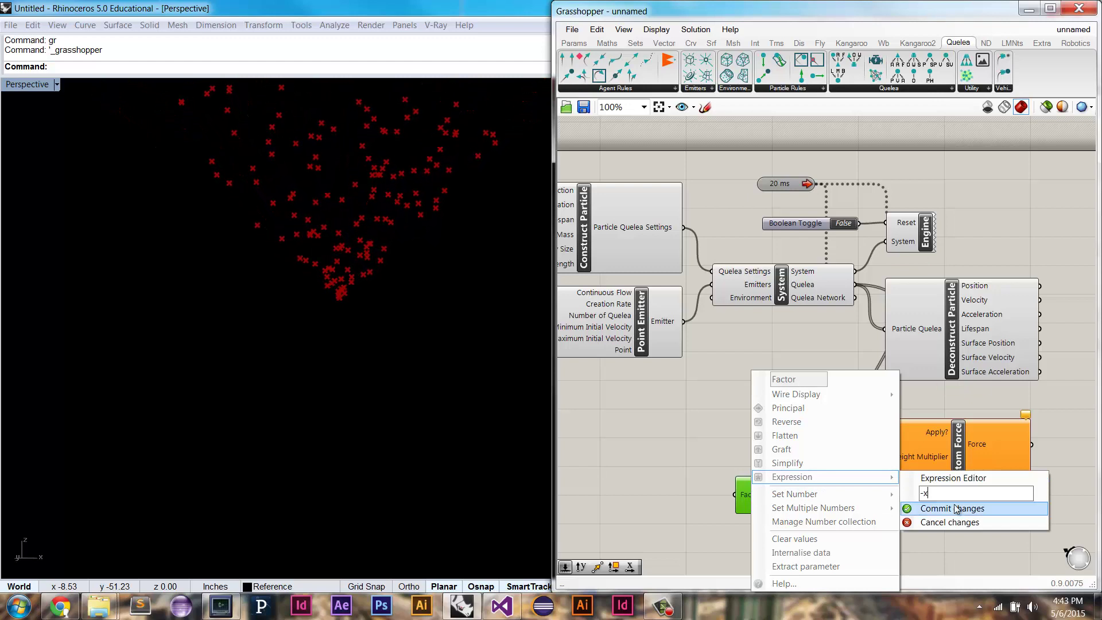
{"action": "left_click", "coordinate": [956, 508]}
{"action": "left_click_drag", "start_coordinate": [826, 494], "coordinate": [886, 507]}
{"action": "mouse_move", "coordinate": [896, 499]}
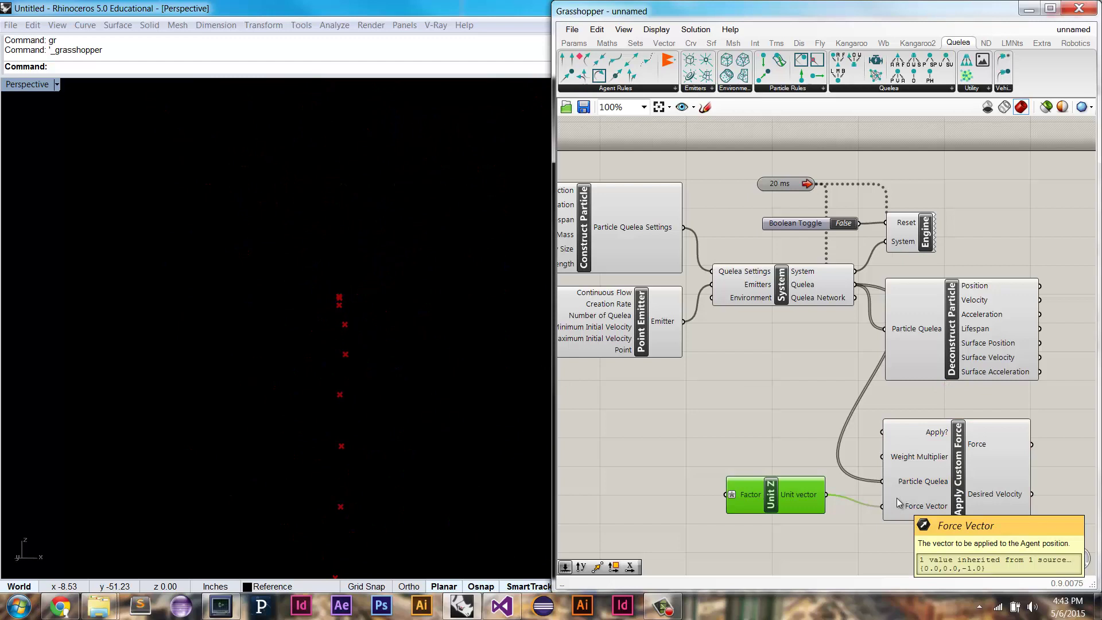
{"action": "left_click_drag", "start_coordinate": [754, 499], "coordinate": [789, 504]}
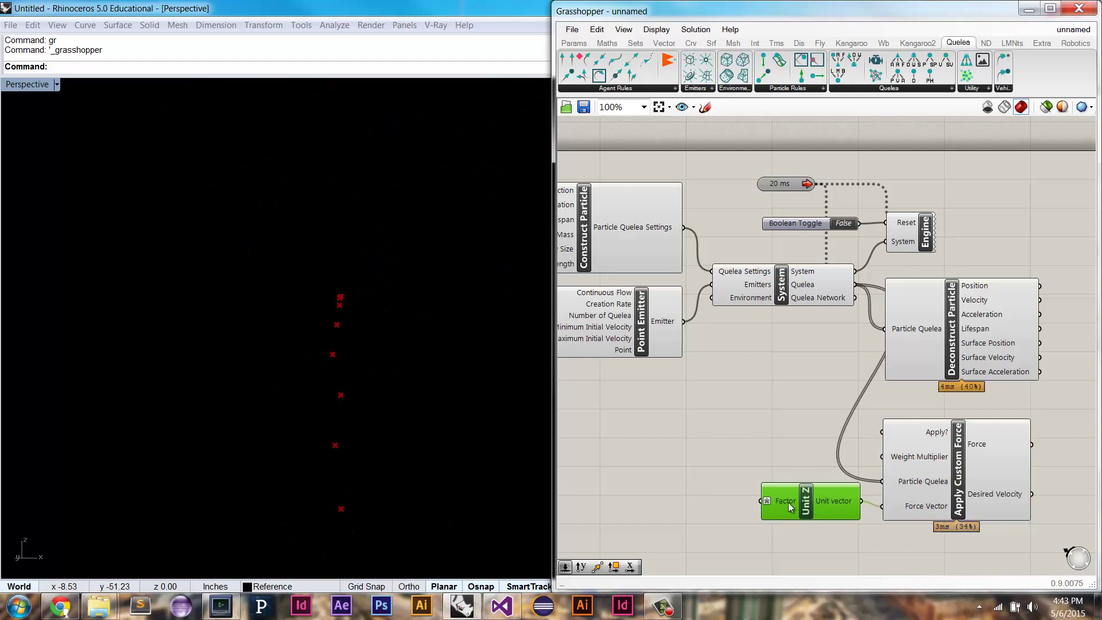
{"action": "mouse_move", "coordinate": [789, 506]}
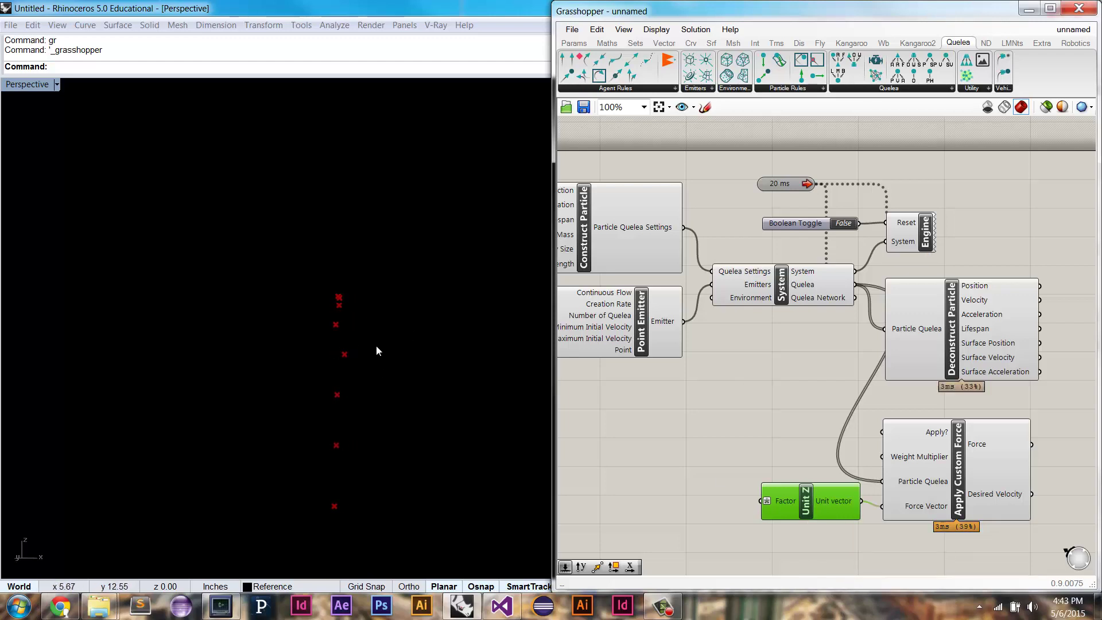
{"action": "right_click_drag", "start_coordinate": [377, 432], "coordinate": [377, 434], "text": "ctrl"}
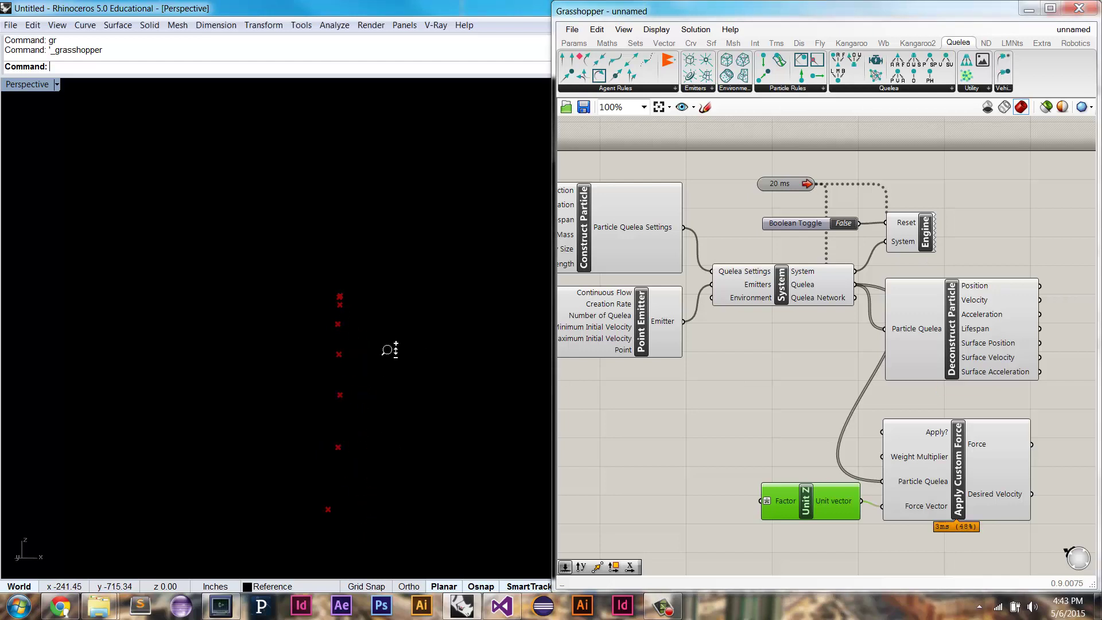
Add a number slider, connect it to Unit Z's Factor input and set it to 0.01.
{"action": "double_click", "coordinate": [676, 514]}
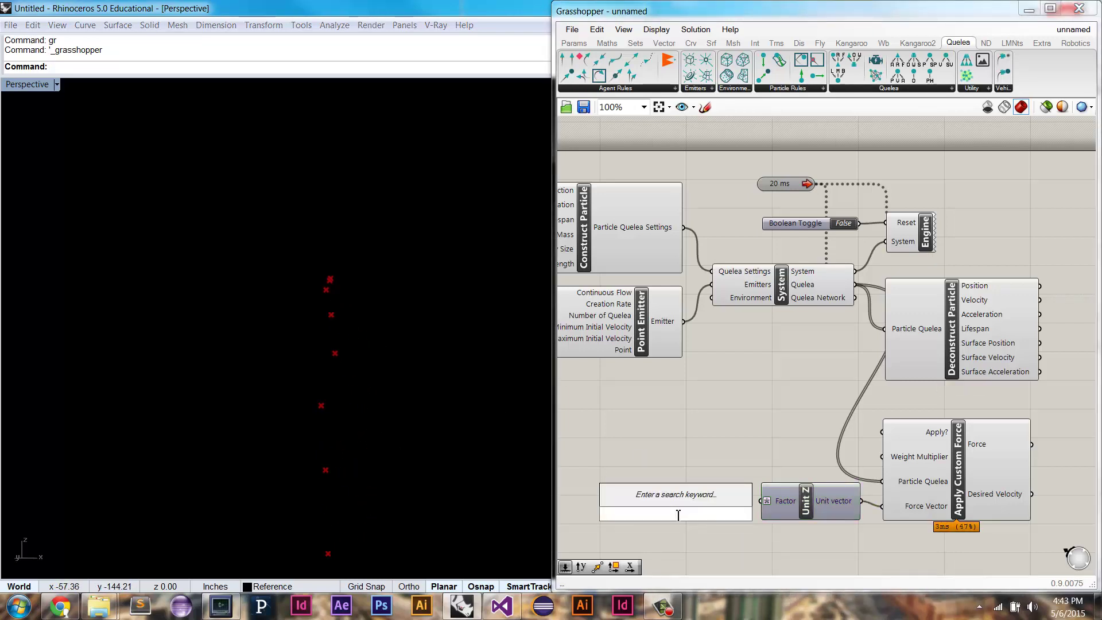
{"action": "type", "text": ".1"}
{"action": "type", "text": "15"}
{"action": "key", "text": "Return"}
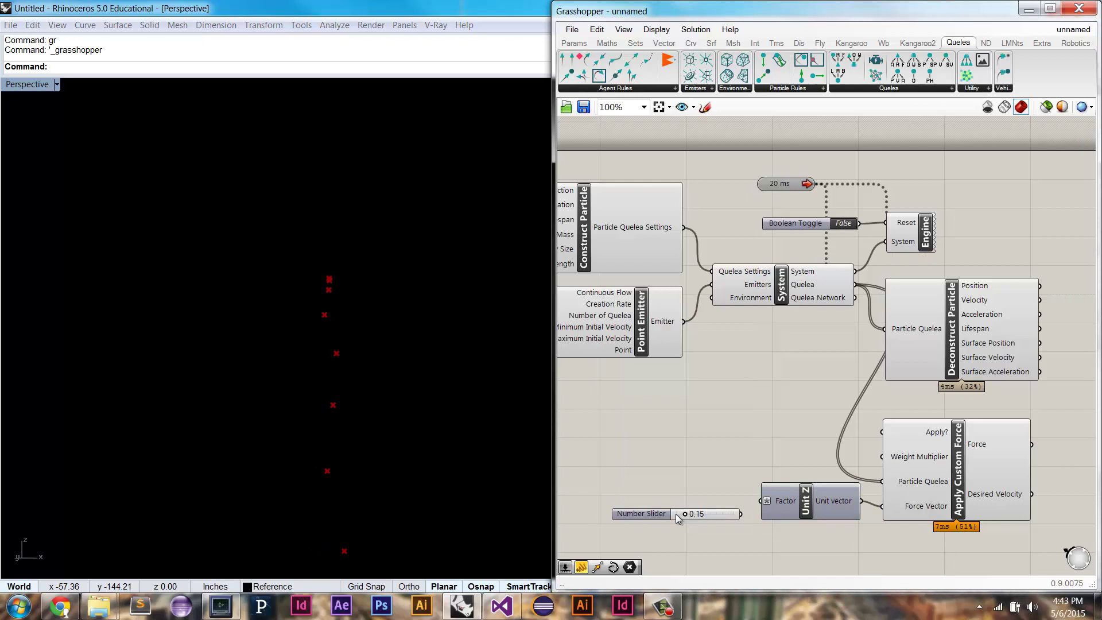
{"action": "left_click_drag", "start_coordinate": [750, 504], "coordinate": [675, 496]}
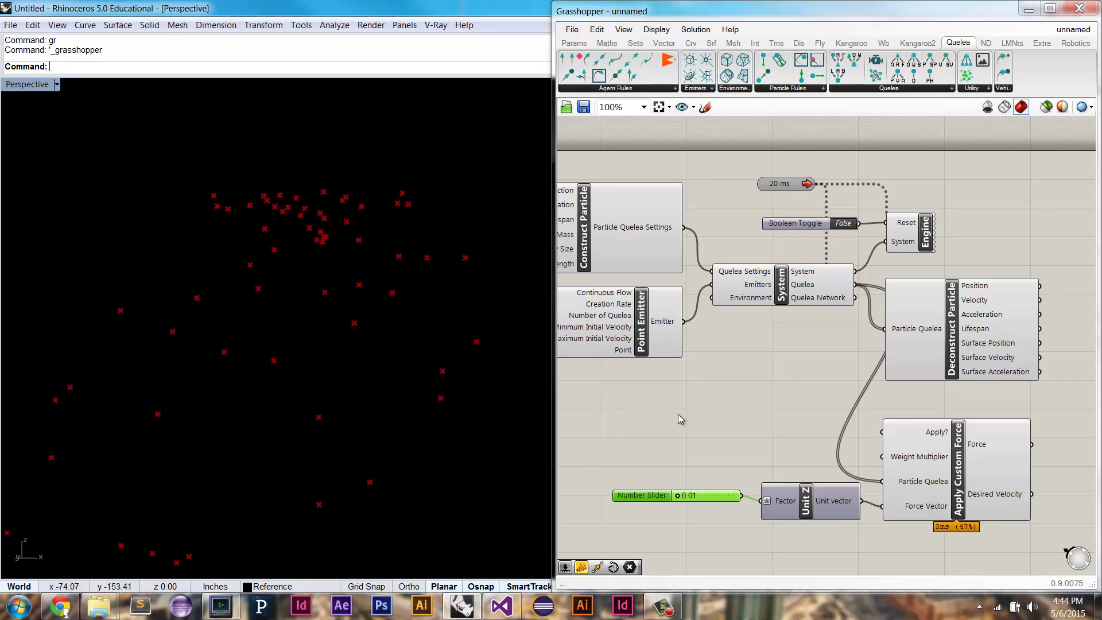
Add a Vector Display component and connect the custom Force output to Vector and Deconstruct Particle's Position output to Anchor.
{"action": "right_click_drag", "start_coordinate": [1067, 423], "coordinate": [1006, 432]}
{"action": "double_click", "coordinate": [1007, 432]}
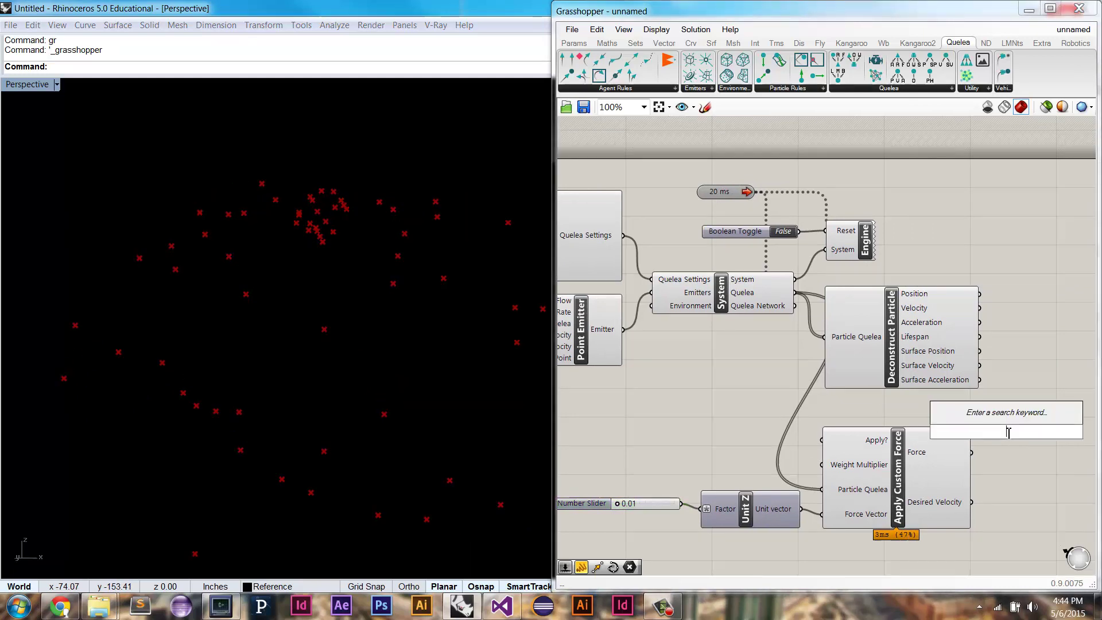
{"action": "type", "text": "vec"}
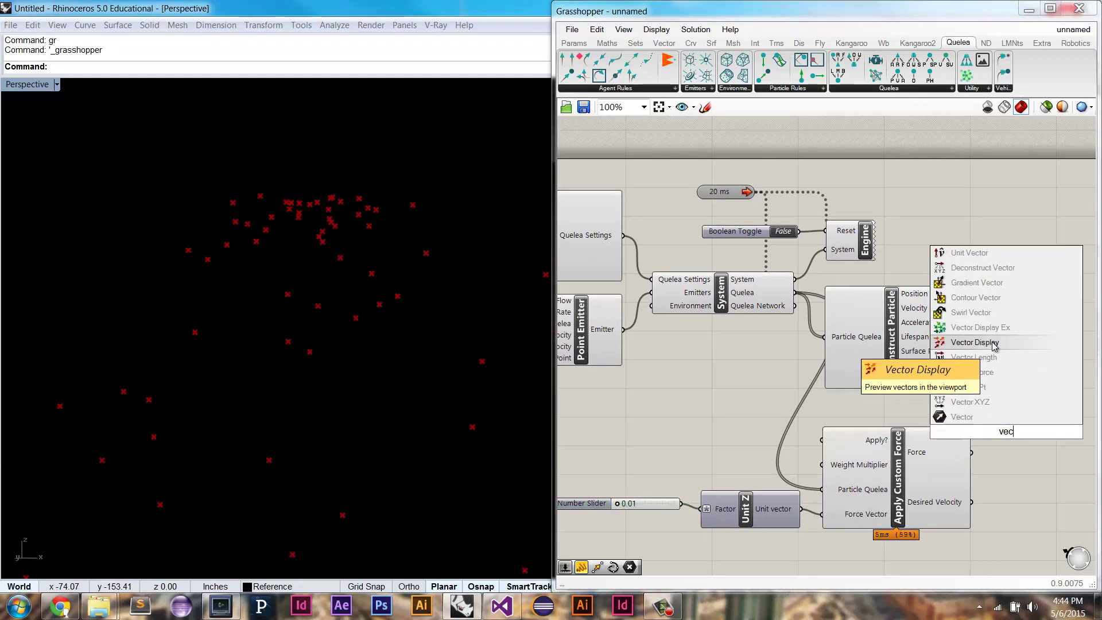
{"action": "left_click", "coordinate": [993, 345]}
{"action": "left_click_drag", "start_coordinate": [1009, 439], "coordinate": [1027, 430]}
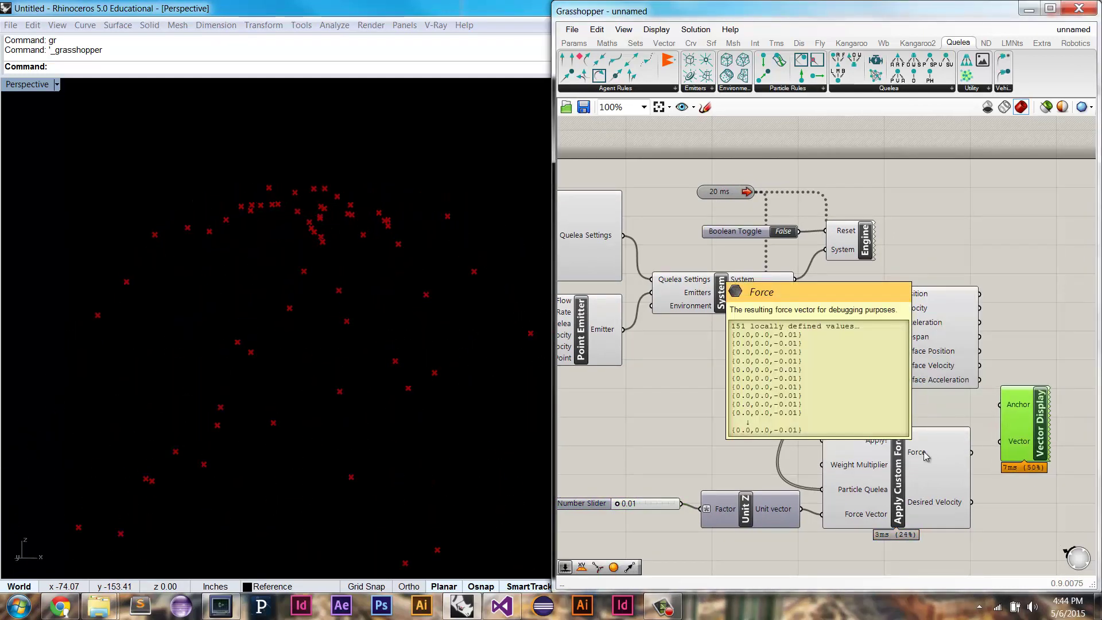
{"action": "left_click_drag", "start_coordinate": [971, 453], "coordinate": [999, 442]}
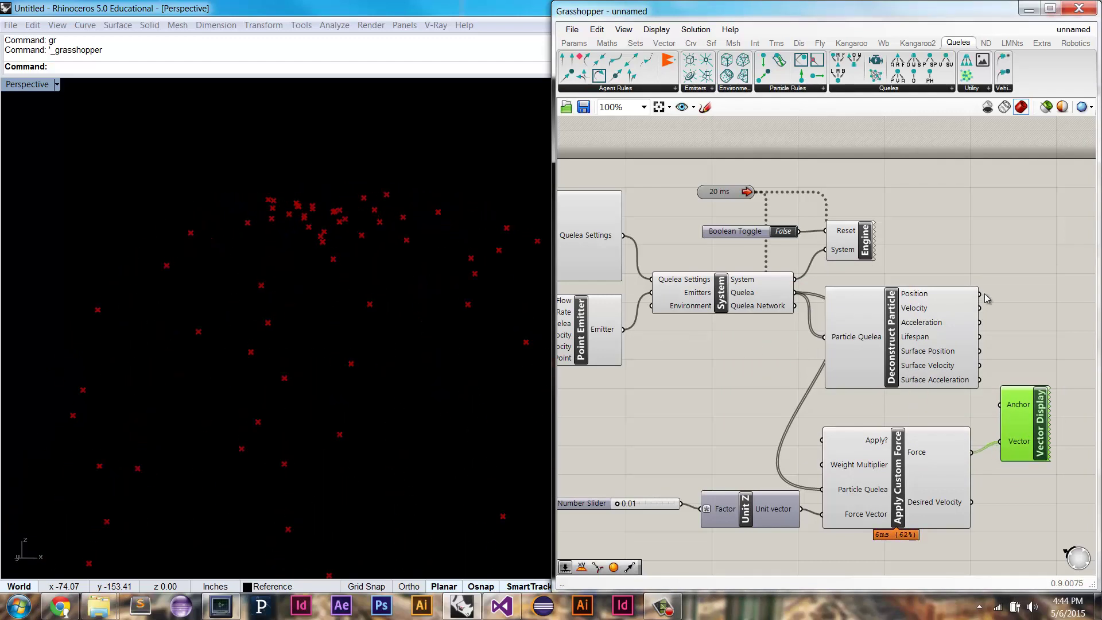
{"action": "left_click_drag", "start_coordinate": [982, 297], "coordinate": [999, 404]}
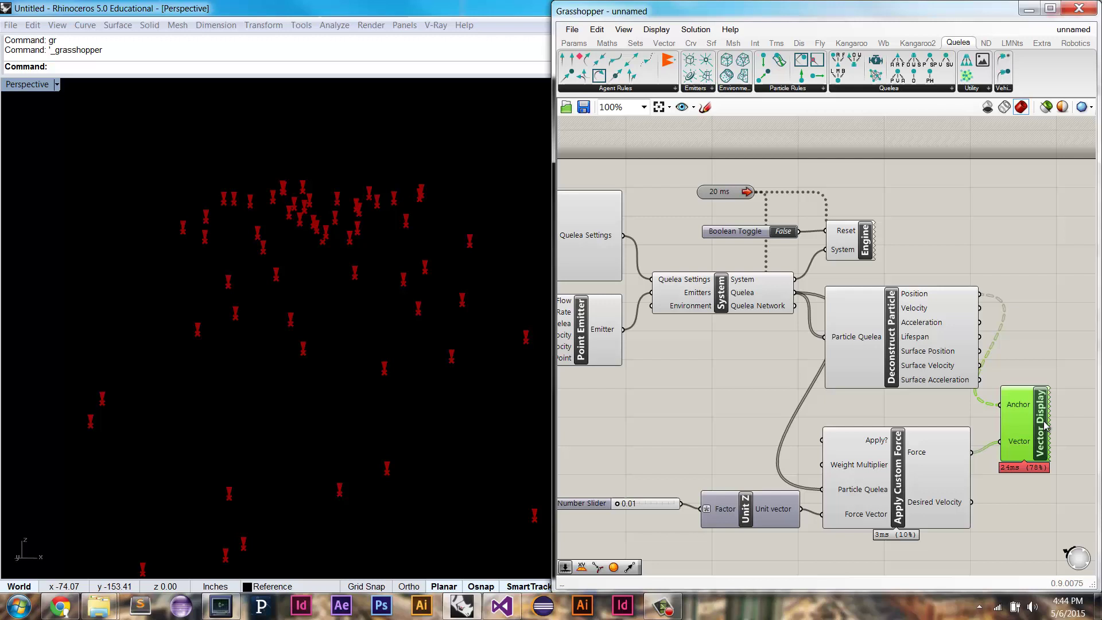
{"action": "left_click_drag", "start_coordinate": [1045, 424], "coordinate": [1062, 425]}
{"action": "left_click", "coordinate": [985, 371]}
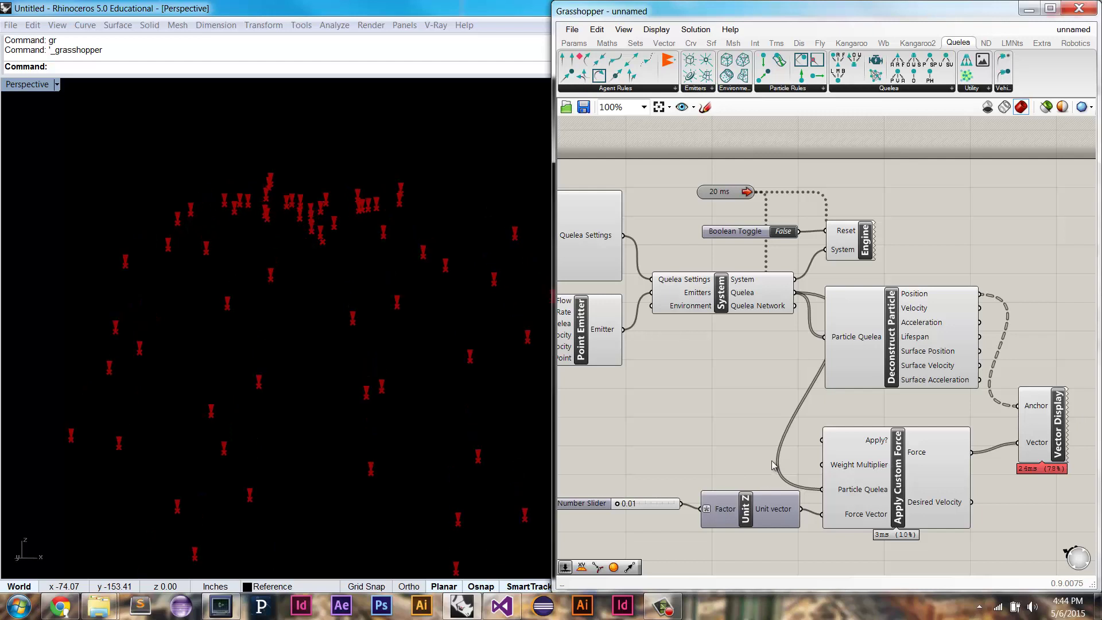
{"action": "left_click", "coordinate": [1036, 412]}
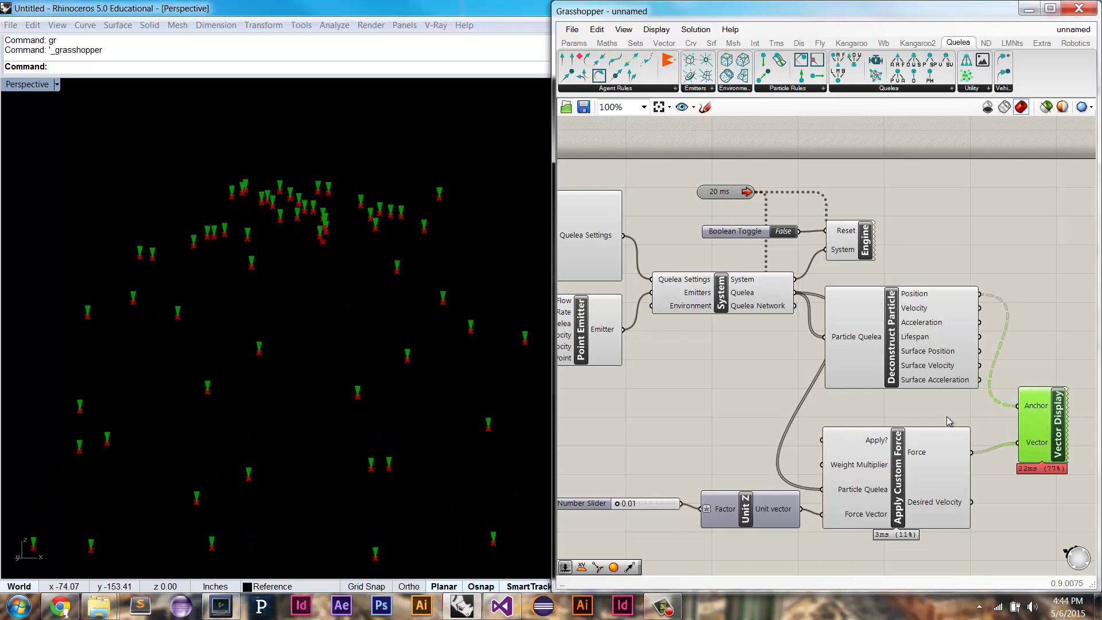
{"action": "right_click", "coordinate": [1037, 409]}
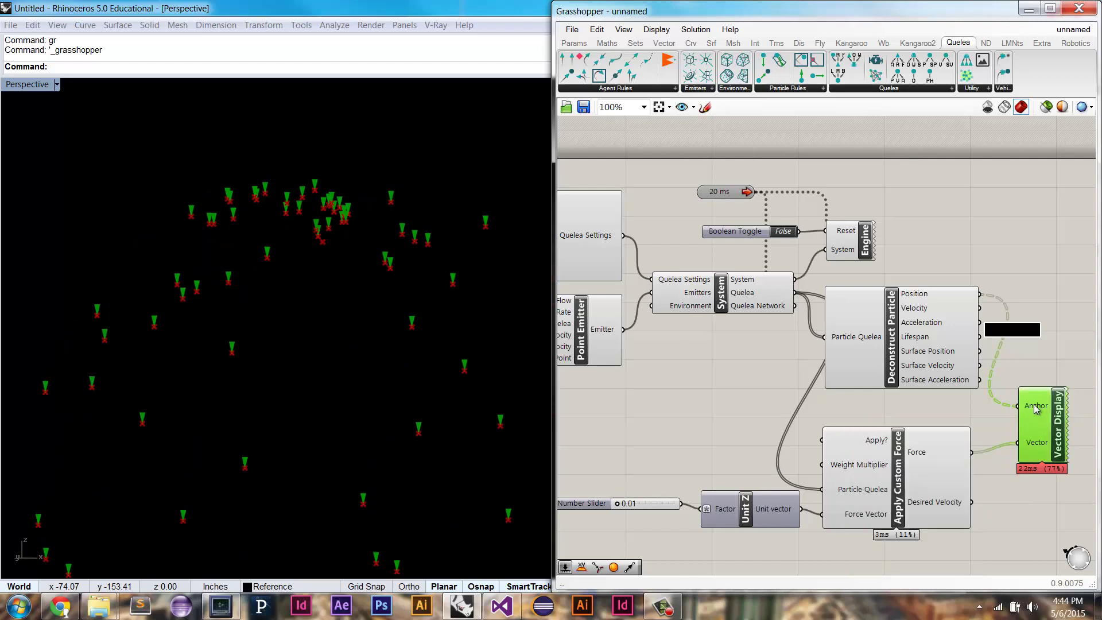
{"action": "left_click", "coordinate": [1011, 283]}
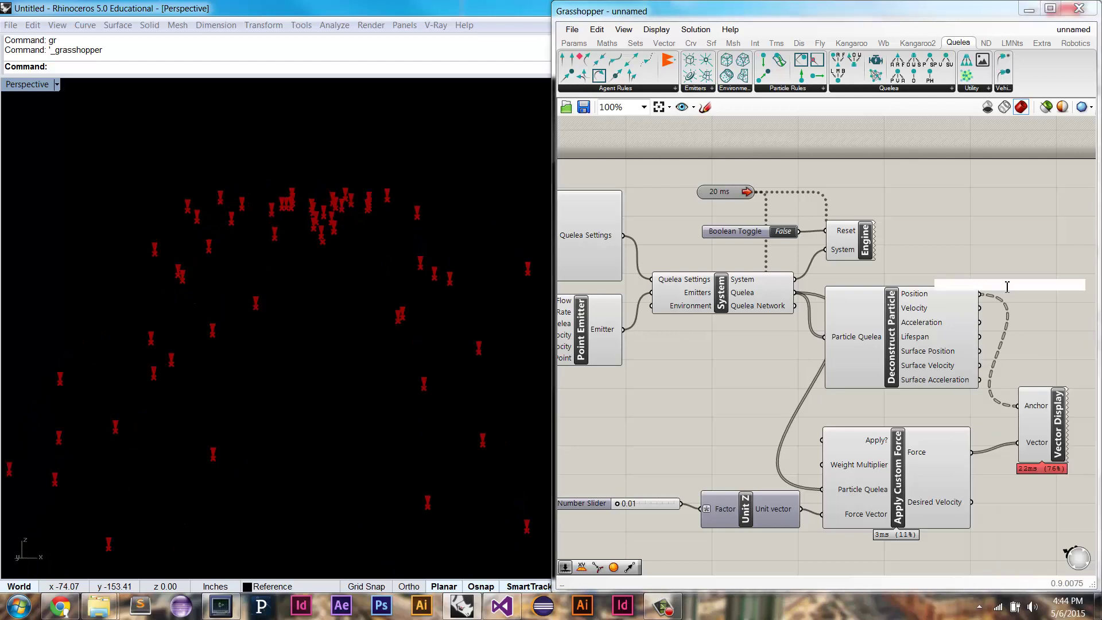
Add a List Item component beside Deconstruct Particle's Position output.
{"action": "double_click", "coordinate": [1010, 283]}
{"action": "type", "text": "li"}
{"action": "left_click", "coordinate": [997, 272]}
{"action": "right_click_drag", "start_coordinate": [1024, 306], "coordinate": [955, 309]}
{"action": "left_click_drag", "start_coordinate": [955, 305], "coordinate": [990, 320]}
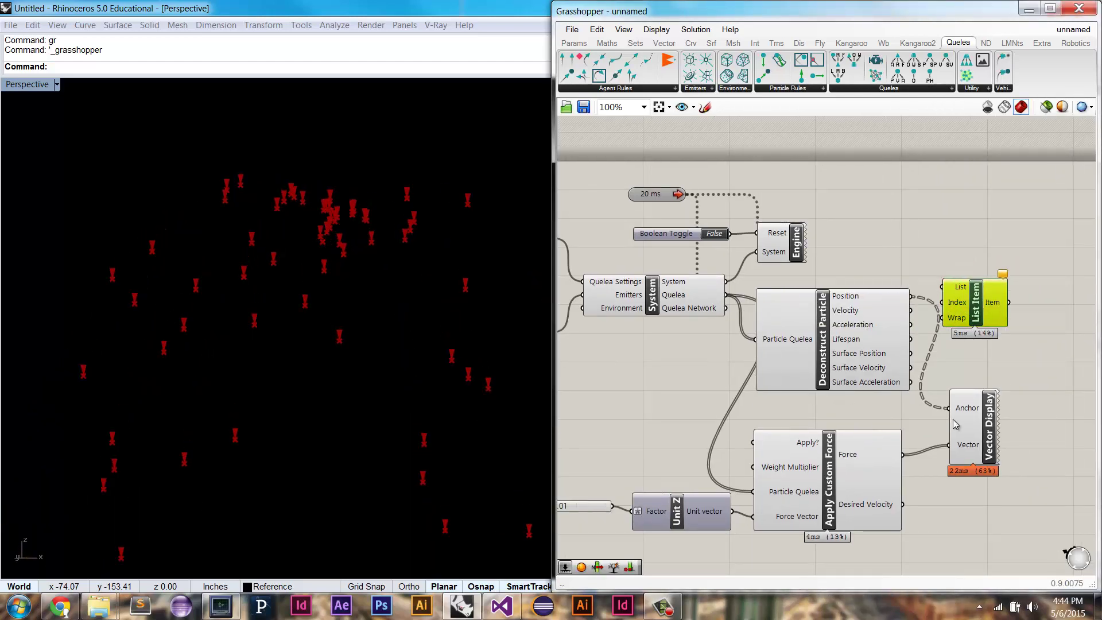
Move Vector Display aside and route Deconstruct Particle's Position output through List Item's List input to the Anchor input.
{"action": "left_click", "coordinate": [995, 430]}
{"action": "left_click_drag", "start_coordinate": [973, 436], "coordinate": [1048, 435]}
{"action": "left_click_drag", "start_coordinate": [911, 296], "coordinate": [942, 287]}
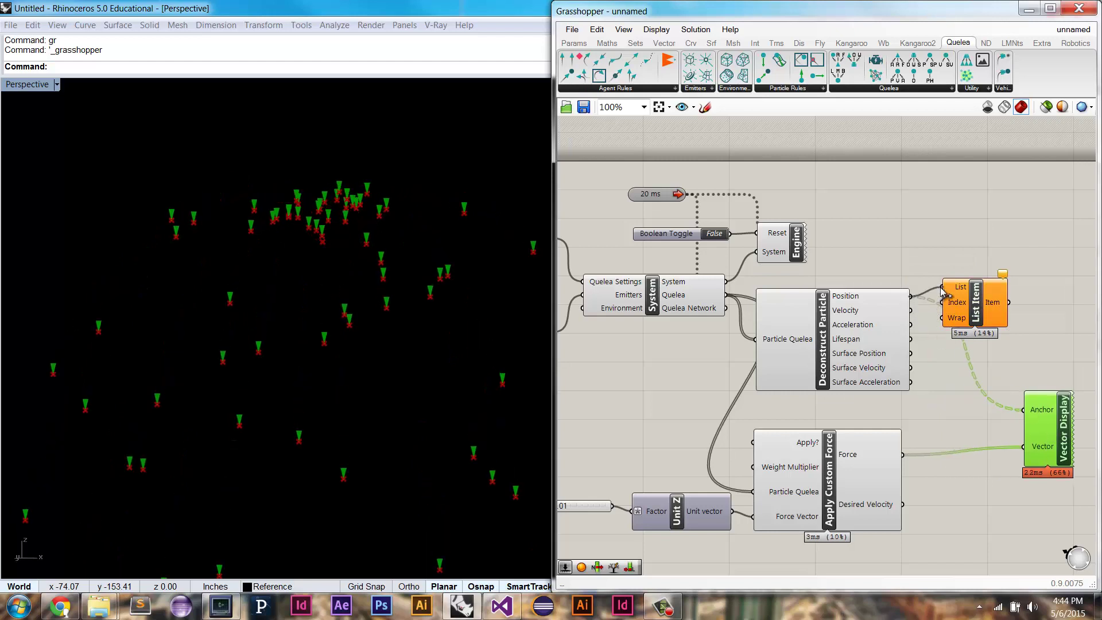
{"action": "left_click_drag", "start_coordinate": [1008, 302], "coordinate": [1023, 409]}
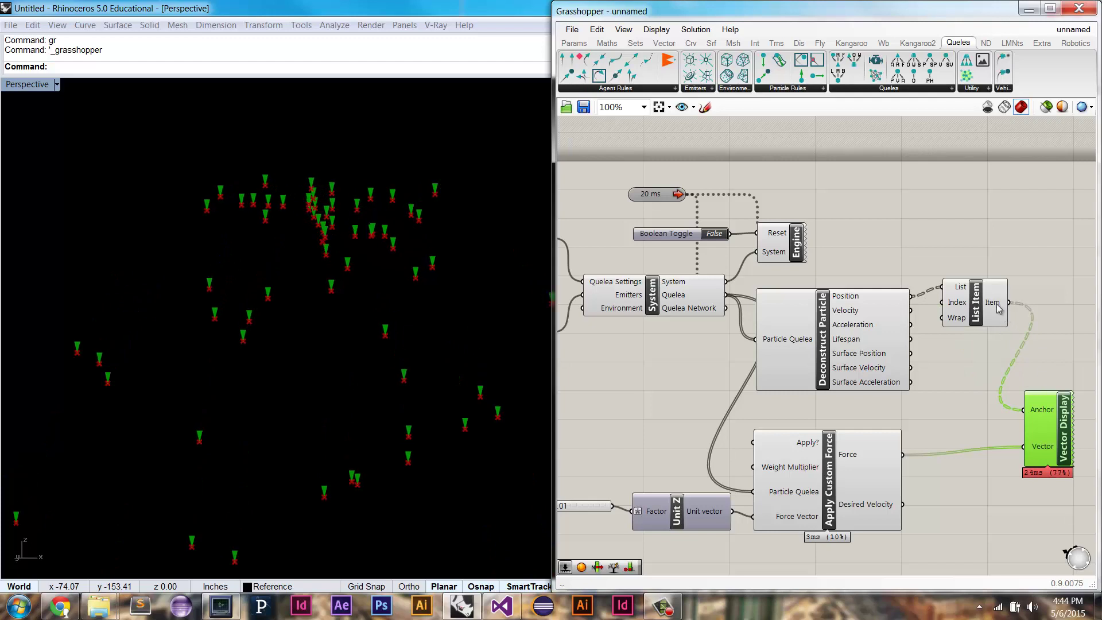
Flatten the Item output of the List Item component.
{"action": "right_click", "coordinate": [998, 309]}
{"action": "left_click", "coordinate": [1027, 373]}
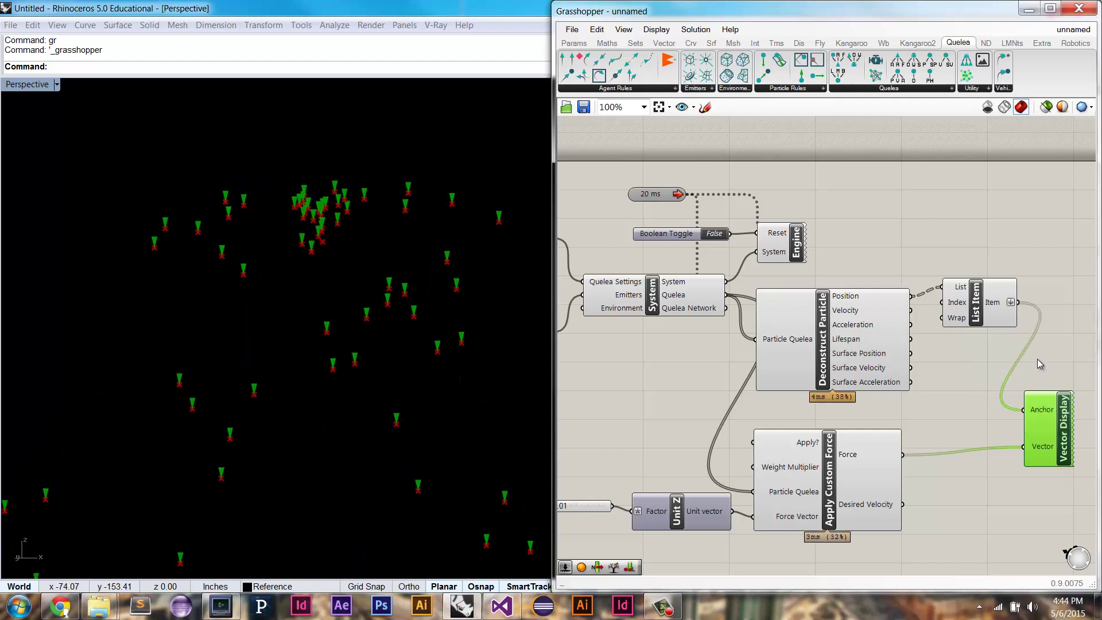
{"action": "left_click", "coordinate": [980, 367]}
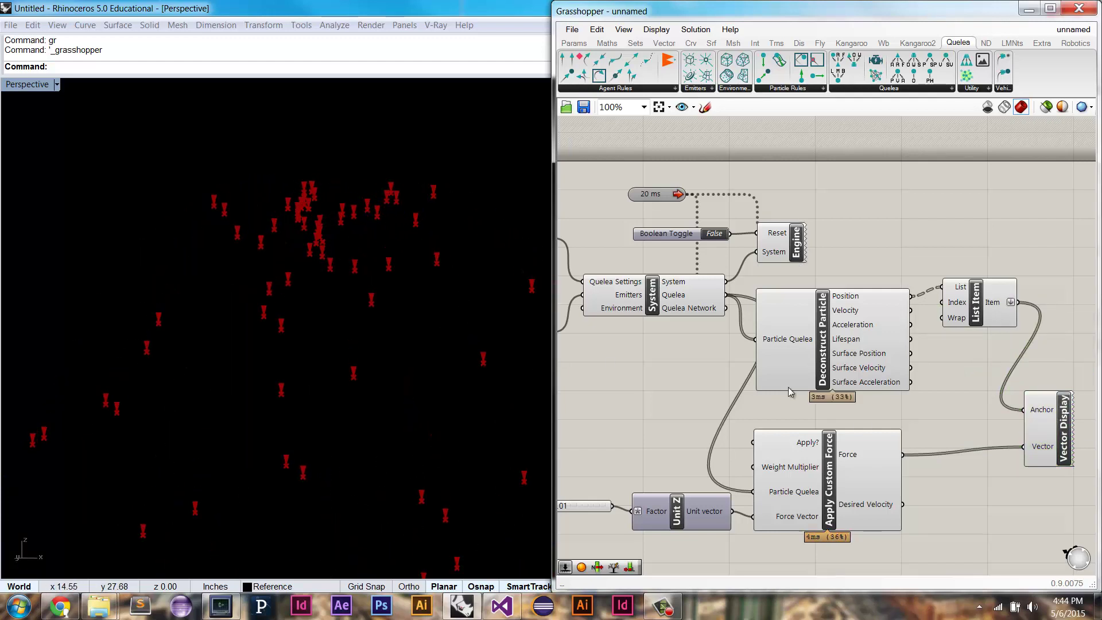
{"action": "right_click_drag", "start_coordinate": [890, 384], "coordinate": [866, 371]}
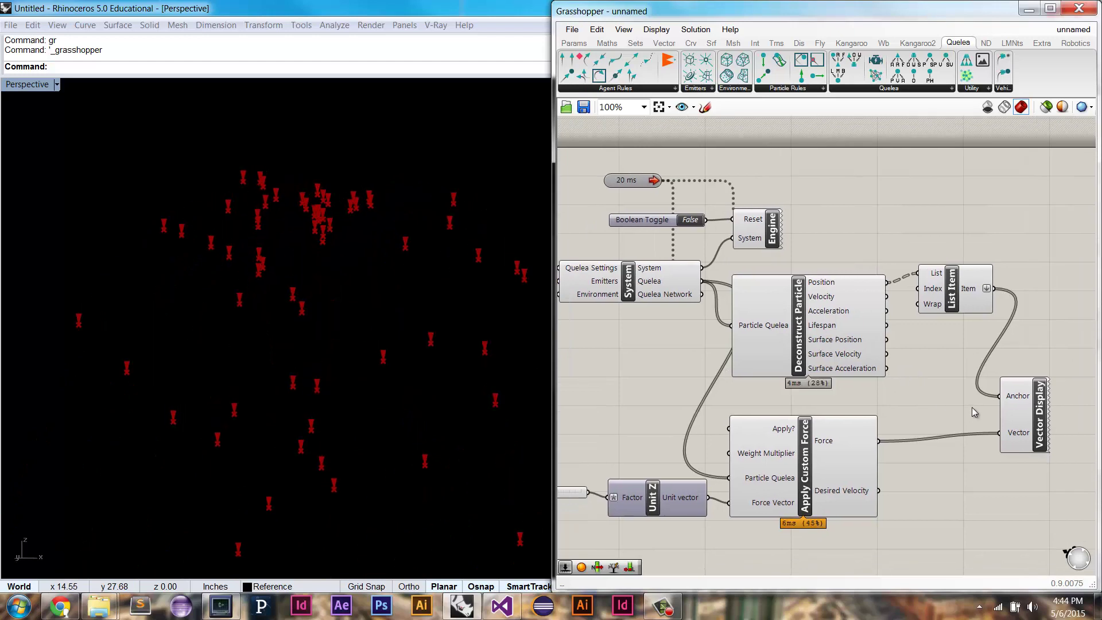
Connect Deconstruct Particle's Velocity output to Vector Display's Vector input in place of the custom force.
{"action": "left_click_drag", "start_coordinate": [886, 296], "coordinate": [997, 434]}
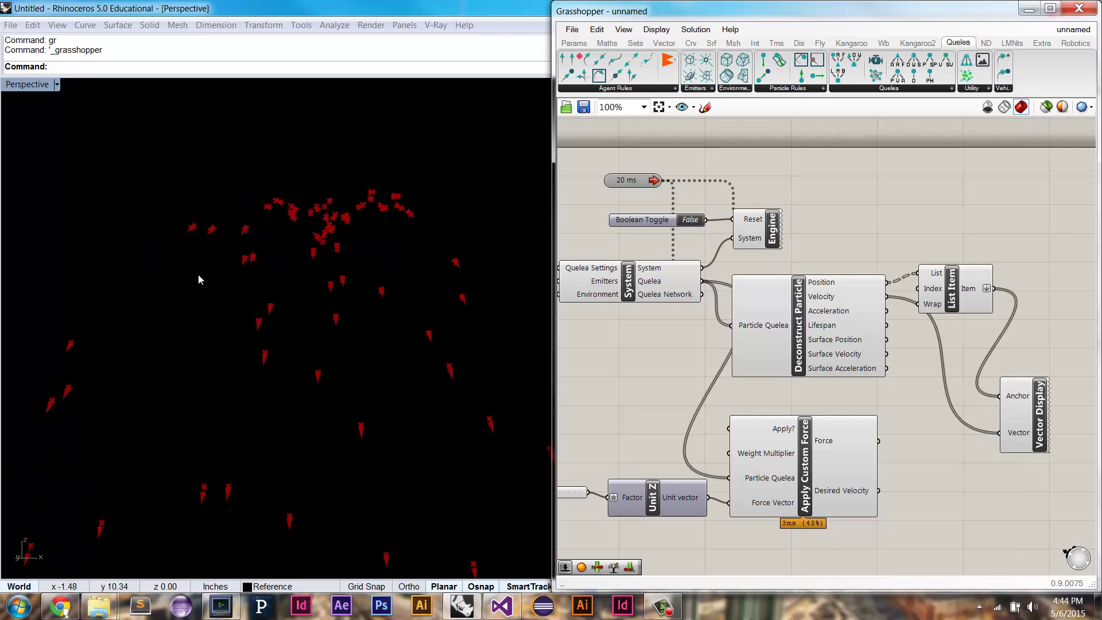
Turn off the previews of Deconstruct Particle and List Item, and move Vector Display closer to List Item.
{"action": "right_click", "coordinate": [798, 315]}
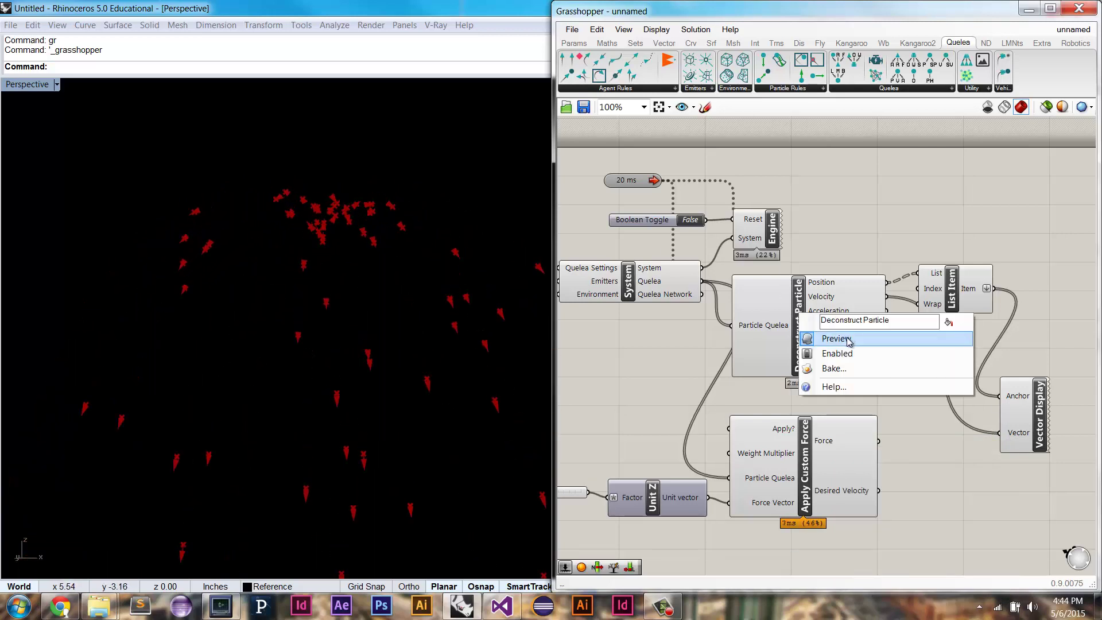
{"action": "left_click", "coordinate": [826, 339]}
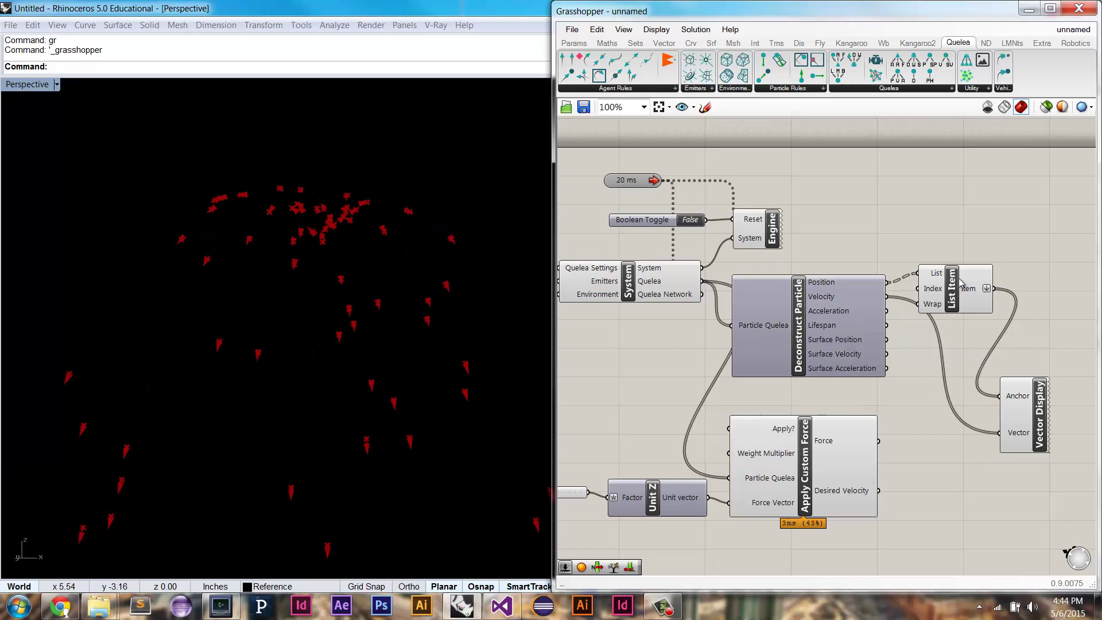
{"action": "right_click", "coordinate": [927, 280]}
{"action": "left_click", "coordinate": [964, 304]}
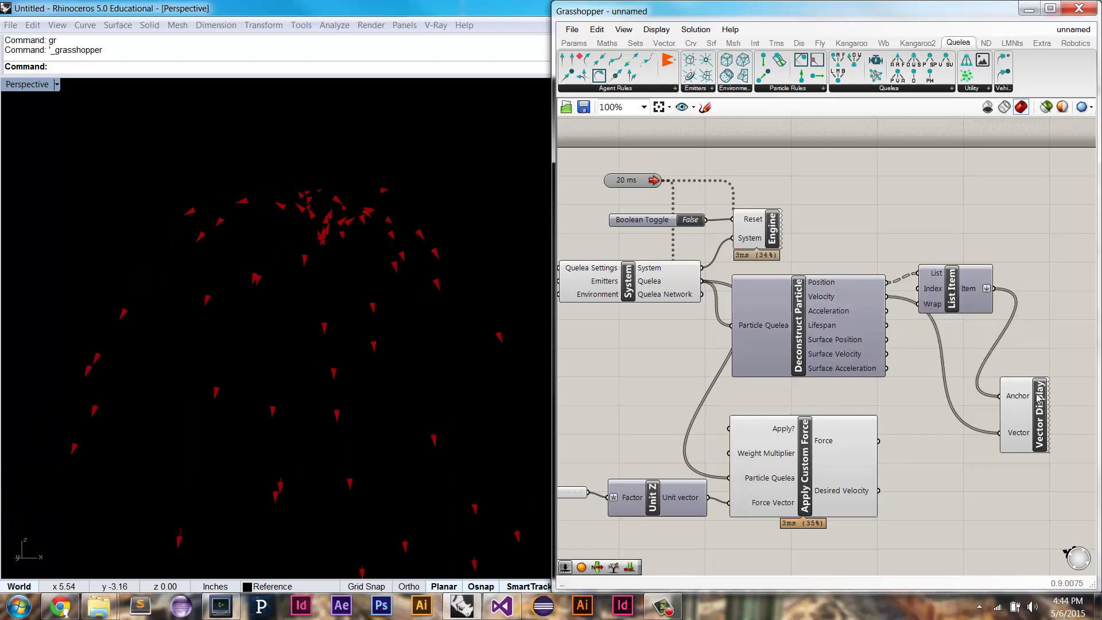
{"action": "left_click_drag", "start_coordinate": [1035, 395], "coordinate": [1050, 340]}
{"action": "left_click", "coordinate": [997, 407]}
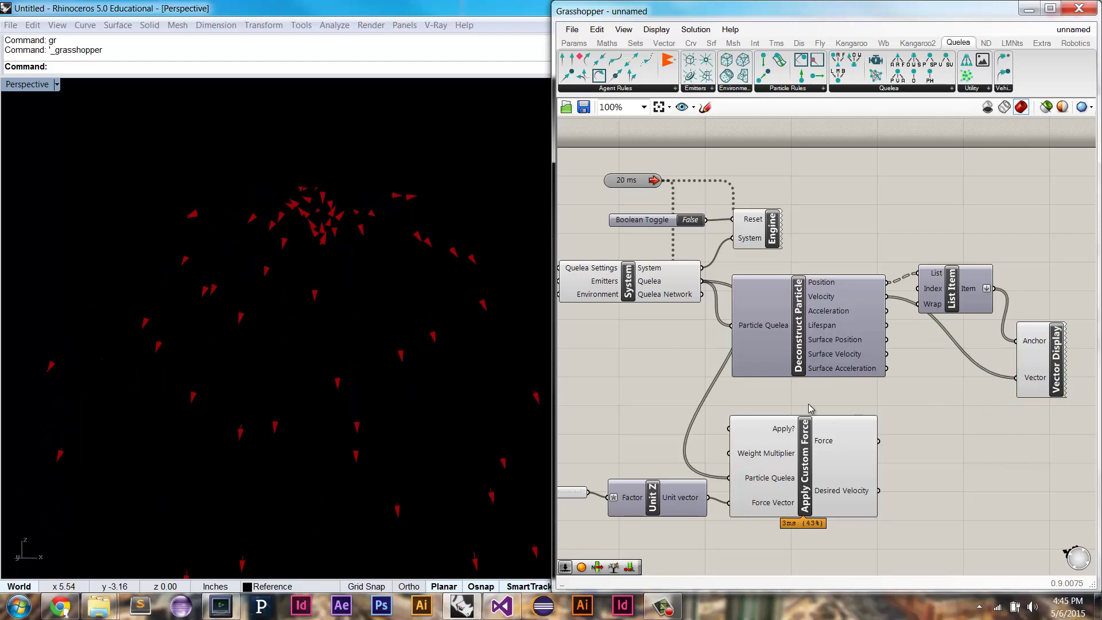
Add a number slider with value 1.0 and connect it to Apply Custom Force's Weight Multiplier input.
{"action": "mouse_move", "coordinate": [761, 455]}
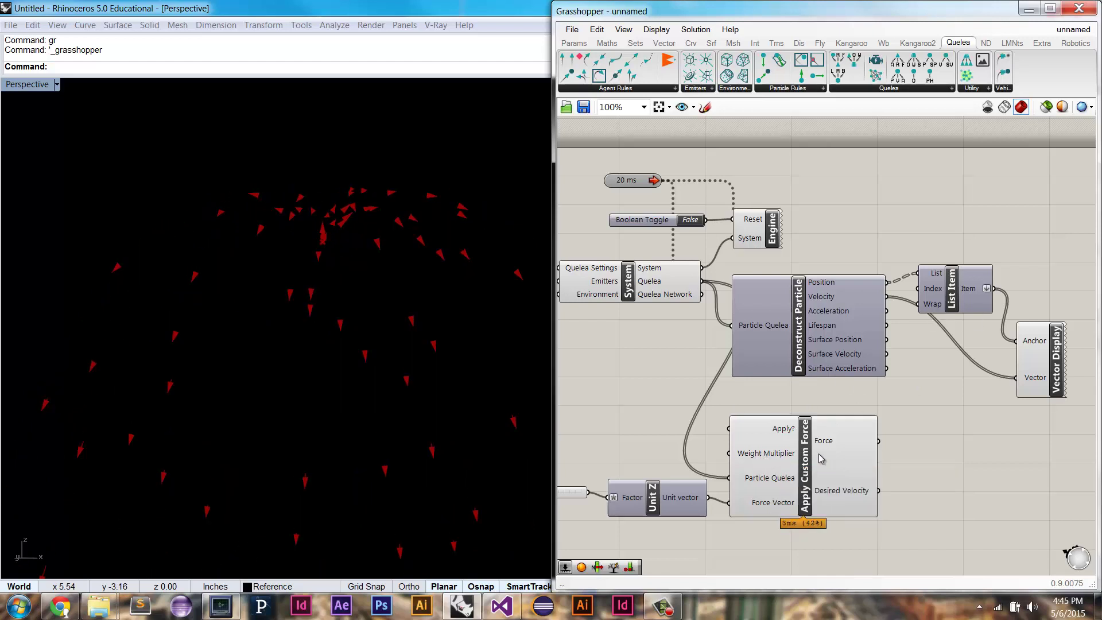
{"action": "right_click_drag", "start_coordinate": [805, 447], "coordinate": [849, 439]}
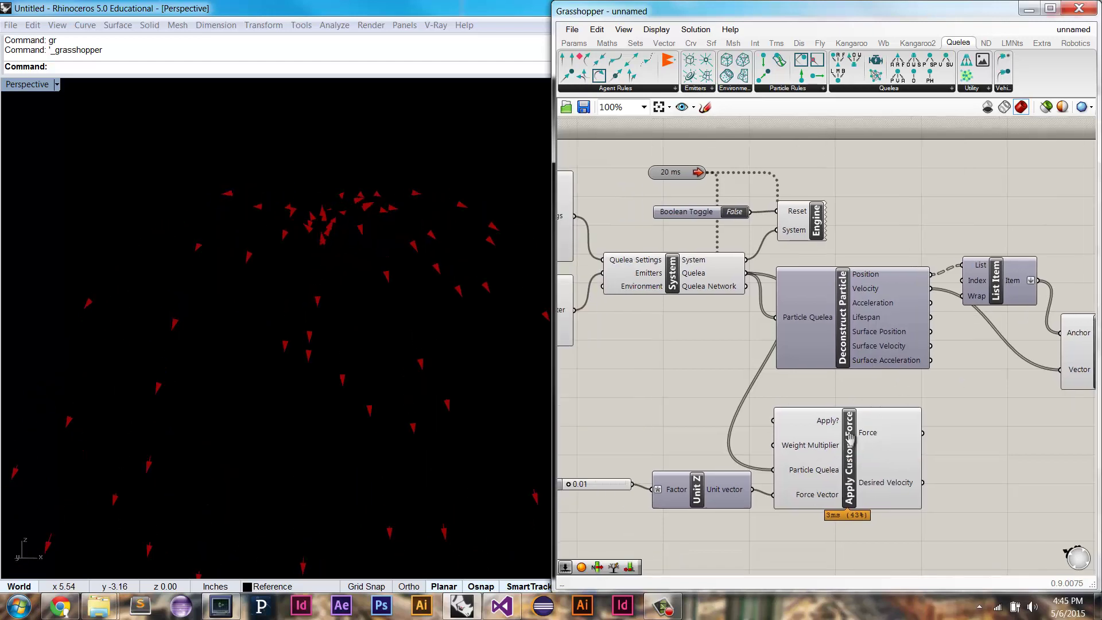
{"action": "double_click", "coordinate": [682, 442]}
{"action": "type", "text": "1.0"}
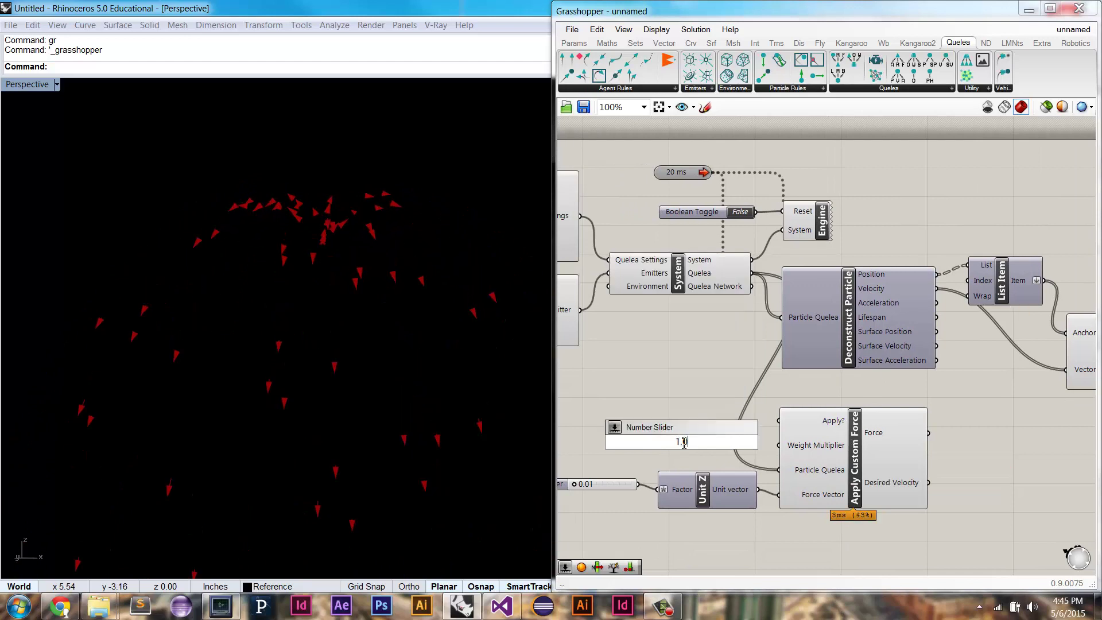
{"action": "key", "text": "Return"}
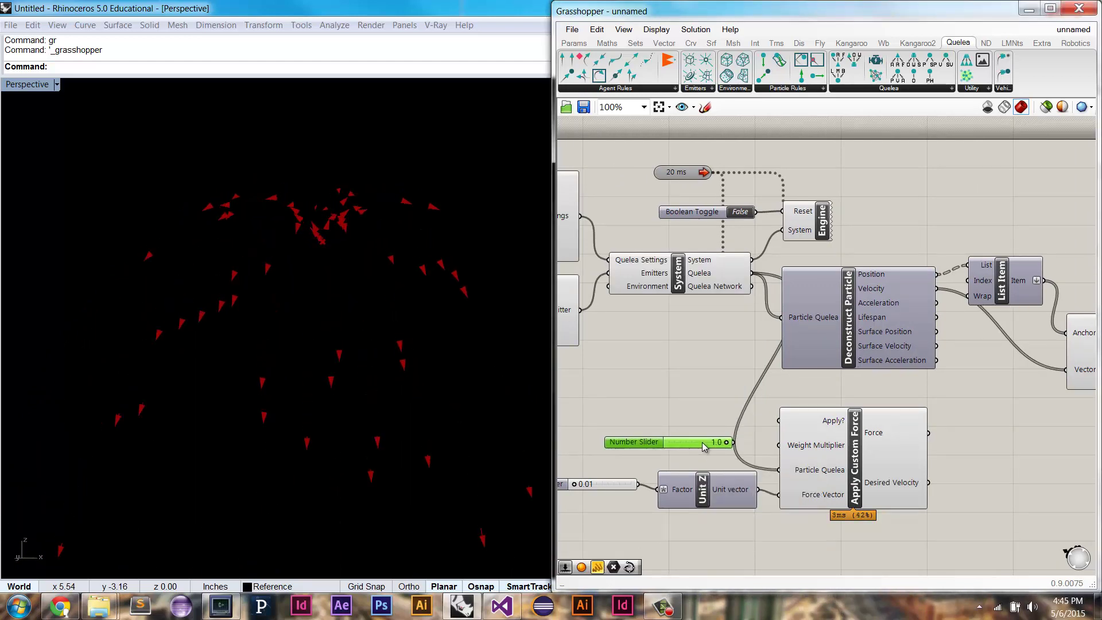
{"action": "left_click_drag", "start_coordinate": [704, 446], "coordinate": [770, 451]}
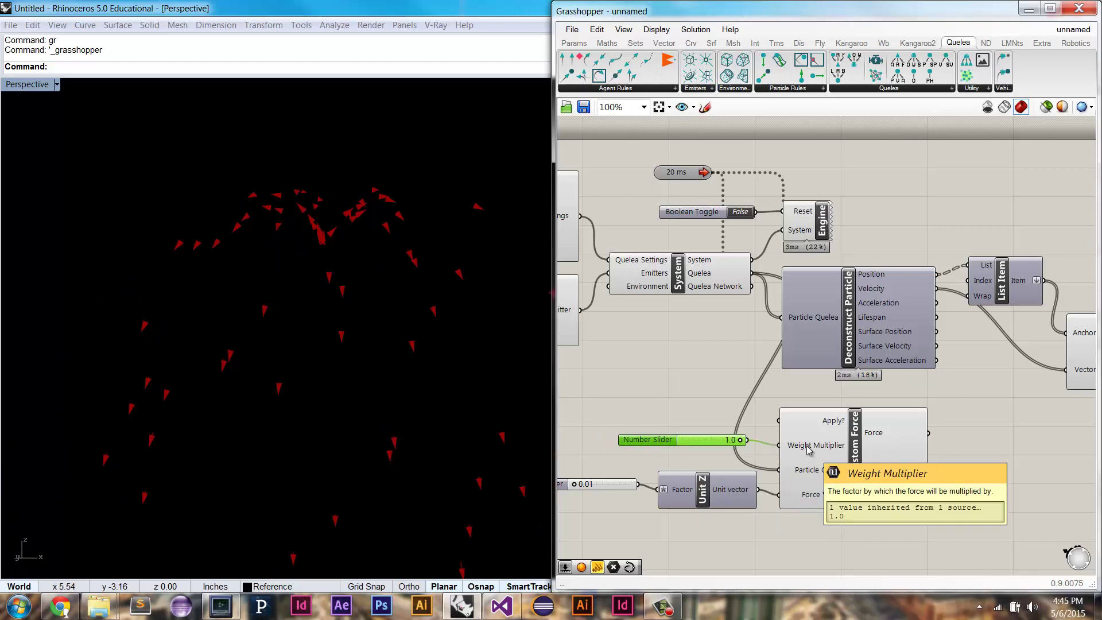
{"action": "left_click_drag", "start_coordinate": [713, 442], "coordinate": [713, 445]}
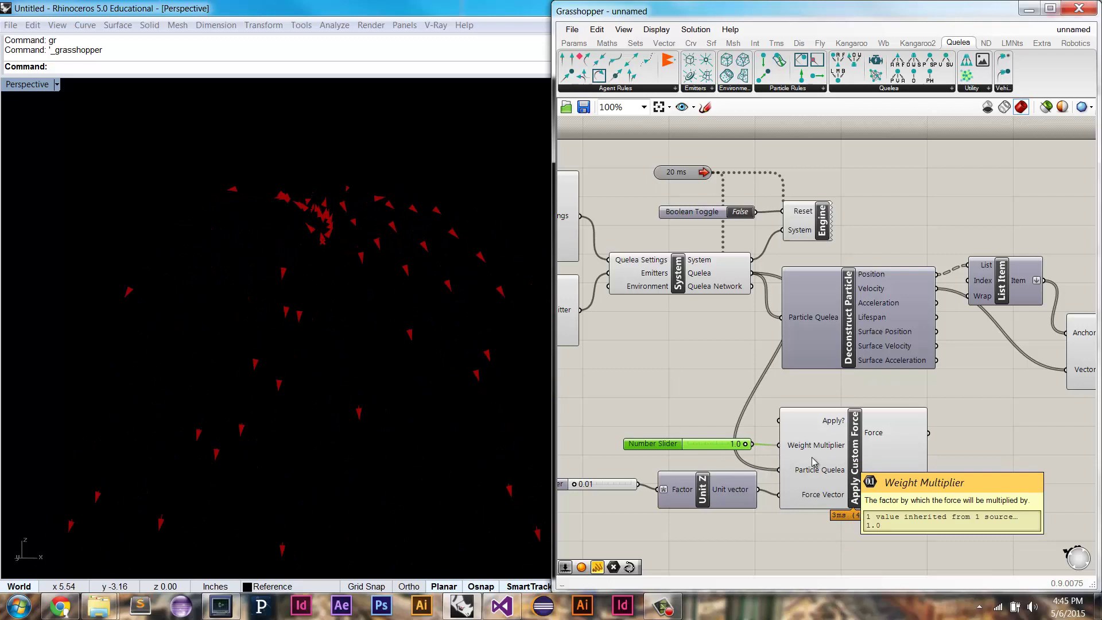
Lower the weight multiplier slider to 0.5 and on to 0.0, and inspect Apply Custom Force's outputs.
{"action": "left_click_drag", "start_coordinate": [745, 444], "coordinate": [739, 447]}
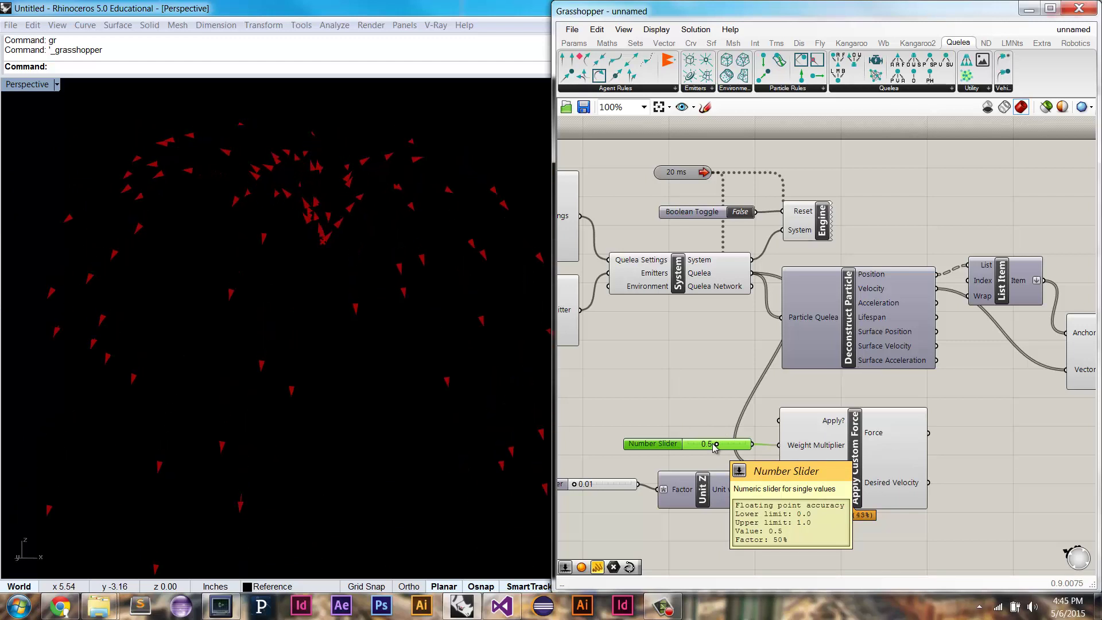
{"action": "left_click_drag", "start_coordinate": [704, 446], "coordinate": [690, 447]}
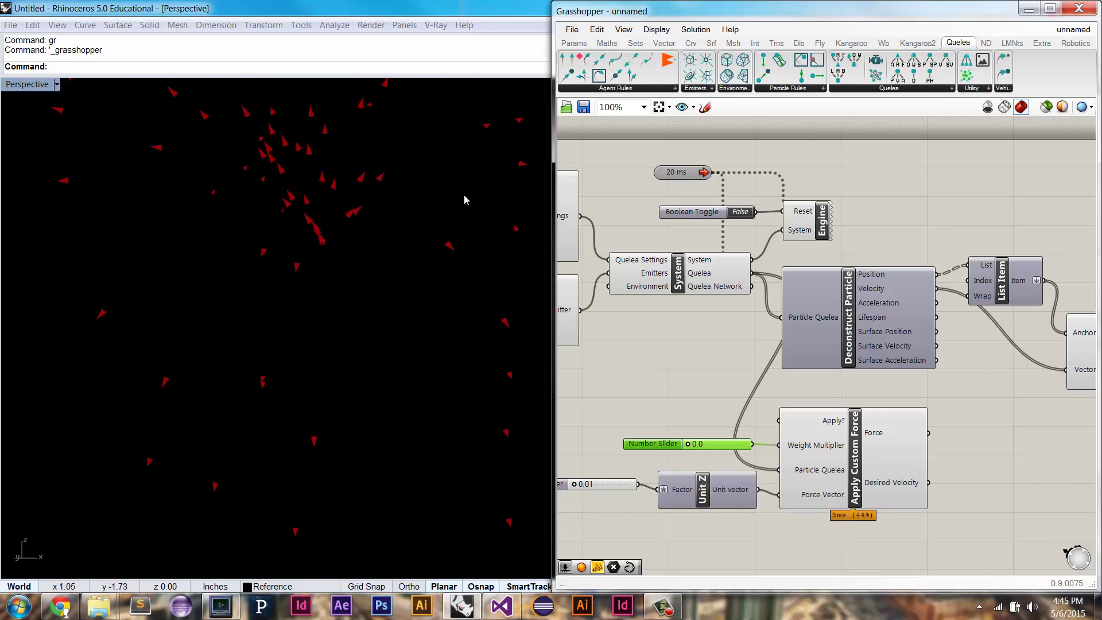
{"action": "mouse_move", "coordinate": [881, 434]}
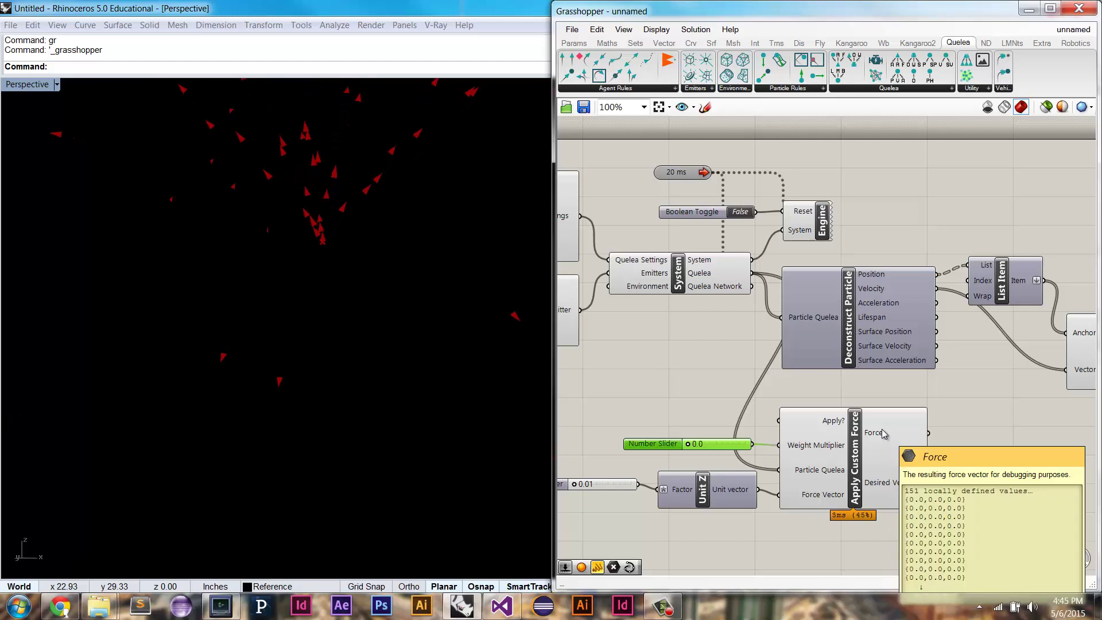
{"action": "mouse_move", "coordinate": [896, 484]}
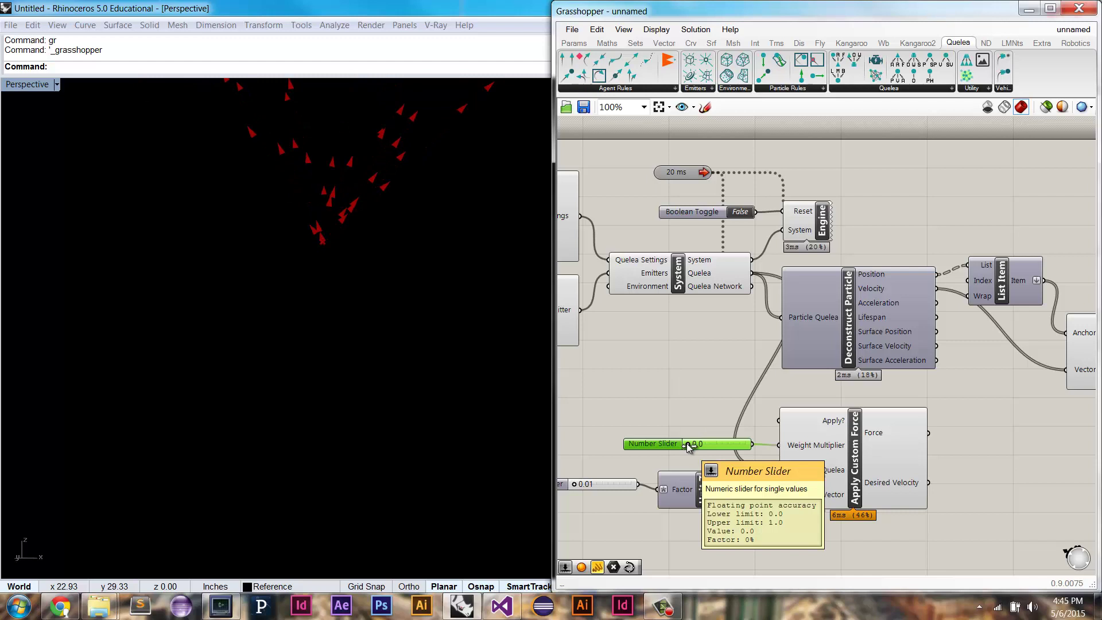
Set the weight multiplier slider's minimum to -1.0.
{"action": "right_click", "coordinate": [709, 443]}
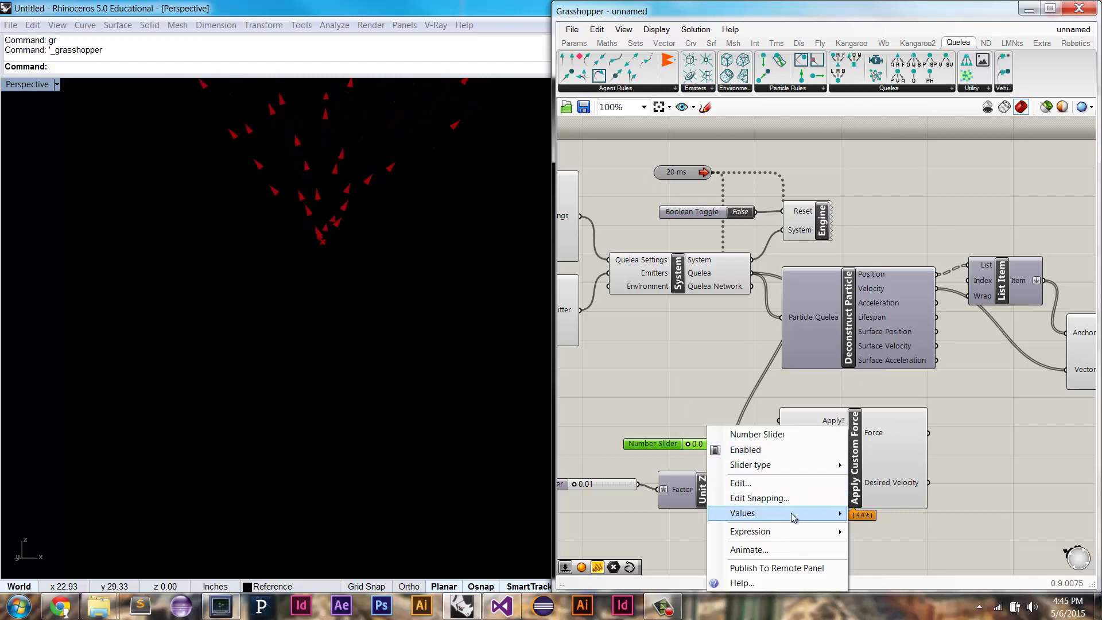
{"action": "mouse_move", "coordinate": [795, 513]}
{"action": "left_click_drag", "start_coordinate": [997, 520], "coordinate": [1003, 533]}
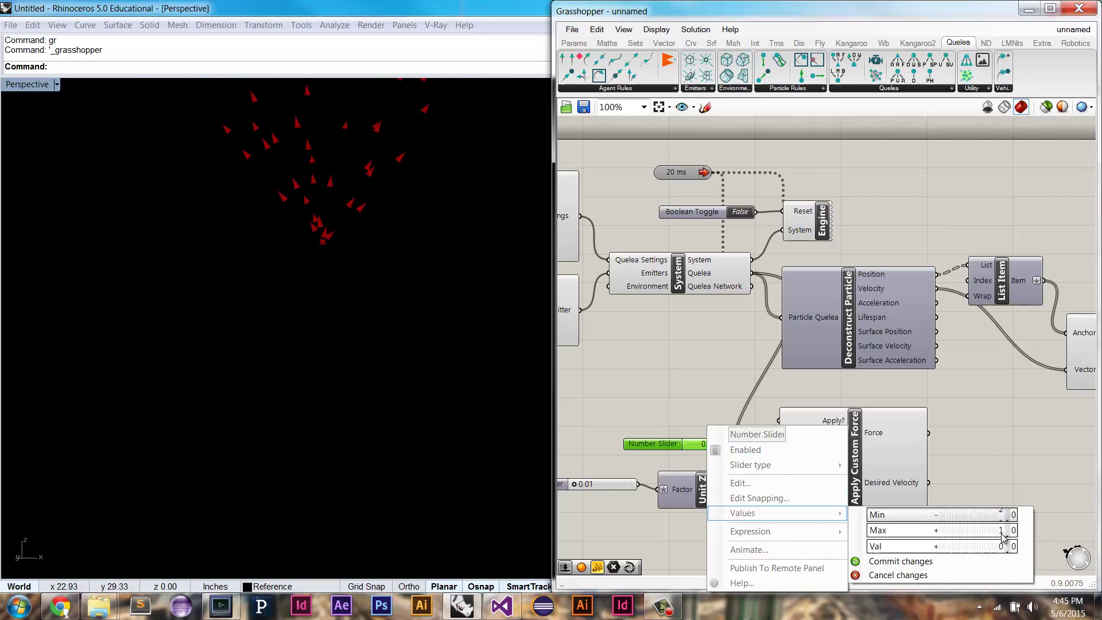
{"action": "left_click", "coordinate": [958, 561]}
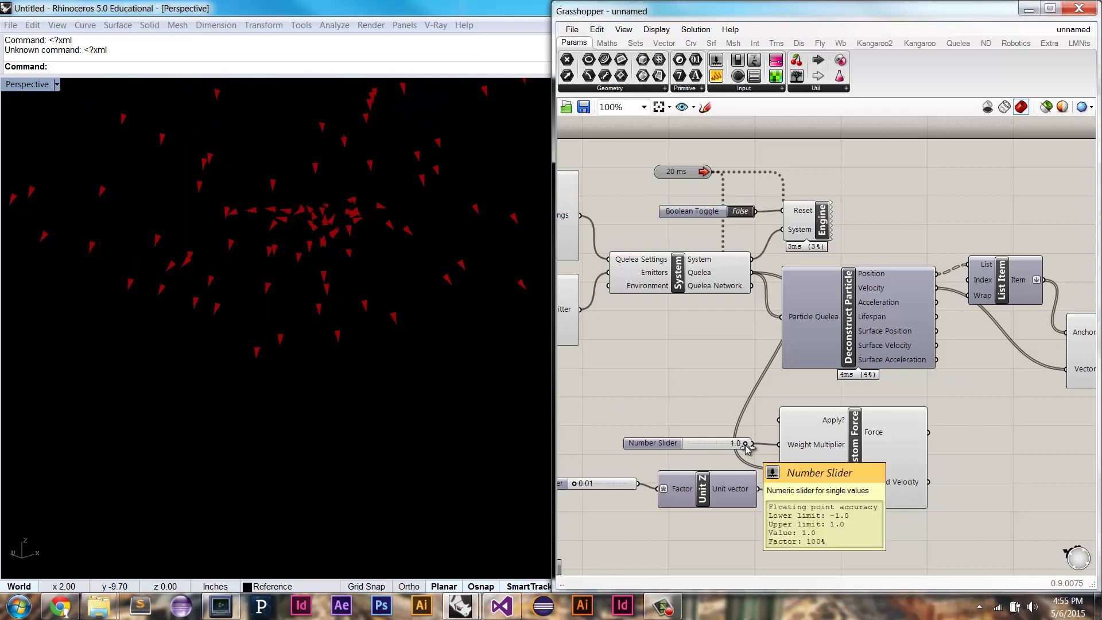
Test the weight multiplier slider at 0.0 and -1.0, watch the particles react, and return it to 1.0.
{"action": "left_click_drag", "start_coordinate": [745, 443], "coordinate": [688, 443]}
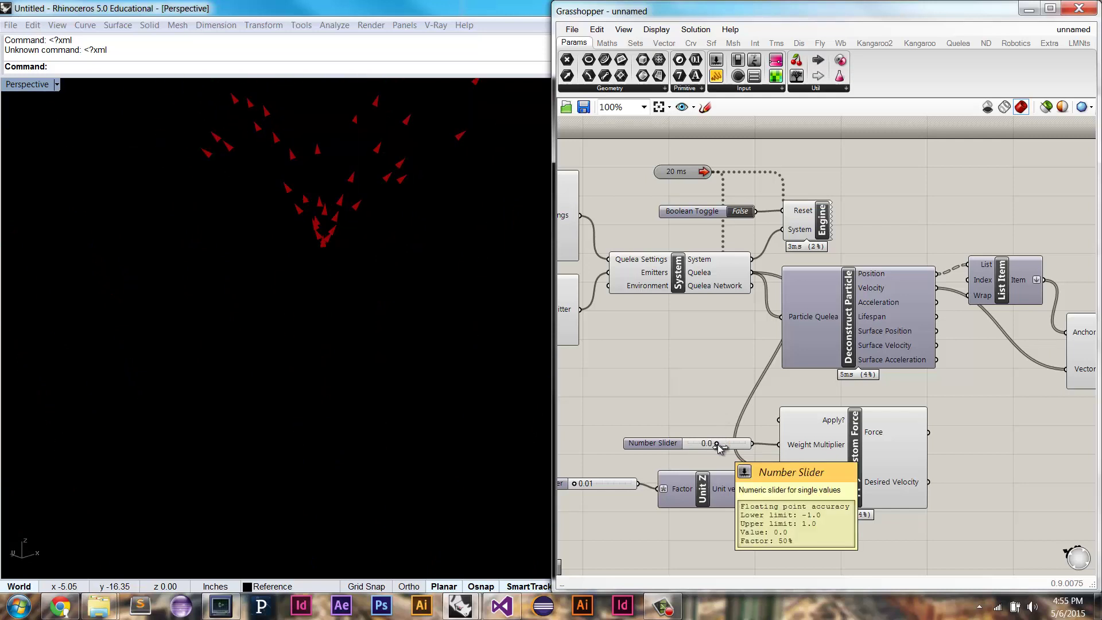
{"action": "left_click_drag", "start_coordinate": [717, 445], "coordinate": [655, 445]}
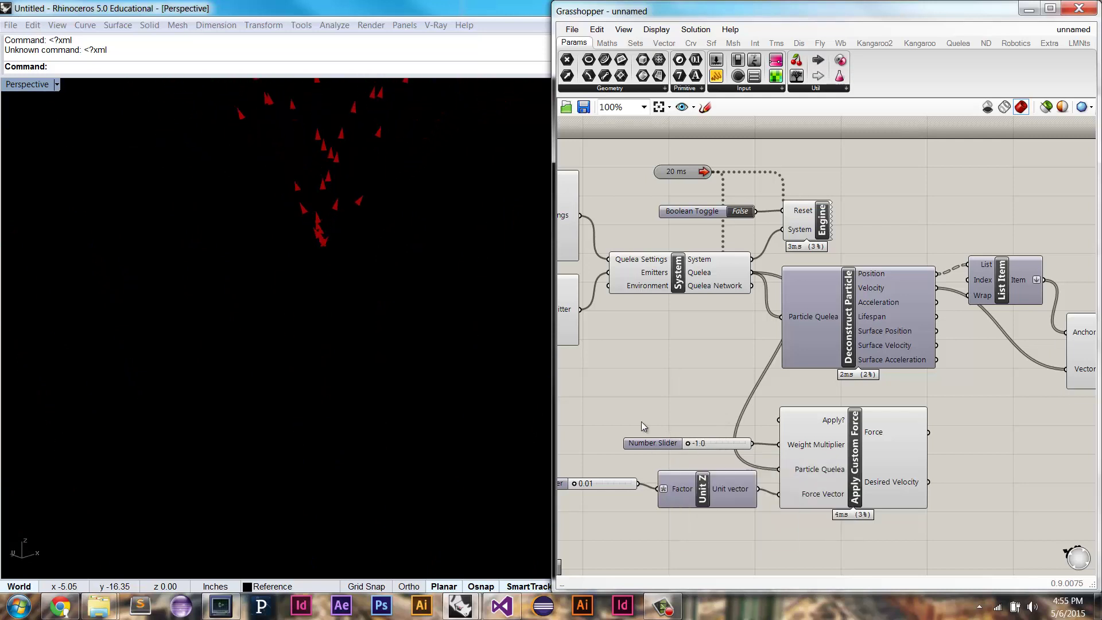
{"action": "right_click_drag", "start_coordinate": [422, 284], "coordinate": [389, 312]}
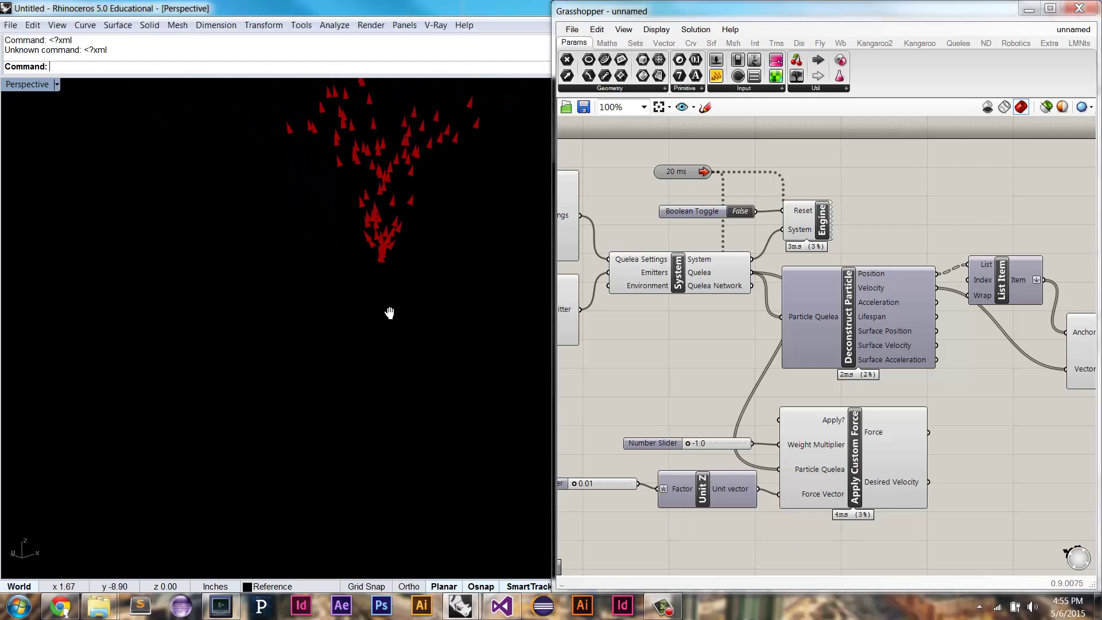
{"action": "left_click_drag", "start_coordinate": [688, 447], "coordinate": [707, 449]}
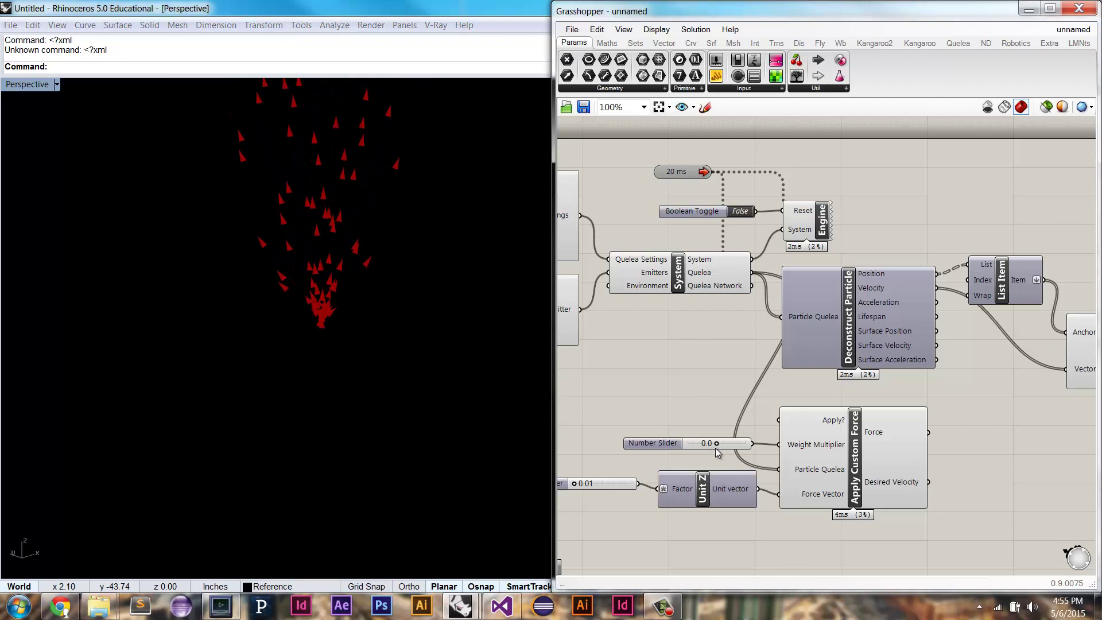
{"action": "right_click_drag", "start_coordinate": [351, 362], "coordinate": [351, 310], "text": "ctrl"}
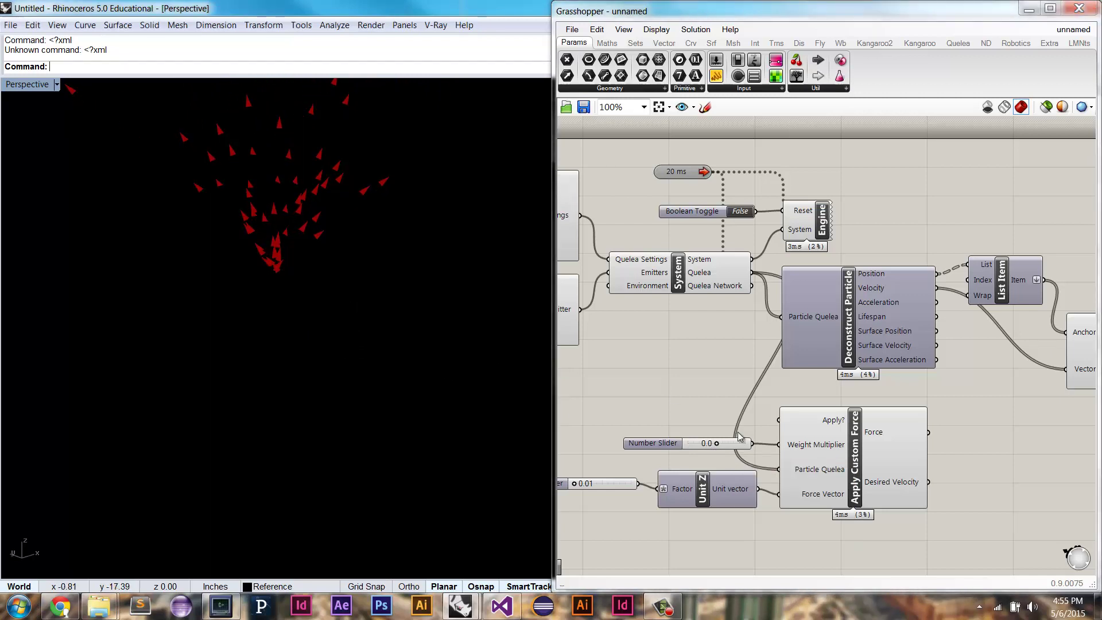
{"action": "left_click_drag", "start_coordinate": [716, 443], "coordinate": [834, 445]}
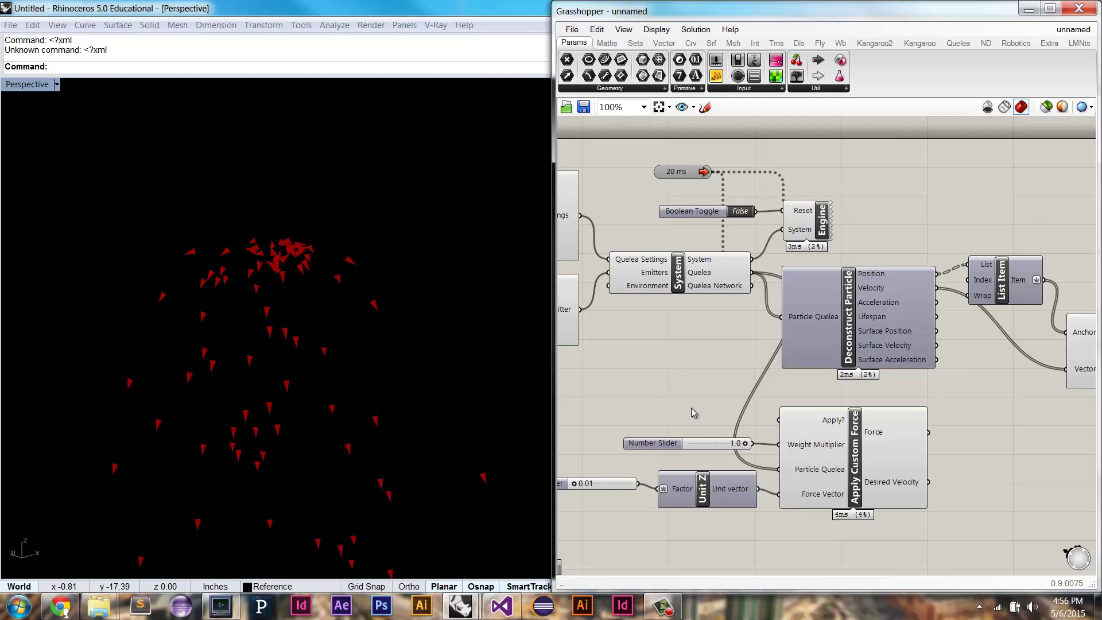
Duplicate the Boolean Toggle, connect the copy to Apply Custom Force's Apply? input and set it to True.
{"action": "mouse_move", "coordinate": [837, 419]}
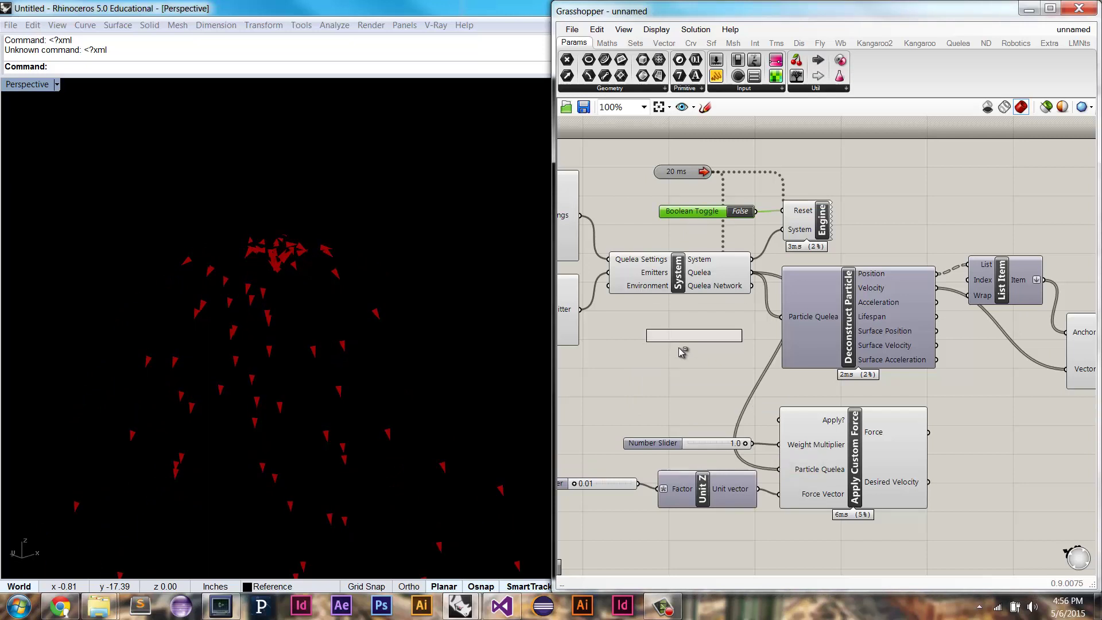
{"action": "left_click_drag", "start_coordinate": [681, 351], "coordinate": [679, 390]}
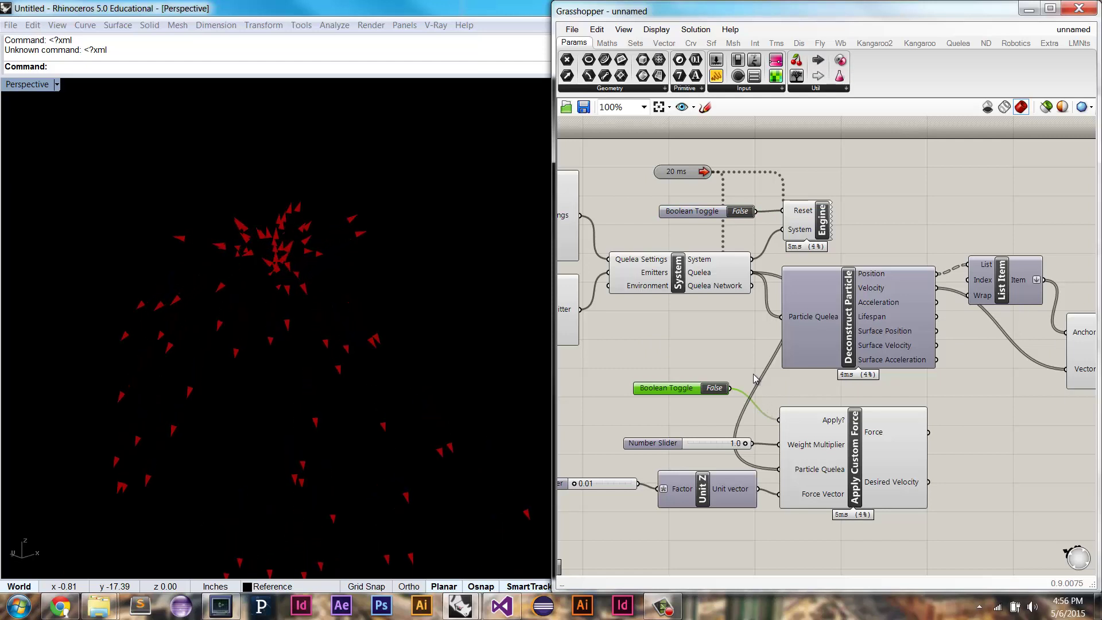
{"action": "left_click", "coordinate": [721, 390]}
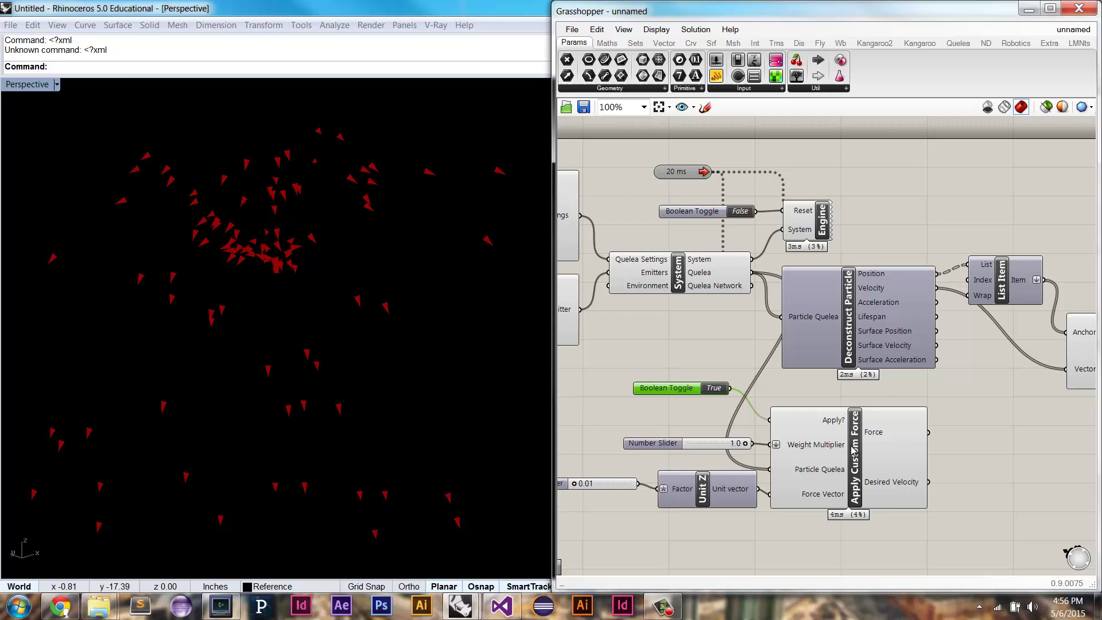
Disable and re-enable Apply Custom Force, and switch its Apply? toggle to False and back to True.
{"action": "right_click", "coordinate": [853, 447]}
{"action": "left_click", "coordinate": [857, 440]}
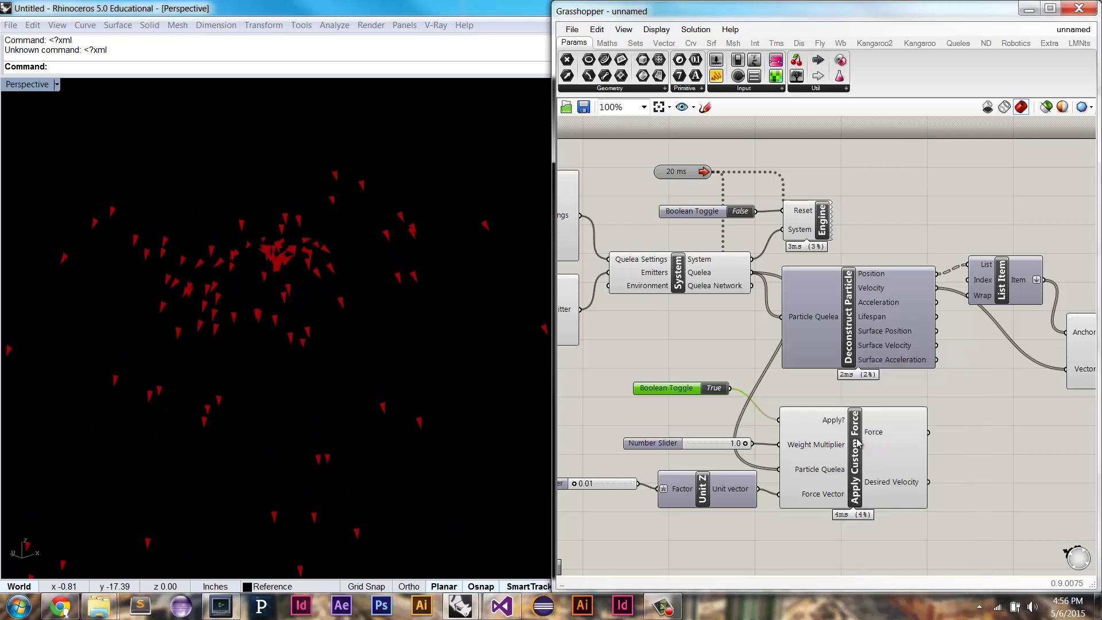
{"action": "right_click", "coordinate": [859, 443]}
{"action": "left_click", "coordinate": [872, 474]}
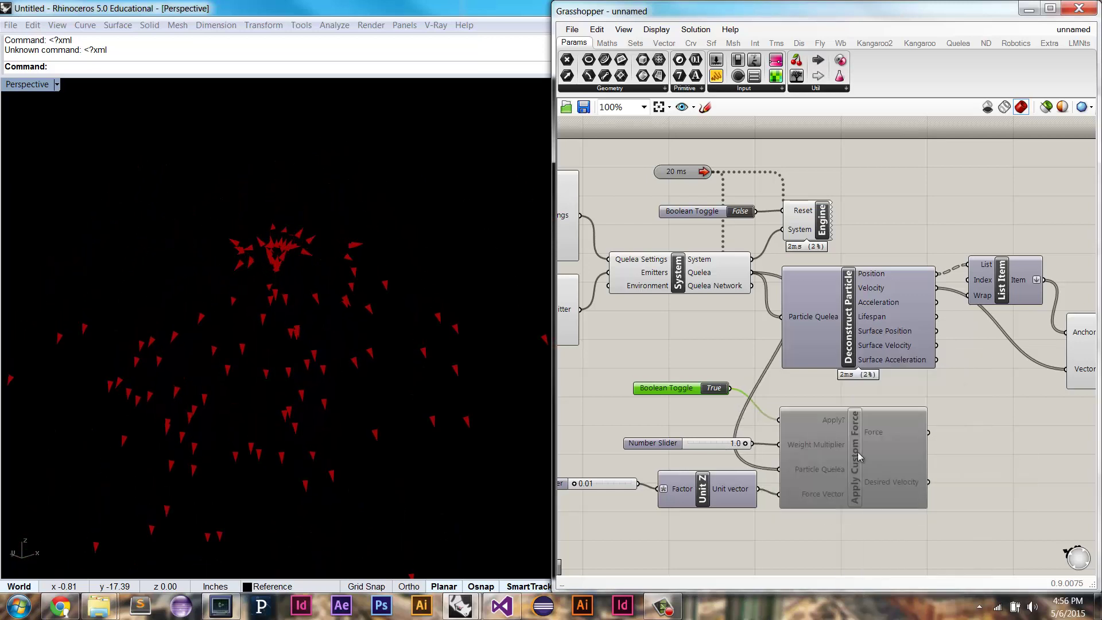
{"action": "right_click", "coordinate": [859, 458]}
{"action": "left_click", "coordinate": [875, 485]}
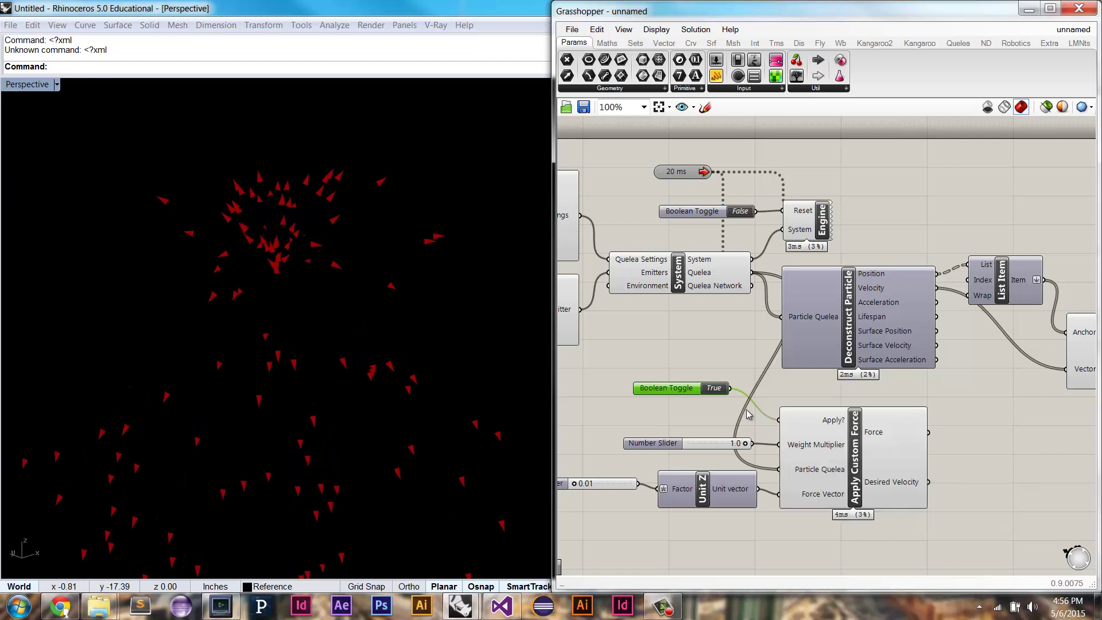
{"action": "left_click", "coordinate": [714, 388]}
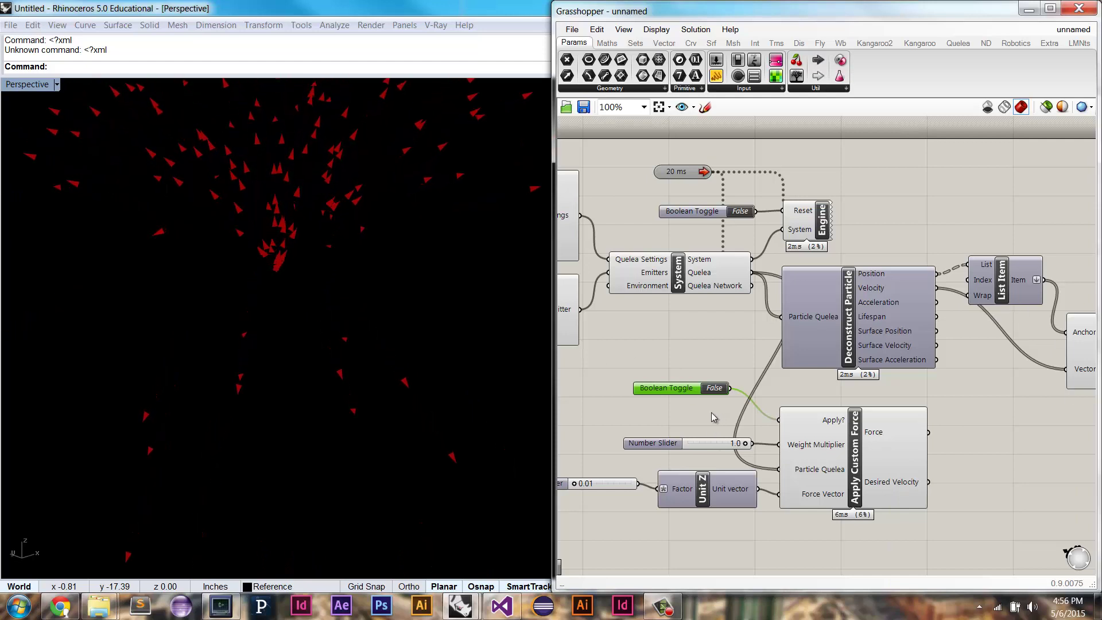
{"action": "right_click_drag", "start_coordinate": [760, 411], "coordinate": [865, 409]}
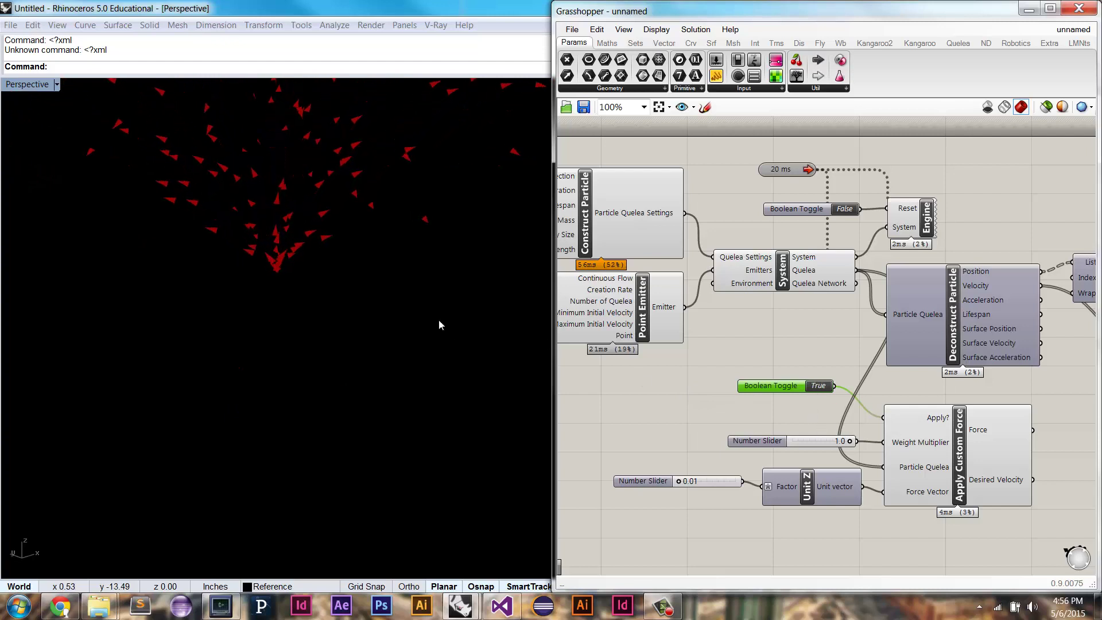
Restore the four-viewport layout and draw a rectangle around the particle emitter in the Front viewport.
{"action": "double_click", "coordinate": [32, 86]}
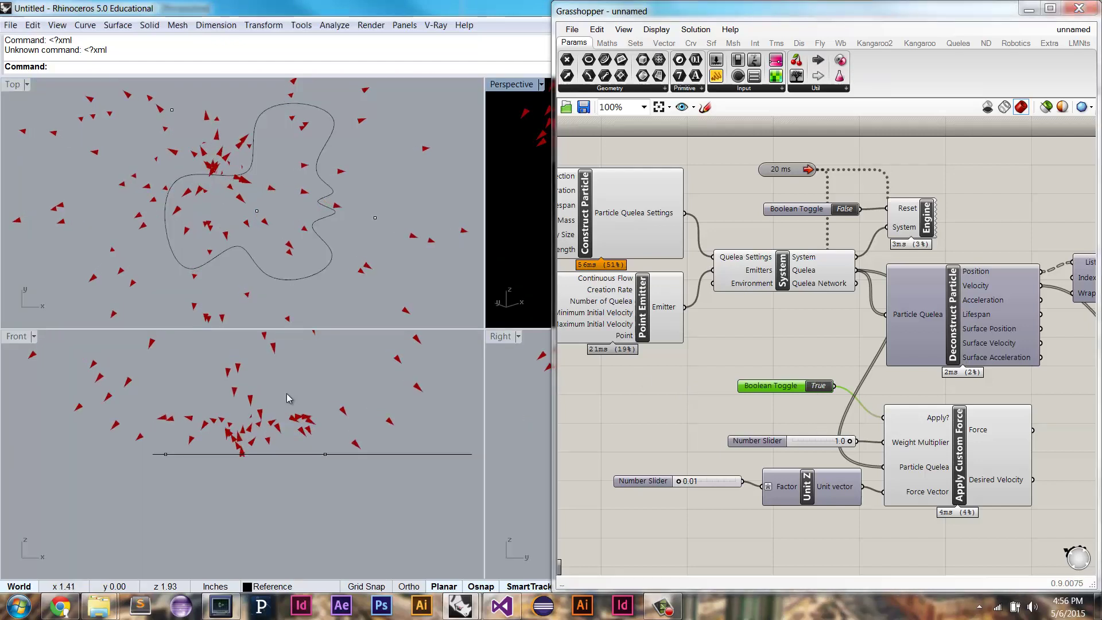
{"action": "right_click_drag", "start_coordinate": [270, 445], "coordinate": [322, 451]}
{"action": "scroll", "coordinate": [319, 453], "scroll_direction": "up", "scroll_amount": 2}
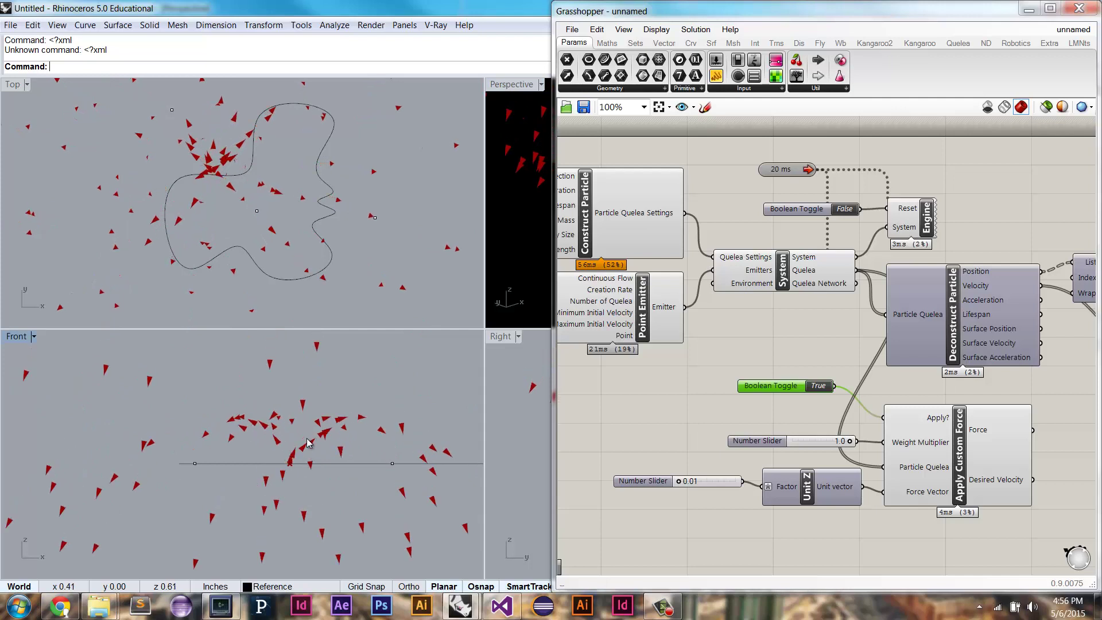
{"action": "scroll", "coordinate": [308, 443], "scroll_direction": "up", "scroll_amount": 1}
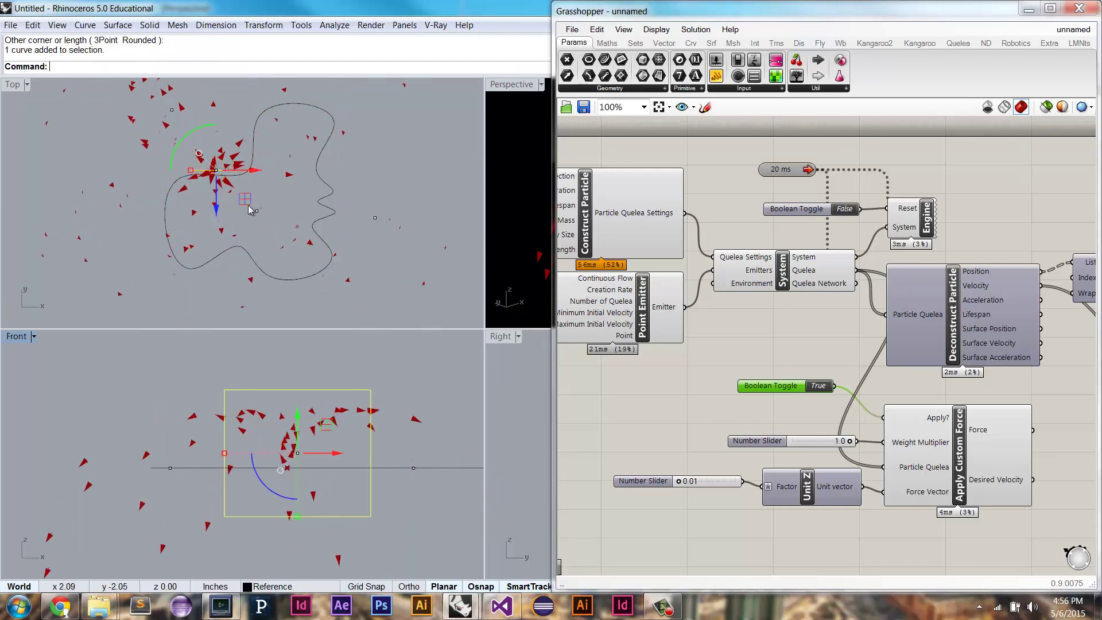
Extrude the rectangle around the emitter to both sides as a solid box.
{"action": "type", "text": "e"}
{"action": "key", "text": "Return"}
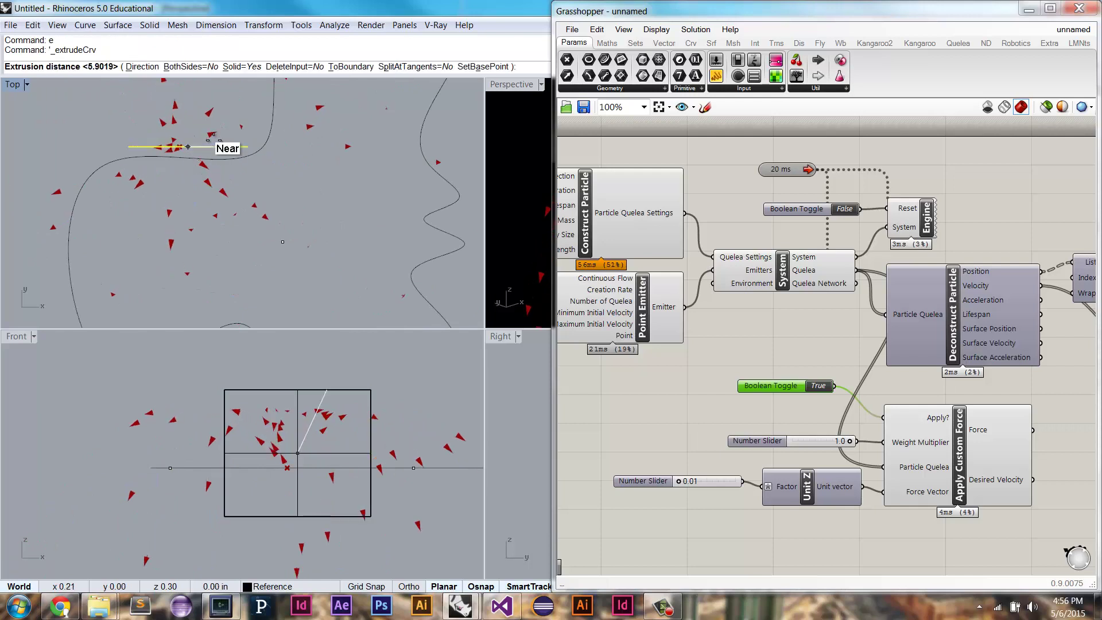
{"action": "type", "text": "b"}
{"action": "key", "text": "Return"}
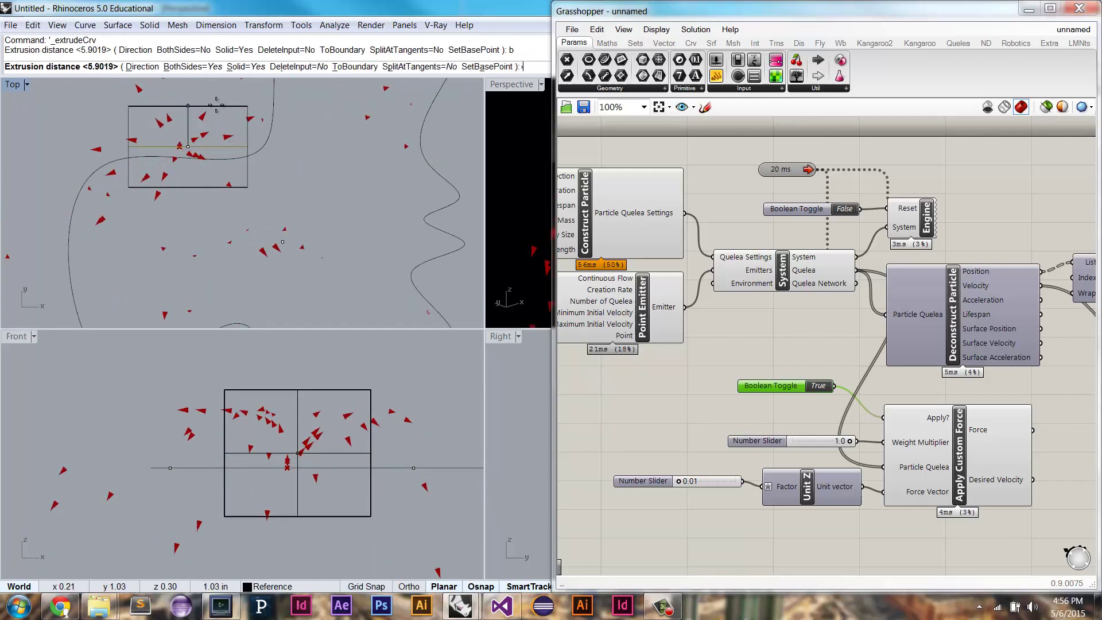
{"action": "key", "text": "Return"}
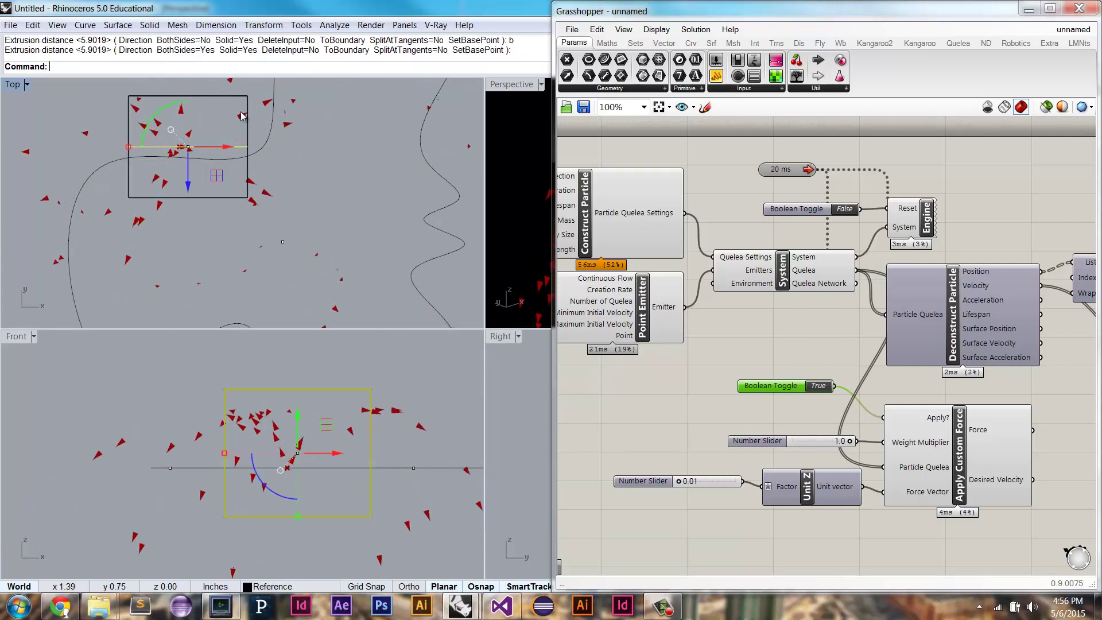
Add a Point In Brep component to the Grasshopper canvas, near the Boolean Toggle that feeds Apply?
{"action": "double_click", "coordinate": [724, 423]}
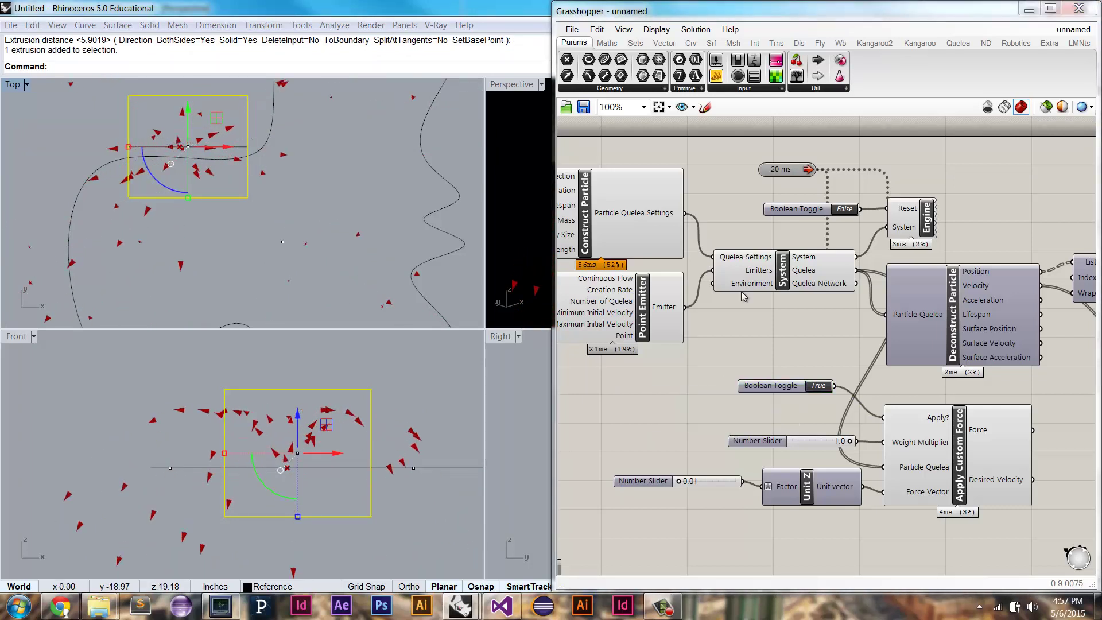
{"action": "left_click", "coordinate": [711, 43]}
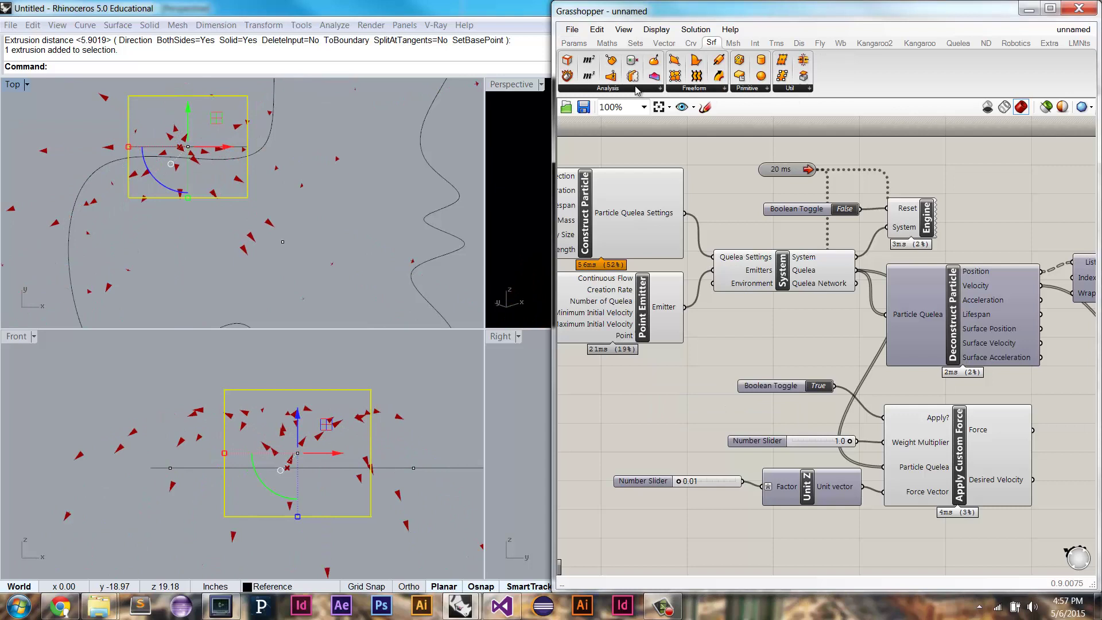
{"action": "left_click", "coordinate": [620, 88]}
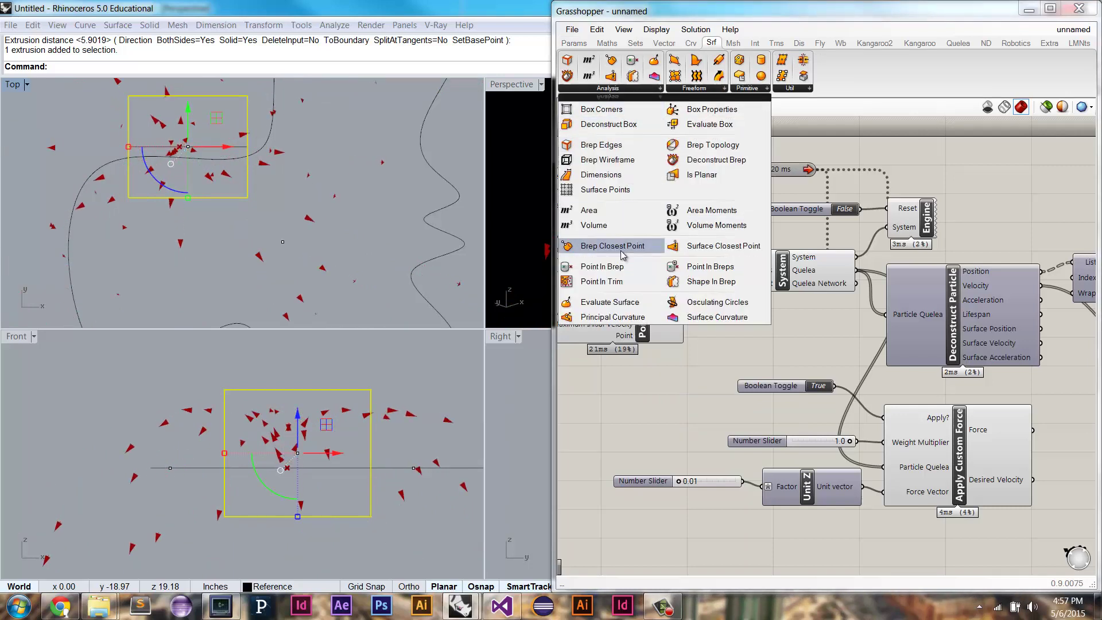
{"action": "left_click", "coordinate": [602, 267]}
{"action": "left_click", "coordinate": [700, 405]}
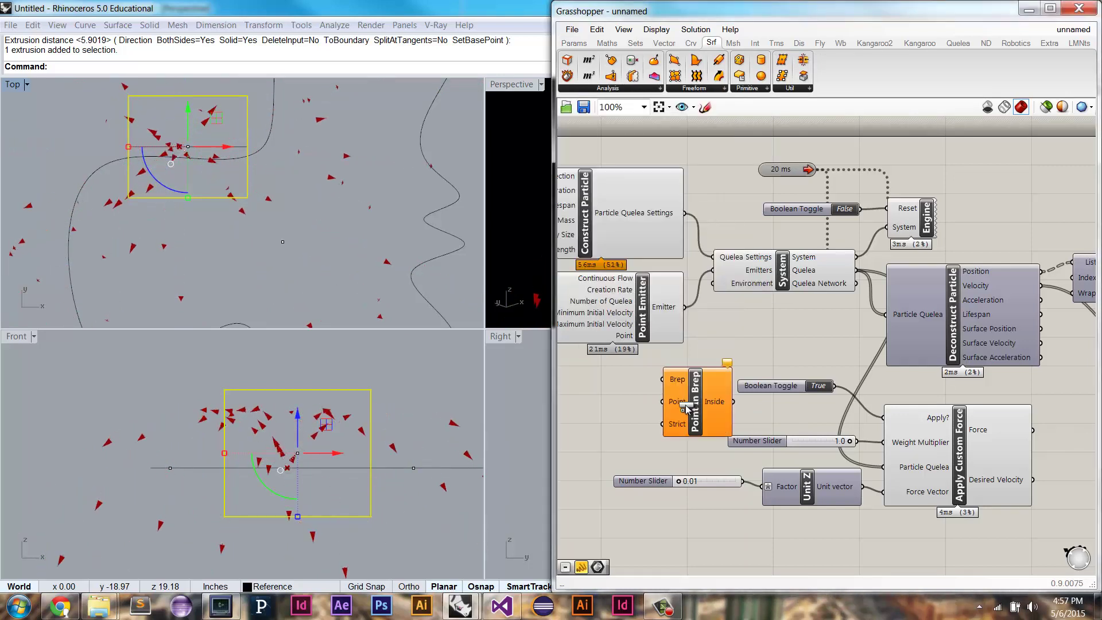
Add a Brep parameter, assign the extruded box to it and connect it to Point In Brep's Brep input.
{"action": "double_click", "coordinate": [628, 397]}
{"action": "type", "text": "brep"}
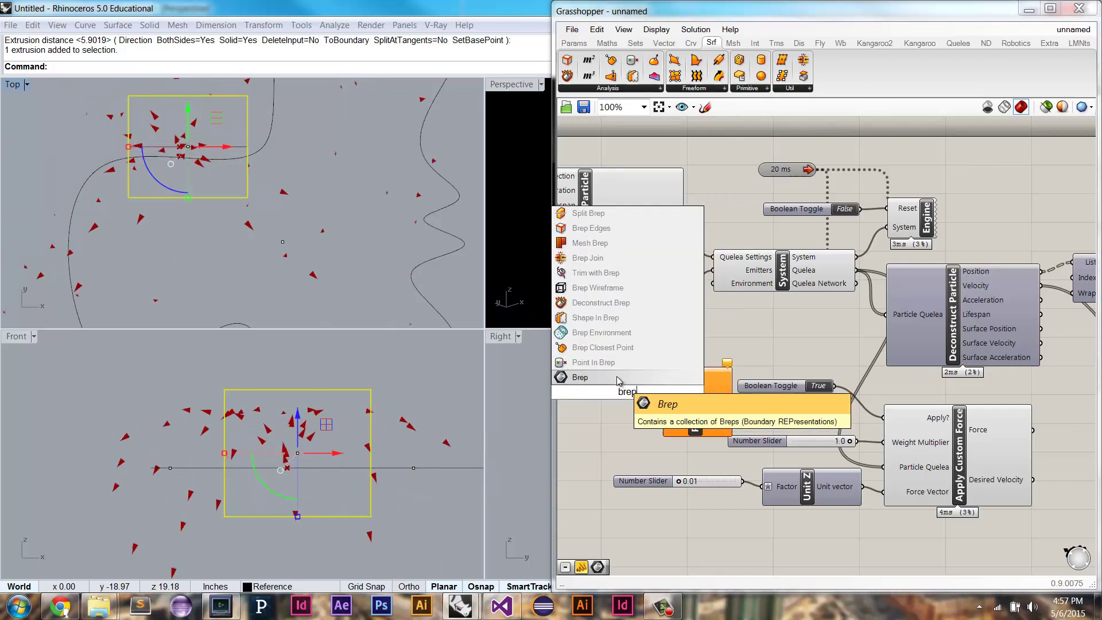
{"action": "left_click", "coordinate": [619, 380]}
{"action": "right_click_drag", "start_coordinate": [797, 383], "coordinate": [757, 380]}
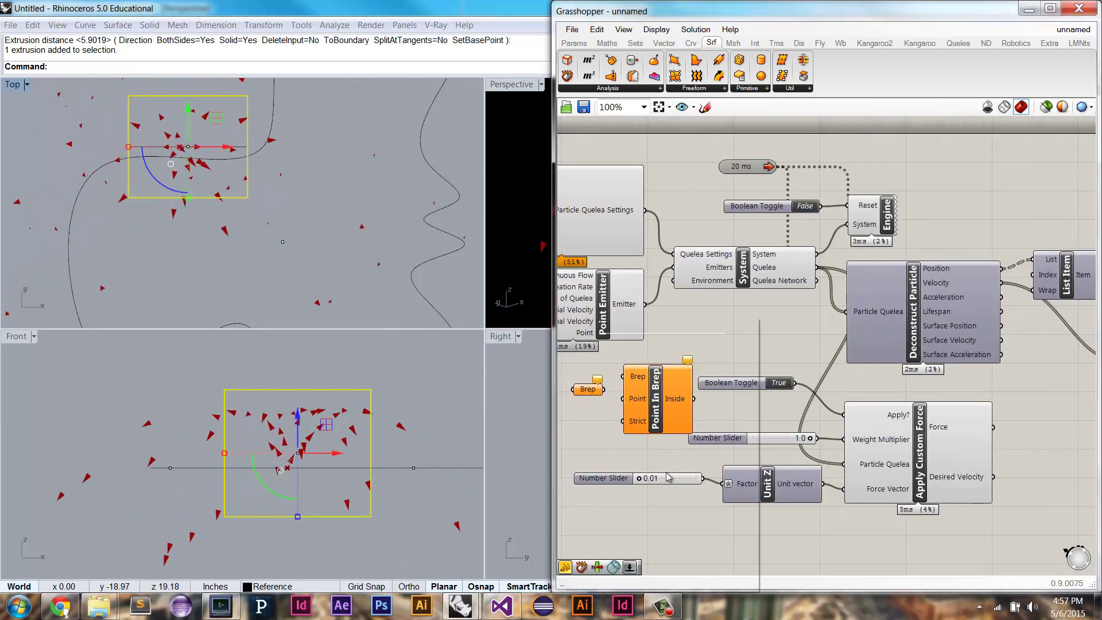
{"action": "right_click", "coordinate": [584, 392]}
{"action": "left_click", "coordinate": [668, 496]}
{"action": "left_click_drag", "start_coordinate": [621, 378], "coordinate": [622, 377]}
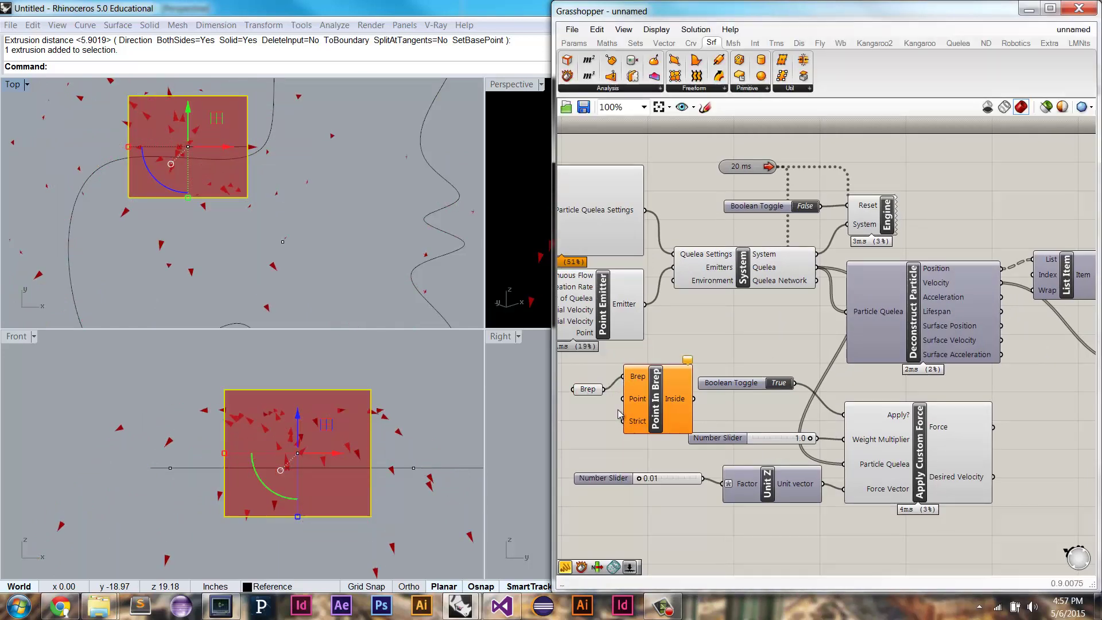
Connect List Item's Item output, which carries the particle positions, to Point In Brep's Point input.
{"action": "left_click", "coordinate": [690, 392]}
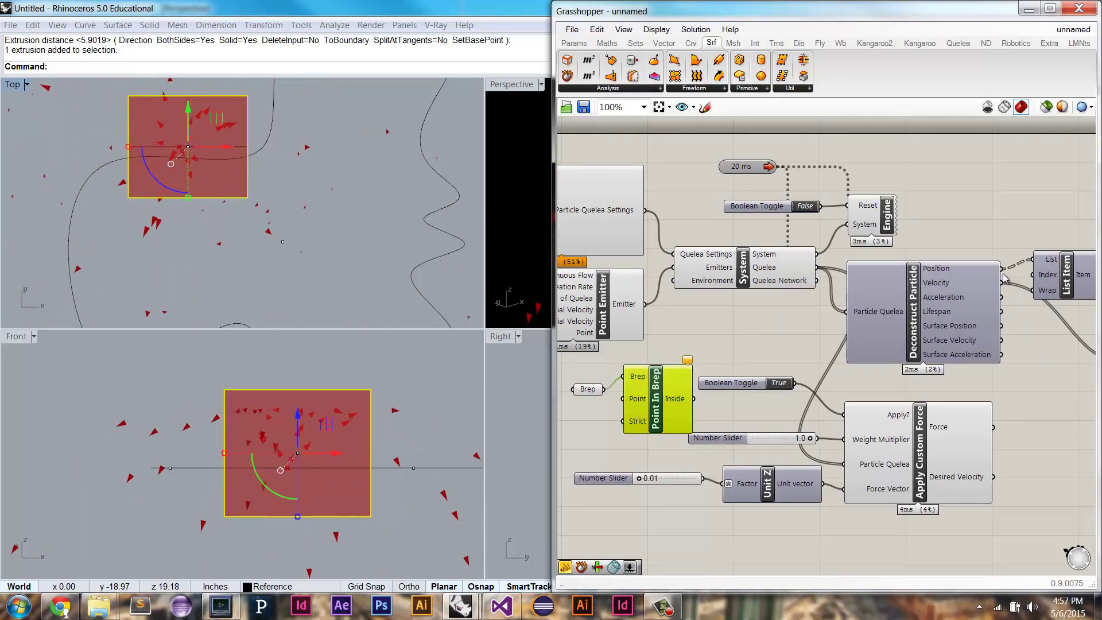
{"action": "right_click_drag", "start_coordinate": [1039, 284], "coordinate": [962, 284]}
{"action": "scroll", "coordinate": [1066, 280], "scroll_direction": "down", "scroll_amount": 4}
{"action": "left_click_drag", "start_coordinate": [1074, 281], "coordinate": [768, 351]}
{"action": "scroll", "coordinate": [836, 333], "scroll_direction": "up", "scroll_amount": 4}
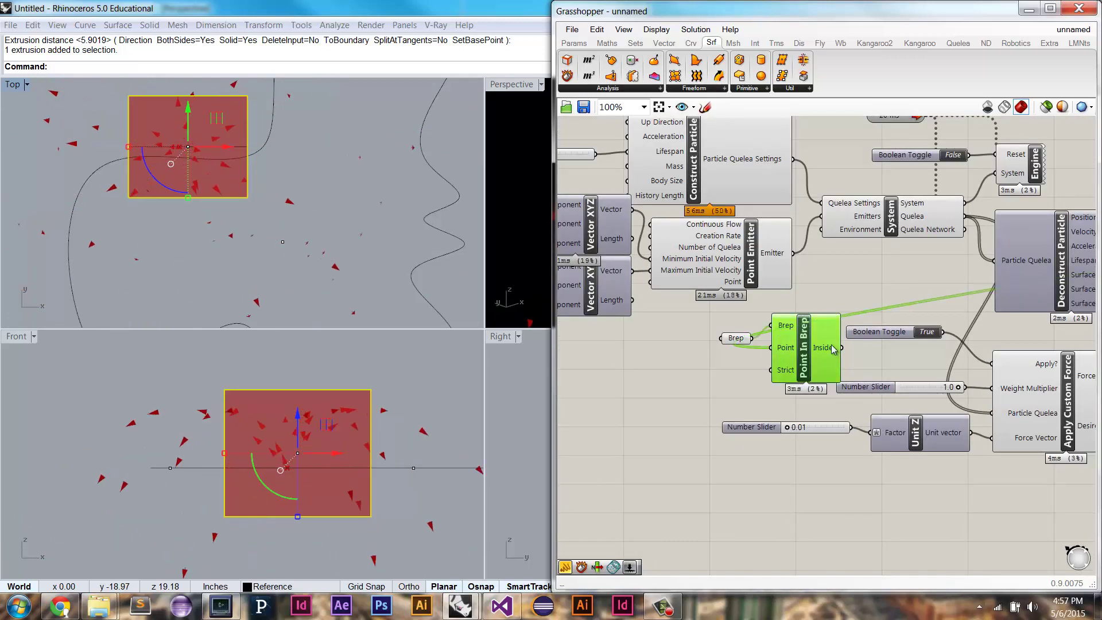
Inspect Point In Brep's Inside values, connect them to a temporary Panel and delete the Panel.
{"action": "mouse_move", "coordinate": [833, 349]}
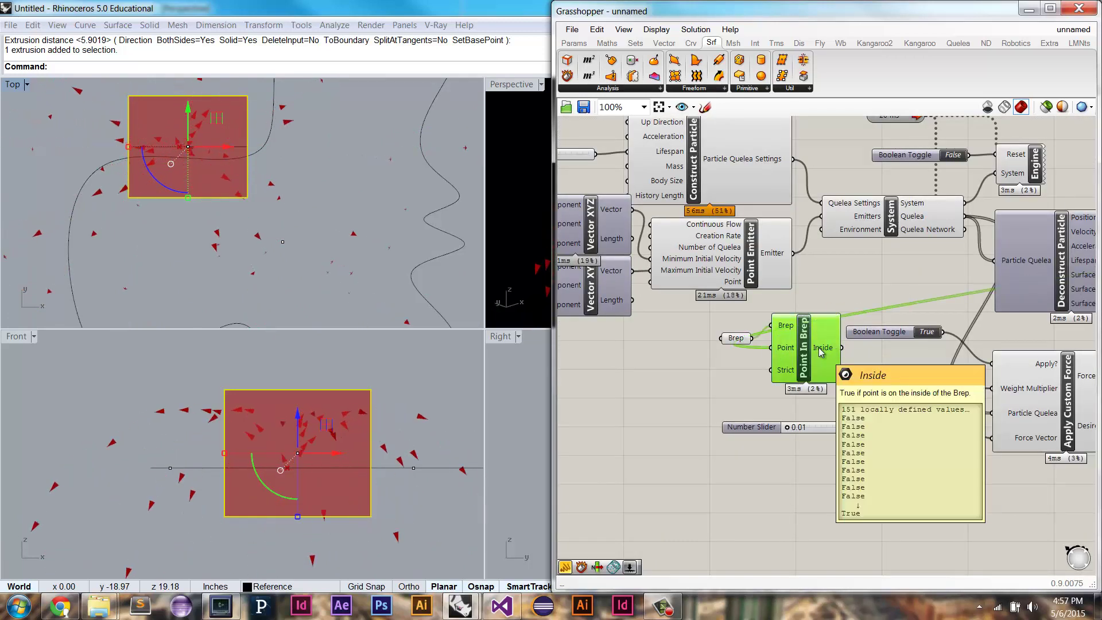
{"action": "left_click", "coordinate": [714, 388]}
{"action": "double_click", "coordinate": [713, 388]}
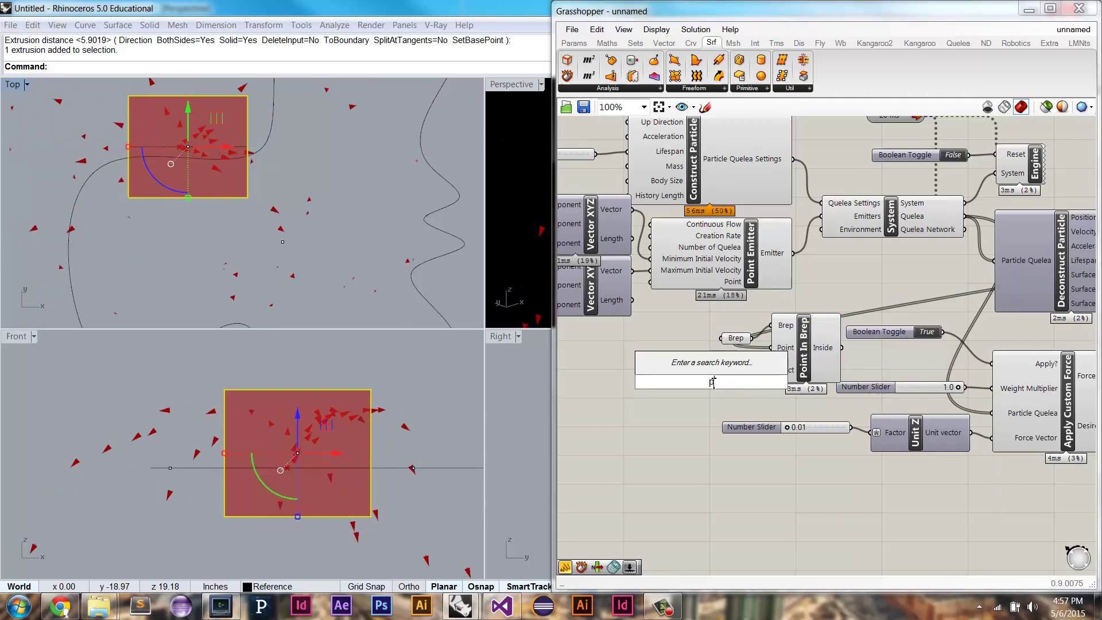
{"action": "type", "text": "pane"}
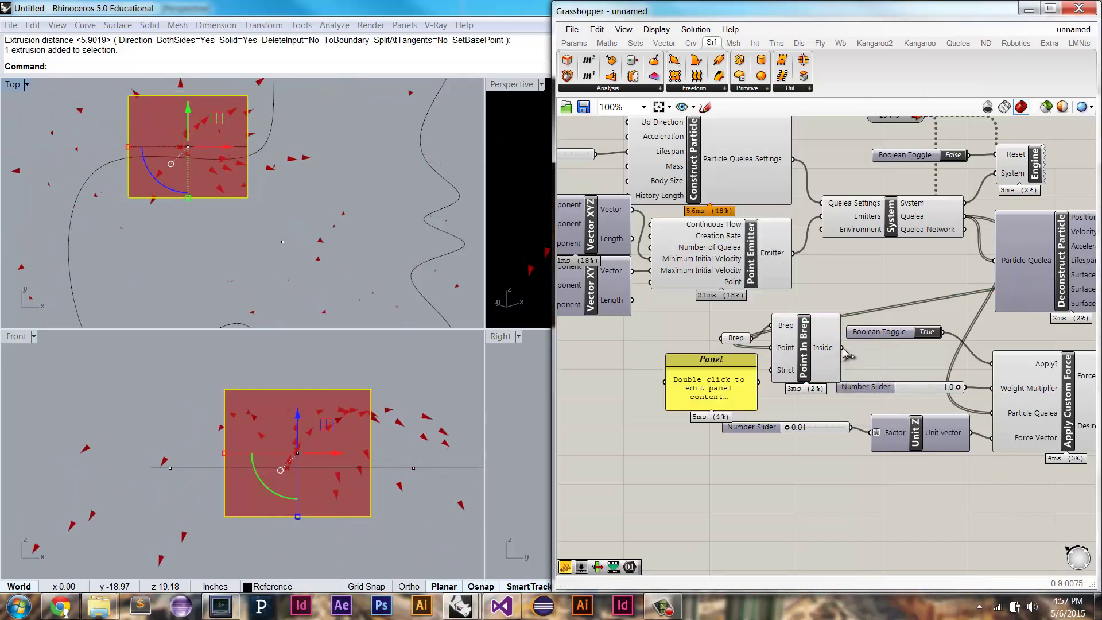
{"action": "left_click_drag", "start_coordinate": [841, 347], "coordinate": [700, 542]}
{"action": "left_click_drag", "start_coordinate": [756, 410], "coordinate": [755, 542]}
{"action": "key", "text": "Delete"}
Connect Point In Brep's Inside output to Apply Custom Force's Apply? input and its Force output to the lower Vector Display's Vector input.
{"action": "right_click_drag", "start_coordinate": [824, 399], "coordinate": [738, 406]}
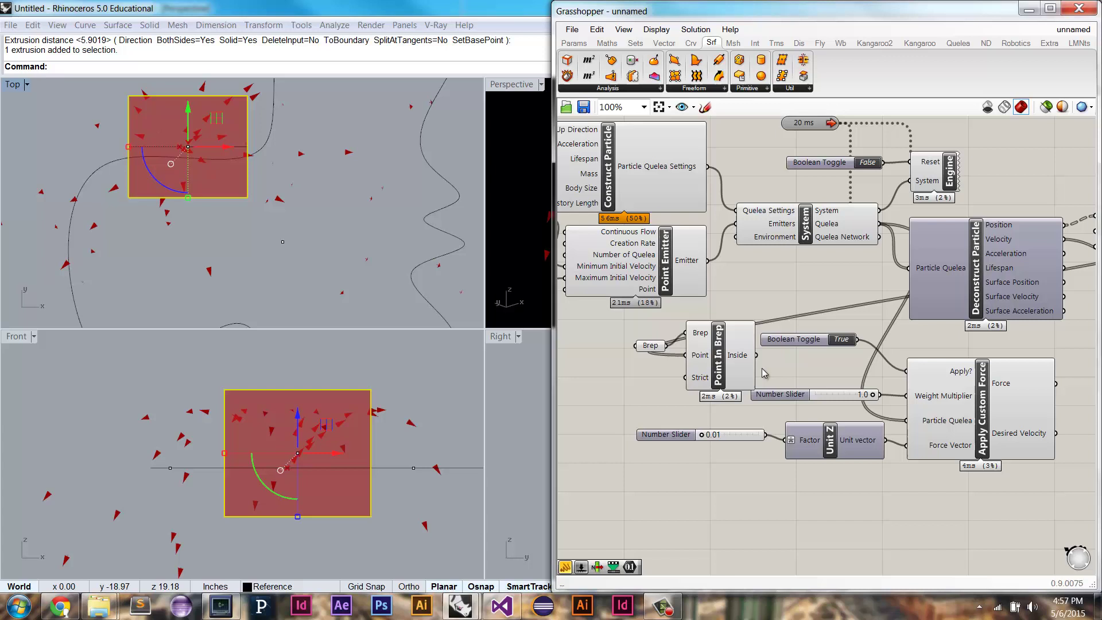
{"action": "left_click_drag", "start_coordinate": [757, 355], "coordinate": [907, 371]}
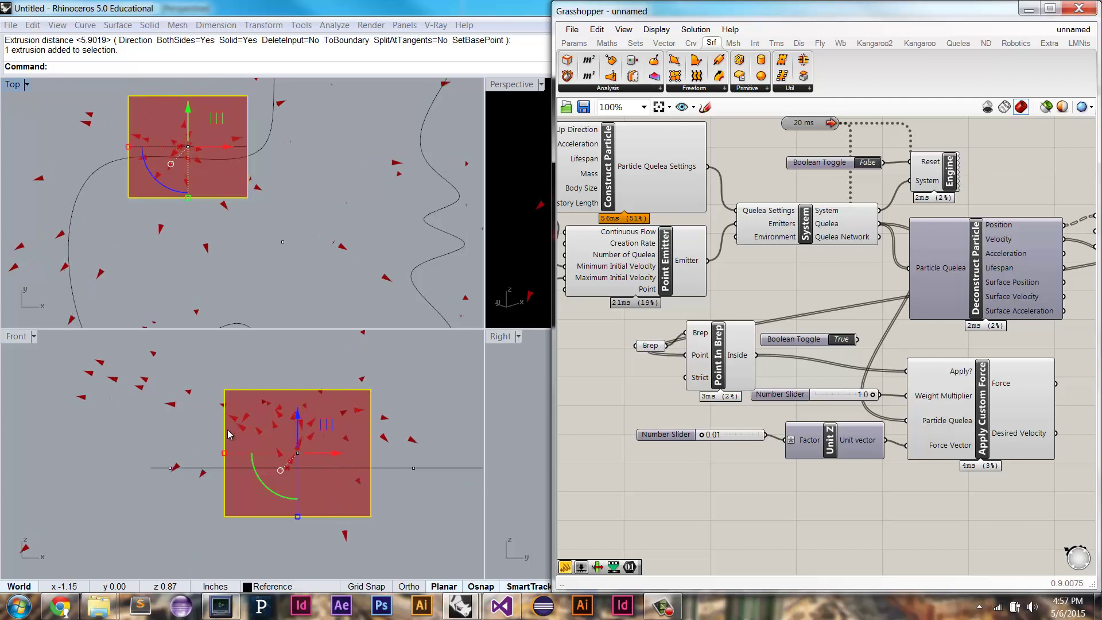
{"action": "right_click_drag", "start_coordinate": [1004, 366], "coordinate": [913, 393]}
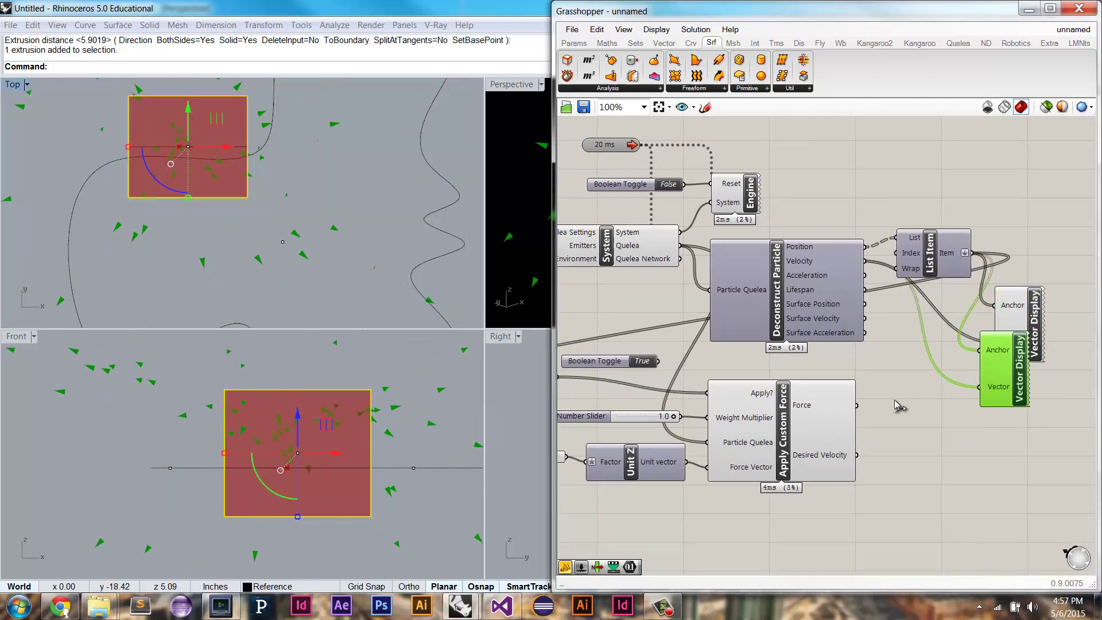
{"action": "left_click_drag", "start_coordinate": [858, 405], "coordinate": [963, 402]}
{"action": "left_click", "coordinate": [976, 478]}
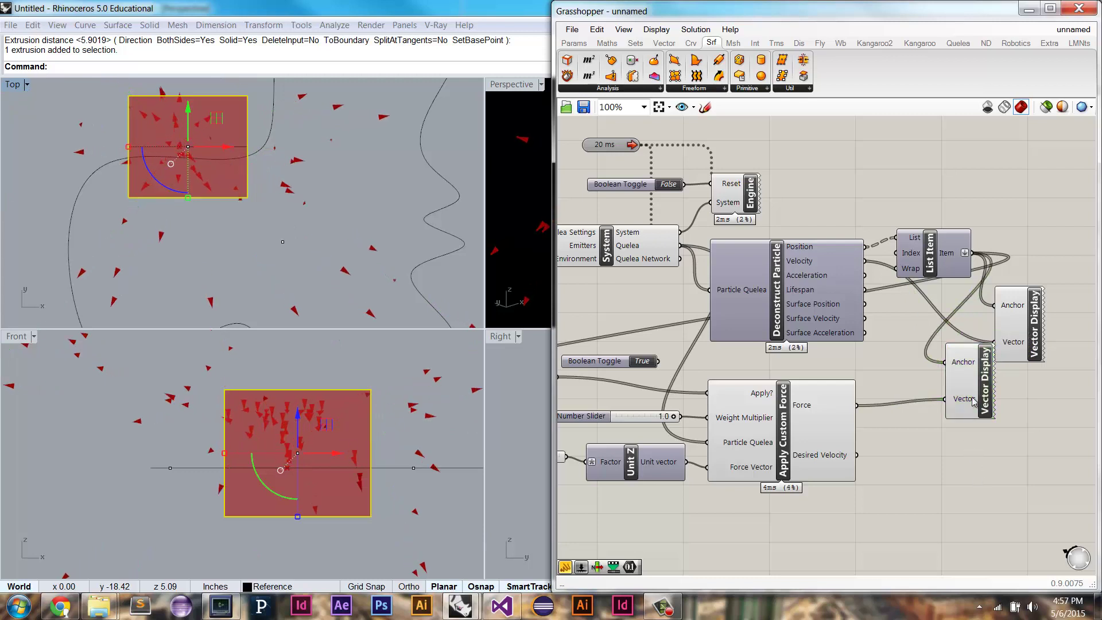
{"action": "left_click", "coordinate": [974, 402]}
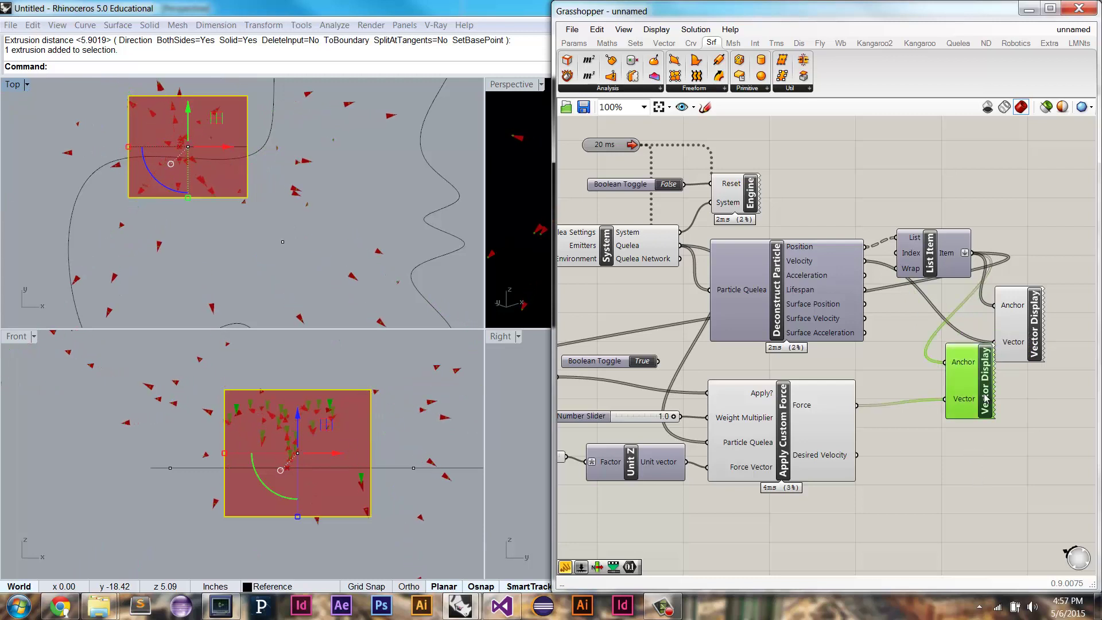
{"action": "left_click", "coordinate": [434, 431]}
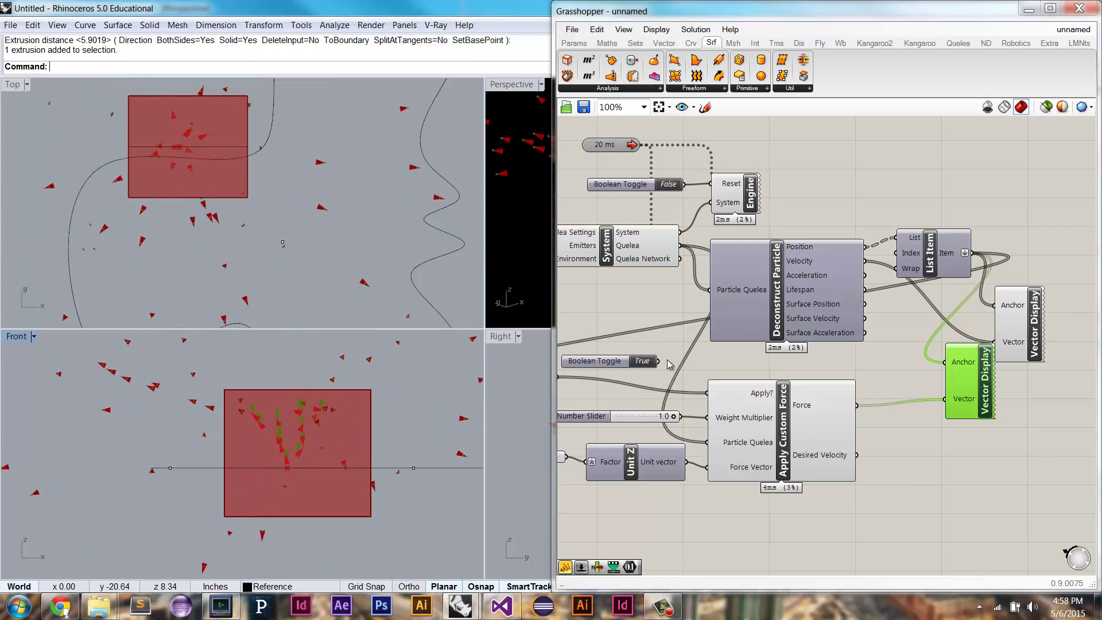
Reconnect the True Boolean Toggle to Apply Custom Force's Apply? input and disable Point In Brep.
{"action": "left_click_drag", "start_coordinate": [658, 360], "coordinate": [706, 392]}
{"action": "right_click_drag", "start_coordinate": [657, 381], "coordinate": [796, 391]}
{"action": "left_click", "coordinate": [660, 379]}
{"action": "right_click", "coordinate": [662, 377]}
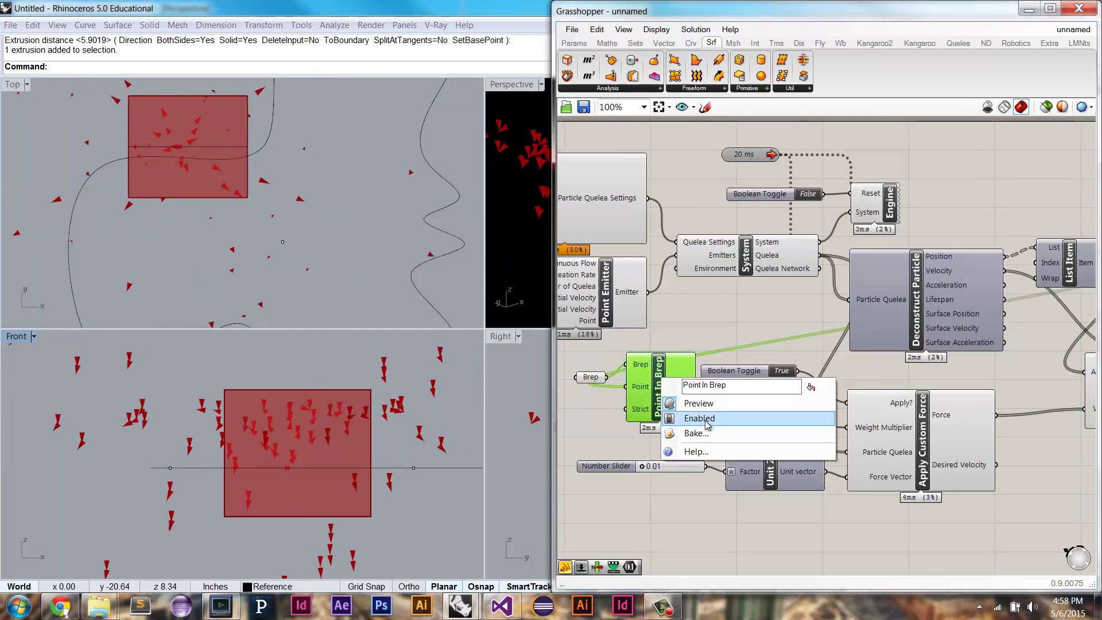
{"action": "left_click", "coordinate": [699, 419]}
Hide the force vectors drawn by the lower Vector Display and move that component slightly down.
{"action": "right_click_drag", "start_coordinate": [1083, 406], "coordinate": [944, 402]}
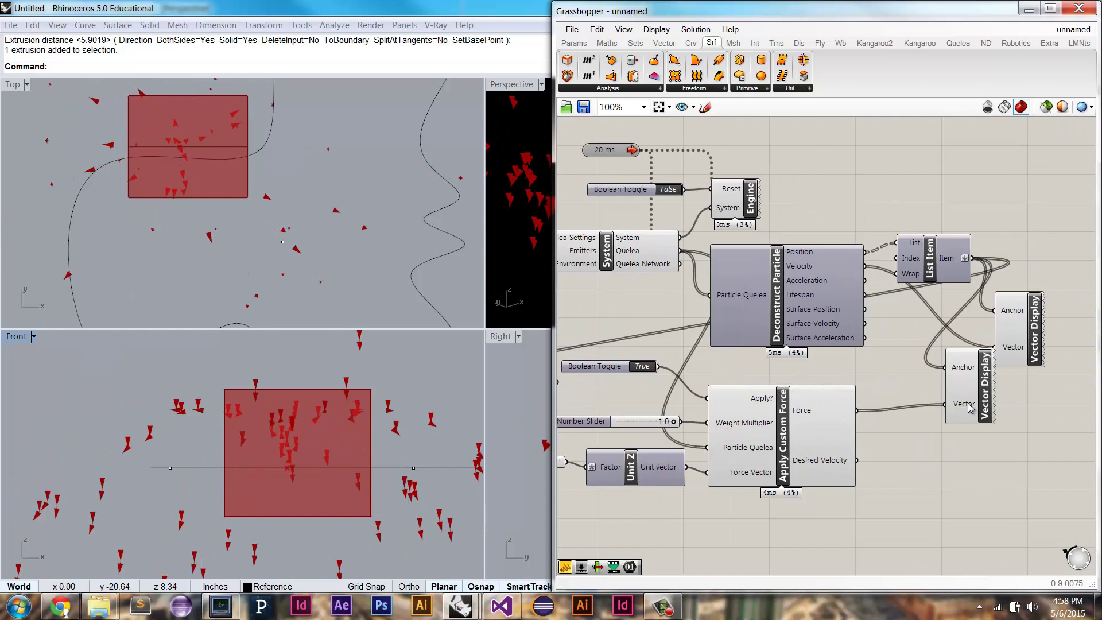
{"action": "left_click", "coordinate": [950, 404]}
{"action": "right_click", "coordinate": [958, 403]}
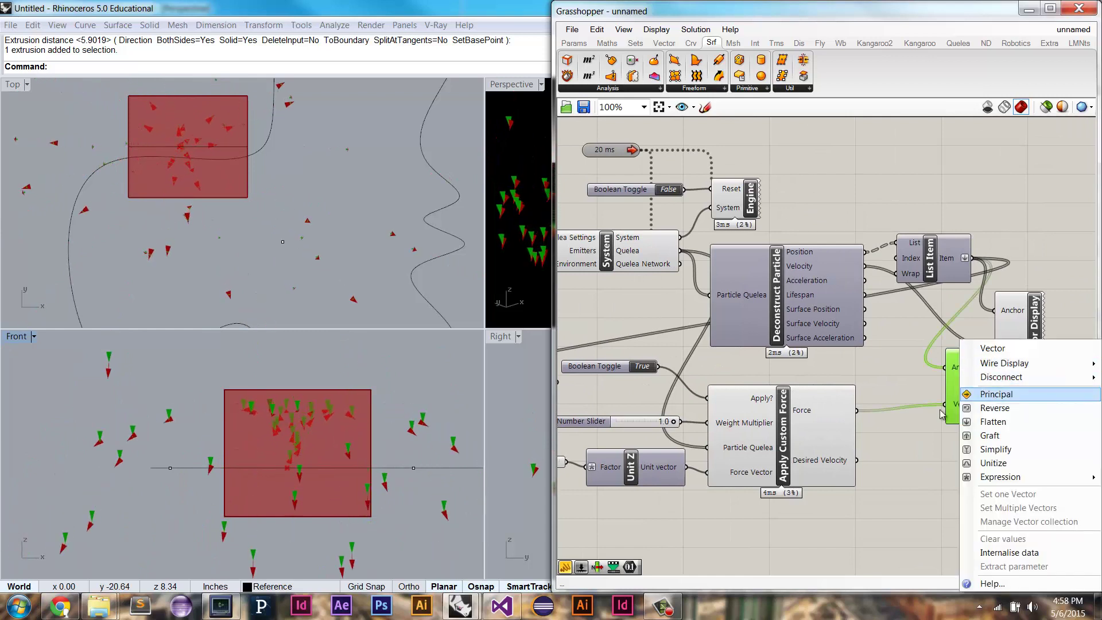
{"action": "left_click", "coordinate": [936, 388]}
{"action": "right_click", "coordinate": [983, 380]}
{"action": "left_click", "coordinate": [1004, 405]}
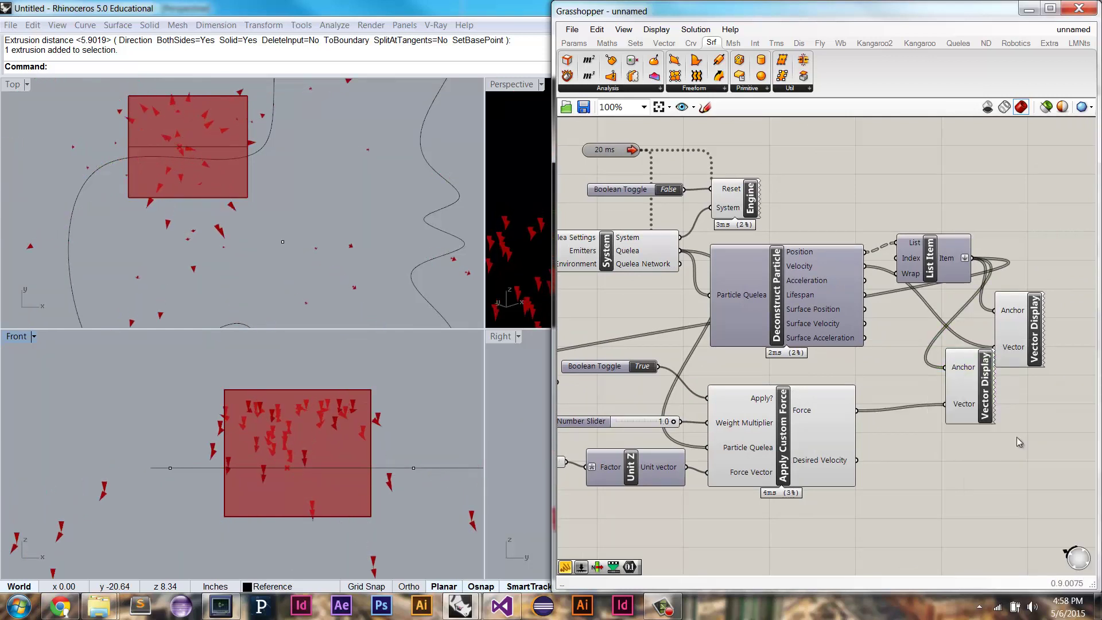
{"action": "left_click_drag", "start_coordinate": [980, 396], "coordinate": [980, 417]}
{"action": "left_click", "coordinate": [1025, 460]}
Delete the extruded box around the emitter from the Rhino model.
{"action": "right_click_drag", "start_coordinate": [607, 420], "coordinate": [725, 424]}
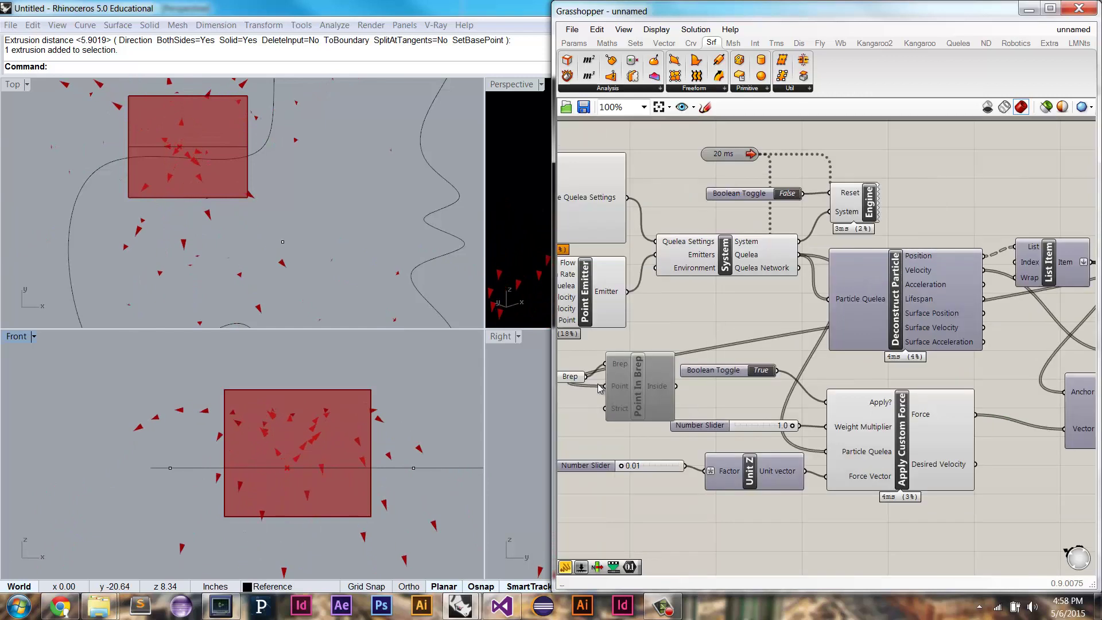
{"action": "left_click", "coordinate": [227, 177]}
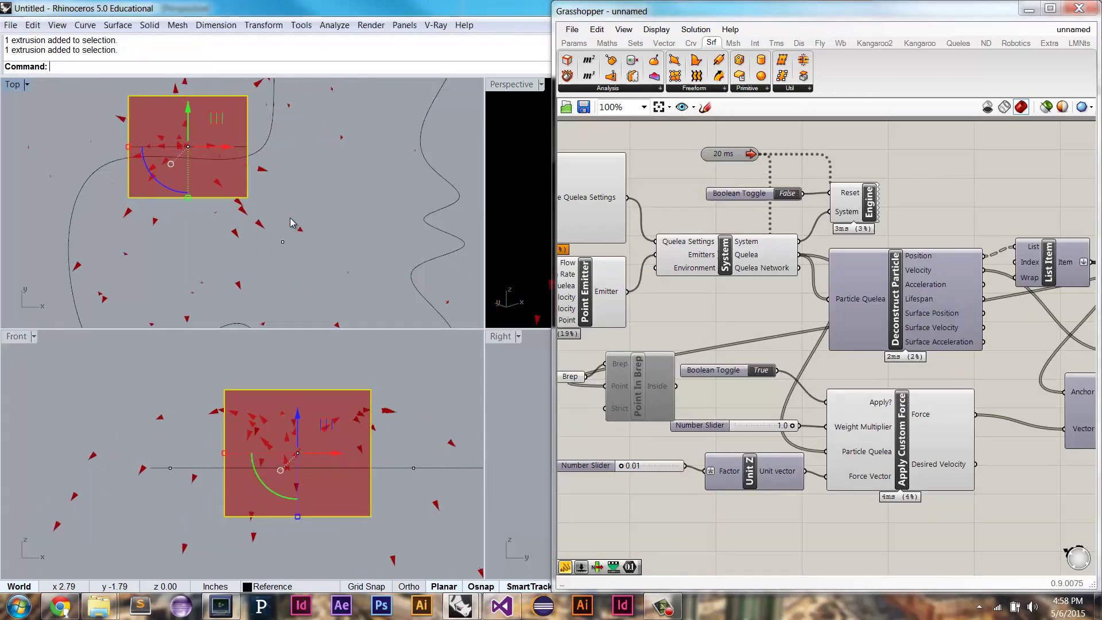
{"action": "key", "text": "Delete"}
Move the two Vector XYZ components together away from the Point Emitter to free space beside its inputs.
{"action": "right_click_drag", "start_coordinate": [745, 321], "coordinate": [887, 358]}
{"action": "right_click_drag", "start_coordinate": [798, 306], "coordinate": [934, 315]}
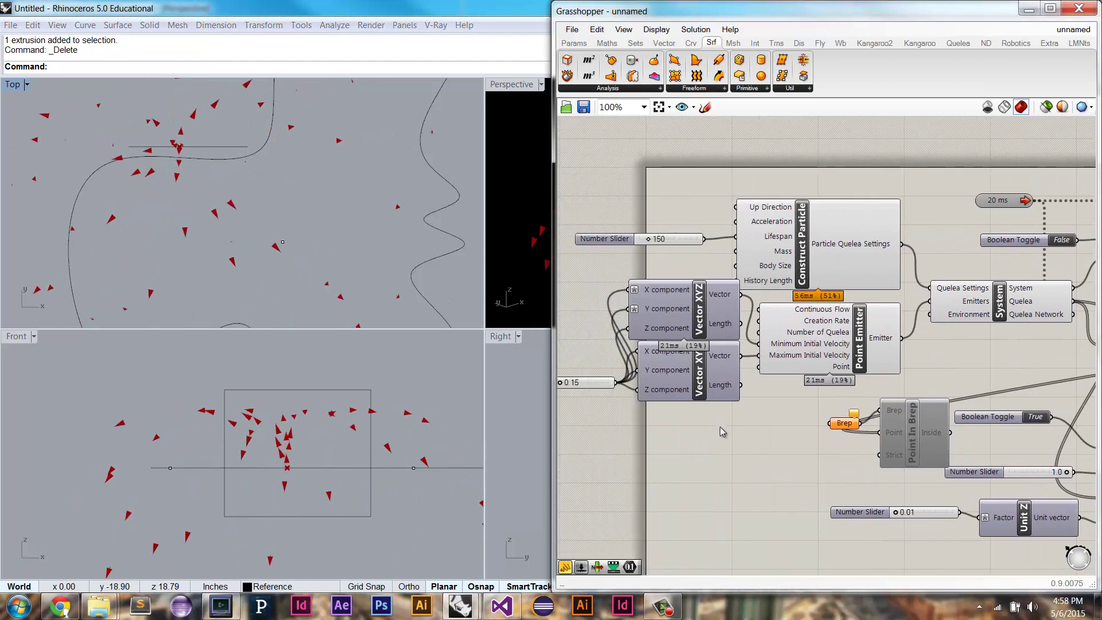
{"action": "left_click_drag", "start_coordinate": [716, 432], "coordinate": [567, 312]}
{"action": "left_click_drag", "start_coordinate": [699, 313], "coordinate": [643, 338]}
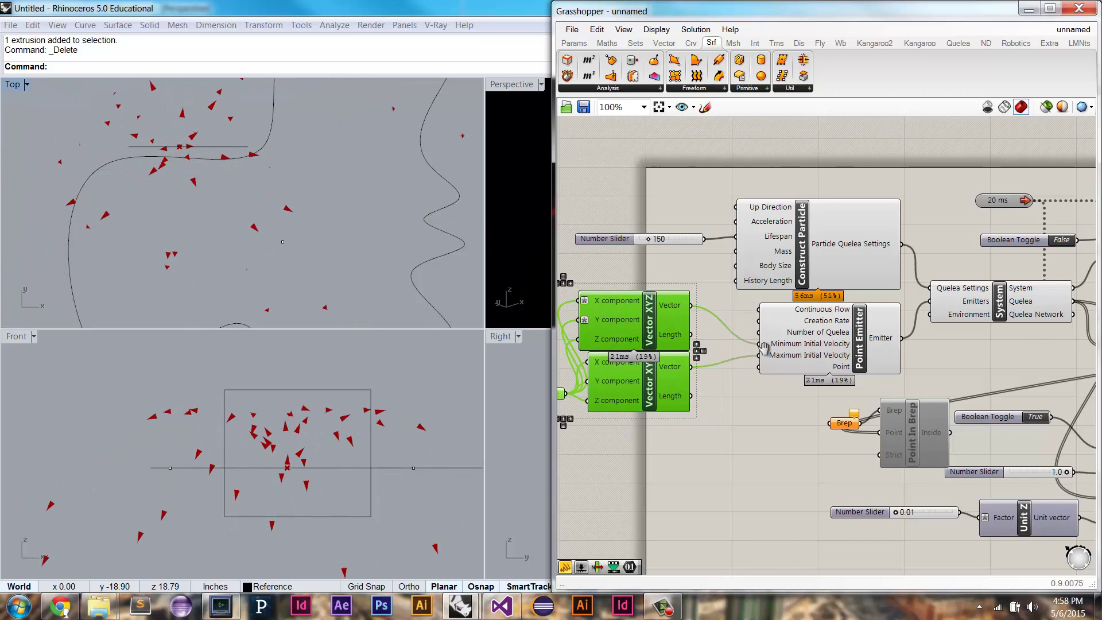
{"action": "scroll", "coordinate": [712, 286], "scroll_direction": "up", "scroll_amount": 2}
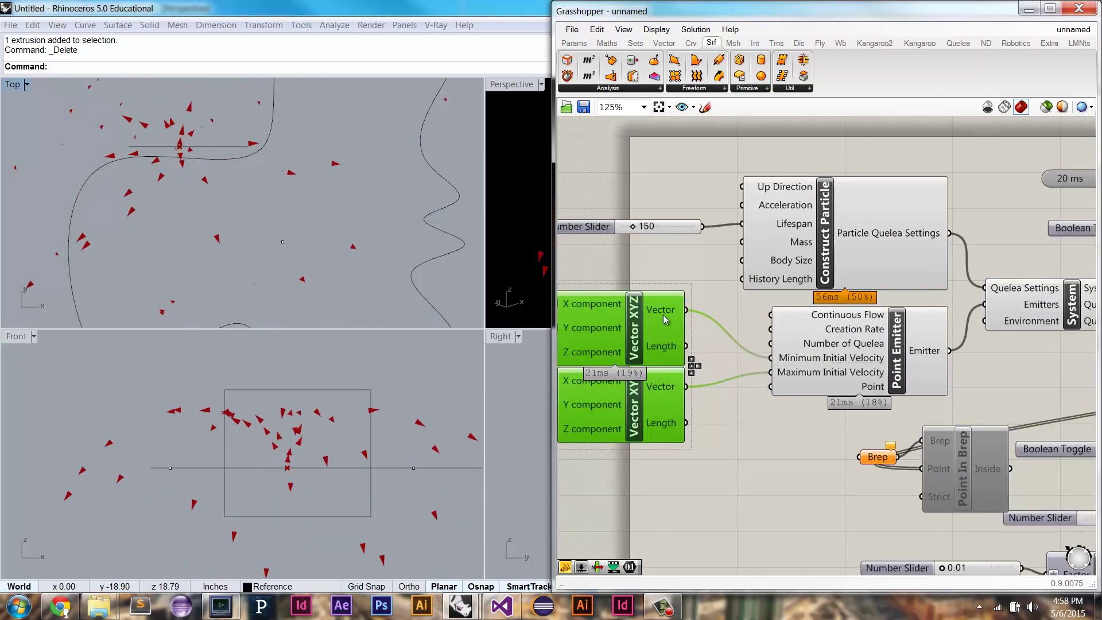
{"action": "left_click_drag", "start_coordinate": [664, 319], "coordinate": [663, 349]}
{"action": "mouse_move", "coordinate": [832, 320]}
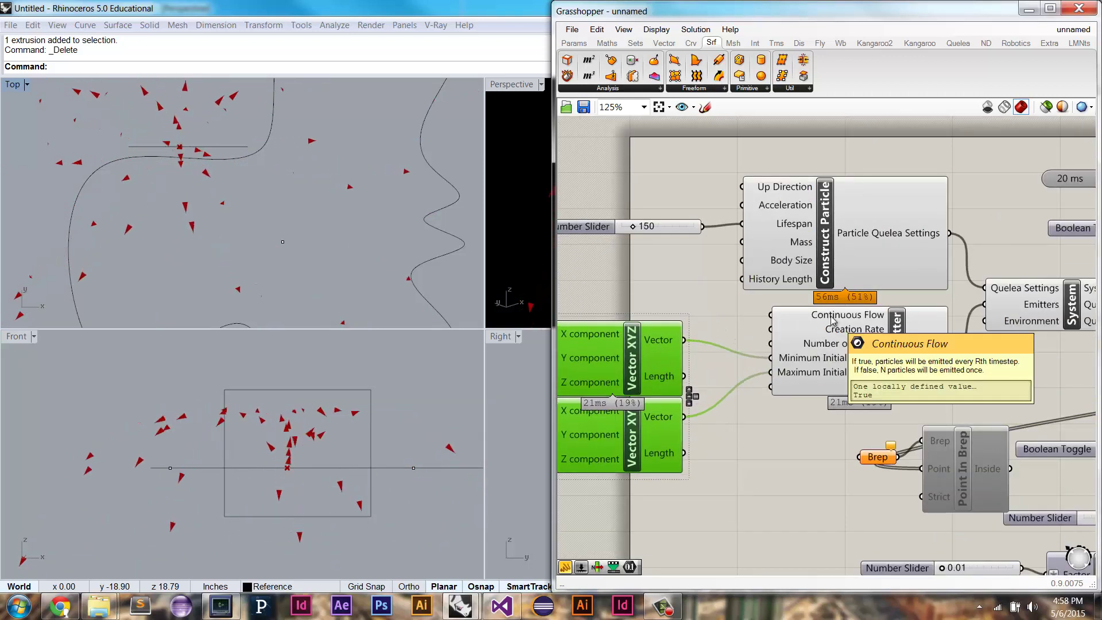
{"action": "double_click", "coordinate": [690, 291]}
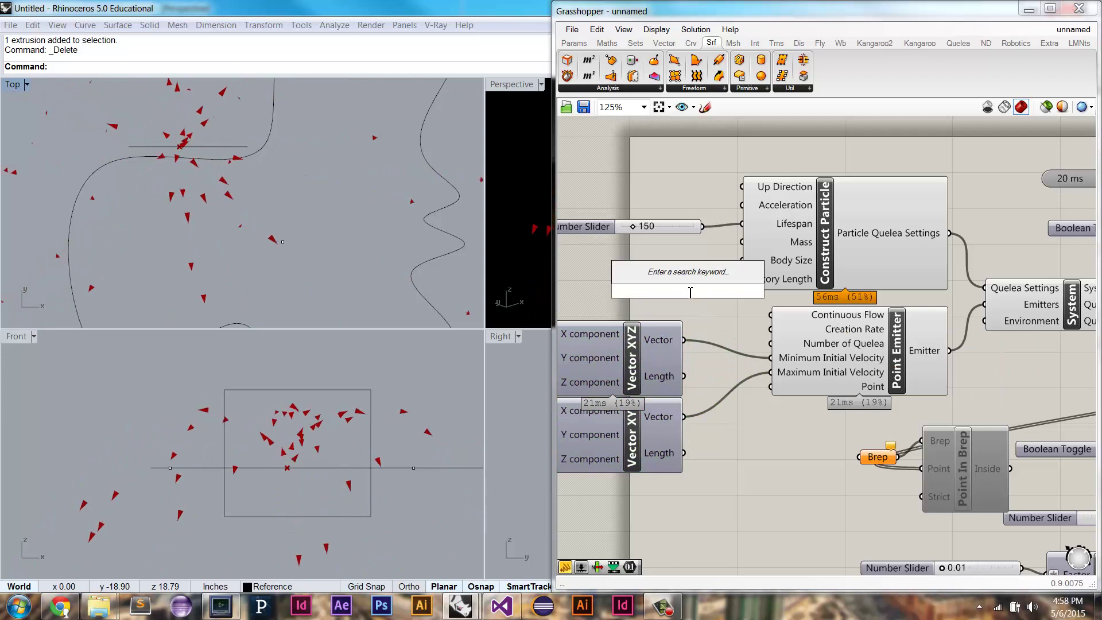
{"action": "left_click", "coordinate": [750, 336]}
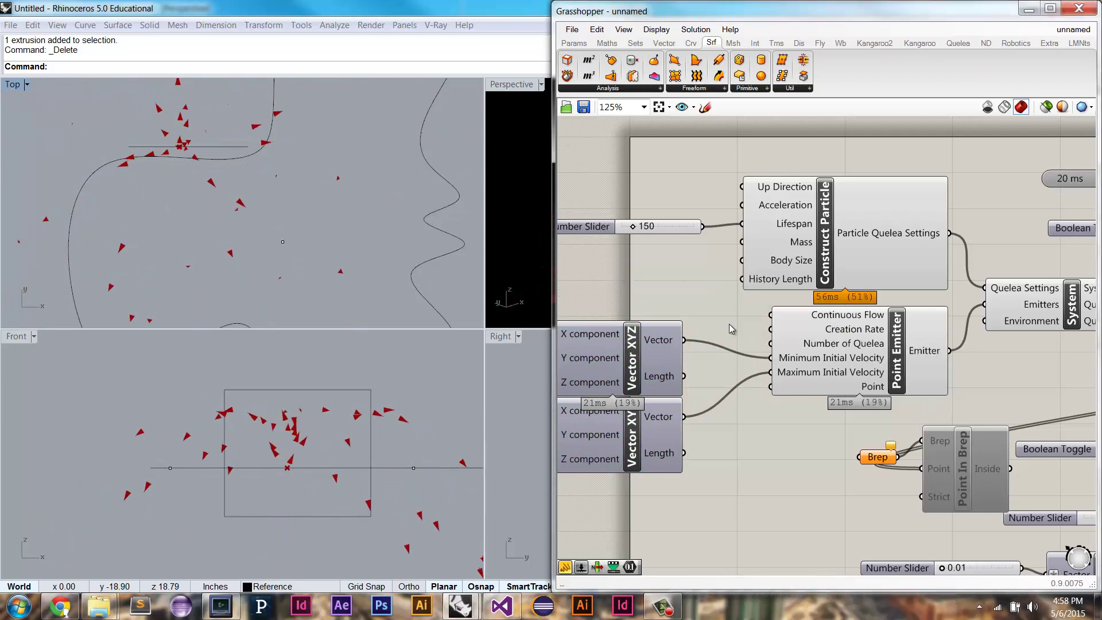
Set the Number Slider feeding Construct Particle's Lifespan to 46.
{"action": "left_click_drag", "start_coordinate": [632, 229], "coordinate": [629, 229]}
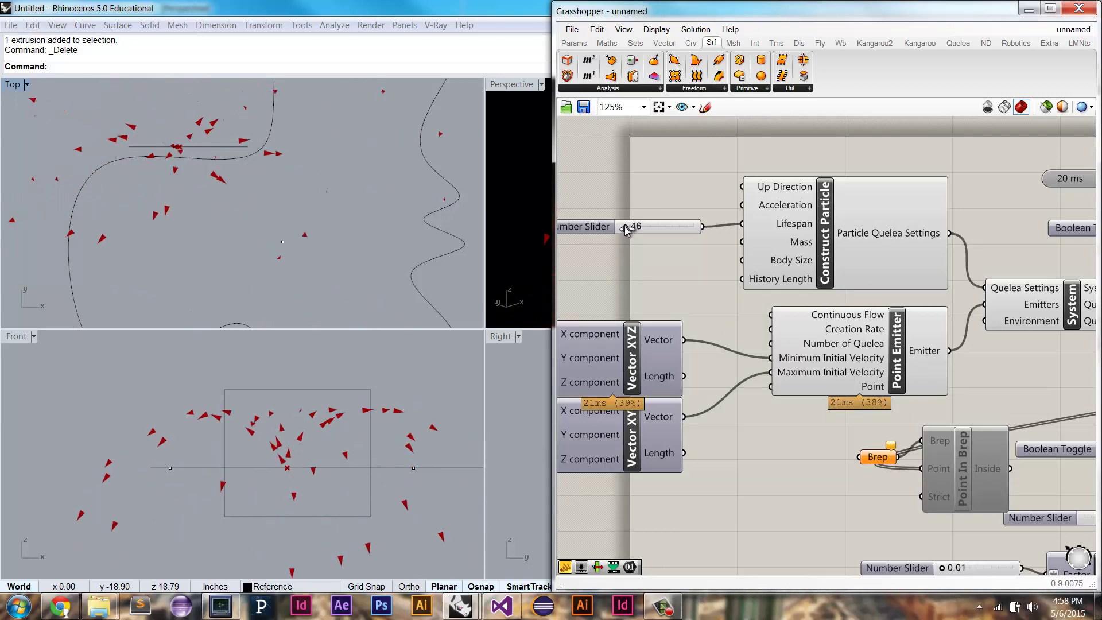
{"action": "right_click_drag", "start_coordinate": [786, 282], "coordinate": [855, 310]}
{"action": "double_click", "coordinate": [1039, 229]}
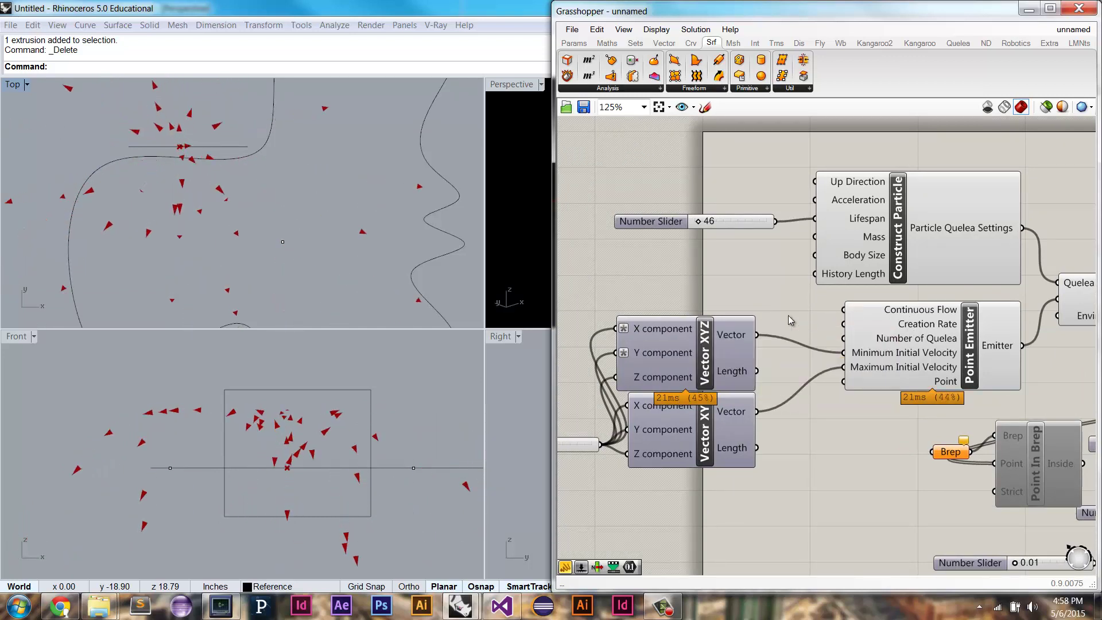
Add a Number Slider, connect it to the Point Emitter's Creation Rate input, and set it to 1.
{"action": "double_click", "coordinate": [772, 304]}
{"action": "type", "text": "5"}
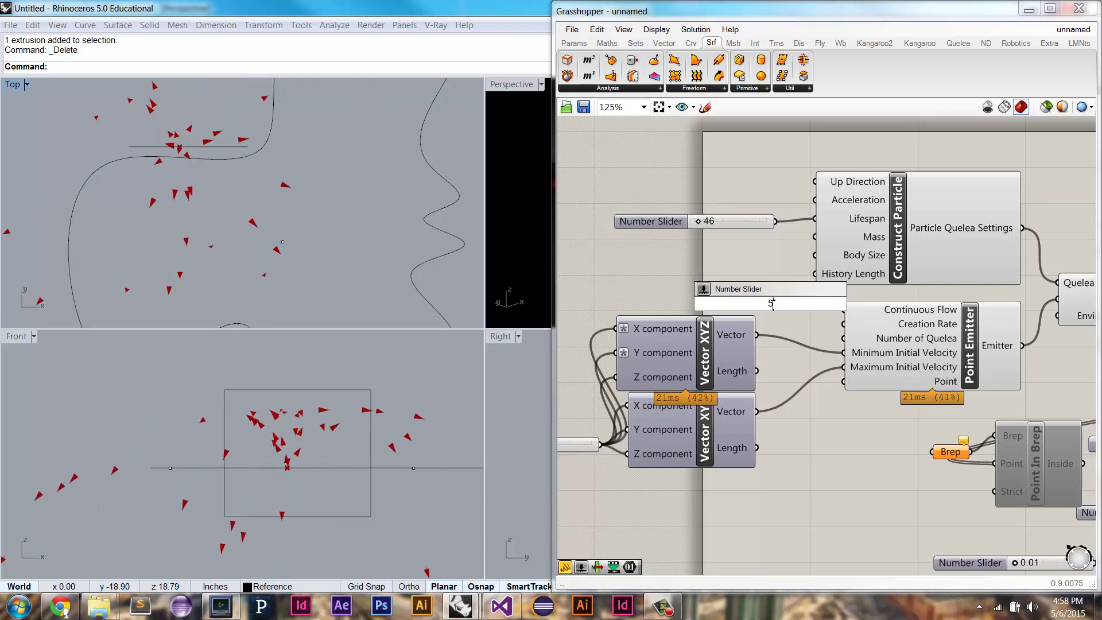
{"action": "key", "text": "Return"}
{"action": "left_click_drag", "start_coordinate": [821, 307], "coordinate": [775, 304]}
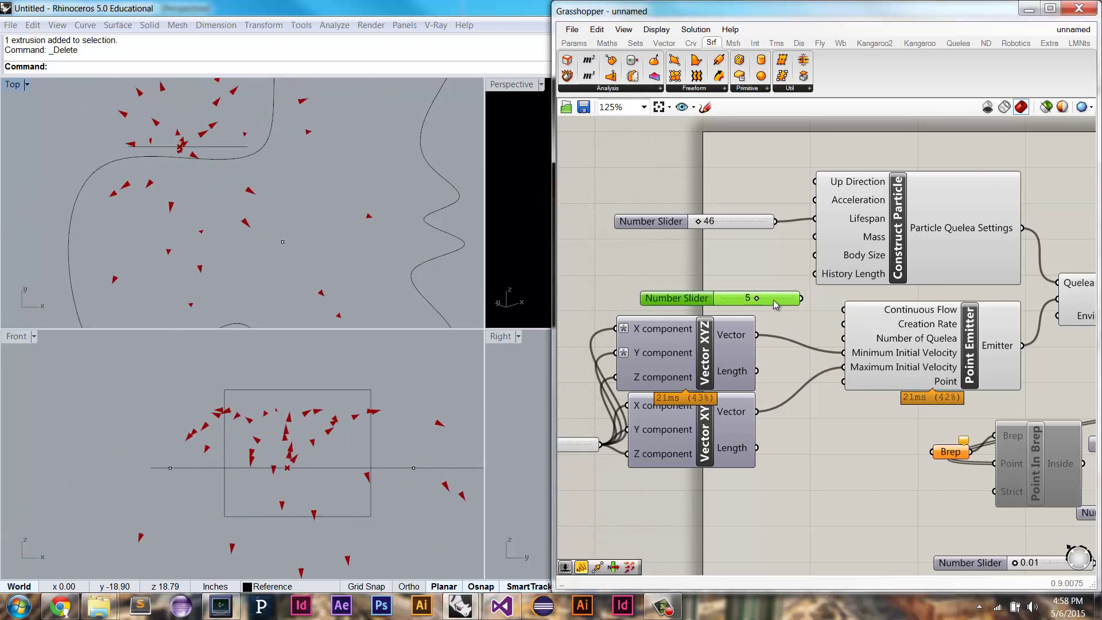
{"action": "mouse_move", "coordinate": [905, 328]}
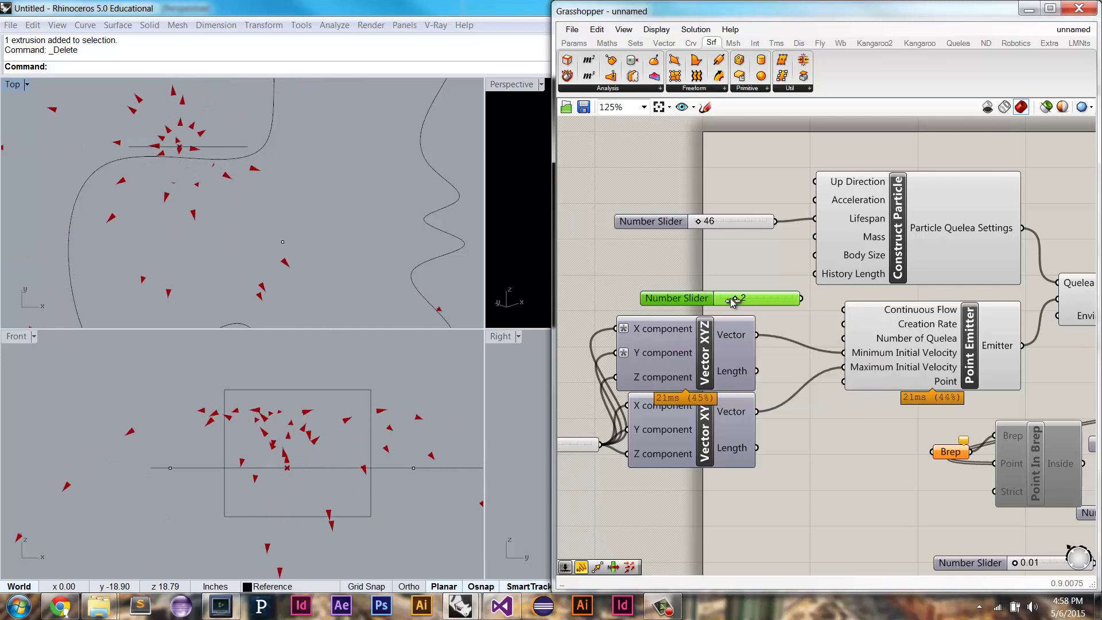
{"action": "left_click_drag", "start_coordinate": [802, 298], "coordinate": [843, 323]}
{"action": "mouse_move", "coordinate": [735, 300]}
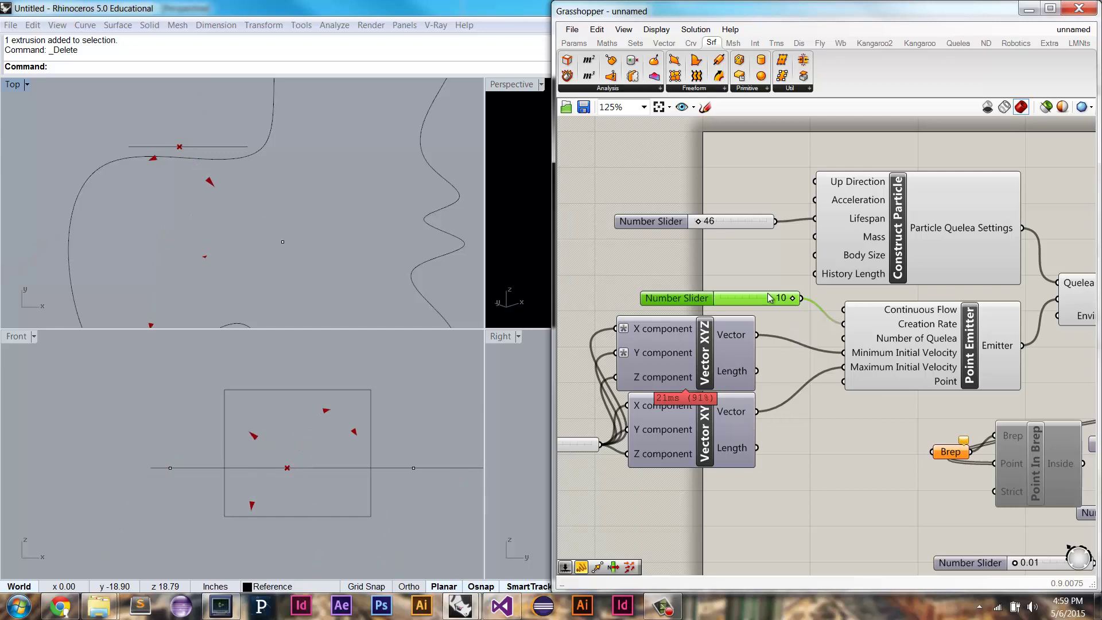
{"action": "left_click_drag", "start_coordinate": [744, 304], "coordinate": [729, 305]}
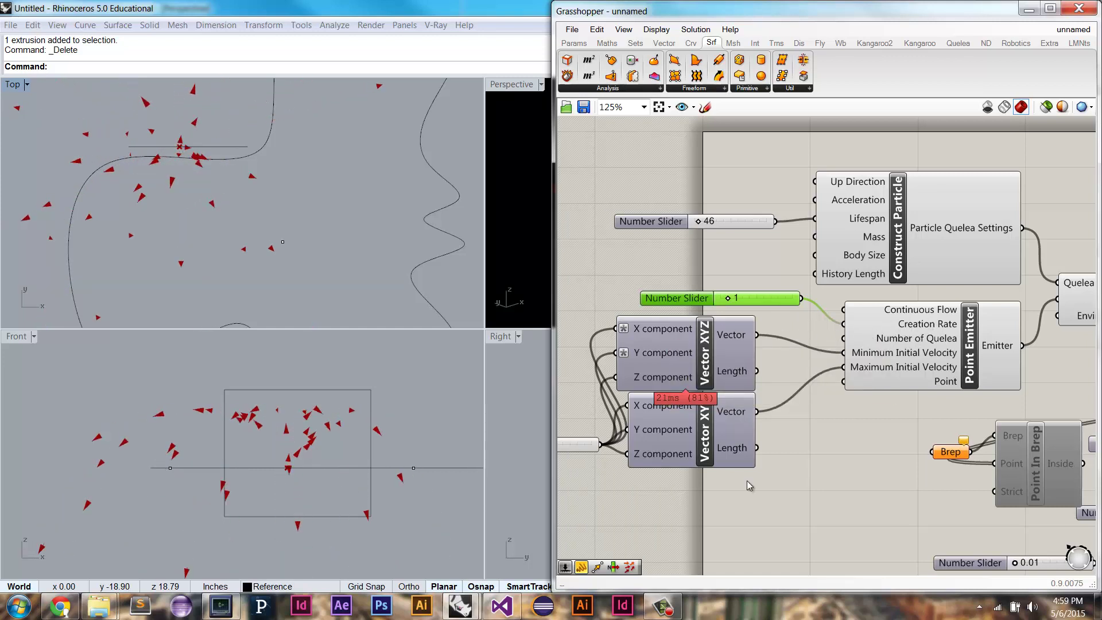
Move the two Vector XYZ components and the Creation Rate slider down to free space beside the Point Emitter's inputs.
{"action": "left_click_drag", "start_coordinate": [752, 496], "coordinate": [592, 357]}
{"action": "left_click_drag", "start_coordinate": [705, 371], "coordinate": [702, 395]}
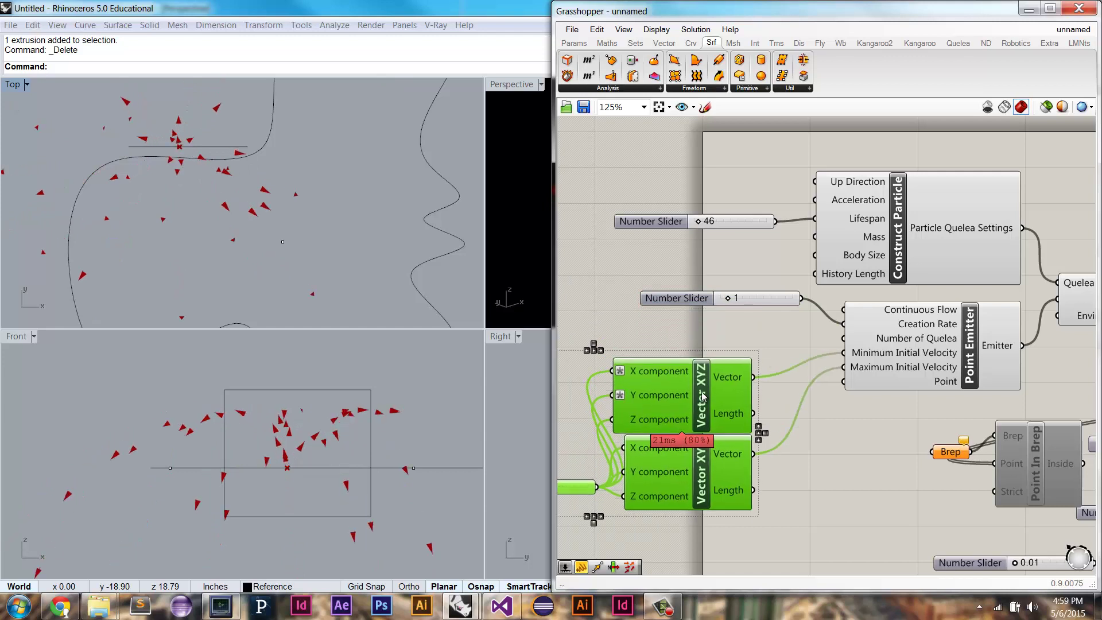
{"action": "left_click_drag", "start_coordinate": [787, 301], "coordinate": [784, 325]}
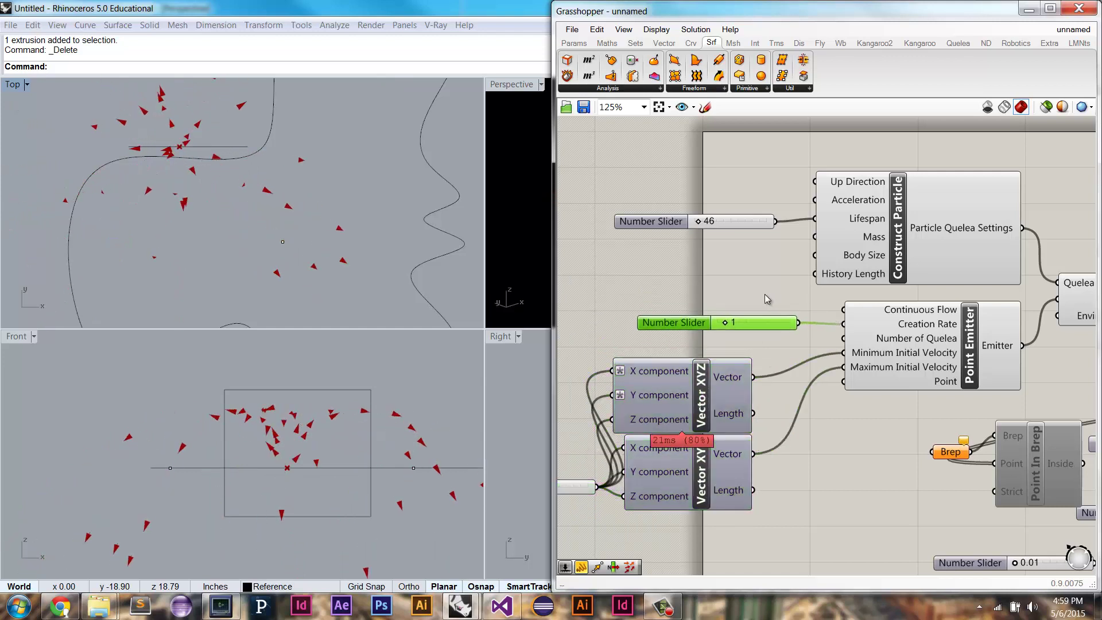
Add a Boolean Toggle set to False and connect it to the Point Emitter's Continuous Flow input.
{"action": "left_click", "coordinate": [768, 298]}
{"action": "double_click", "coordinate": [767, 299]}
{"action": "type", "text": "boo"}
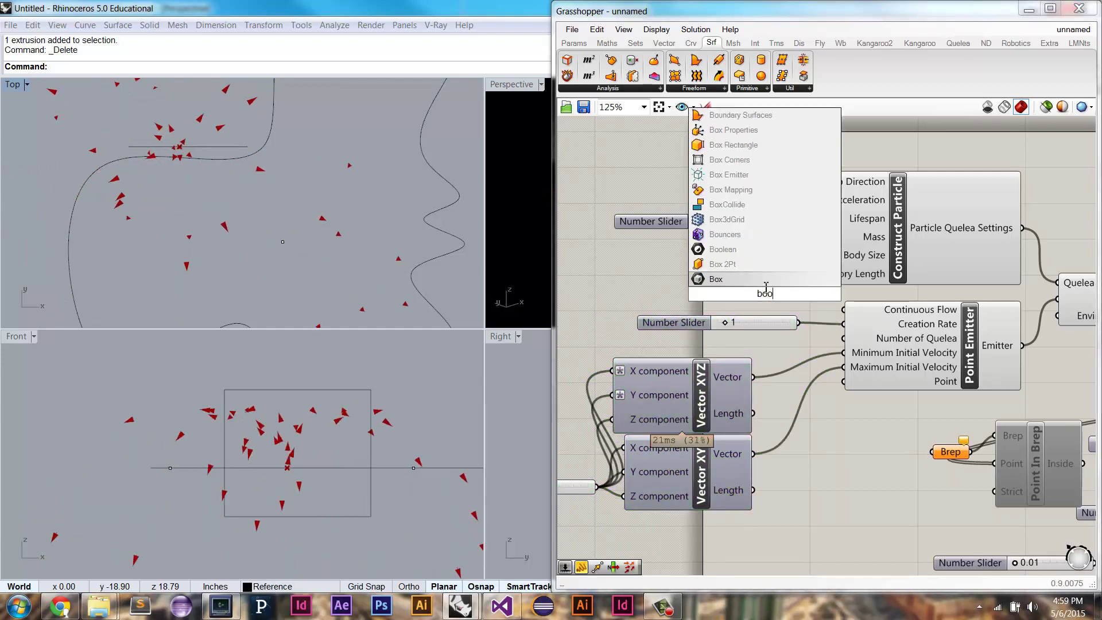
{"action": "left_click", "coordinate": [763, 265]}
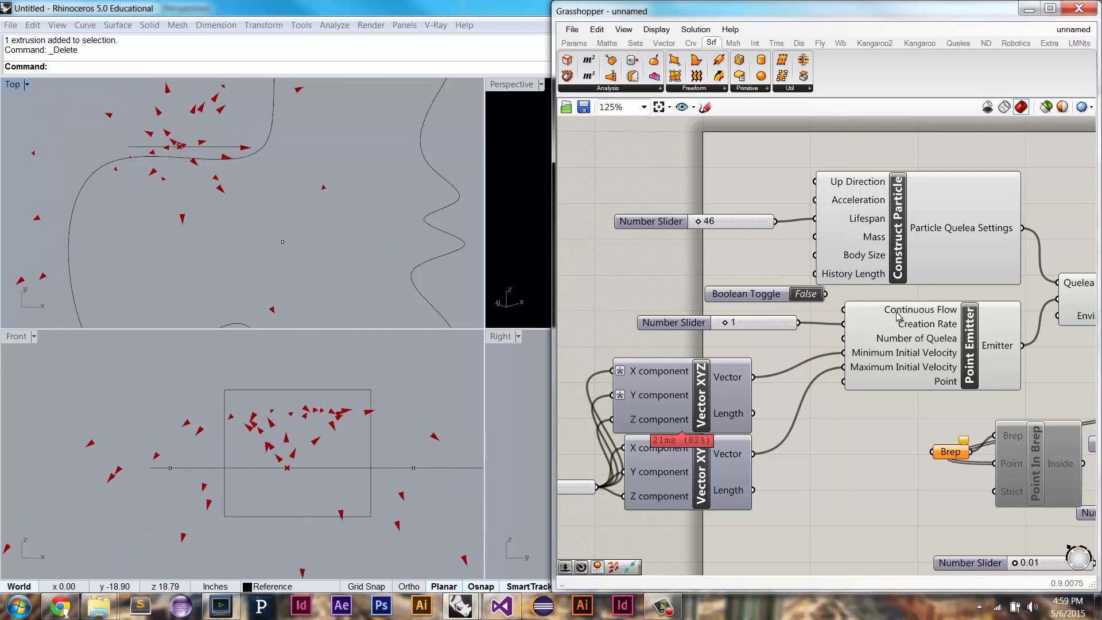
{"action": "mouse_move", "coordinate": [898, 317]}
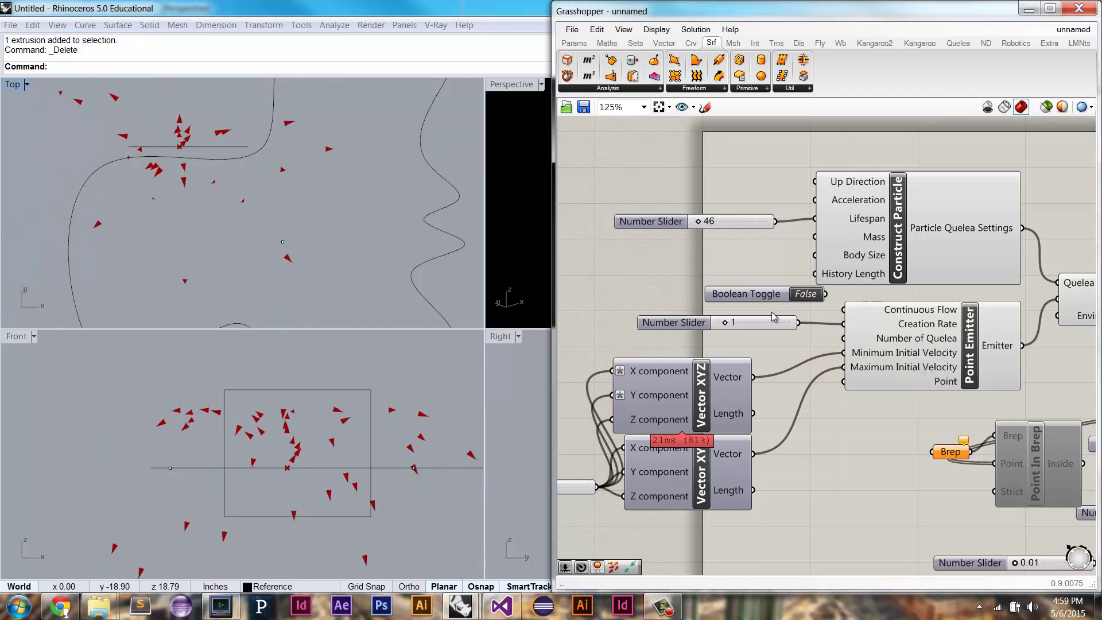
{"action": "left_click_drag", "start_coordinate": [756, 296], "coordinate": [746, 298]}
{"action": "left_click_drag", "start_coordinate": [816, 294], "coordinate": [842, 309]}
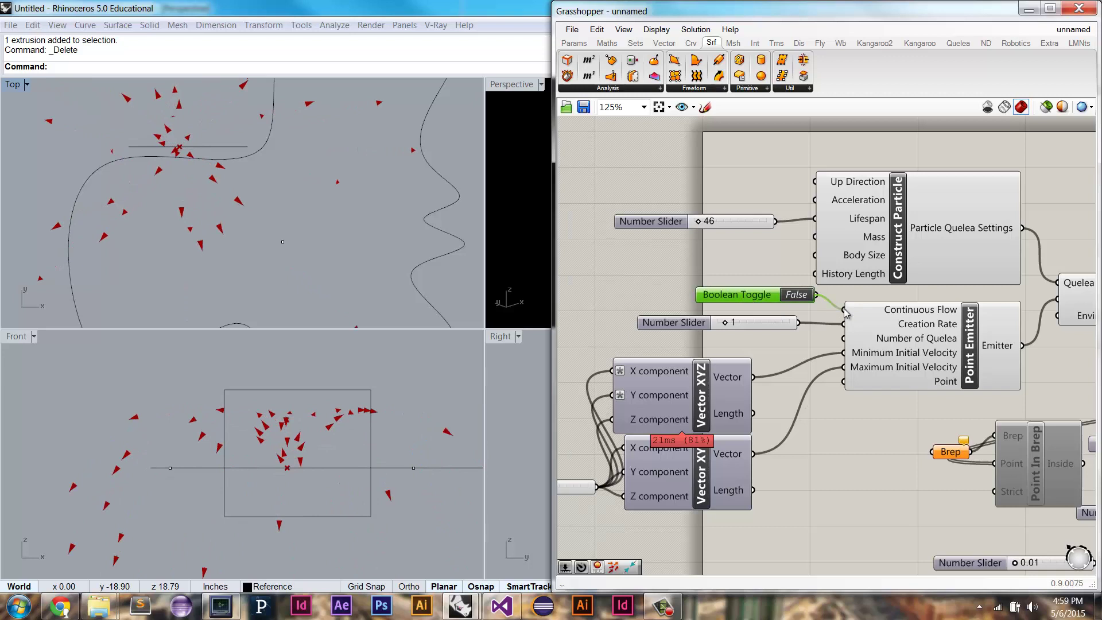
{"action": "mouse_move", "coordinate": [871, 323]}
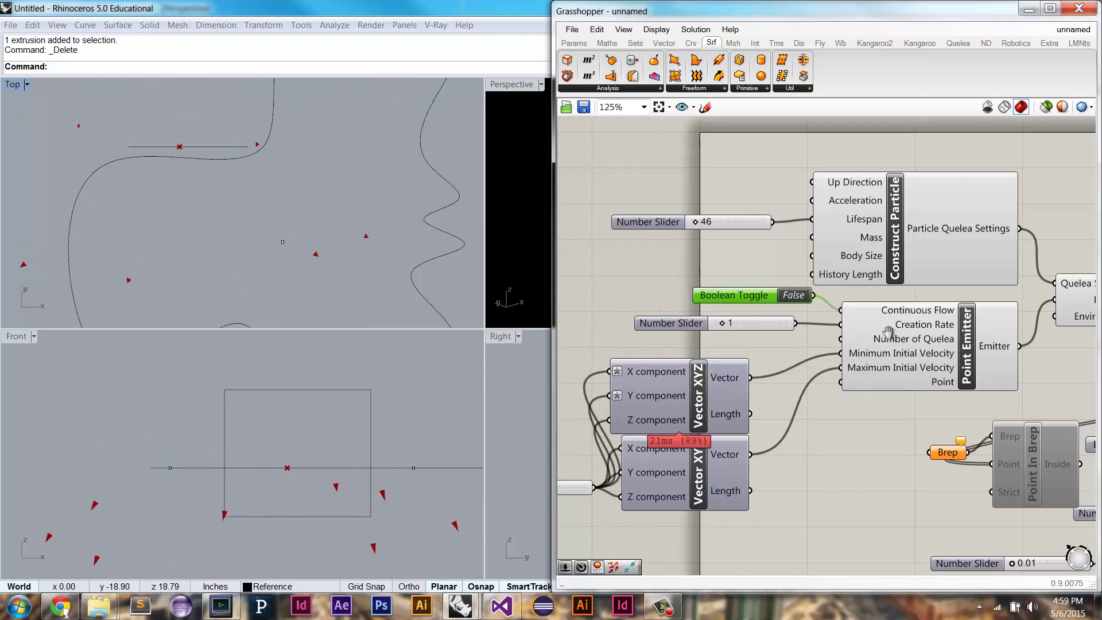
Shift the two Vector XYZ components aside and connect a new Number Slider set to 1 to the Point Emitter's Number of Quelea input.
{"action": "right_click_drag", "start_coordinate": [967, 326], "coordinate": [855, 327]}
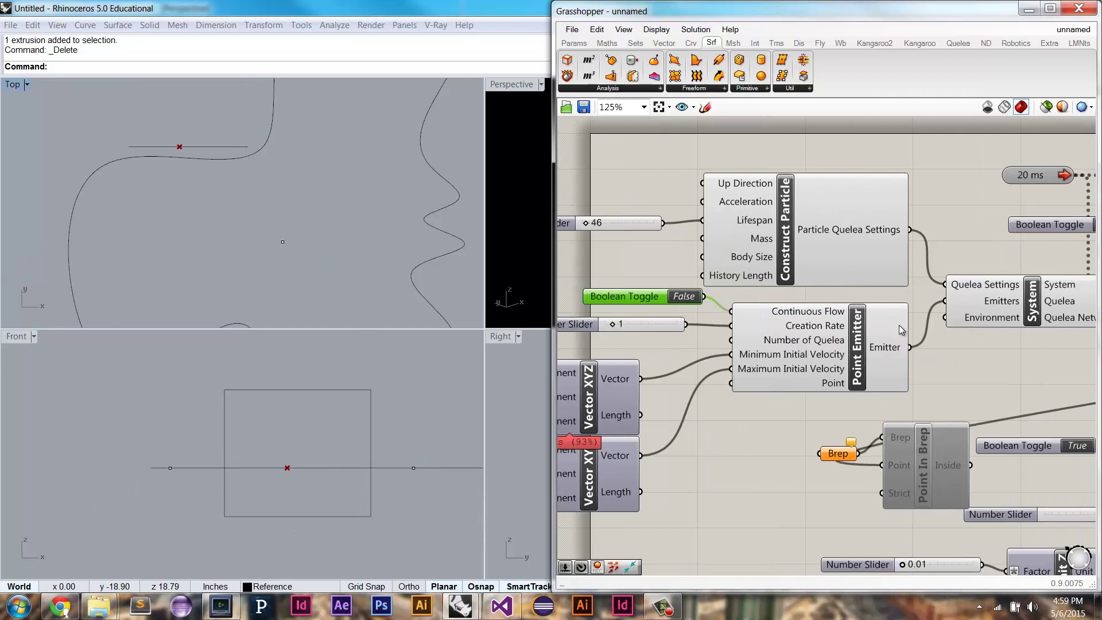
{"action": "right_click_drag", "start_coordinate": [908, 318], "coordinate": [800, 318]}
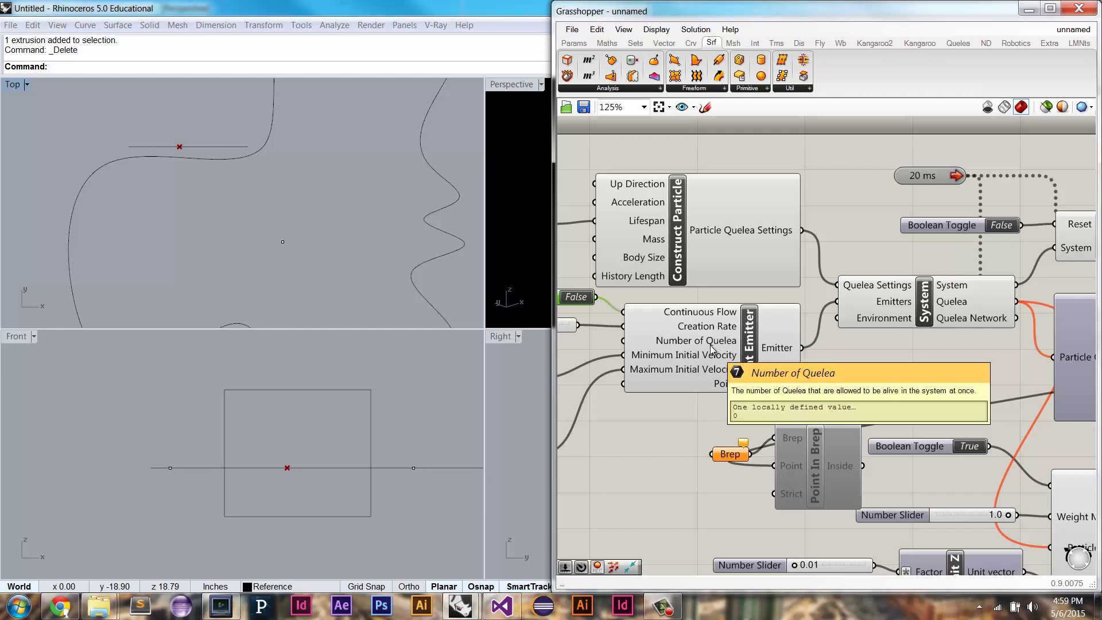
{"action": "right_click_drag", "start_coordinate": [776, 317], "coordinate": [933, 300]}
{"action": "right_click_drag", "start_coordinate": [766, 357], "coordinate": [873, 341]}
{"action": "left_click_drag", "start_coordinate": [743, 390], "coordinate": [793, 401]}
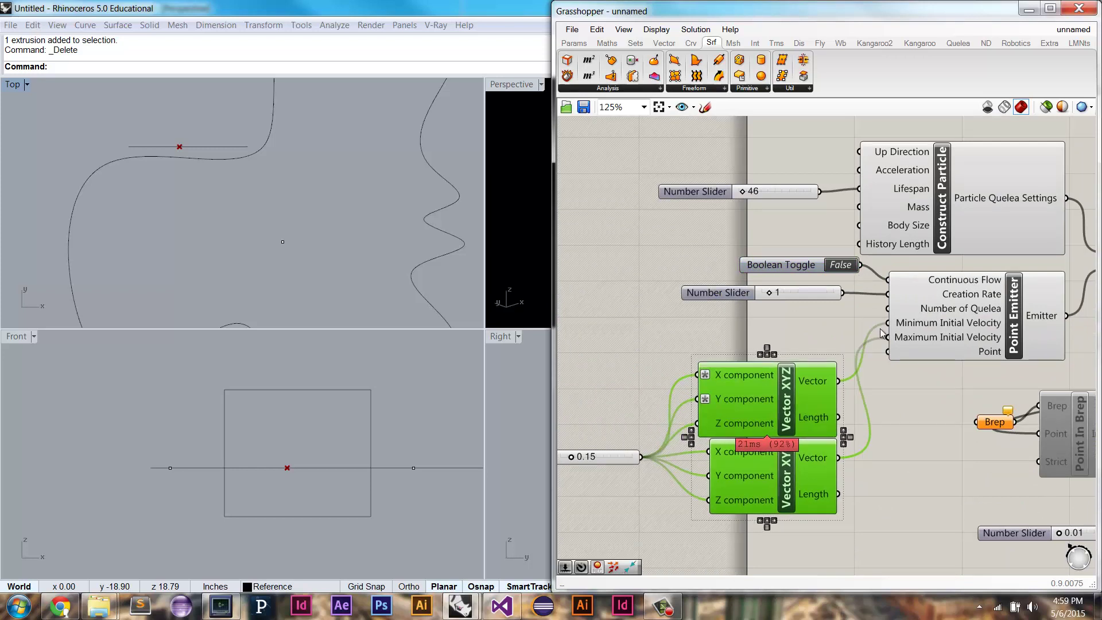
{"action": "double_click", "coordinate": [726, 317]}
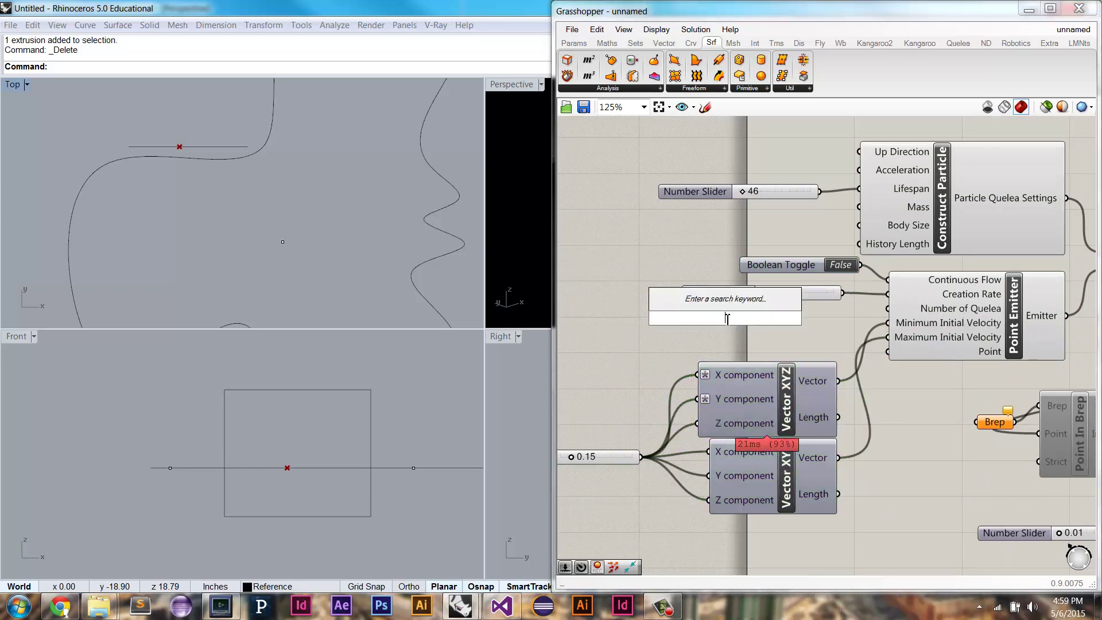
{"action": "type", "text": "15"}
{"action": "key", "text": "Return"}
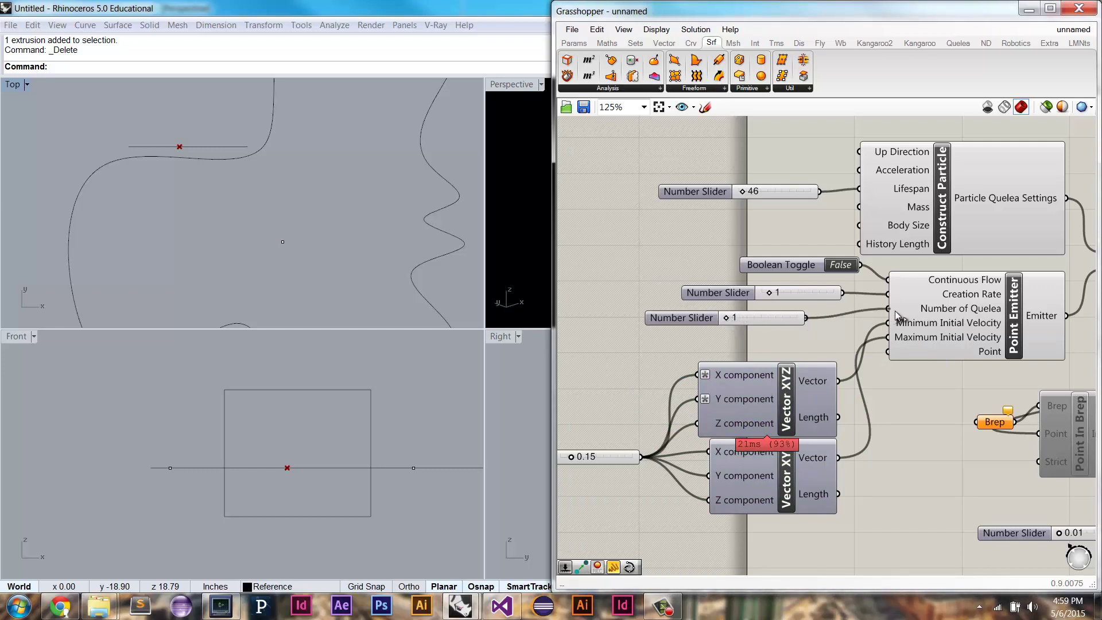
Set the Number of Quelea slider to 100 and restart the particle simulation with the Reset toggle.
{"action": "right_click_drag", "start_coordinate": [918, 313], "coordinate": [725, 314]}
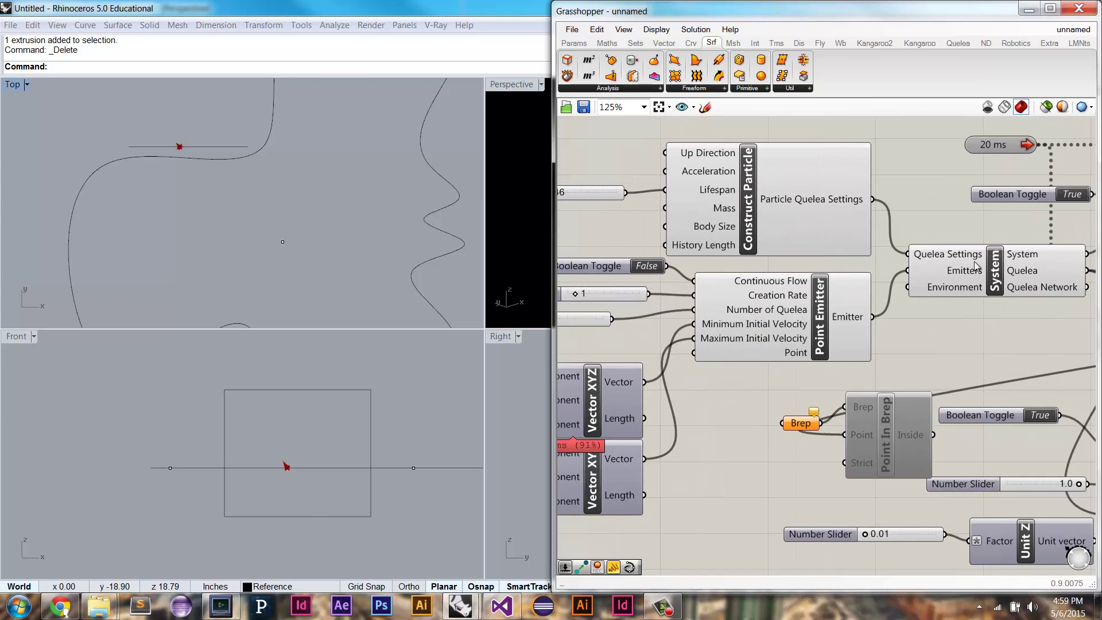
{"action": "double_click", "coordinate": [1071, 195]}
{"action": "double_click", "coordinate": [1071, 195]}
{"action": "right_click_drag", "start_coordinate": [722, 306], "coordinate": [812, 307]}
{"action": "right_click_drag", "start_coordinate": [984, 286], "coordinate": [854, 291]}
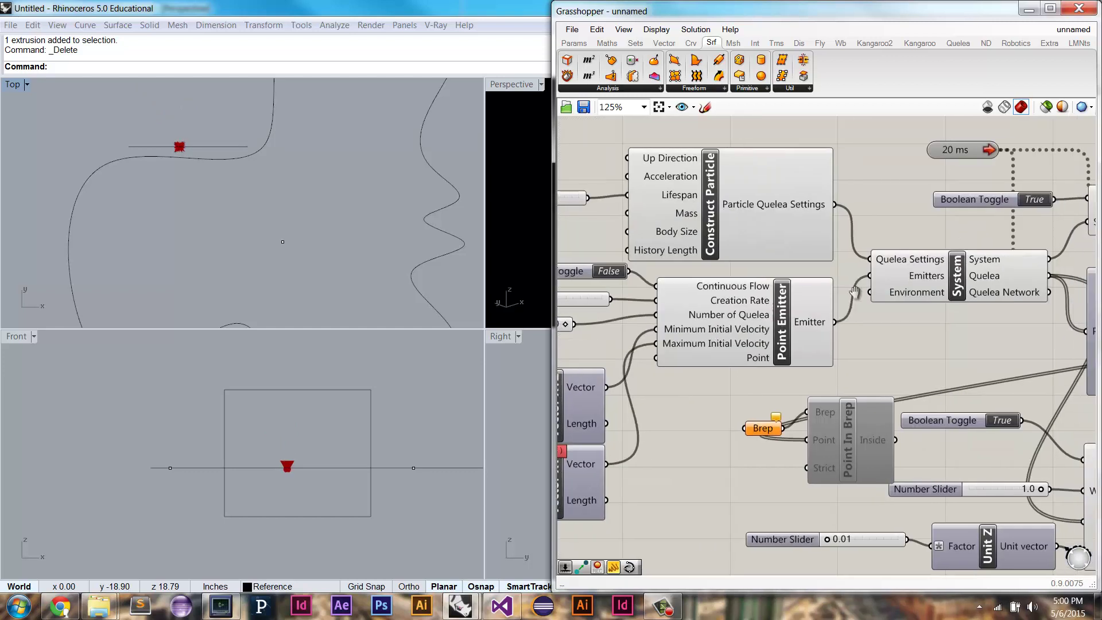
{"action": "double_click", "coordinate": [1036, 200]}
Switch the Point Emitter's Continuous Flow toggle to True and set the Number of Quelea slider to 1.
{"action": "right_click_drag", "start_coordinate": [655, 307], "coordinate": [684, 296]}
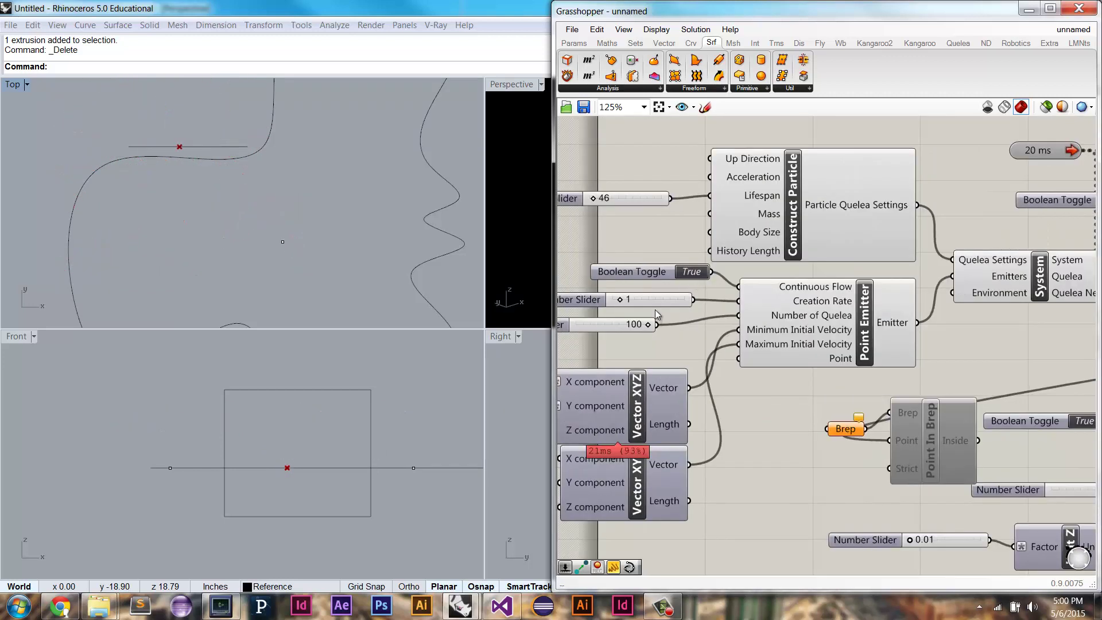
{"action": "right_click_drag", "start_coordinate": [769, 297], "coordinate": [926, 282]}
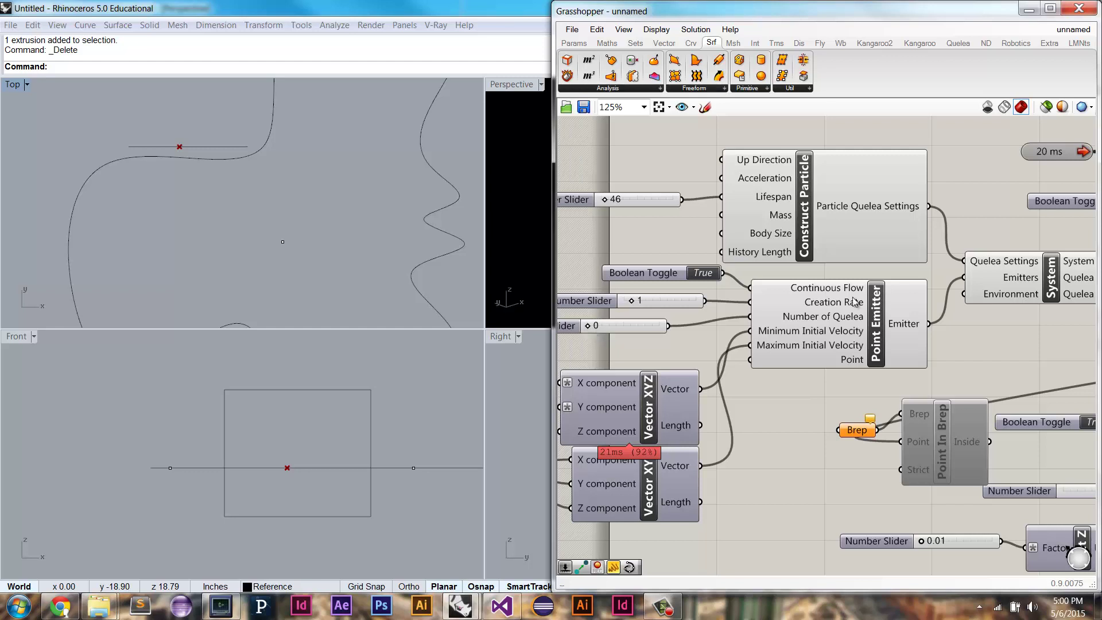
{"action": "right_click_drag", "start_coordinate": [853, 297], "coordinate": [885, 298]}
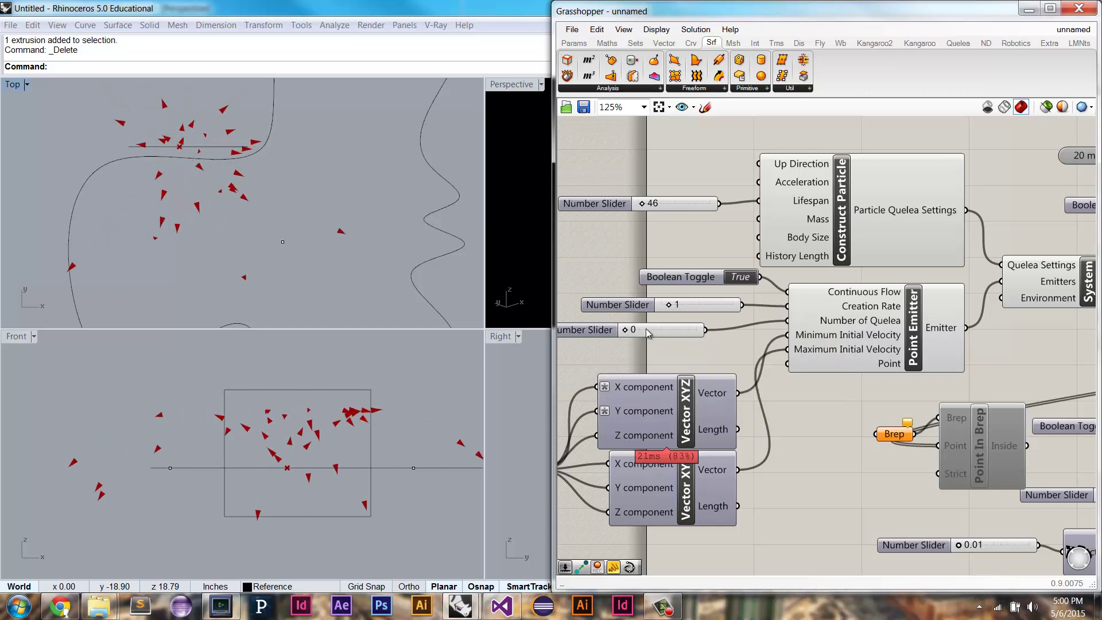
{"action": "left_click_drag", "start_coordinate": [625, 333], "coordinate": [626, 333]}
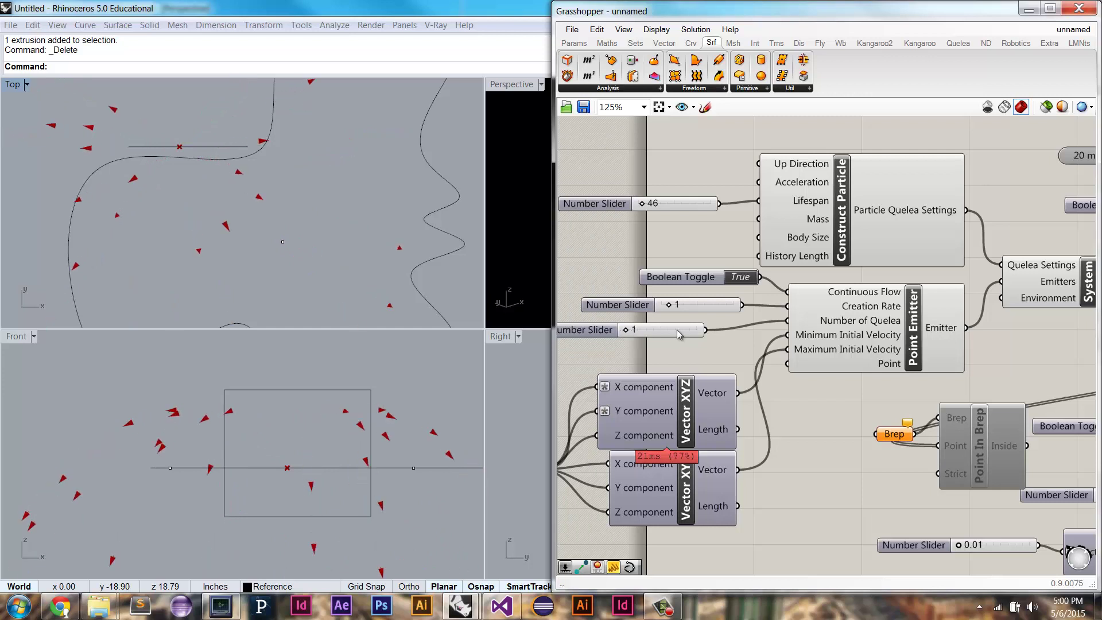
Set Construct Particle's Lifespan slider to 14 and the Point Emitter's Number of Quelea slider to 9.
{"action": "right_click_drag", "start_coordinate": [1021, 232], "coordinate": [907, 233]}
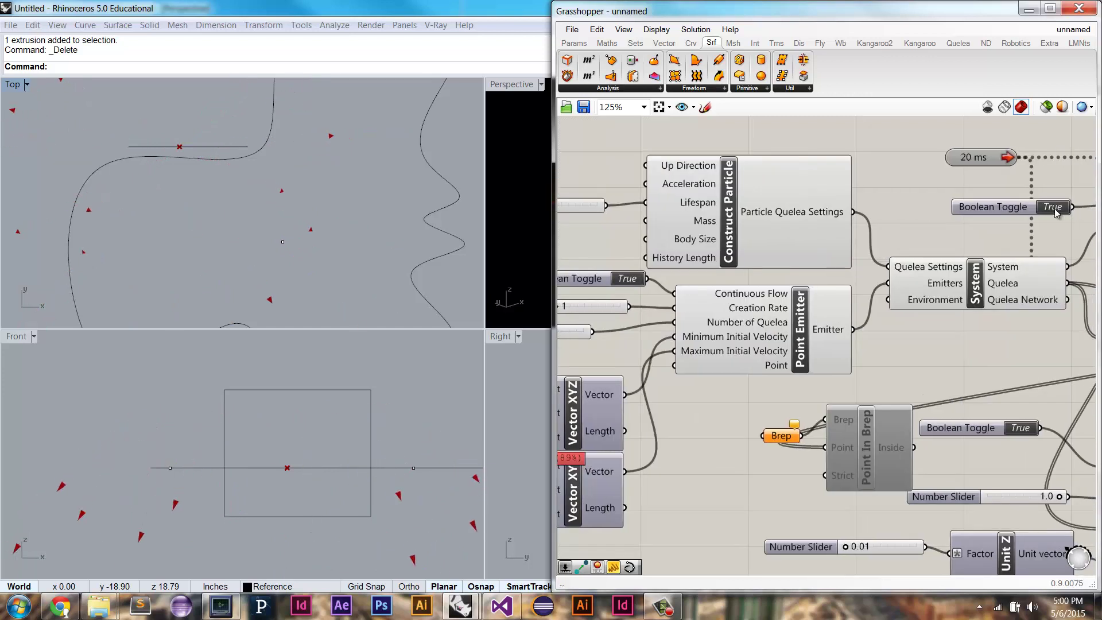
{"action": "mouse_move", "coordinate": [692, 319]}
{"action": "right_click_drag", "start_coordinate": [569, 247], "coordinate": [689, 253]}
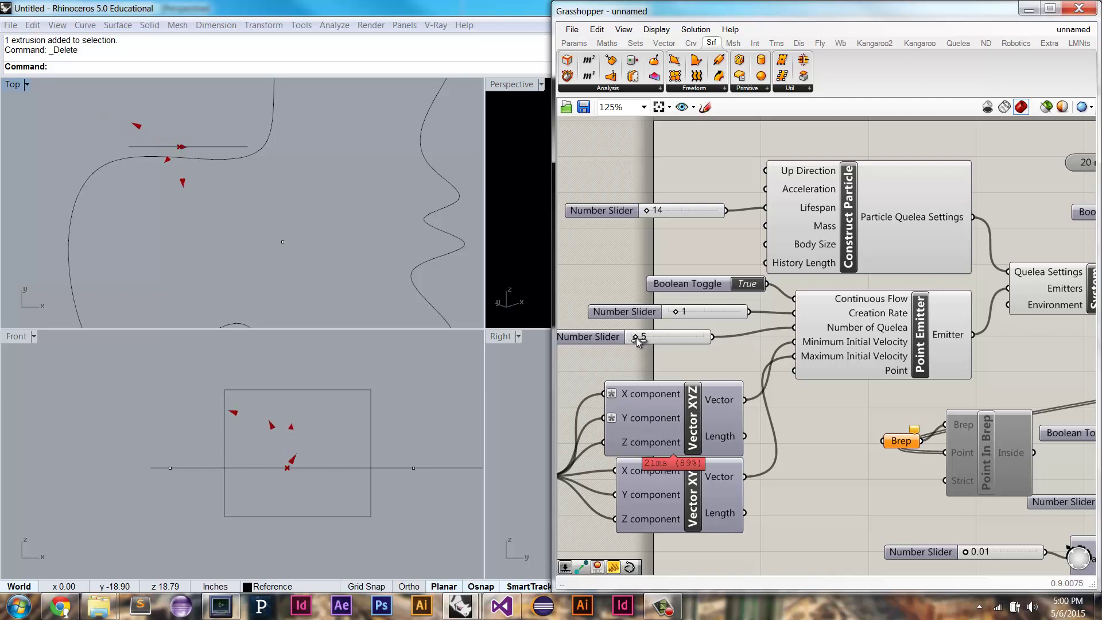
{"action": "mouse_move", "coordinate": [636, 339]}
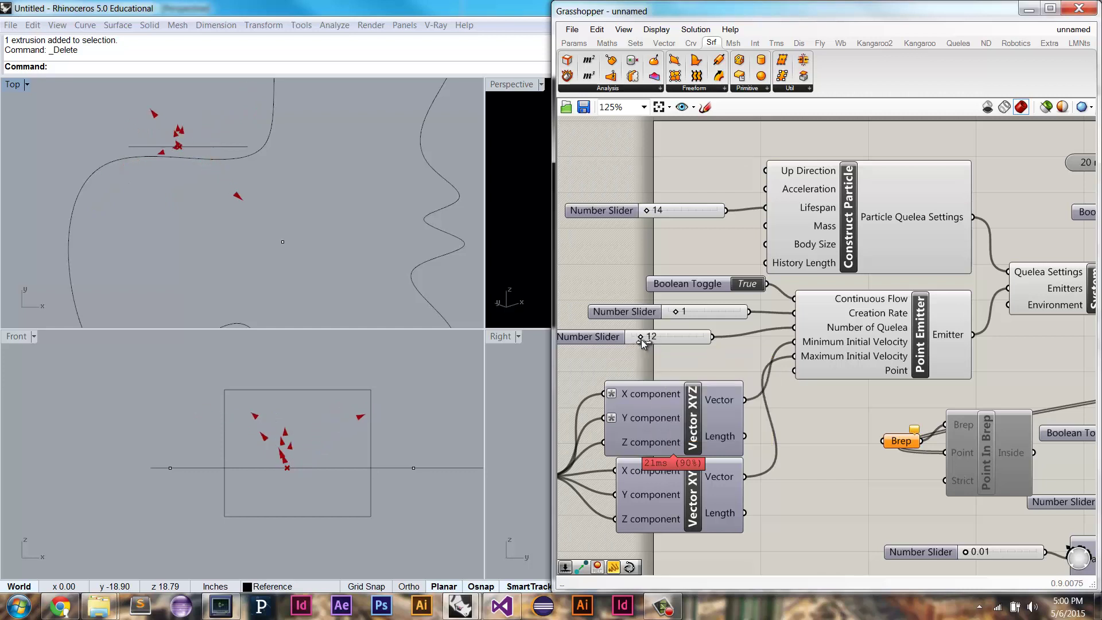
{"action": "left_click_drag", "start_coordinate": [641, 339], "coordinate": [640, 338]}
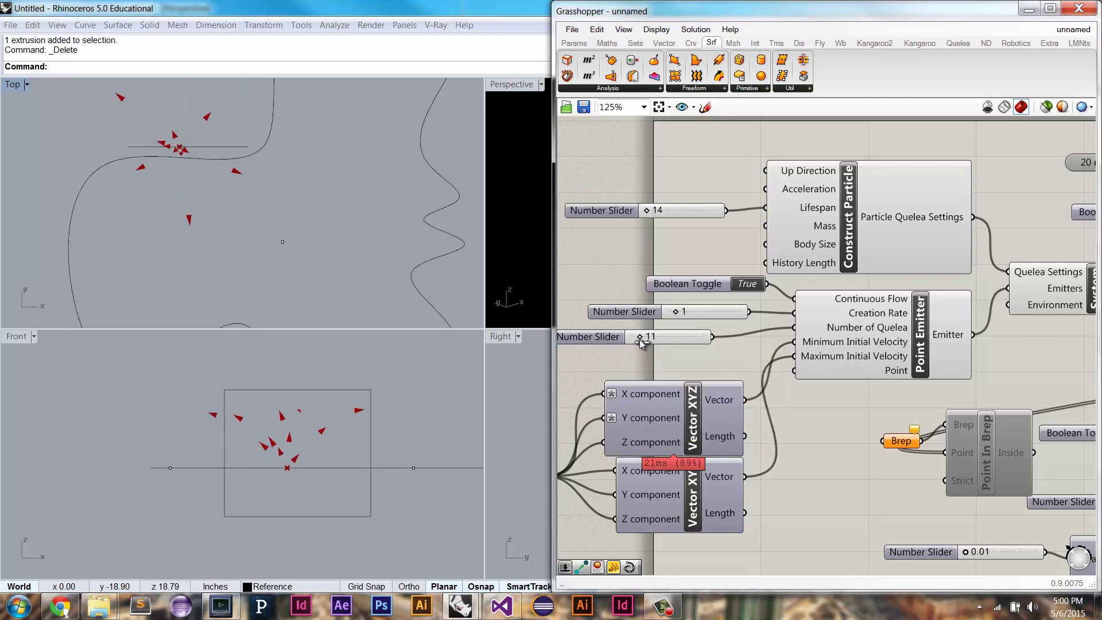
{"action": "mouse_move", "coordinate": [895, 375]}
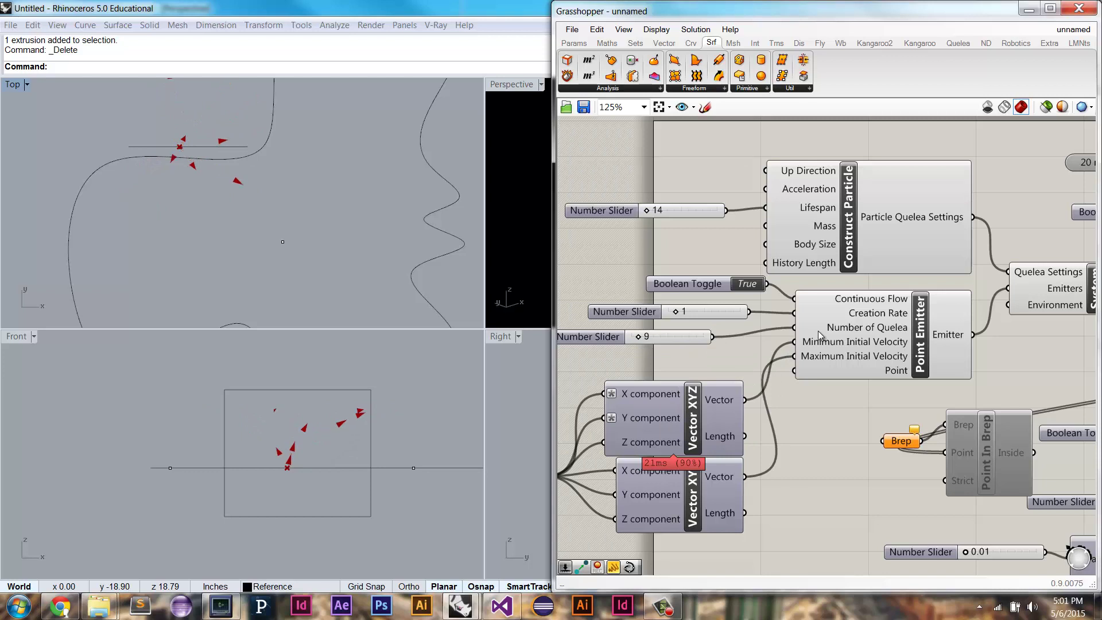
Delete the Number Slider feeding the Point Emitter's Number of Quelea input.
{"action": "left_click", "coordinate": [696, 339]}
{"action": "key", "text": "Delete"}
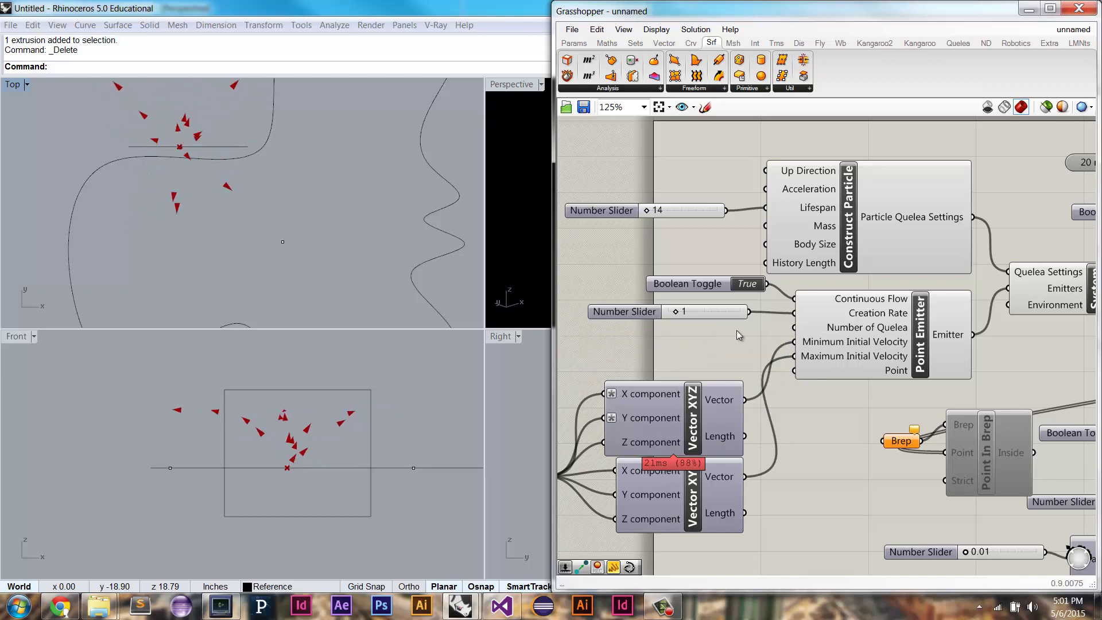
{"action": "right_click_drag", "start_coordinate": [771, 313], "coordinate": [780, 356]}
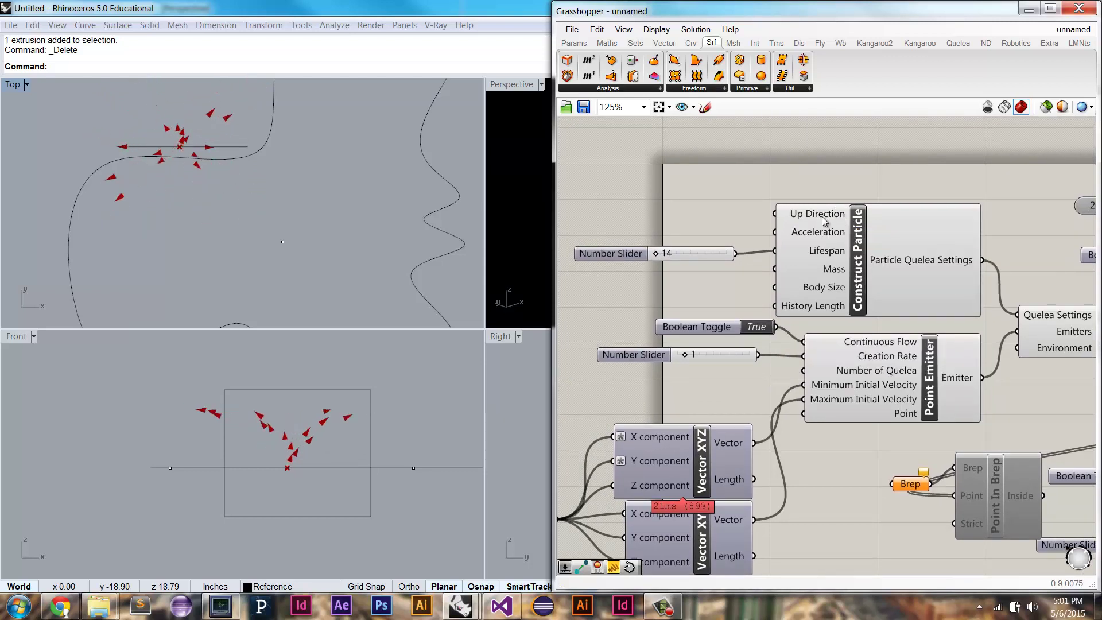
Add a Unit X vector component above the Lifespan slider and connect its output to Construct Particle's Acceleration input.
{"action": "left_click_drag", "start_coordinate": [719, 247], "coordinate": [731, 241]}
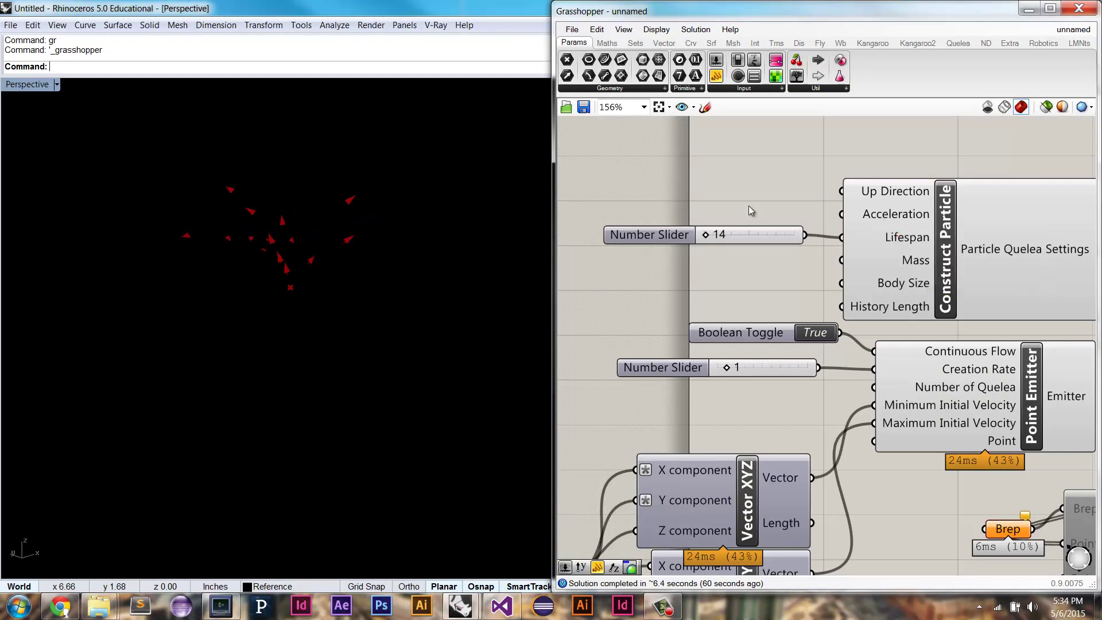
{"action": "double_click", "coordinate": [713, 194]}
{"action": "type", "text": "unit x"}
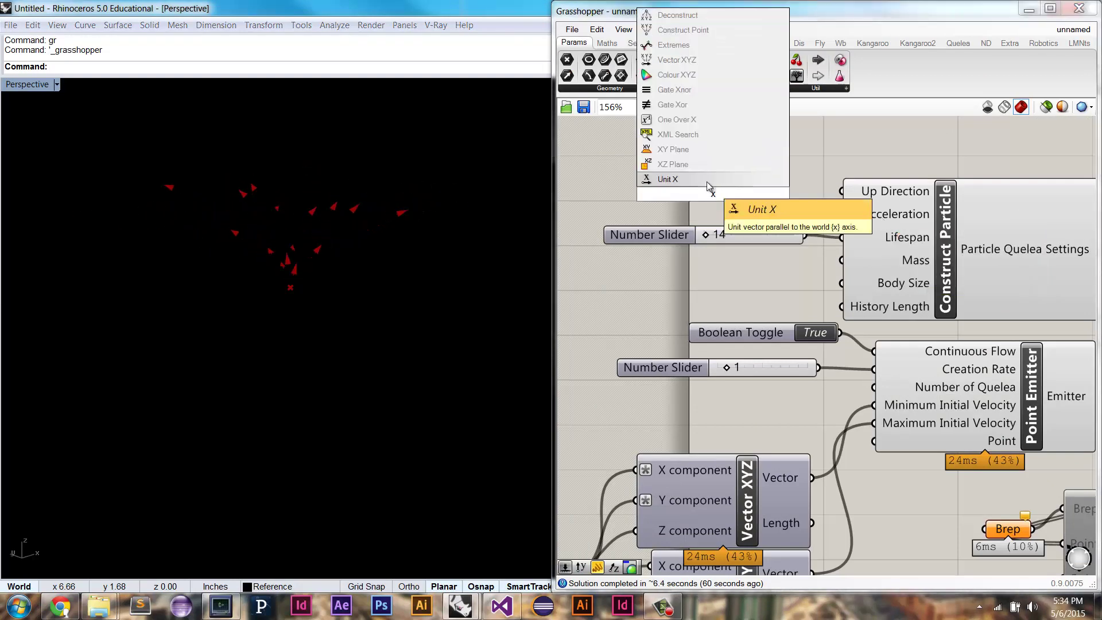
{"action": "left_click", "coordinate": [707, 181]}
{"action": "left_click_drag", "start_coordinate": [784, 193], "coordinate": [842, 213]}
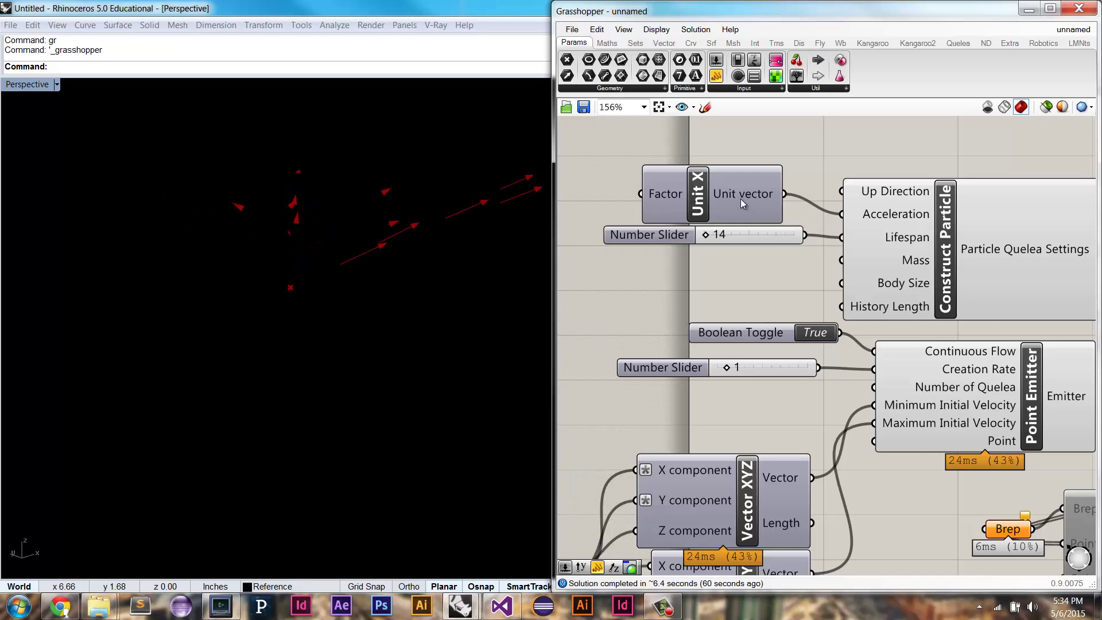
{"action": "left_click_drag", "start_coordinate": [732, 201], "coordinate": [745, 194]}
Add a Number Slider of 0.015 to Unit X's Factor input and raise its value to 0.100.
{"action": "right_click_drag", "start_coordinate": [629, 197], "coordinate": [737, 202]}
{"action": "double_click", "coordinate": [665, 197]}
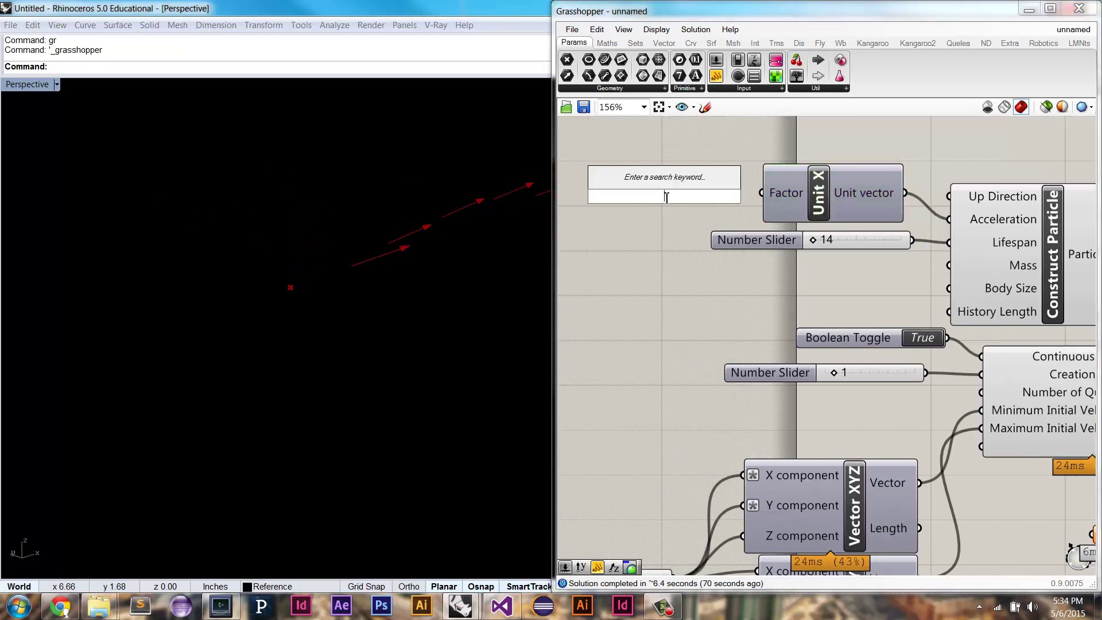
{"action": "type", "text": ".0"}
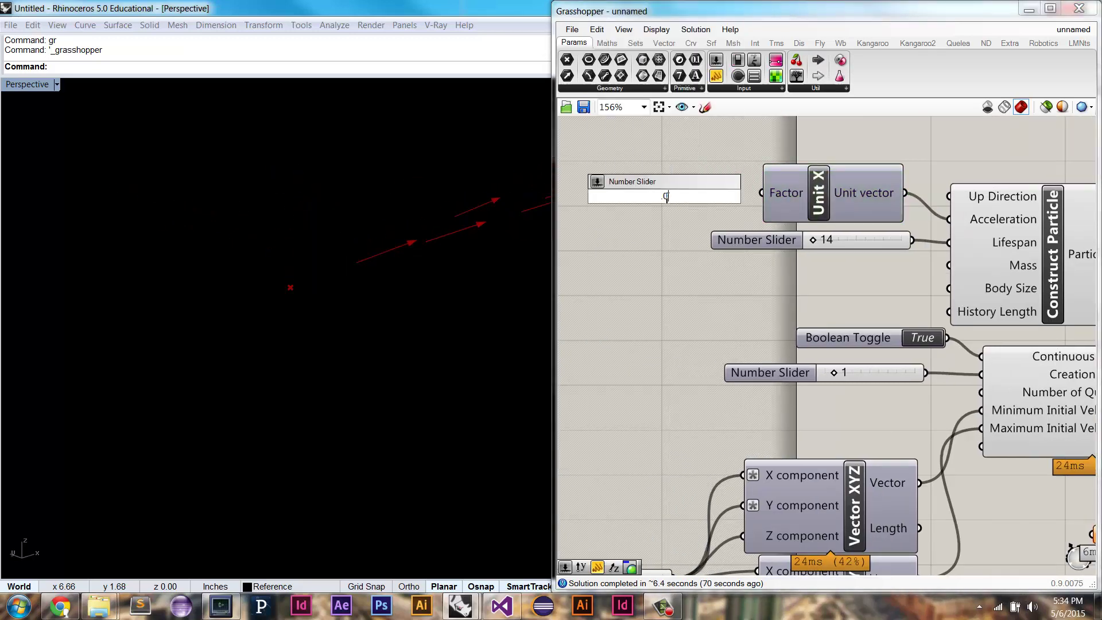
{"action": "type", "text": ".015"}
{"action": "key", "text": "Return"}
{"action": "left_click", "coordinate": [670, 196]}
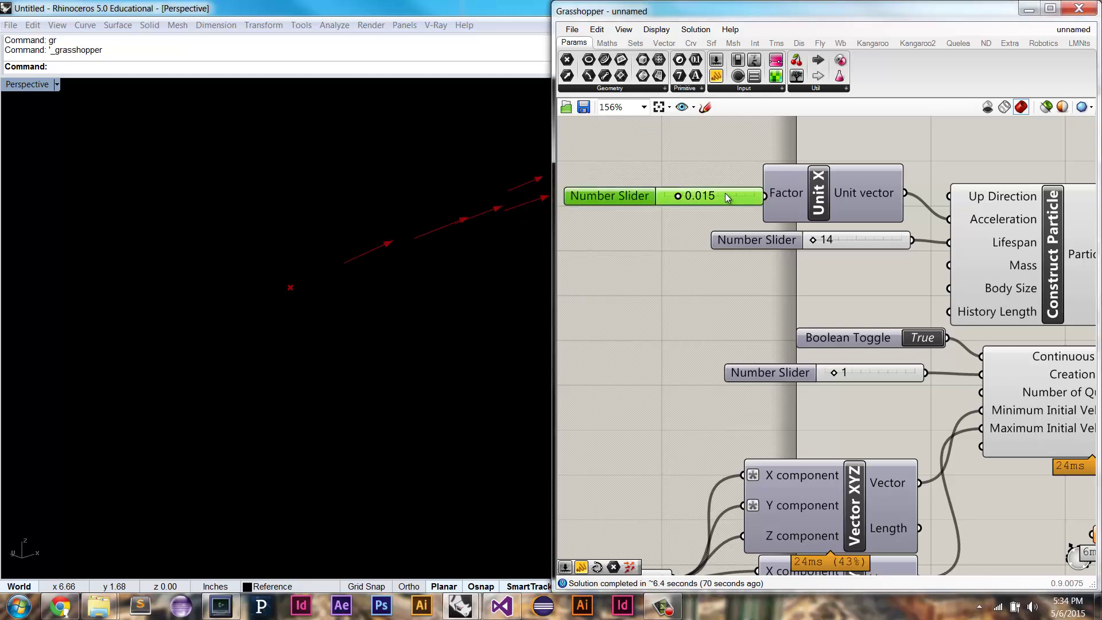
{"action": "left_click_drag", "start_coordinate": [754, 195], "coordinate": [708, 194]}
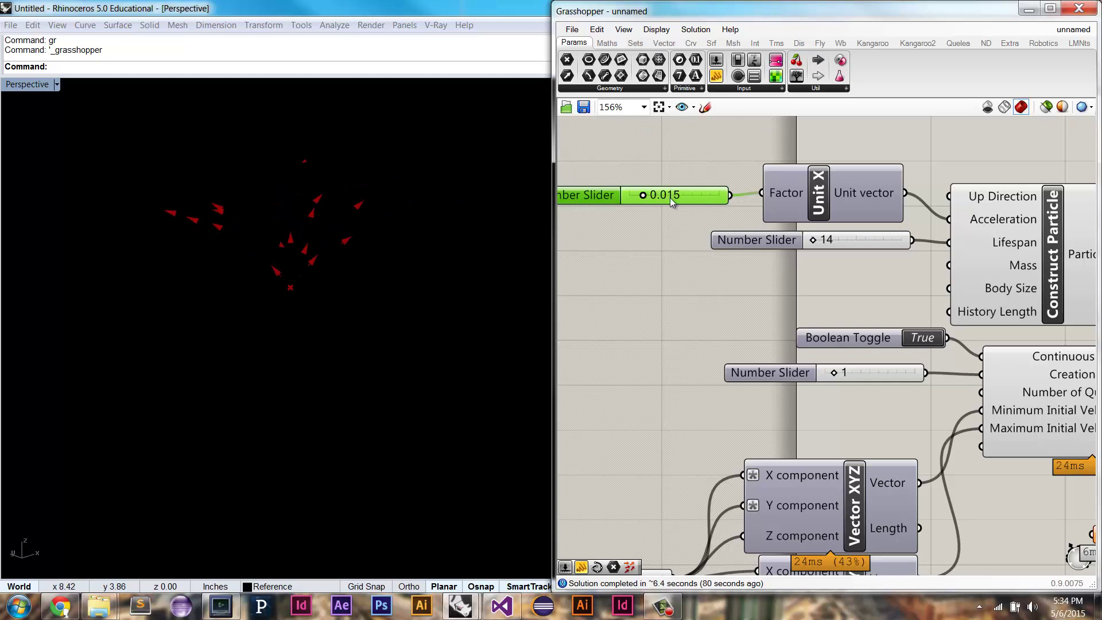
{"action": "left_click_drag", "start_coordinate": [642, 194], "coordinate": [802, 201]}
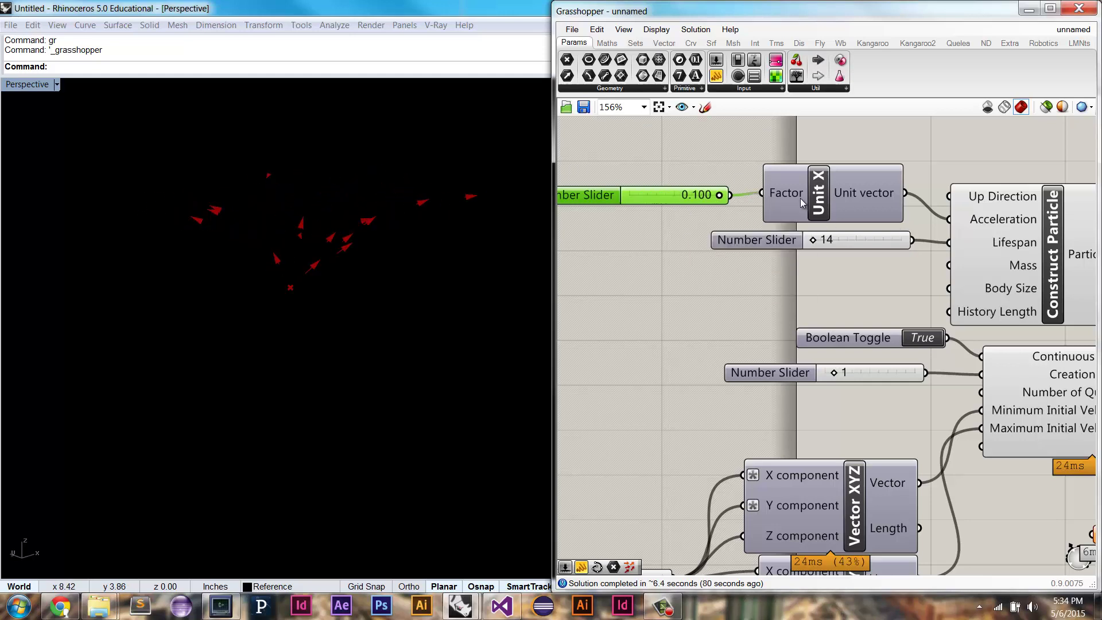
{"action": "right_click_drag", "start_coordinate": [404, 264], "coordinate": [384, 261]}
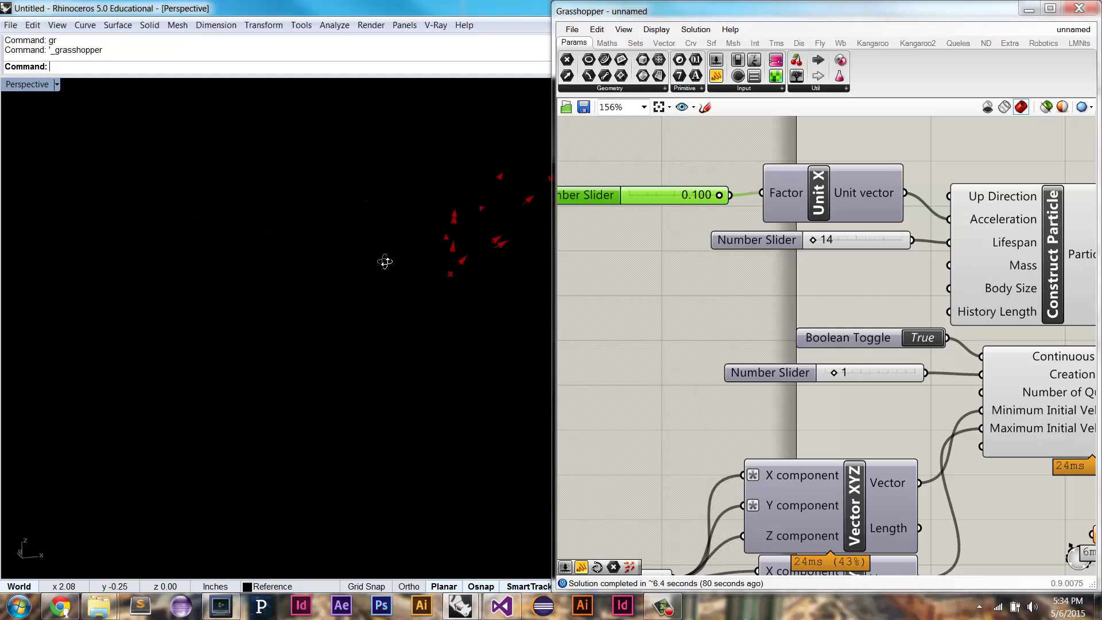
Disconnect Unit X from Construct Particle's Acceleration input and delete it together with its Factor slider.
{"action": "right_click_drag", "start_coordinate": [948, 218], "coordinate": [908, 222]}
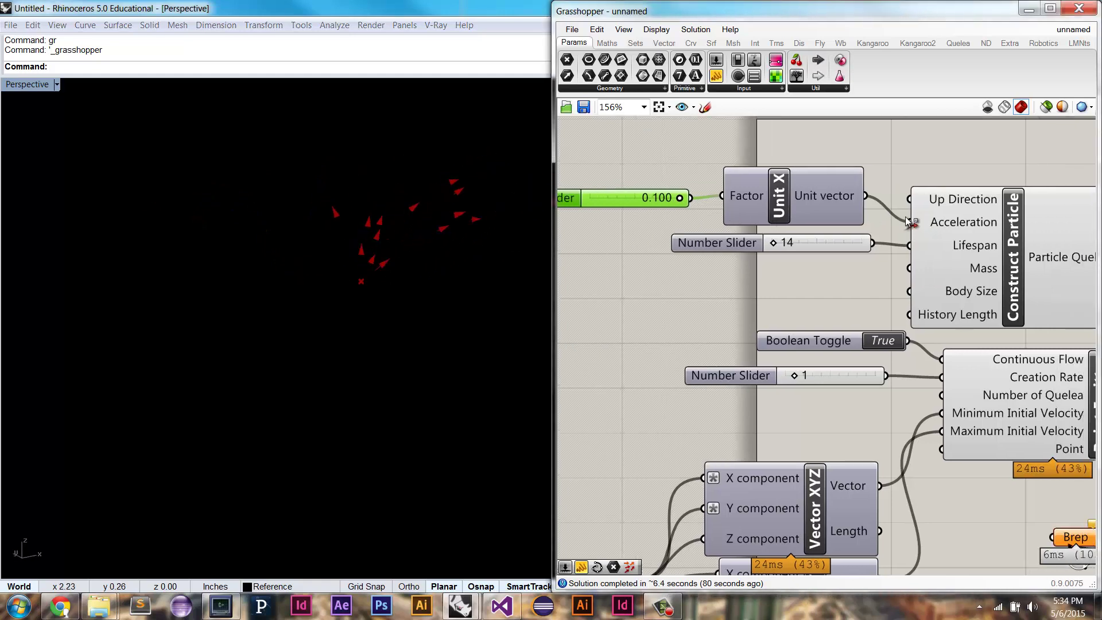
{"action": "left_click_drag", "start_coordinate": [908, 221], "coordinate": [865, 195], "text": "ctrl"}
{"action": "left_click_drag", "start_coordinate": [876, 147], "coordinate": [657, 203]}
{"action": "key", "text": "Delete"}
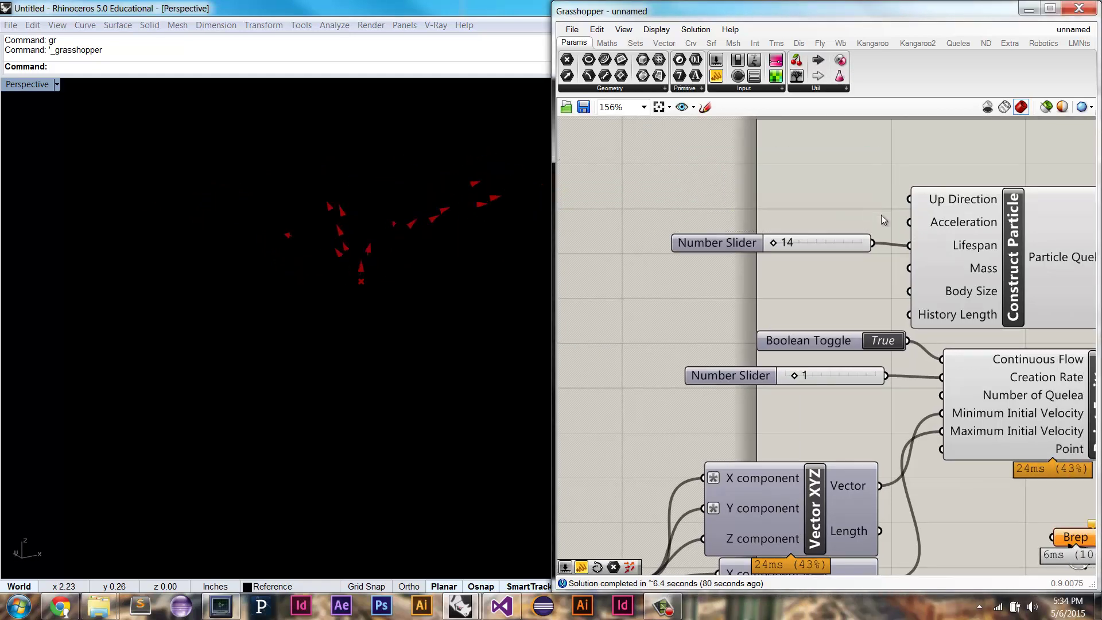
Set Construct Particle's Lifespan slider to 26.
{"action": "right_click_drag", "start_coordinate": [829, 222], "coordinate": [751, 225]}
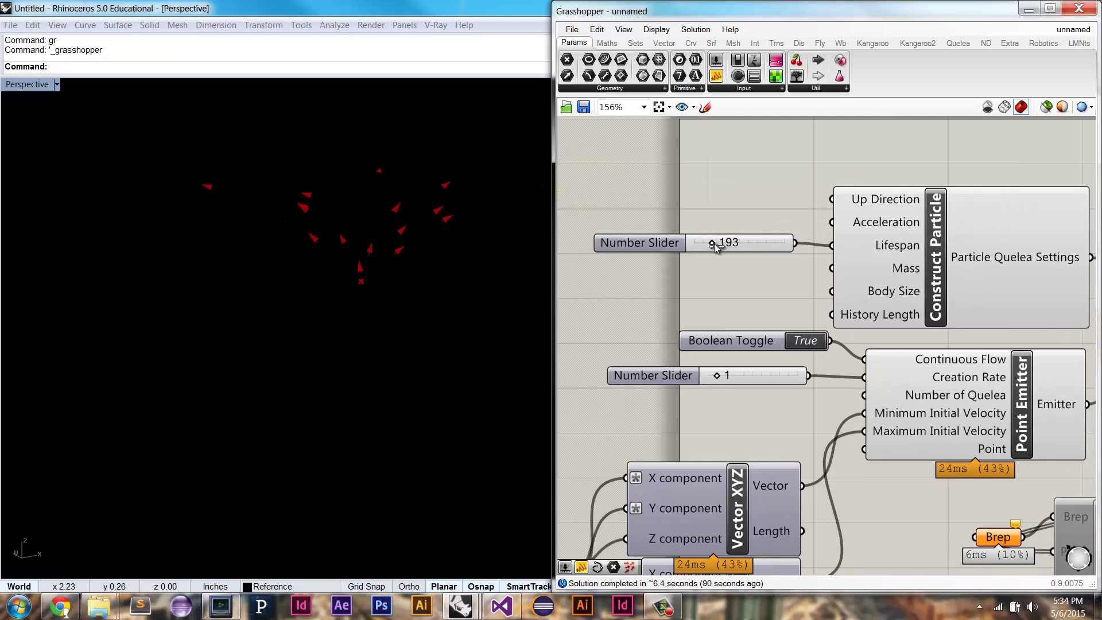
{"action": "mouse_move", "coordinate": [714, 244]}
{"action": "left_mouse_down"}
{"action": "mouse_move", "coordinate": [699, 243]}
{"action": "mouse_move", "coordinate": [739, 246]}
{"action": "mouse_move", "coordinate": [704, 243]}
{"action": "left_mouse_up"}
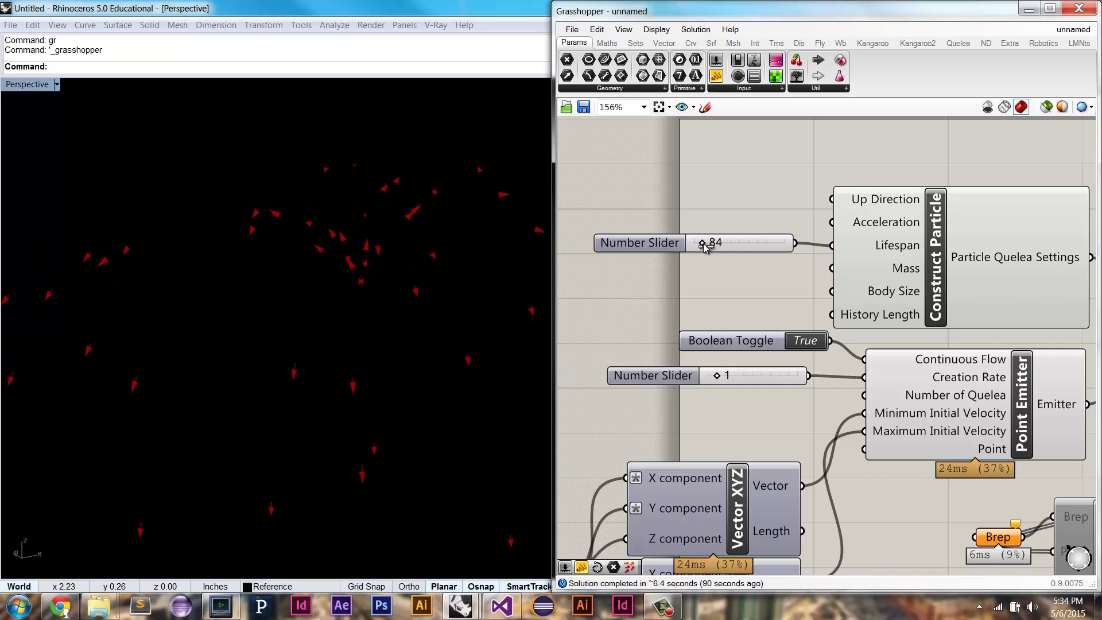
{"action": "right_click_drag", "start_coordinate": [763, 269], "coordinate": [729, 268]}
{"action": "left_click_drag", "start_coordinate": [668, 242], "coordinate": [666, 244]}
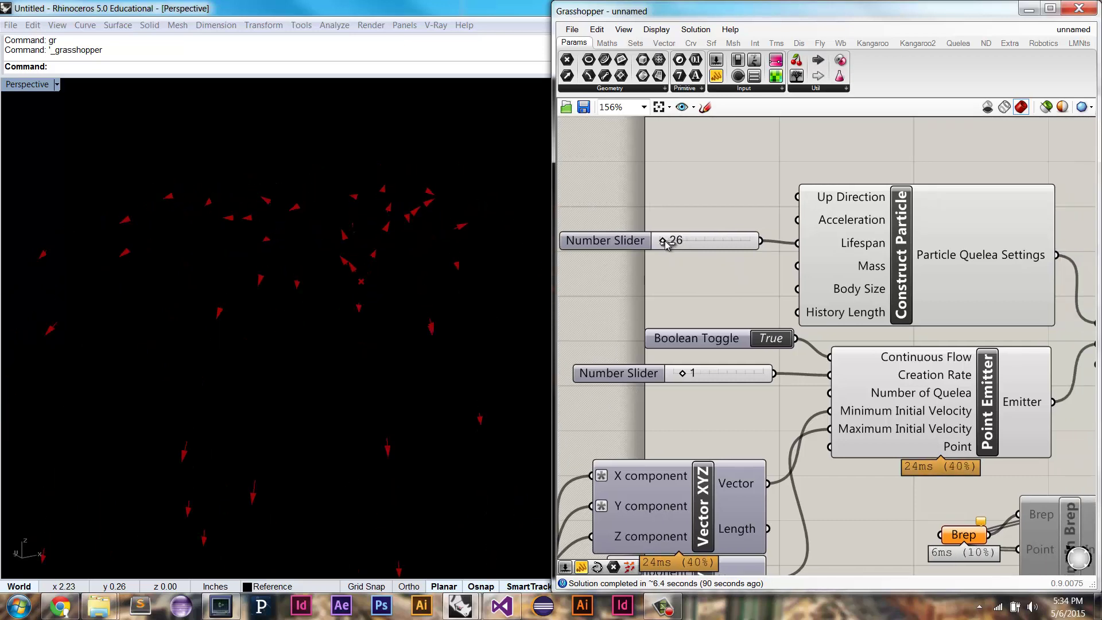
Add a Number Slider with the value 10 and connect it to Construct Particle's Mass input.
{"action": "mouse_move", "coordinate": [865, 266]}
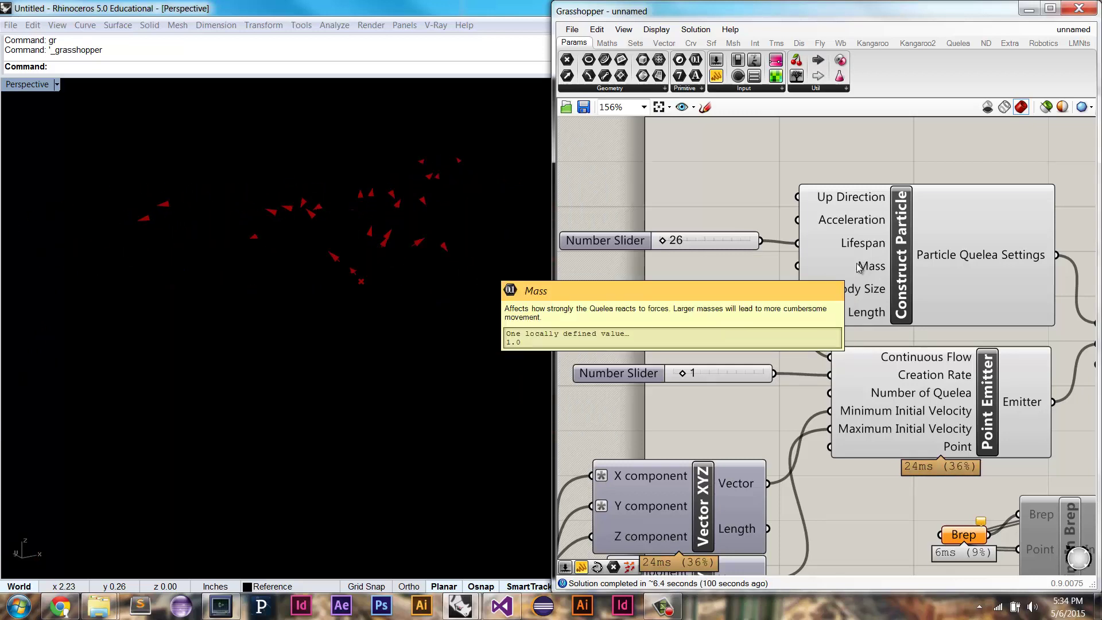
{"action": "double_click", "coordinate": [658, 277]}
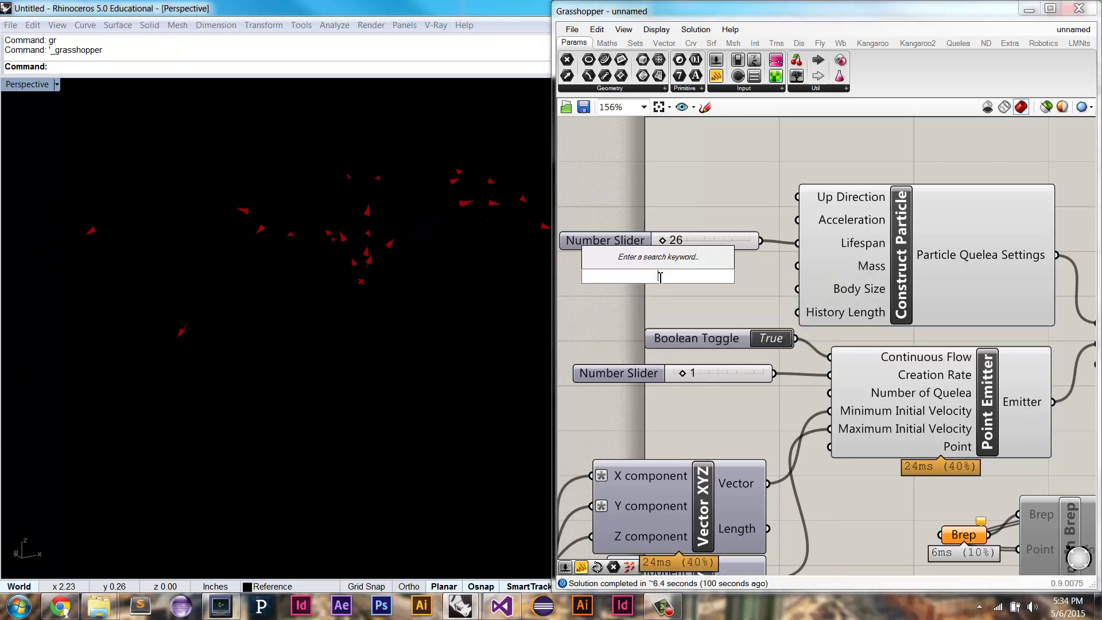
{"action": "type", "text": "1"}
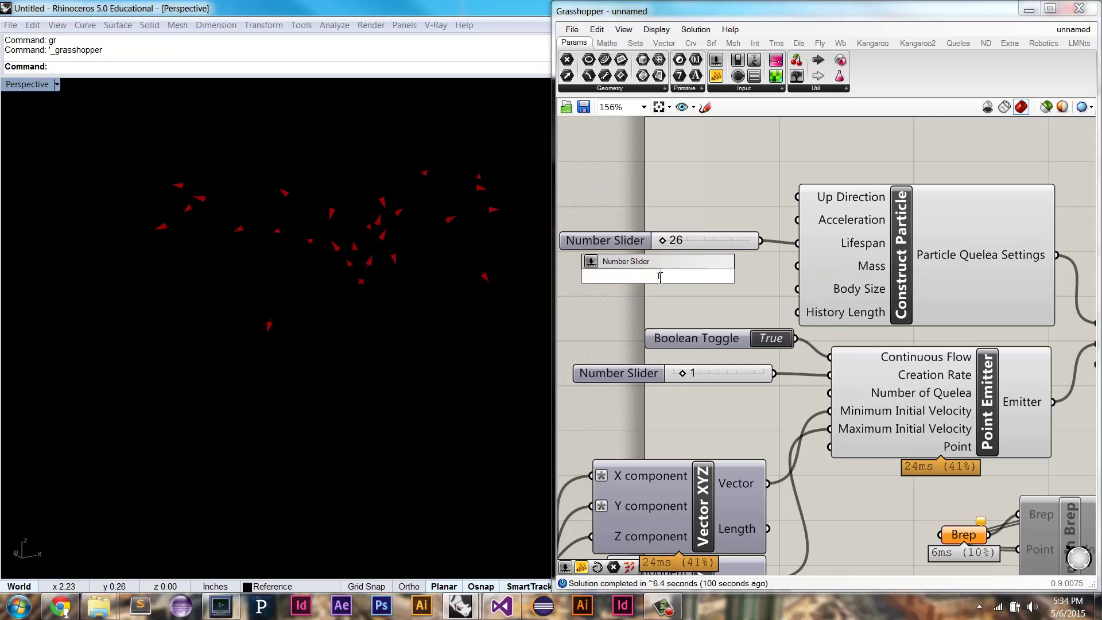
{"action": "type", "text": "0"}
{"action": "key", "text": "Return"}
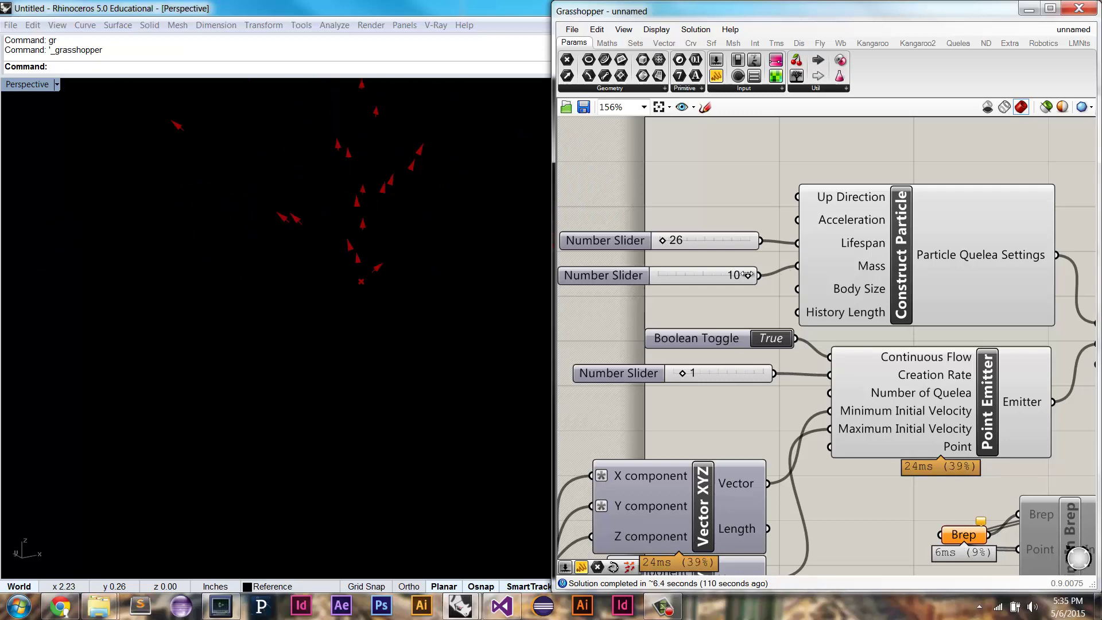
Set Construct Particle's Mass slider to 2 and its Lifespan slider to 109.
{"action": "left_click_drag", "start_coordinate": [746, 276], "coordinate": [669, 276]}
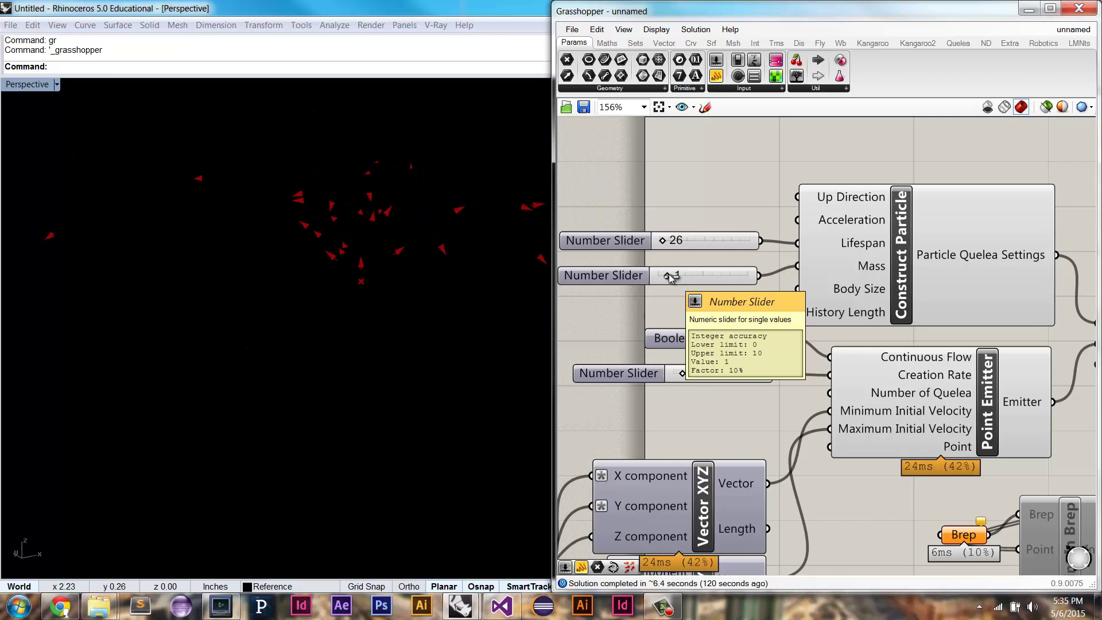
{"action": "left_click_drag", "start_coordinate": [668, 273], "coordinate": [676, 277]}
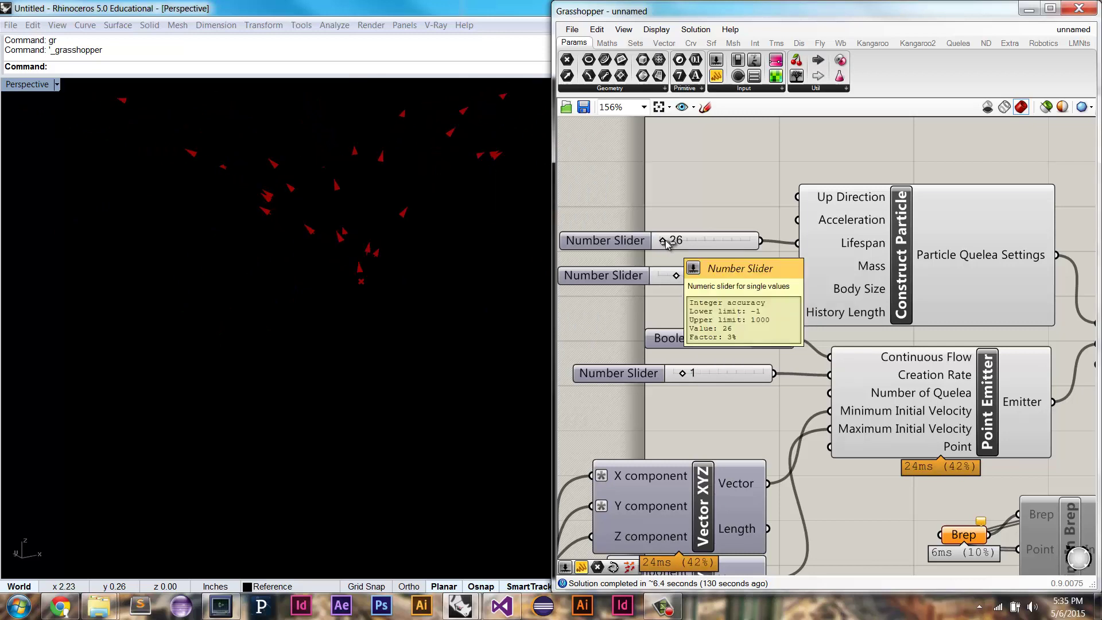
{"action": "left_click_drag", "start_coordinate": [665, 242], "coordinate": [674, 243]}
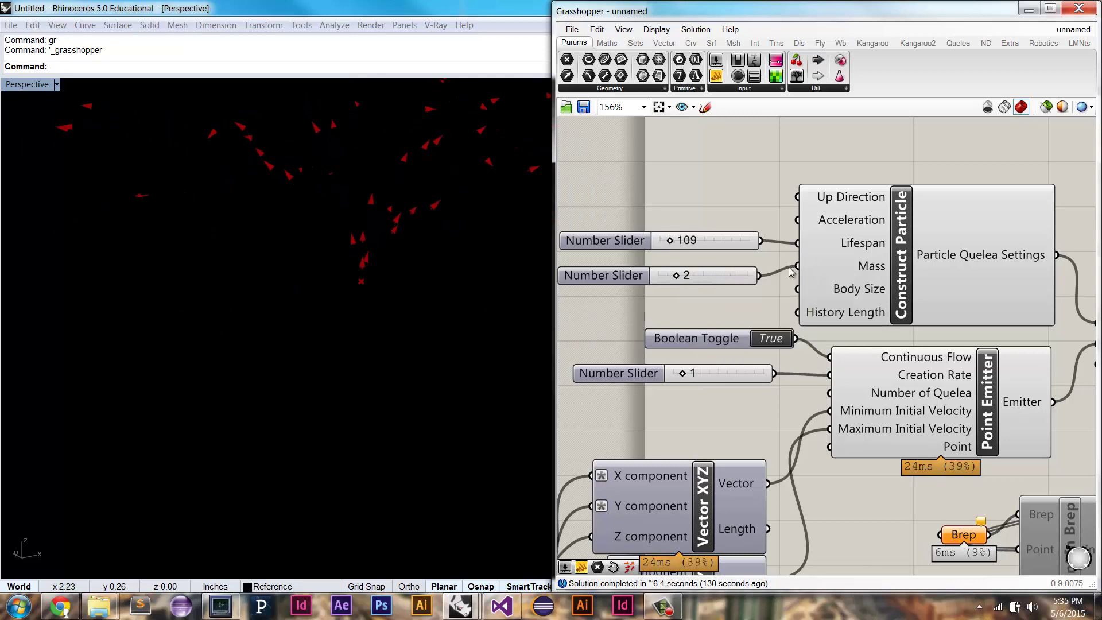
Disconnect and delete Construct Particle's Mass slider, and set its Lifespan slider to 71.
{"action": "left_click_drag", "start_coordinate": [795, 265], "coordinate": [759, 275], "text": "ctrl"}
{"action": "left_click", "coordinate": [743, 277]}
{"action": "key", "text": "Delete"}
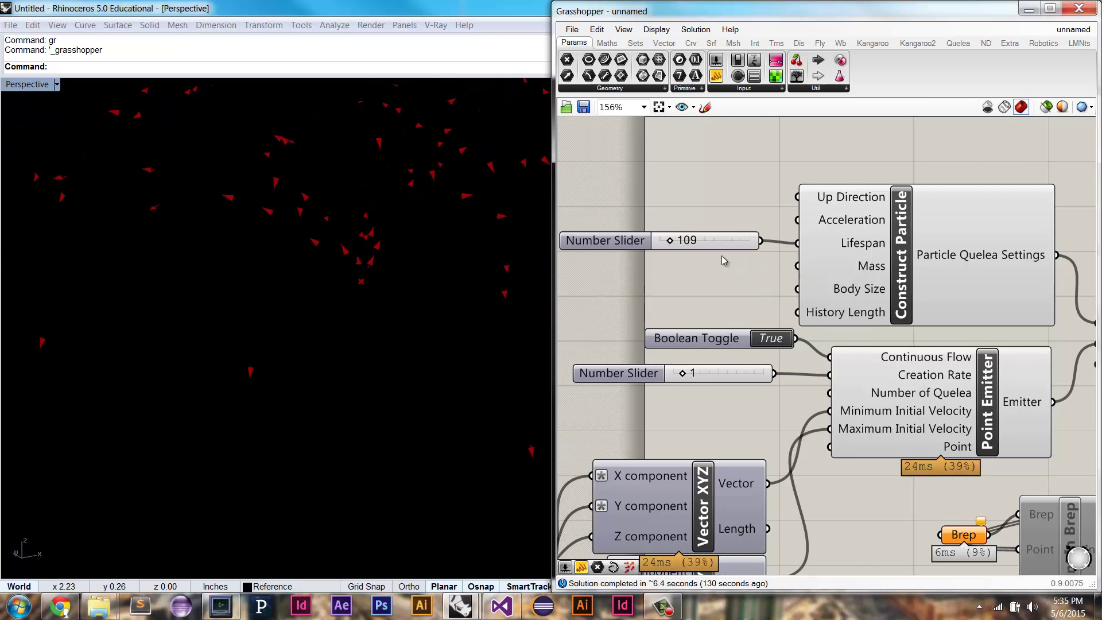
{"action": "left_click_drag", "start_coordinate": [679, 246], "coordinate": [674, 246]}
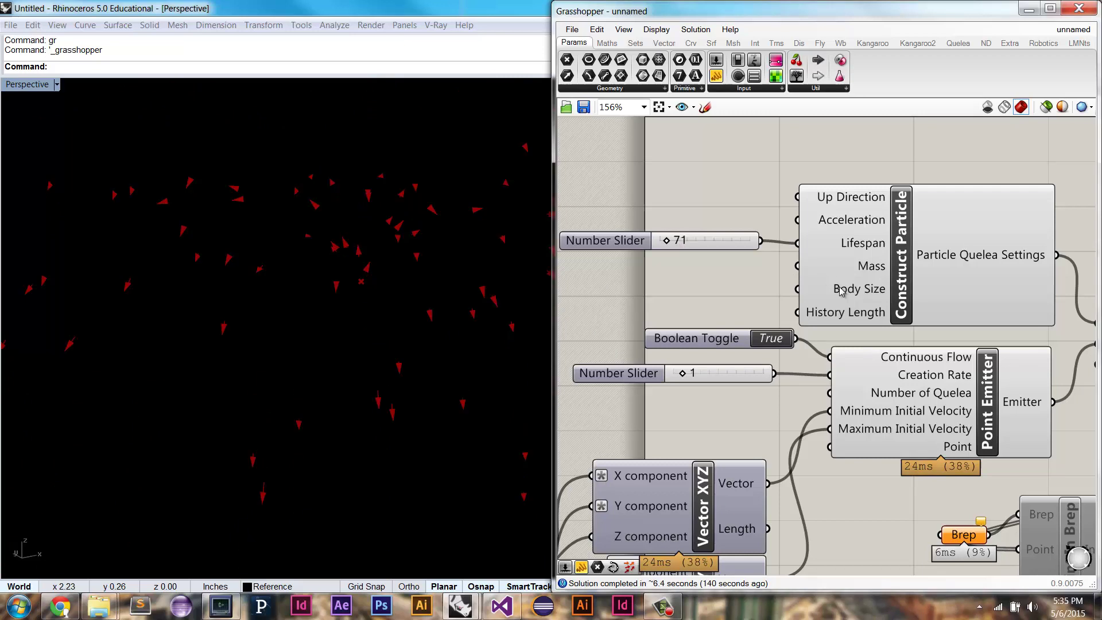
{"action": "mouse_move", "coordinate": [841, 291]}
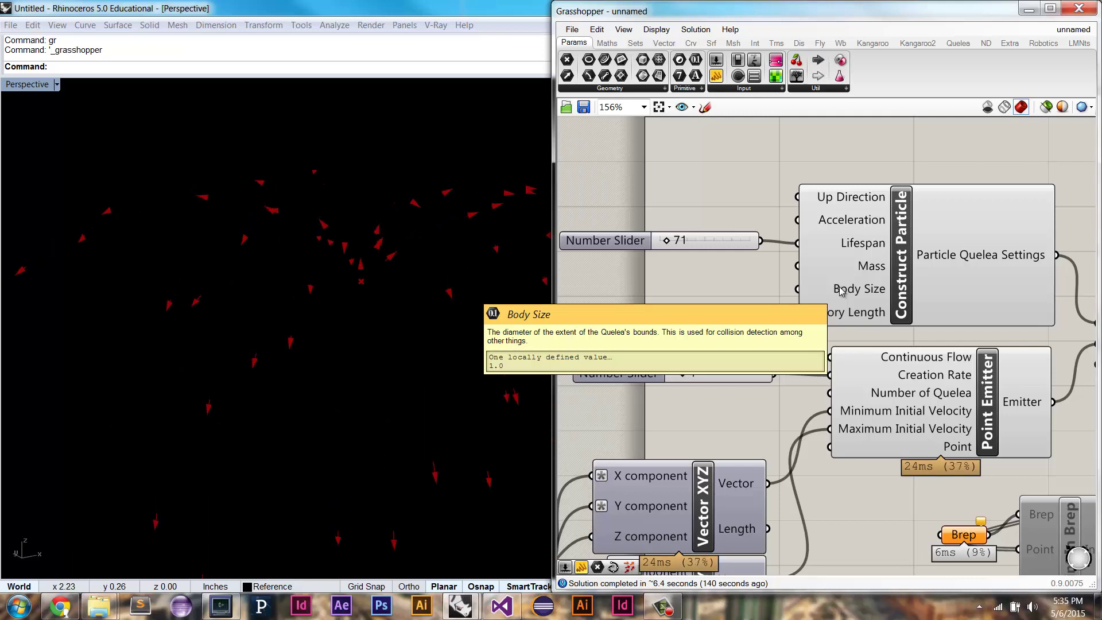
Delete the Brep parameter and the Point In Brep component below the Point Emitter.
{"action": "right_click_drag", "start_coordinate": [927, 339], "coordinate": [875, 301]}
{"action": "scroll", "coordinate": [875, 301], "scroll_direction": "down", "scroll_amount": 2}
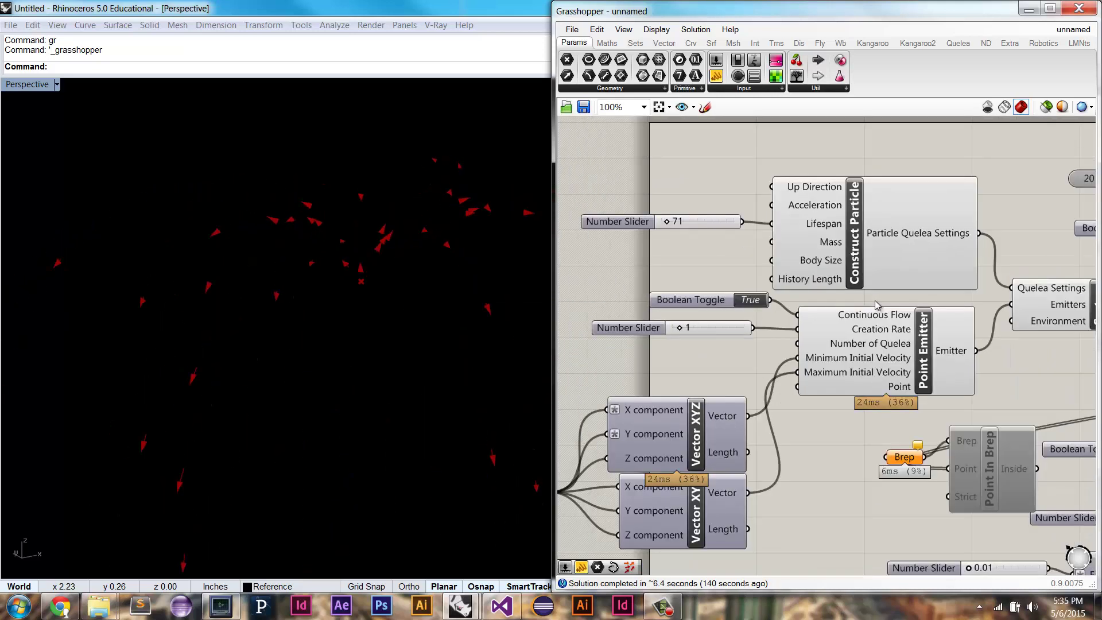
{"action": "left_click_drag", "start_coordinate": [974, 479], "coordinate": [897, 416]}
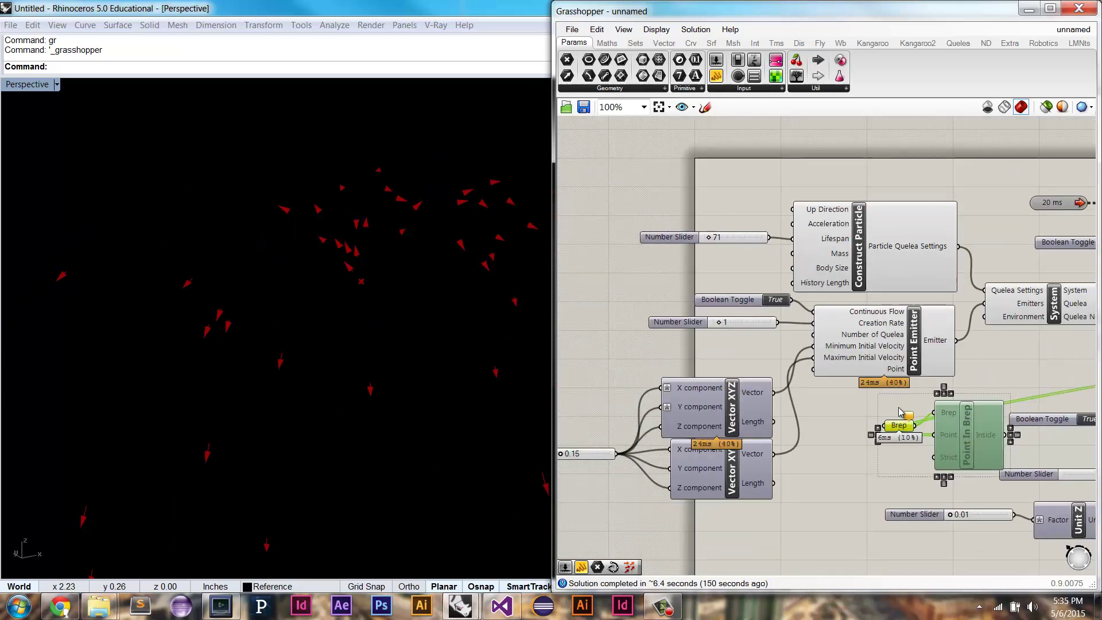
{"action": "key", "text": "Delete"}
{"action": "double_click", "coordinate": [882, 436]}
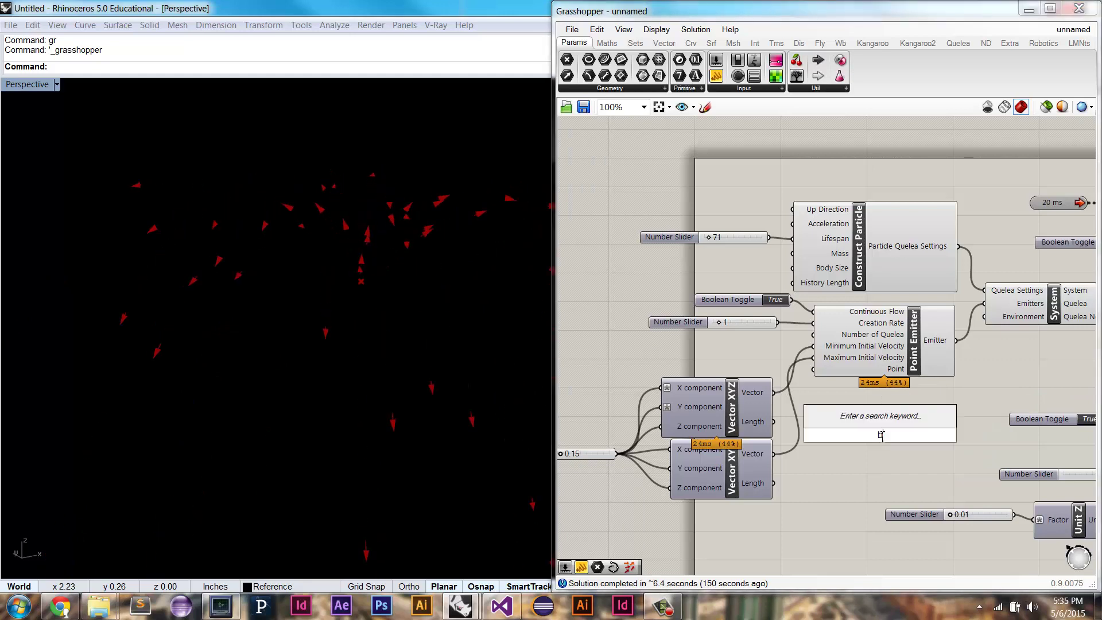
{"action": "type", "text": "box env"}
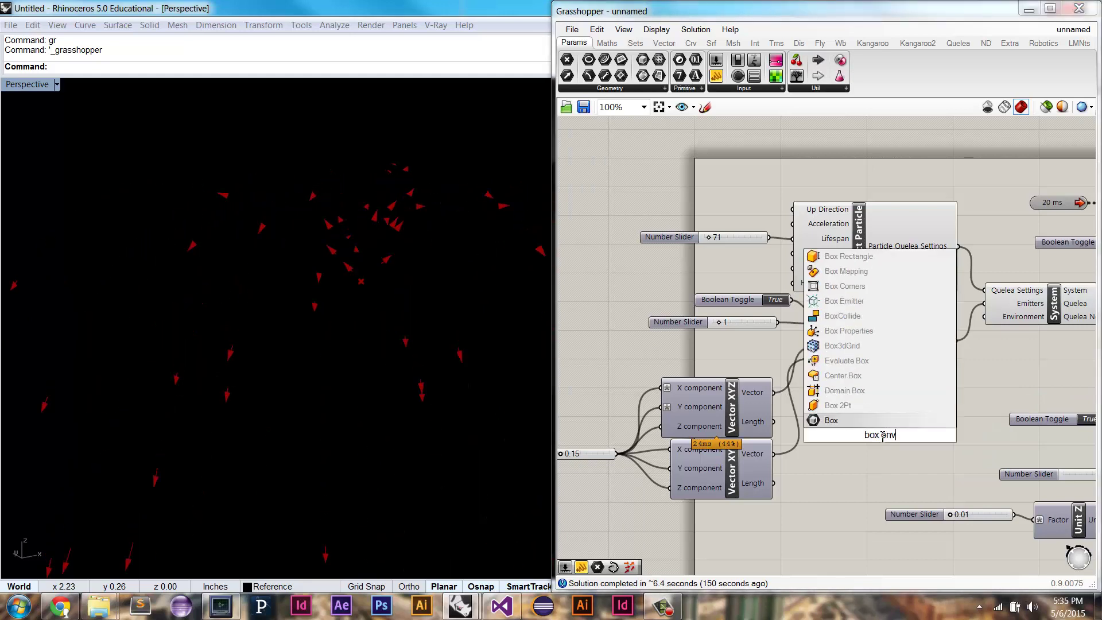
{"action": "left_click", "coordinate": [888, 300]}
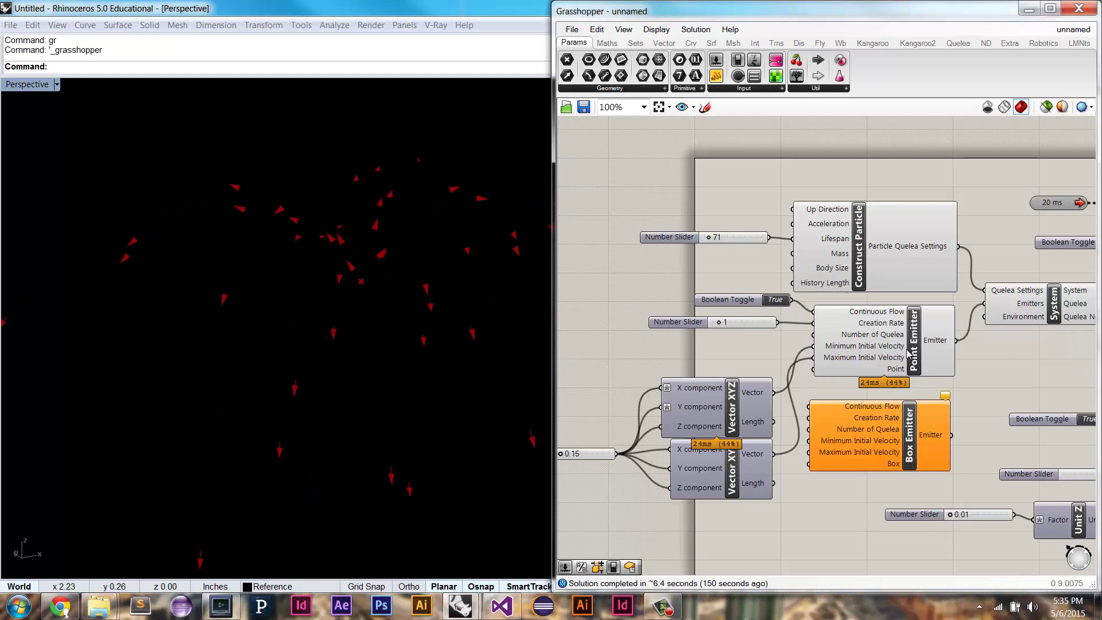
Add an Axis Aligned Box Environment component and place it below the Unit Z component's 0.01 slider.
{"action": "double_click", "coordinate": [915, 434]}
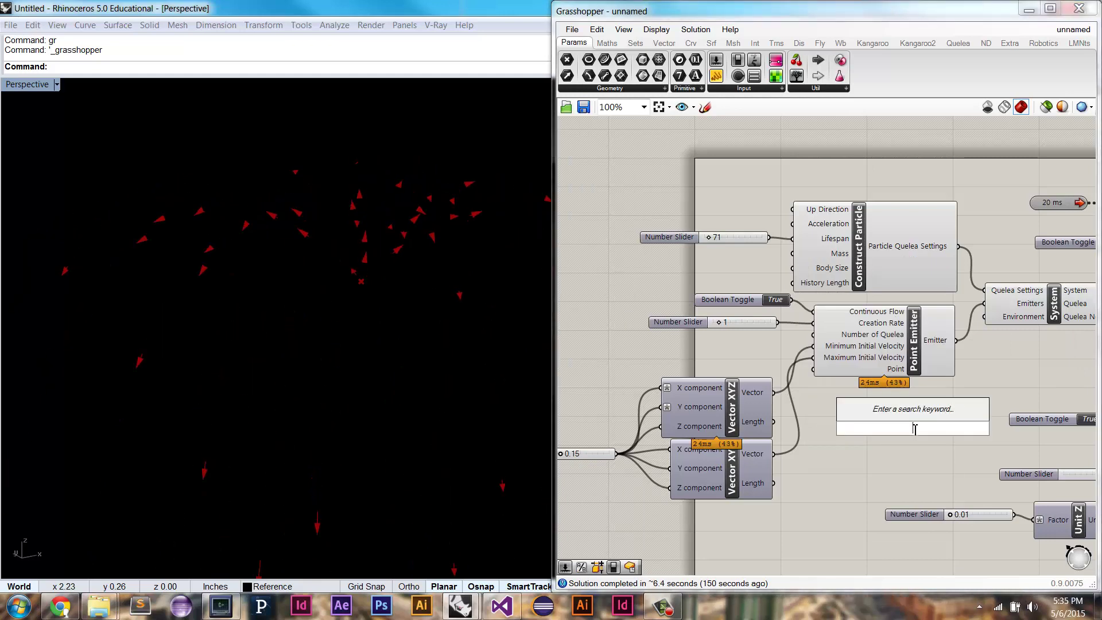
{"action": "type", "text": "environ"}
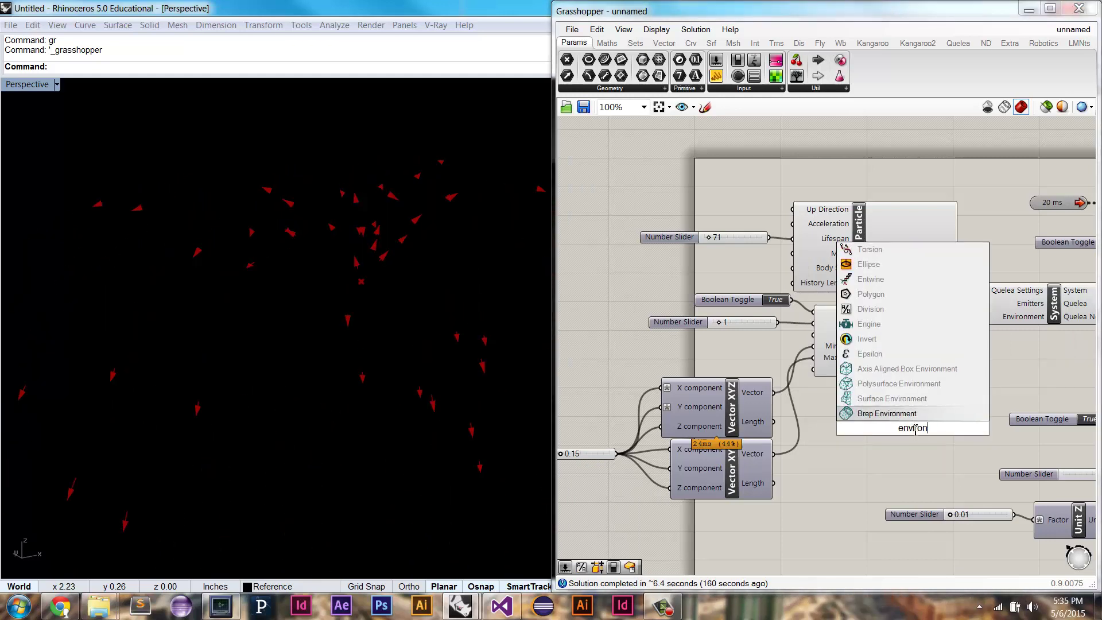
{"action": "left_click", "coordinate": [916, 369]}
{"action": "right_click_drag", "start_coordinate": [907, 437], "coordinate": [864, 402]}
{"action": "left_click_drag", "start_coordinate": [863, 403], "coordinate": [813, 517]}
{"action": "right_click_drag", "start_coordinate": [872, 484], "coordinate": [896, 436]}
{"action": "left_click_drag", "start_coordinate": [836, 461], "coordinate": [875, 516]}
{"action": "right_click_drag", "start_coordinate": [889, 456], "coordinate": [887, 396]}
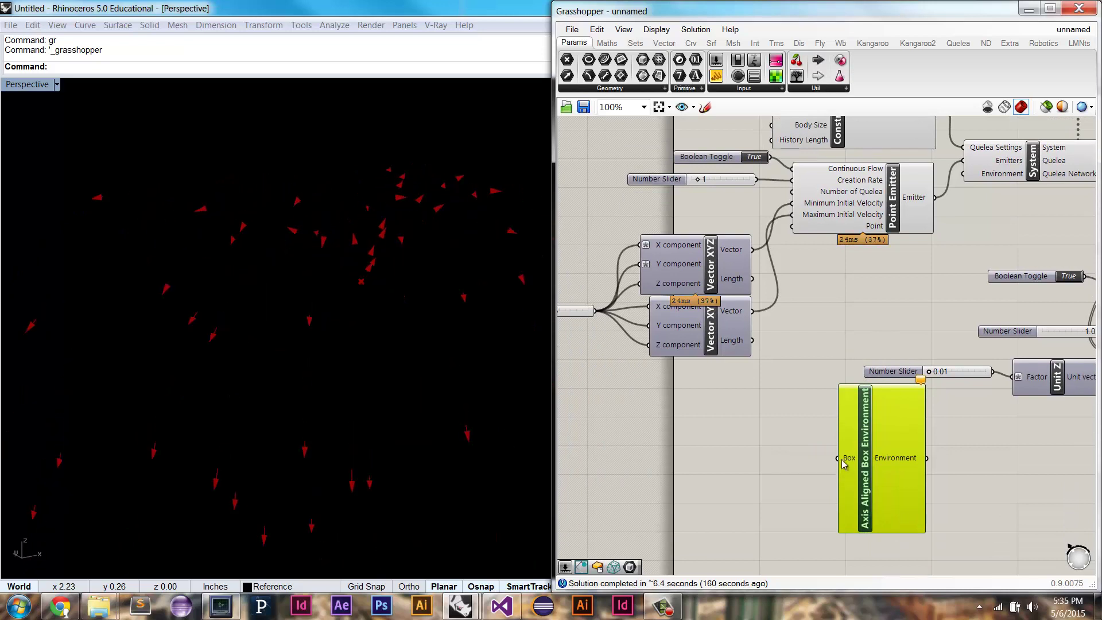
Add a Center Box and wire it through the Axis Aligned Box Environment into the System's Environment input.
{"action": "double_click", "coordinate": [790, 456]}
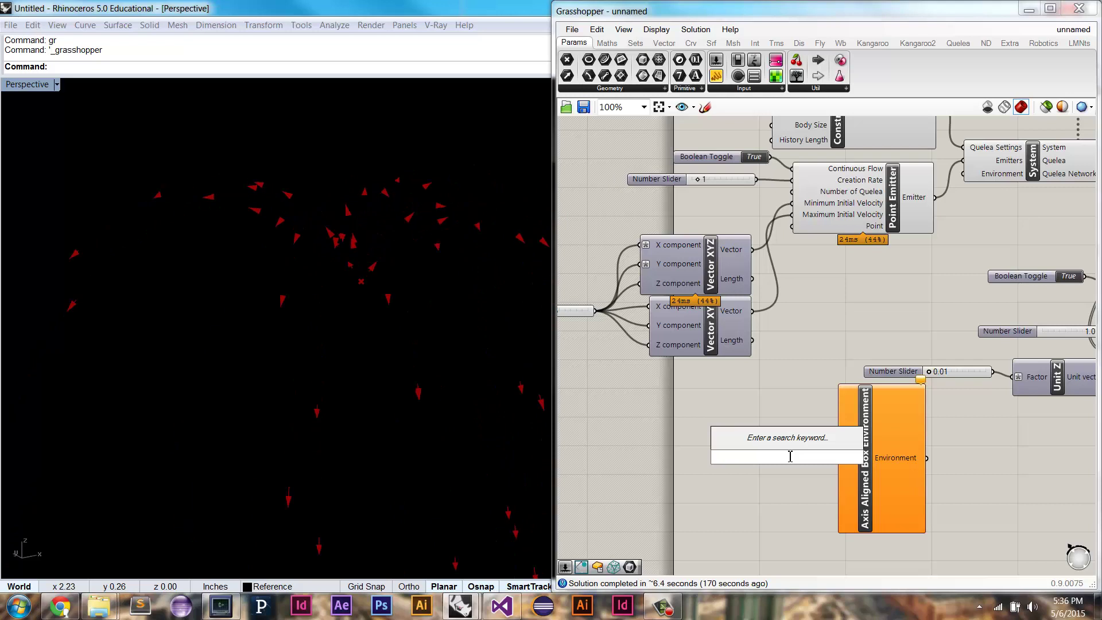
{"action": "type", "text": "box"}
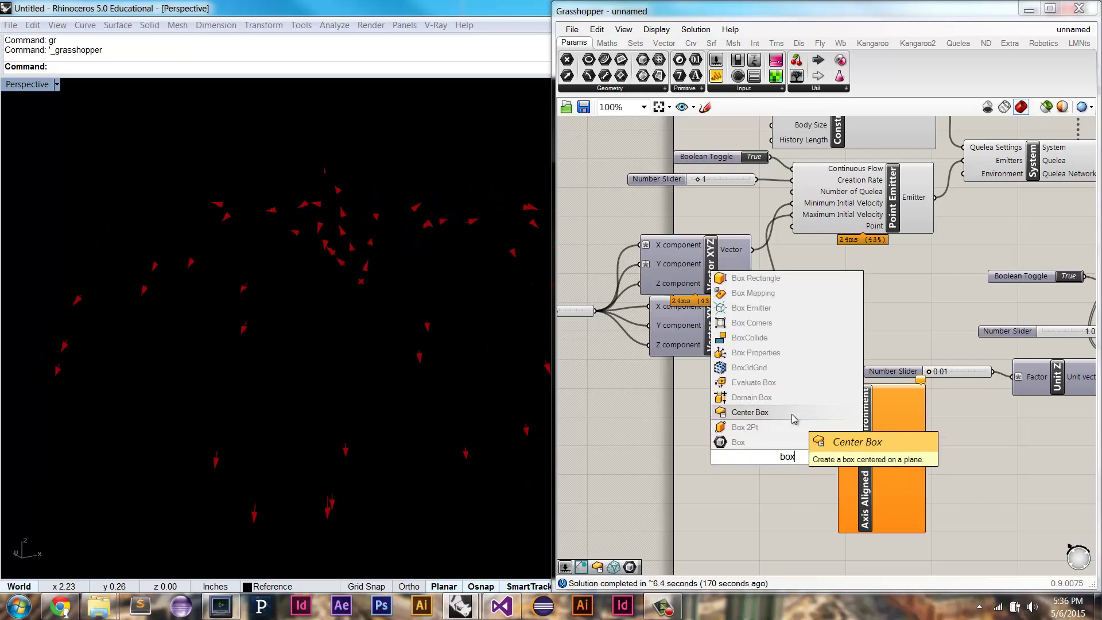
{"action": "left_click", "coordinate": [794, 412]}
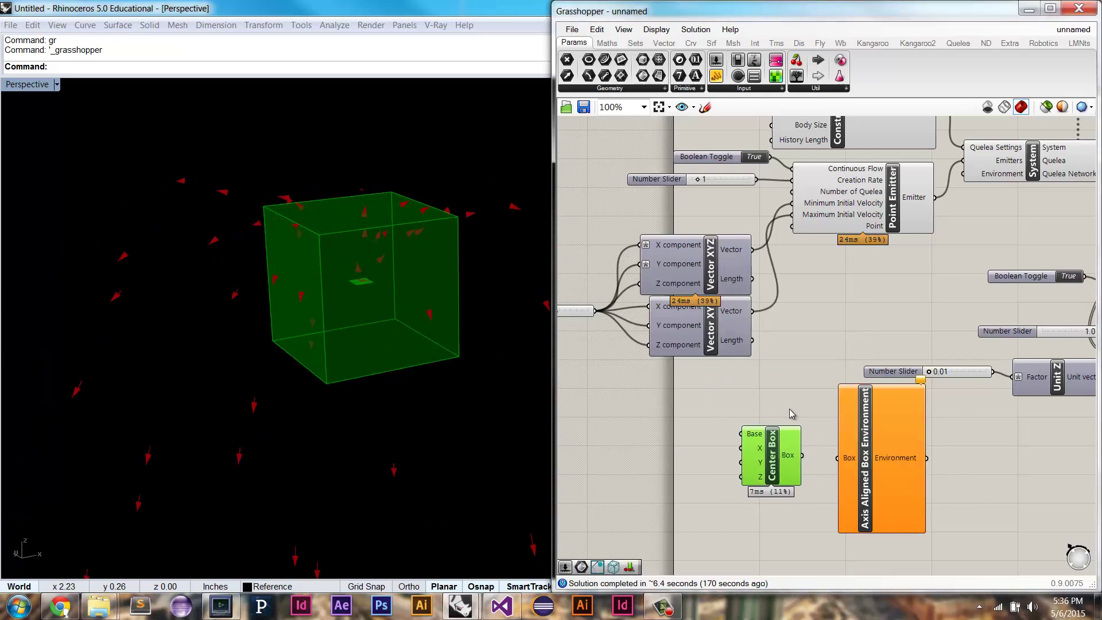
{"action": "left_click_drag", "start_coordinate": [802, 455], "coordinate": [837, 457]}
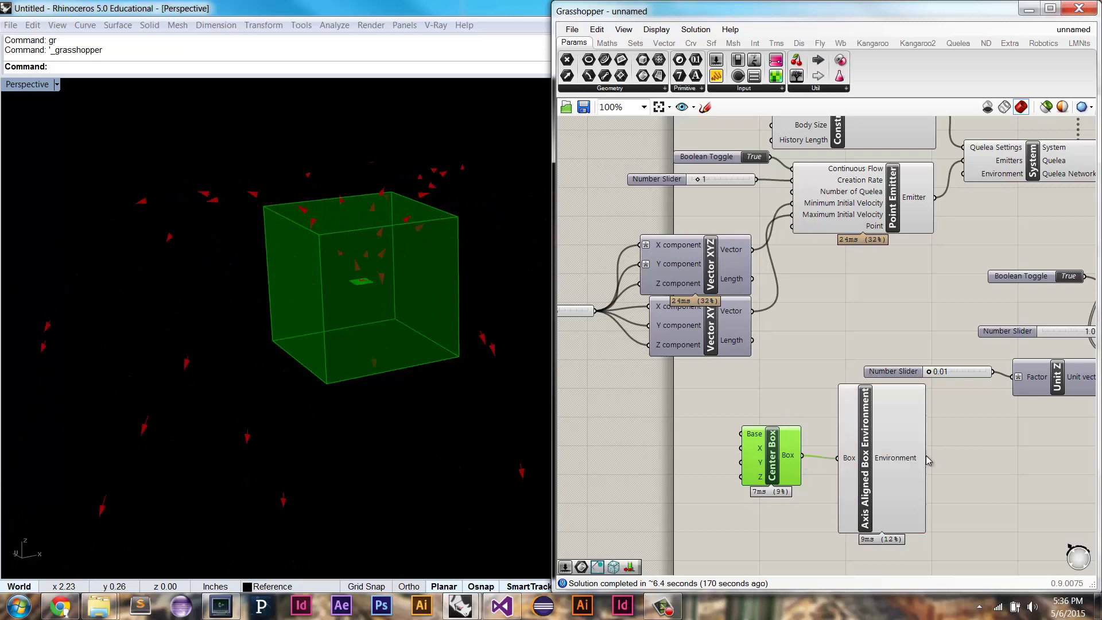
{"action": "left_click_drag", "start_coordinate": [926, 458], "coordinate": [963, 173]}
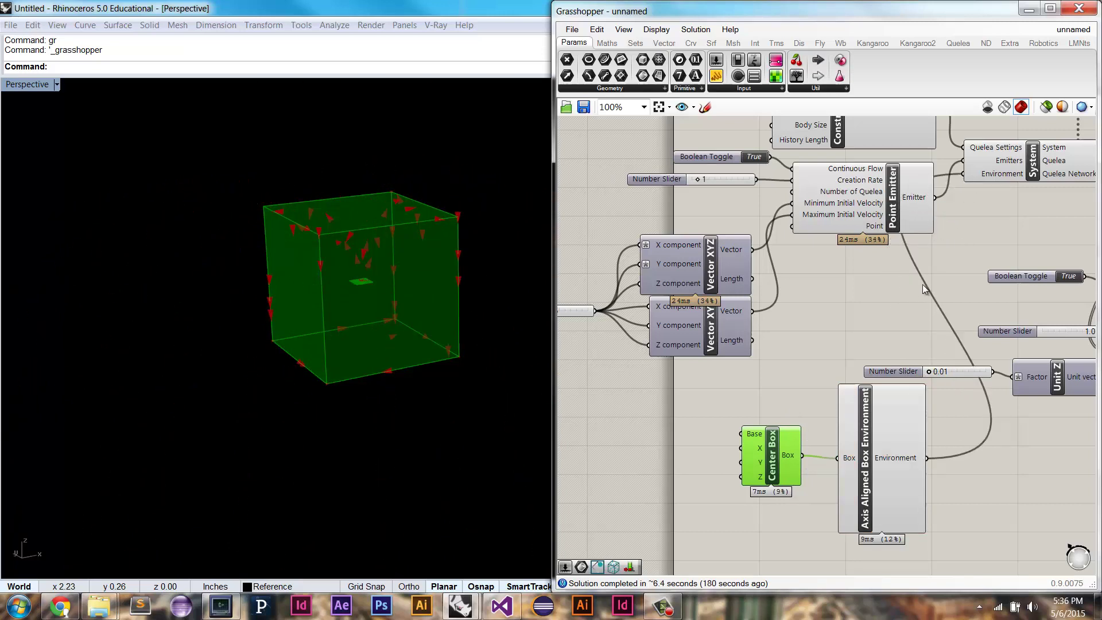
{"action": "scroll", "coordinate": [429, 281], "scroll_direction": "up", "scroll_amount": 5}
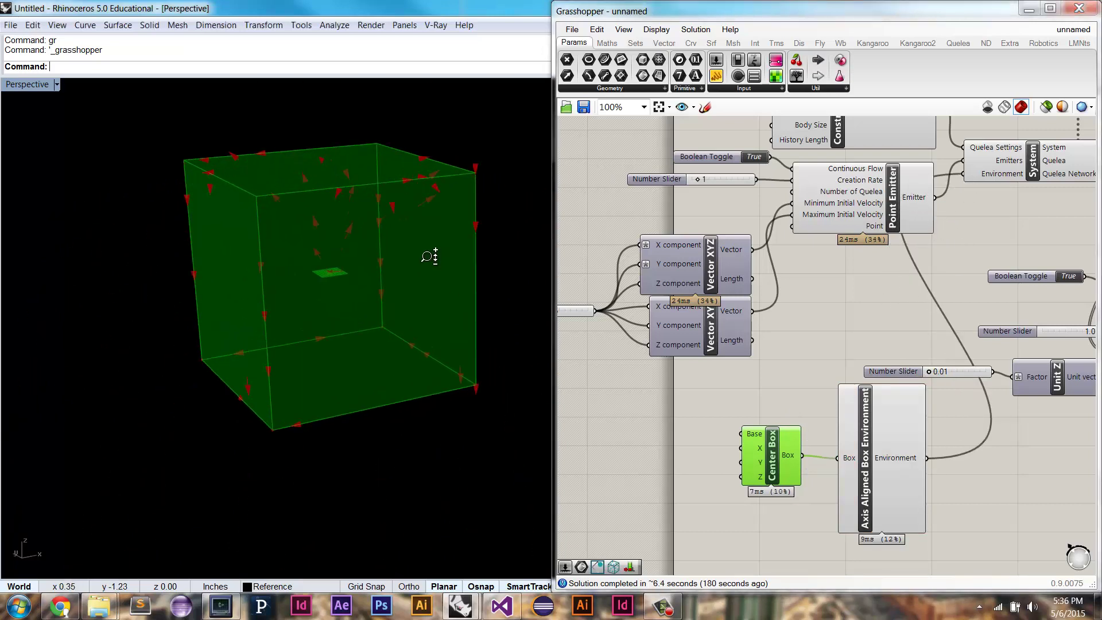
Add a Bounce Contain Behavior component below Apply Custom Force.
{"action": "left_click", "coordinate": [903, 306]}
{"action": "right_click_drag", "start_coordinate": [406, 342], "coordinate": [377, 350]}
{"action": "mouse_move", "coordinate": [381, 344]}
{"action": "right_mouse_down"}
{"action": "mouse_move", "coordinate": [465, 329]}
{"action": "mouse_move", "coordinate": [381, 358]}
{"action": "mouse_move", "coordinate": [396, 334]}
{"action": "right_mouse_up"}
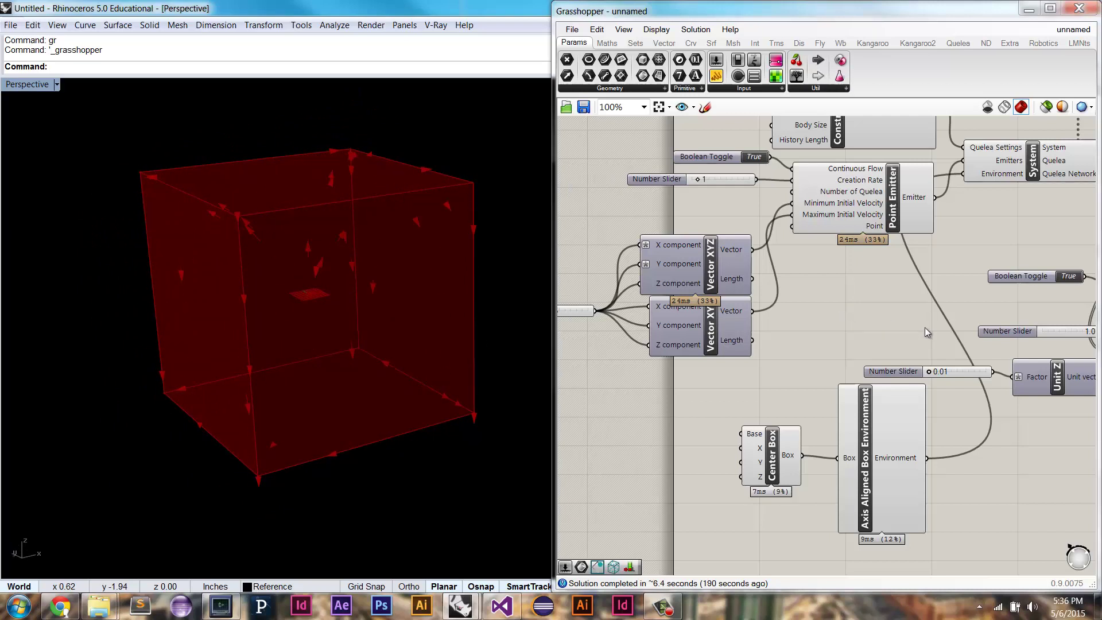
{"action": "right_click_drag", "start_coordinate": [903, 295], "coordinate": [862, 363]}
{"action": "right_click_drag", "start_coordinate": [987, 441], "coordinate": [900, 411]}
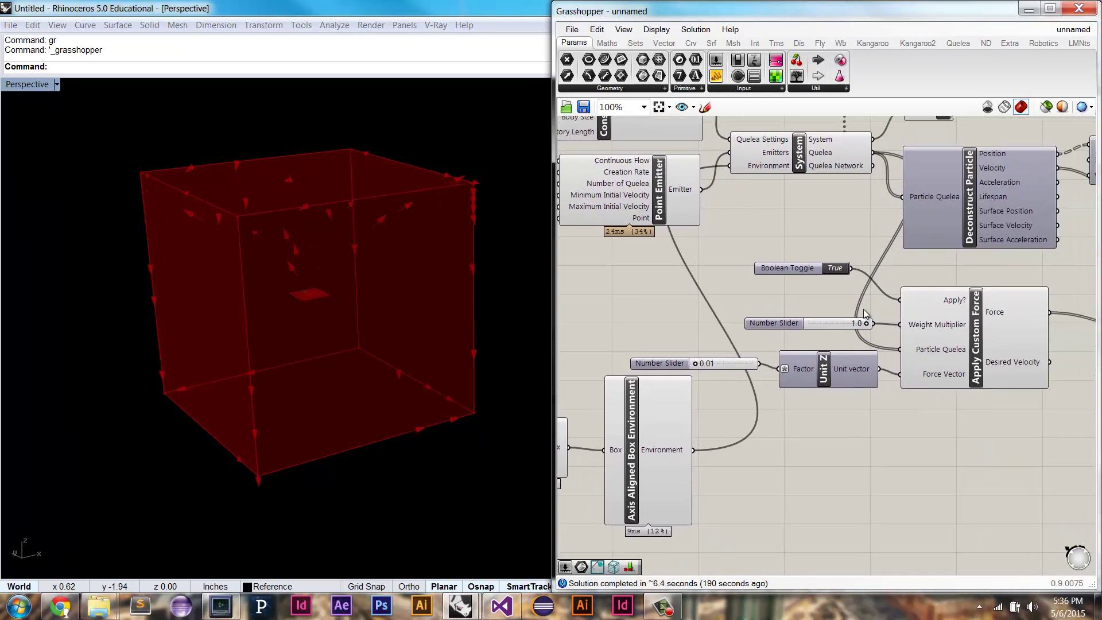
{"action": "left_click", "coordinate": [957, 43]}
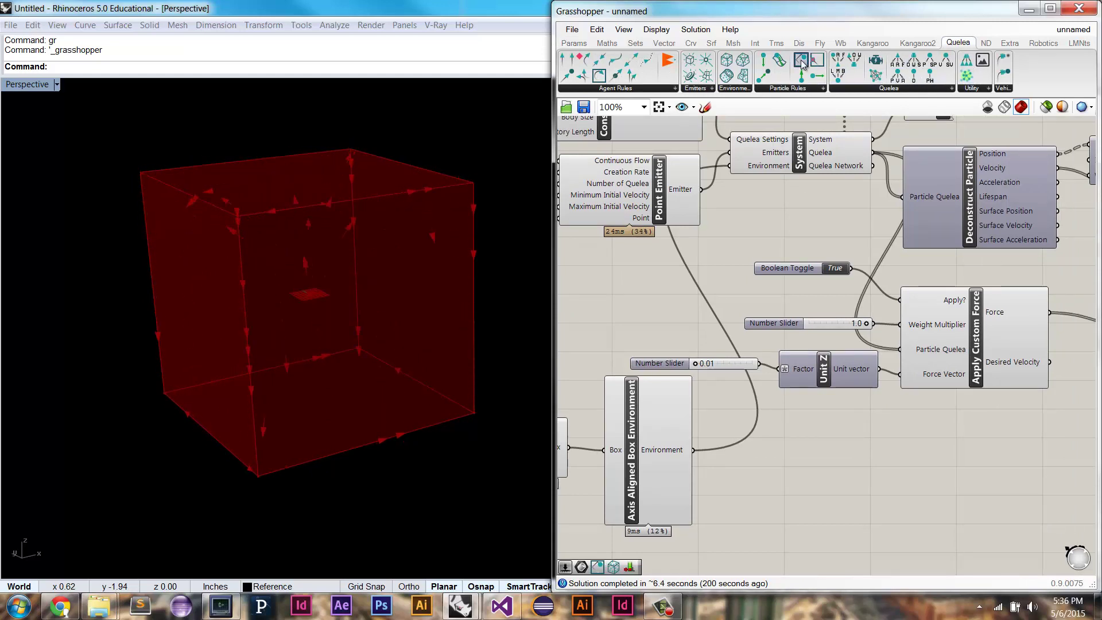
{"action": "left_click_drag", "start_coordinate": [802, 62], "coordinate": [881, 217]}
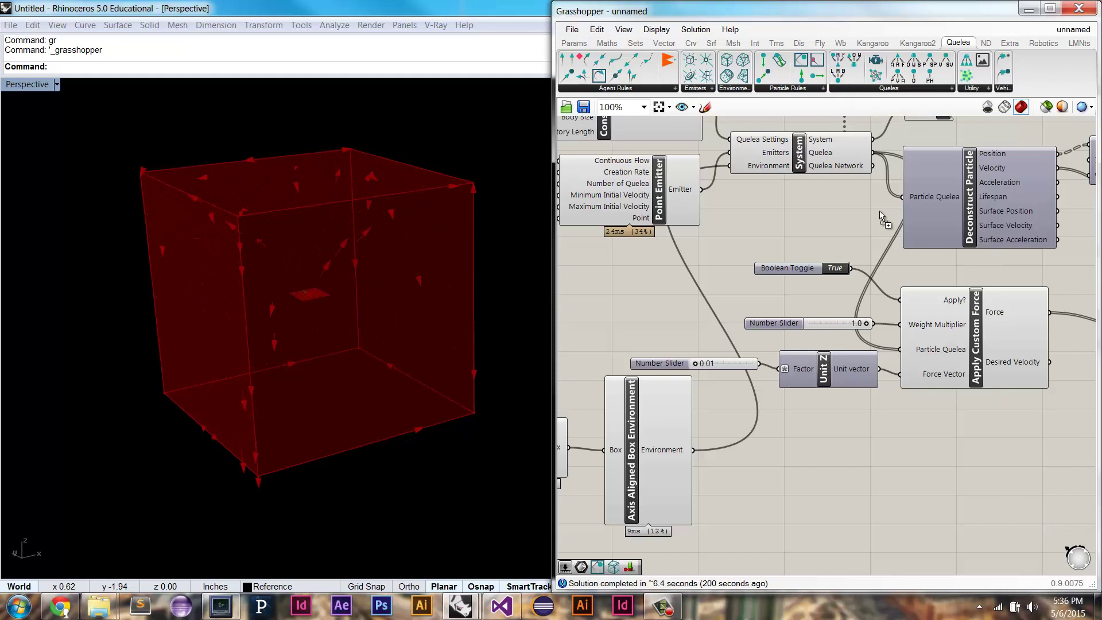
{"action": "left_click_drag", "start_coordinate": [974, 467], "coordinate": [974, 468]}
Wire the System's Quelea output and the Axis Aligned Box's Environment output into the matching Bounce Contain Behavior inputs.
{"action": "right_click_drag", "start_coordinate": [879, 324], "coordinate": [861, 318]}
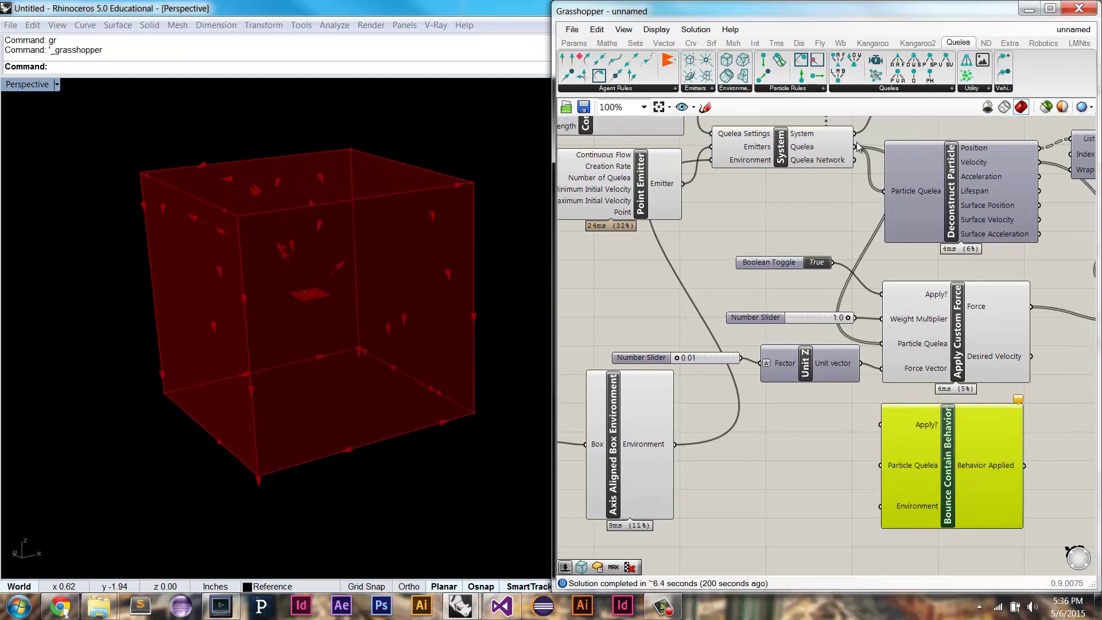
{"action": "left_click_drag", "start_coordinate": [872, 390], "coordinate": [877, 467]}
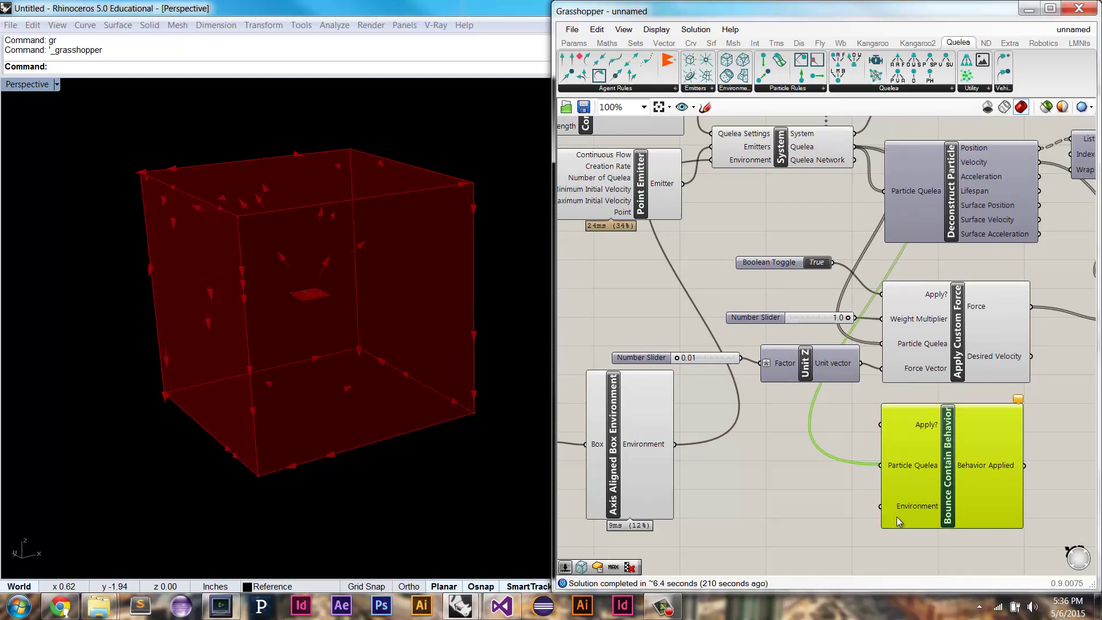
{"action": "left_click_drag", "start_coordinate": [861, 508], "coordinate": [883, 511]}
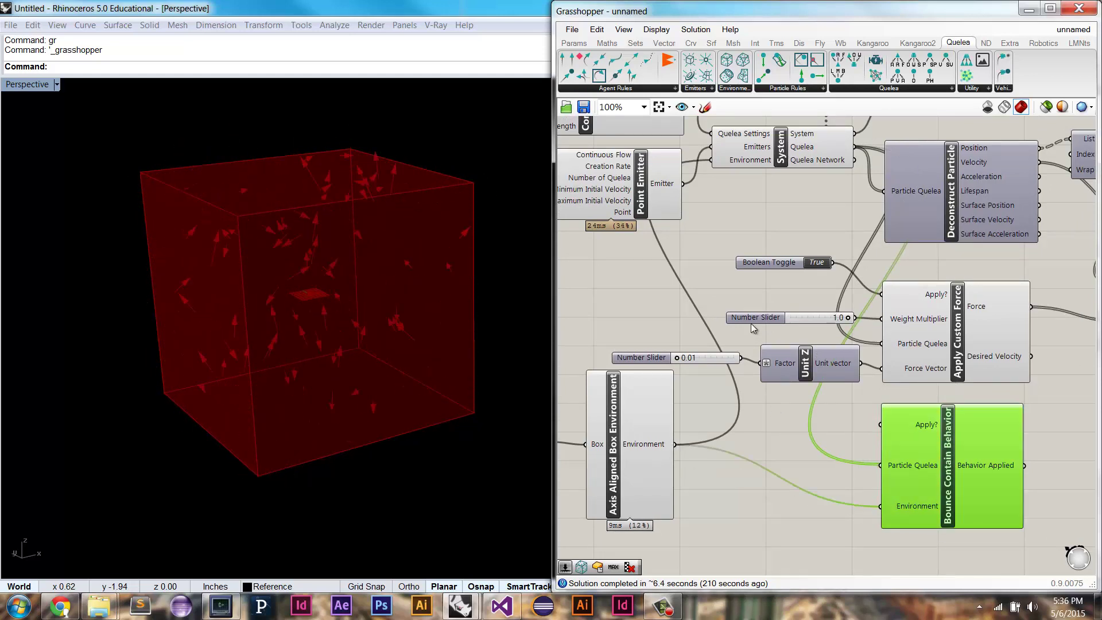
Add a number slider set to 5 and wire it into the Center Box's X, Y and Z inputs.
{"action": "right_click_drag", "start_coordinate": [774, 343], "coordinate": [974, 423]}
{"action": "right_click_drag", "start_coordinate": [834, 377], "coordinate": [880, 408]}
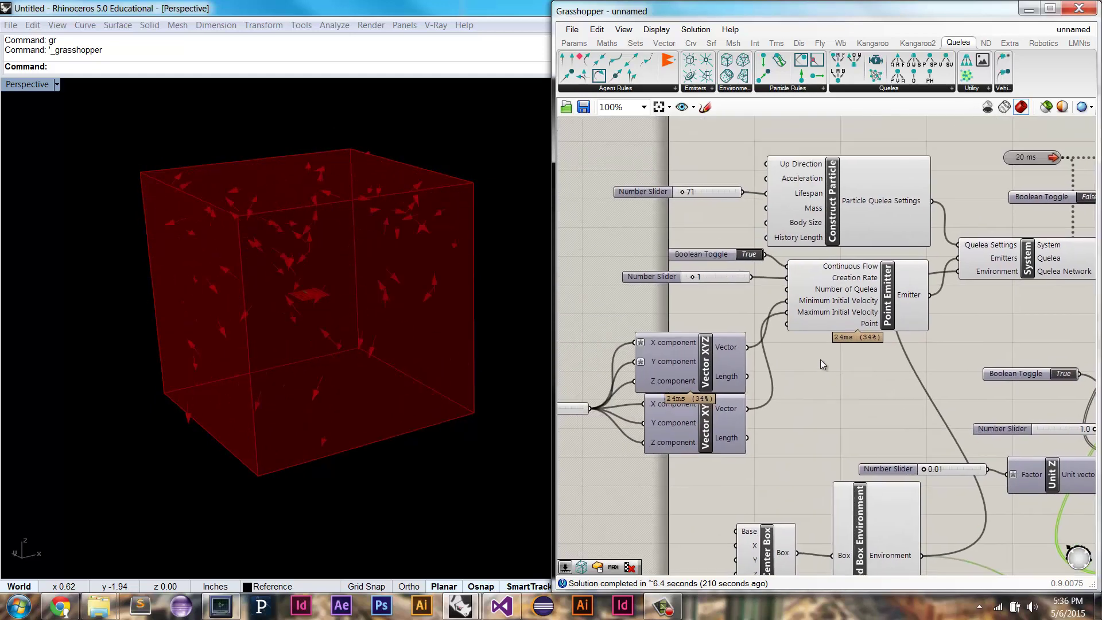
{"action": "right_click_drag", "start_coordinate": [668, 553], "coordinate": [760, 470]}
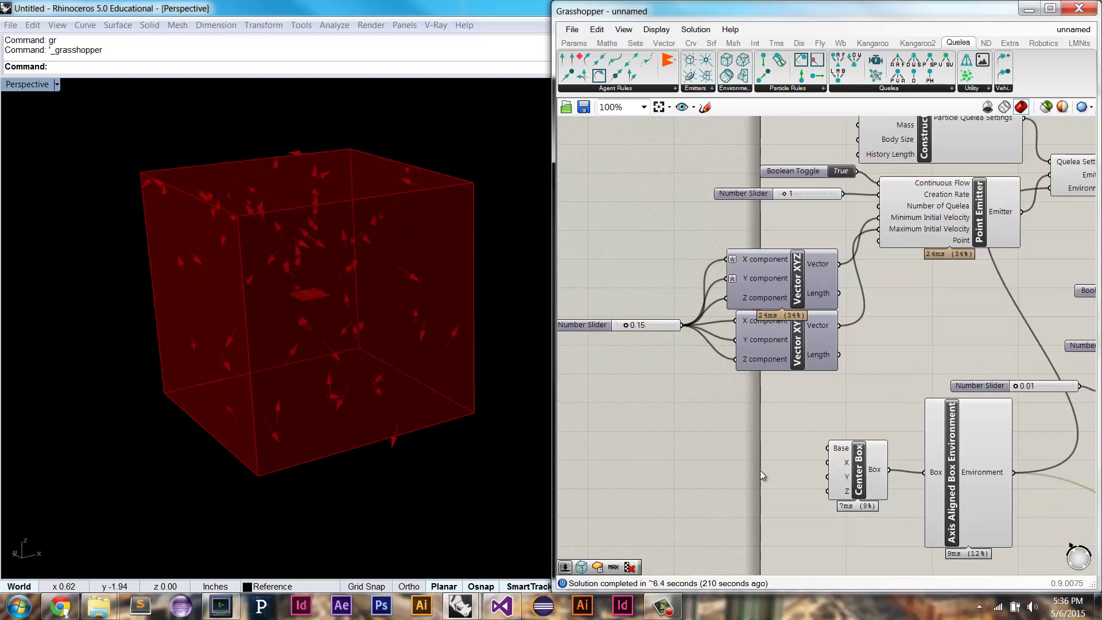
{"action": "double_click", "coordinate": [759, 469]}
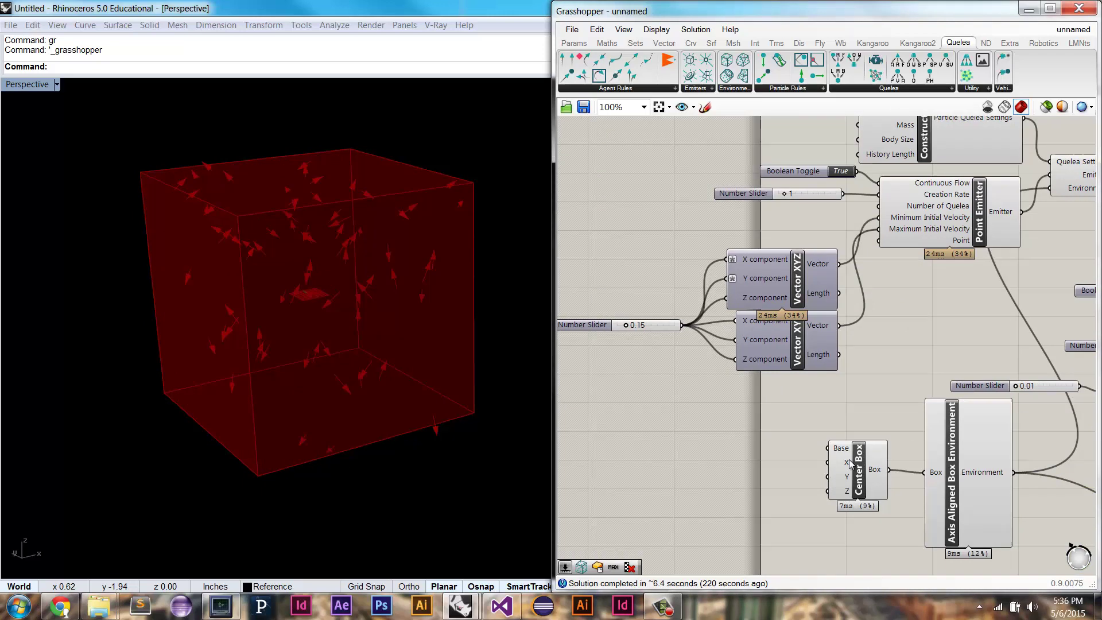
{"action": "double_click", "coordinate": [731, 462]}
{"action": "type", "text": "5"}
{"action": "key", "text": "Return"}
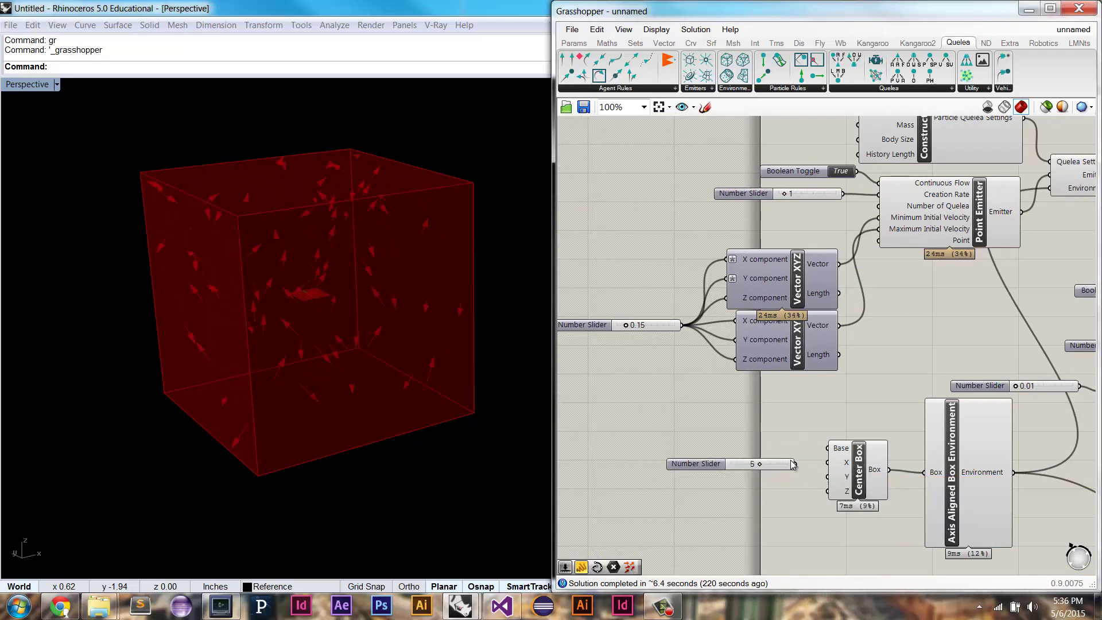
{"action": "left_click_drag", "start_coordinate": [798, 464], "coordinate": [827, 477]}
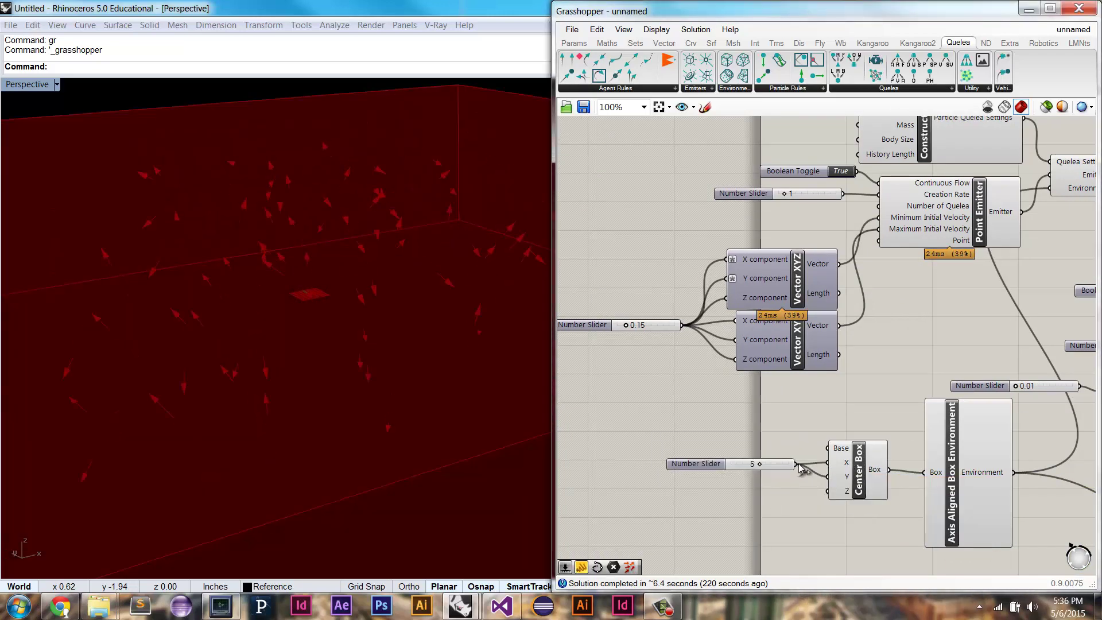
{"action": "right_click_drag", "start_coordinate": [411, 374], "coordinate": [386, 345]}
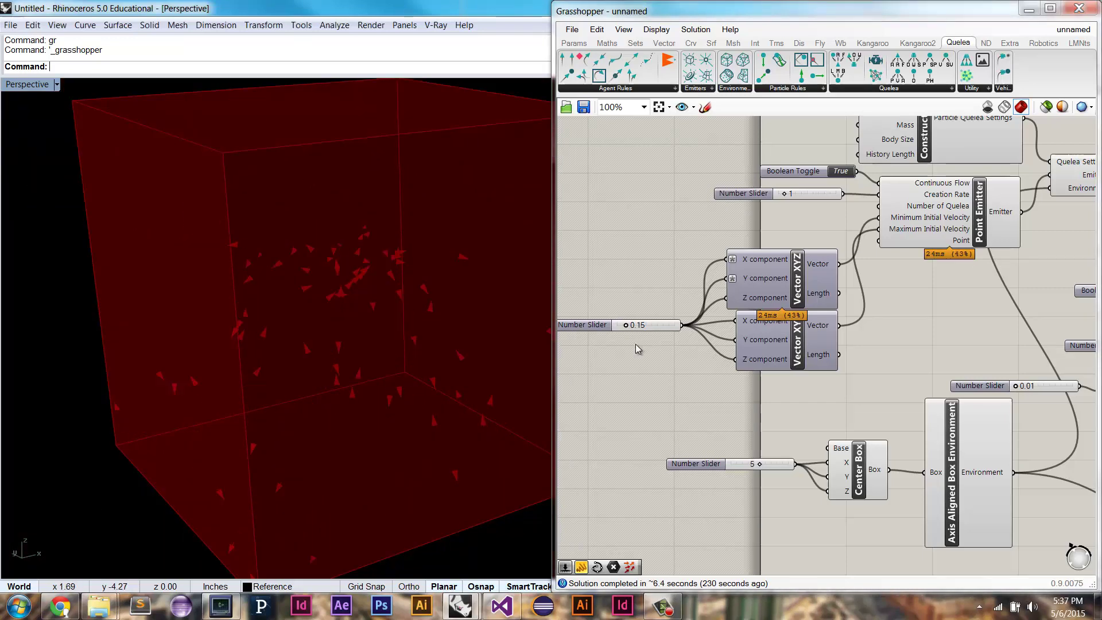
Add a Sphere component above Construct Particle.
{"action": "right_click_drag", "start_coordinate": [830, 289], "coordinate": [835, 300]}
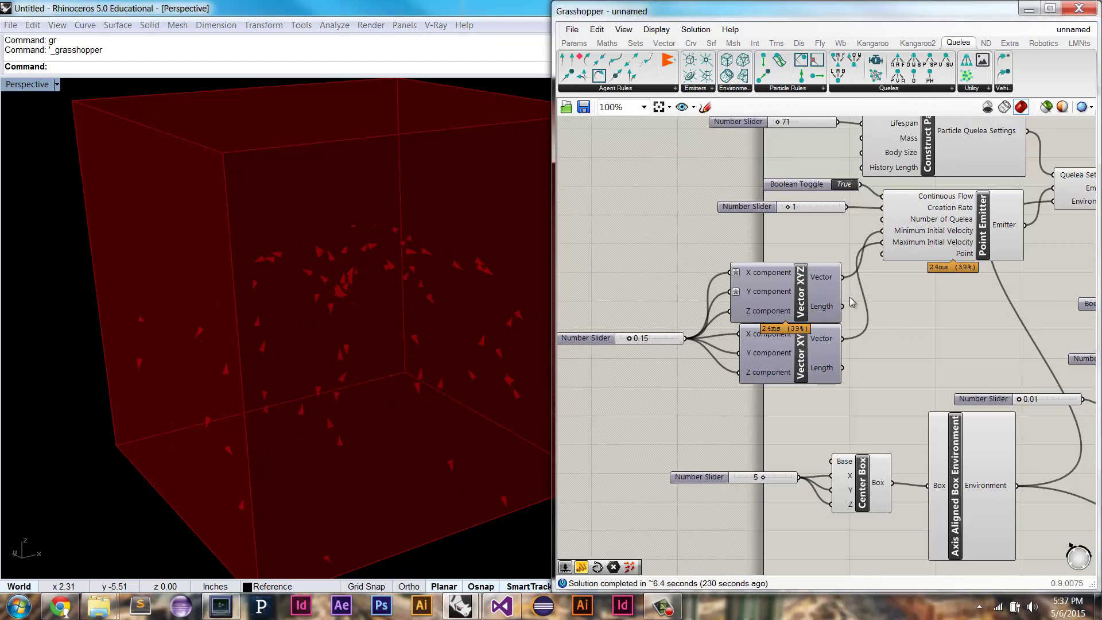
{"action": "right_click_drag", "start_coordinate": [877, 267], "coordinate": [855, 314]}
{"action": "right_click_drag", "start_coordinate": [853, 249], "coordinate": [797, 359]}
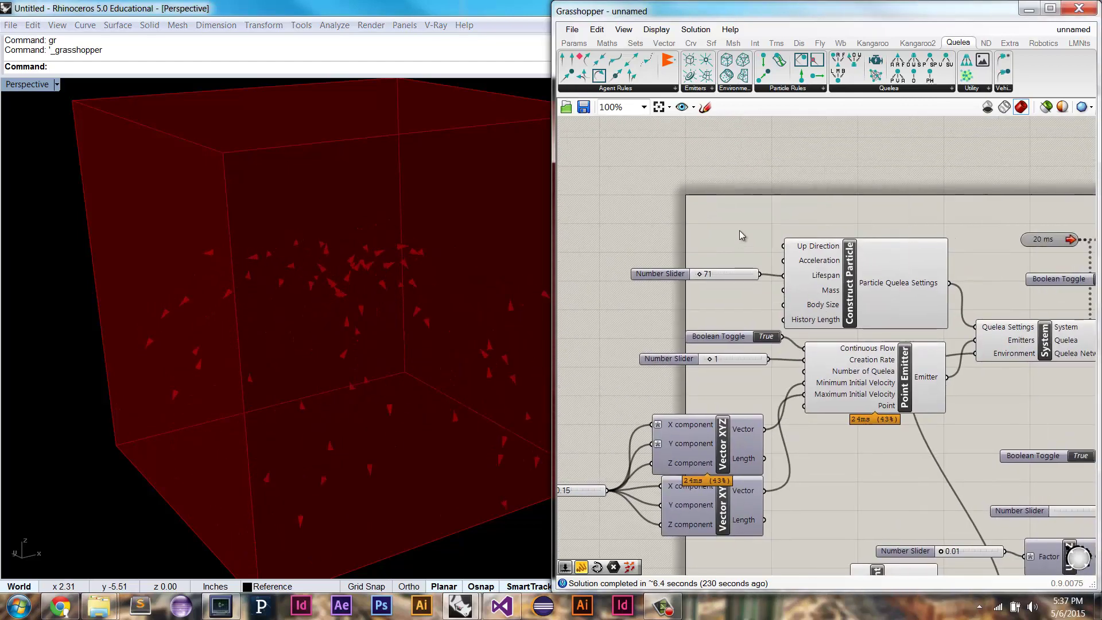
{"action": "double_click", "coordinate": [843, 212]}
{"action": "type", "text": "s"}
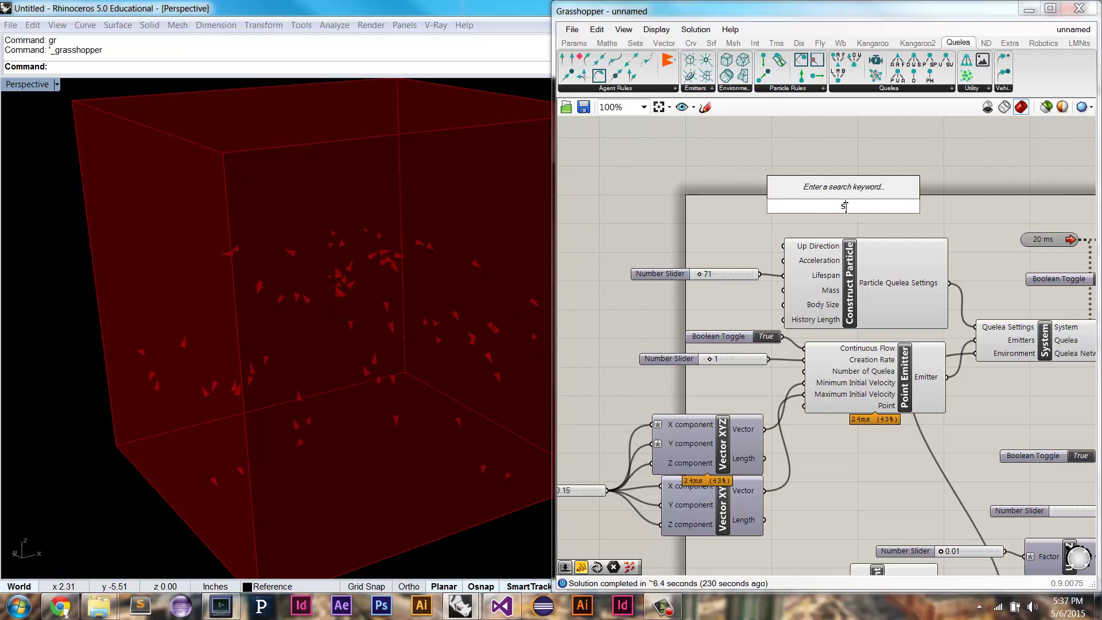
{"action": "type", "text": "phere"}
{"action": "key", "text": "Return"}
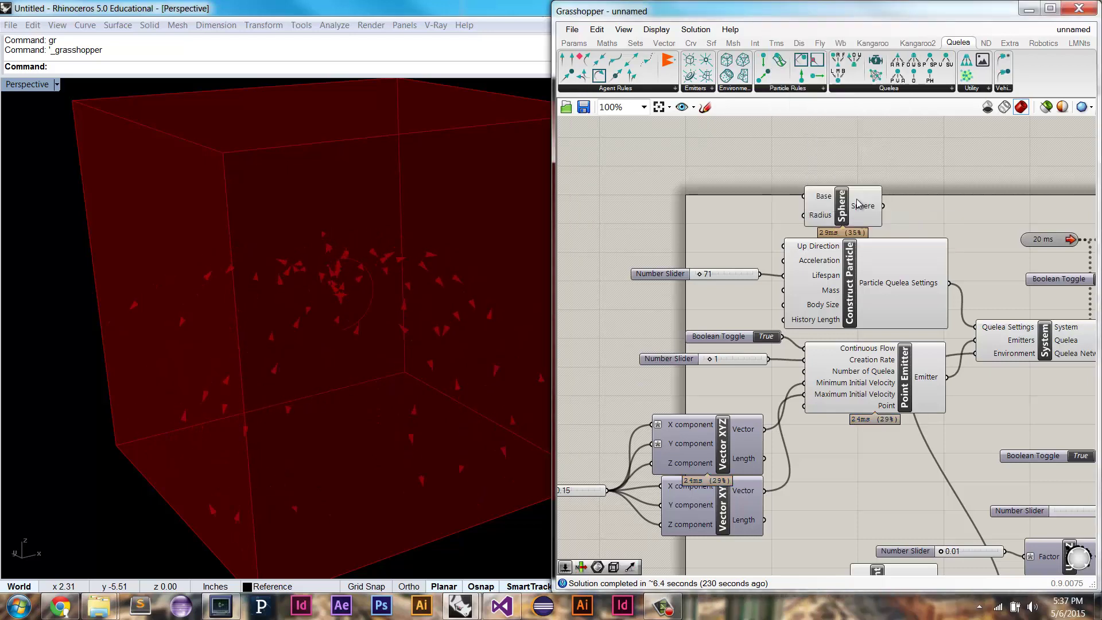
Move the Sphere component above List Item and feed List Item's output into its Base.
{"action": "right_click_drag", "start_coordinate": [857, 204], "coordinate": [719, 210]}
{"action": "left_click_drag", "start_coordinate": [728, 212], "coordinate": [986, 212]}
{"action": "right_click_drag", "start_coordinate": [986, 211], "coordinate": [567, 219]}
{"action": "left_click_drag", "start_coordinate": [702, 207], "coordinate": [915, 253]}
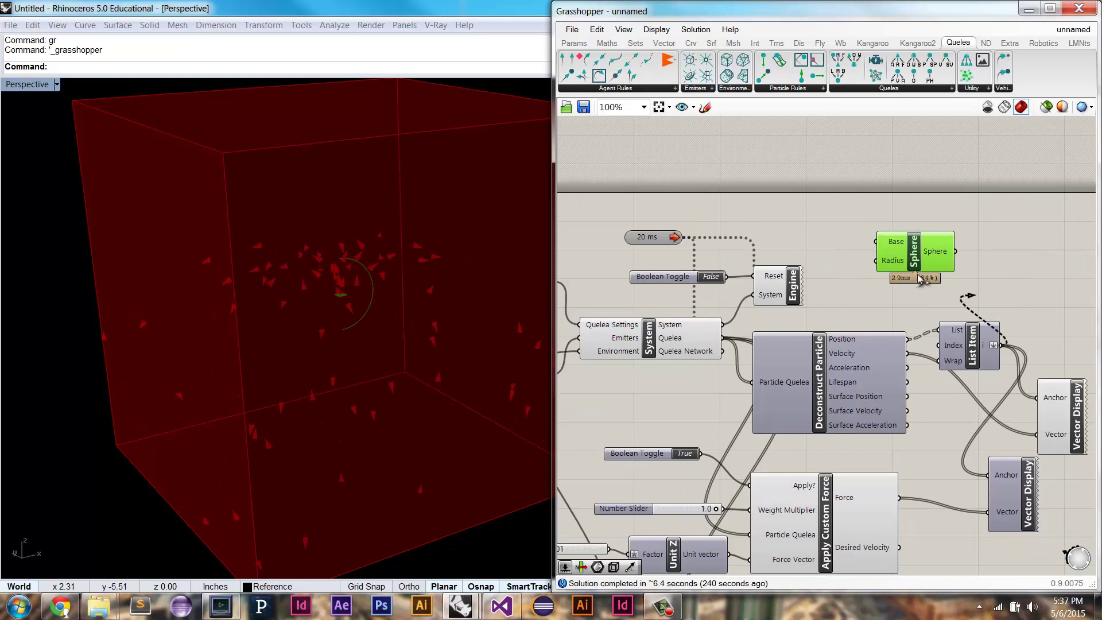
Add a number slider set to 1.0 and wire it into Construct Particle's Body Size.
{"action": "right_click_drag", "start_coordinate": [651, 305], "coordinate": [887, 280]}
{"action": "right_click_drag", "start_coordinate": [724, 316], "coordinate": [850, 297]}
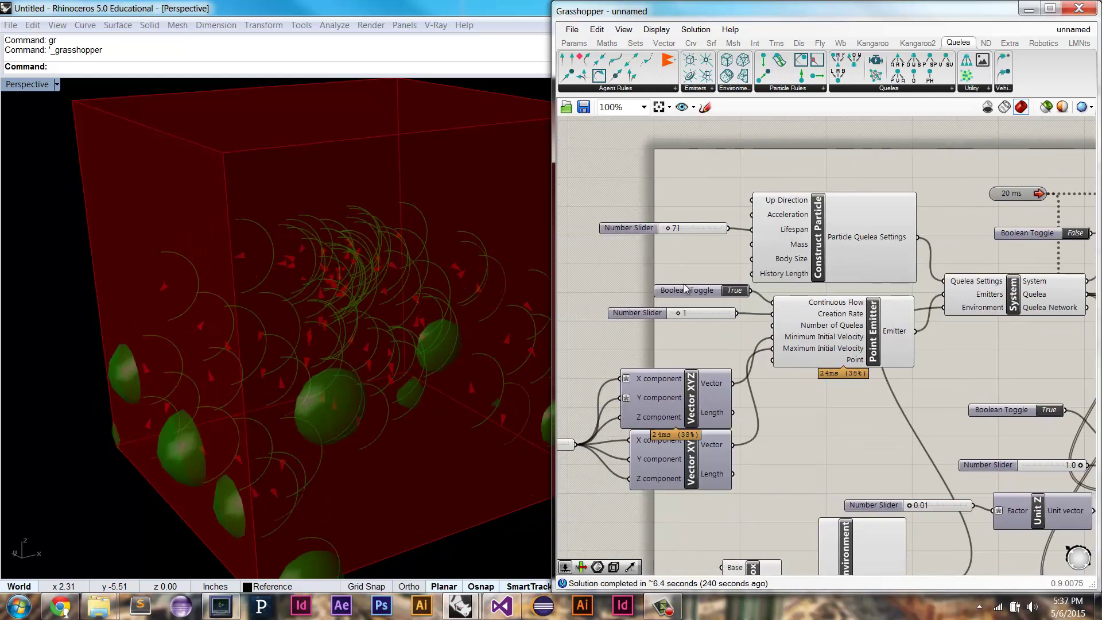
{"action": "double_click", "coordinate": [666, 264]}
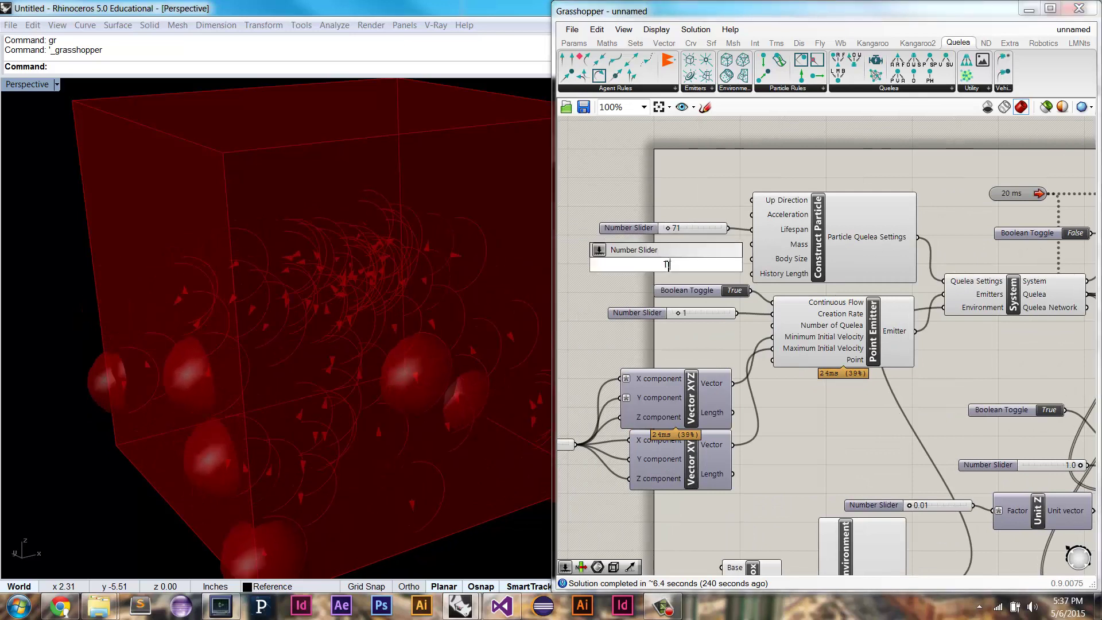
{"action": "type", "text": "1.0"}
{"action": "key", "text": "Return"}
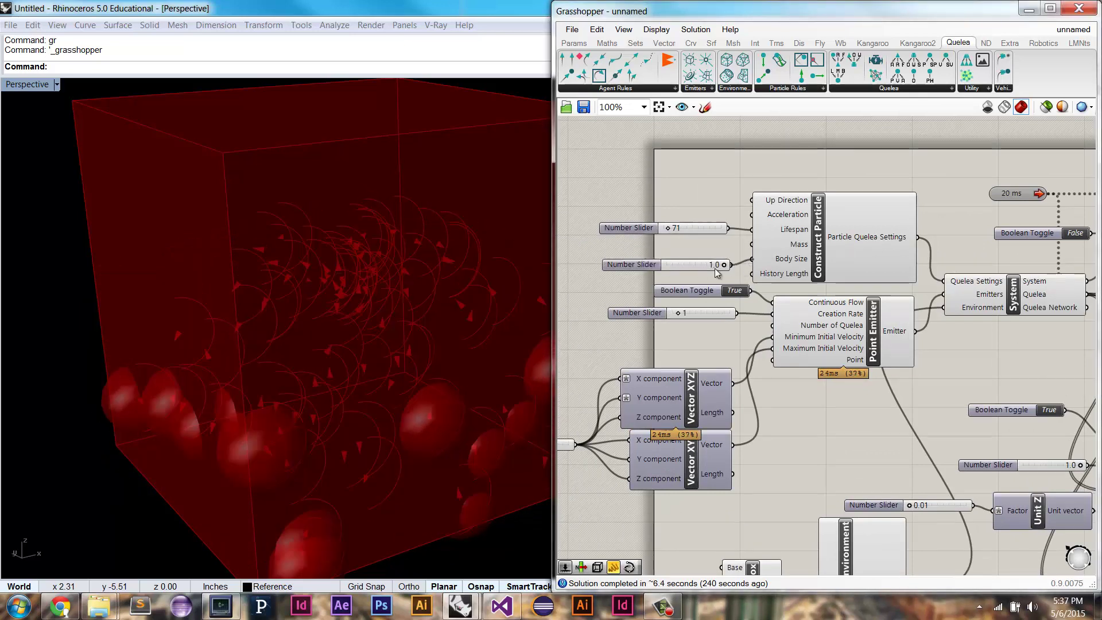
Wire the Body Size slider into the Sphere's Radius and give that input the expression x/2.
{"action": "scroll", "coordinate": [725, 276], "scroll_direction": "down", "scroll_amount": 4}
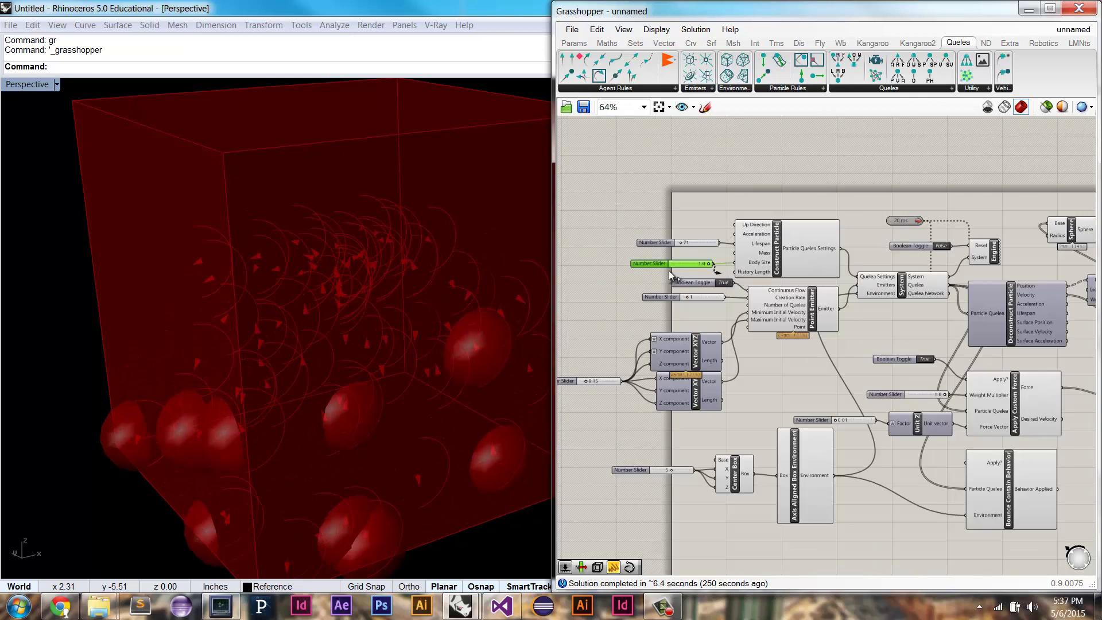
{"action": "scroll", "coordinate": [920, 263], "scroll_direction": "up", "scroll_amount": 4}
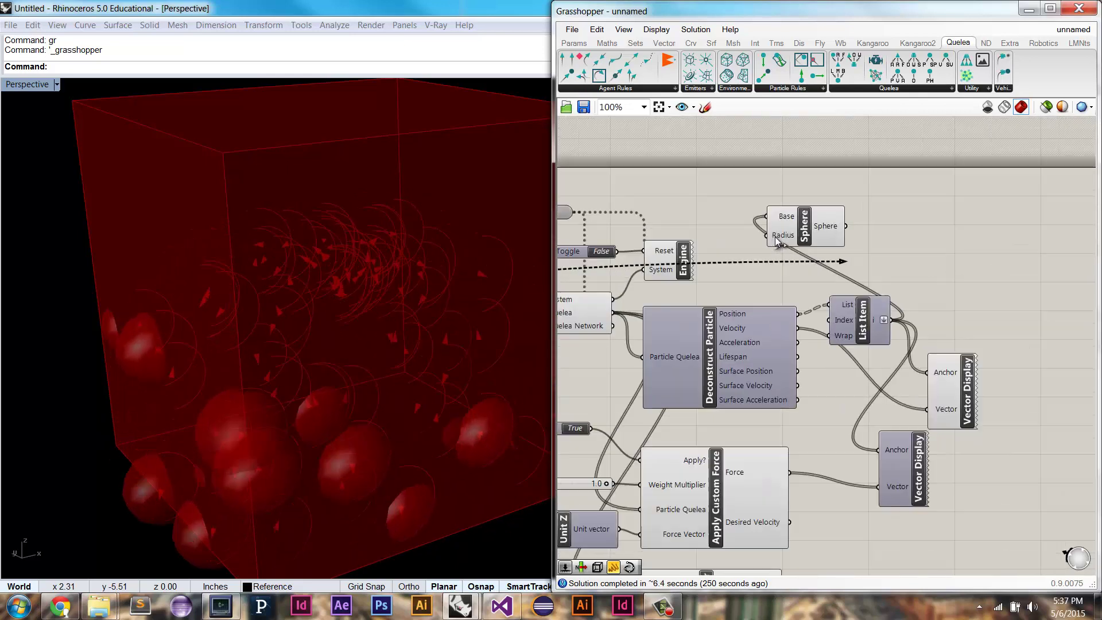
{"action": "right_click", "coordinate": [781, 235]}
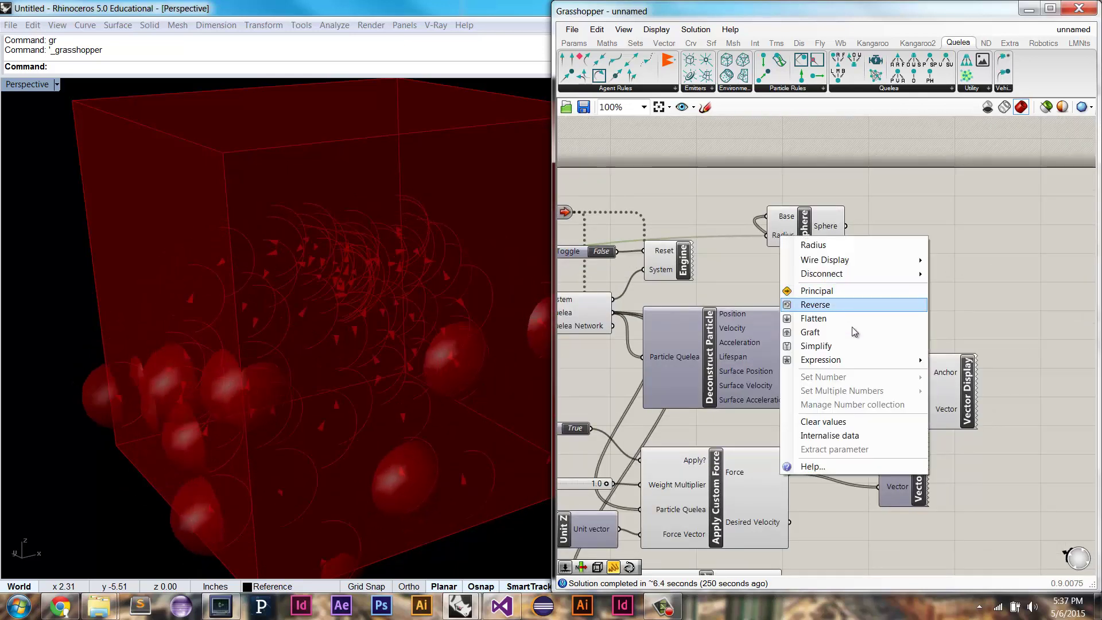
{"action": "mouse_move", "coordinate": [849, 360]}
{"action": "left_click", "coordinate": [997, 377]}
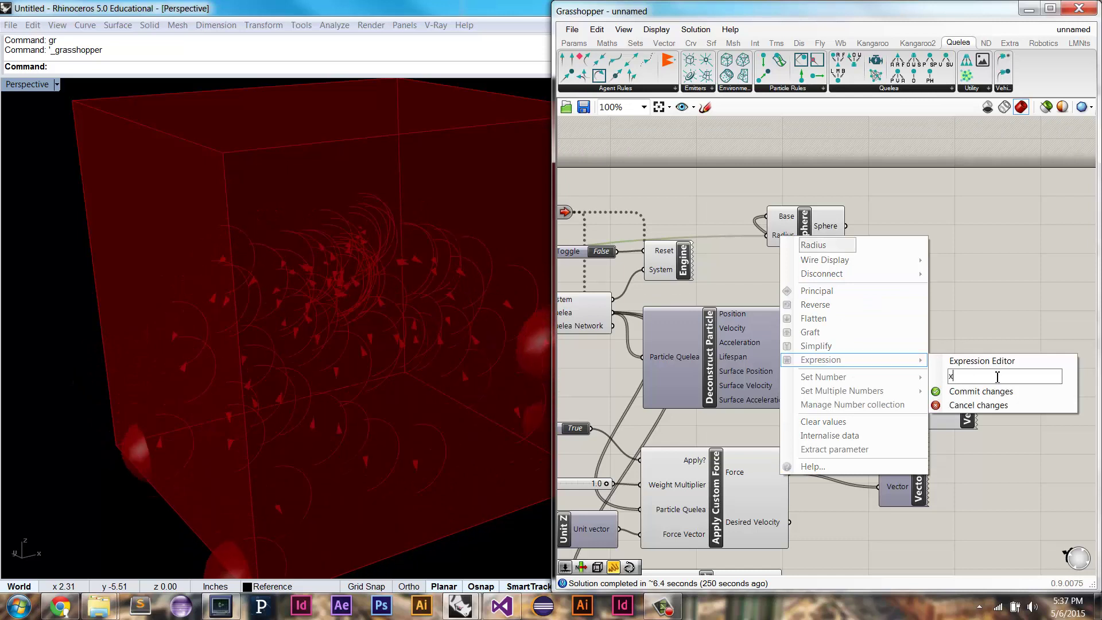
{"action": "type", "text": "x/2"}
{"action": "left_click", "coordinate": [993, 391]}
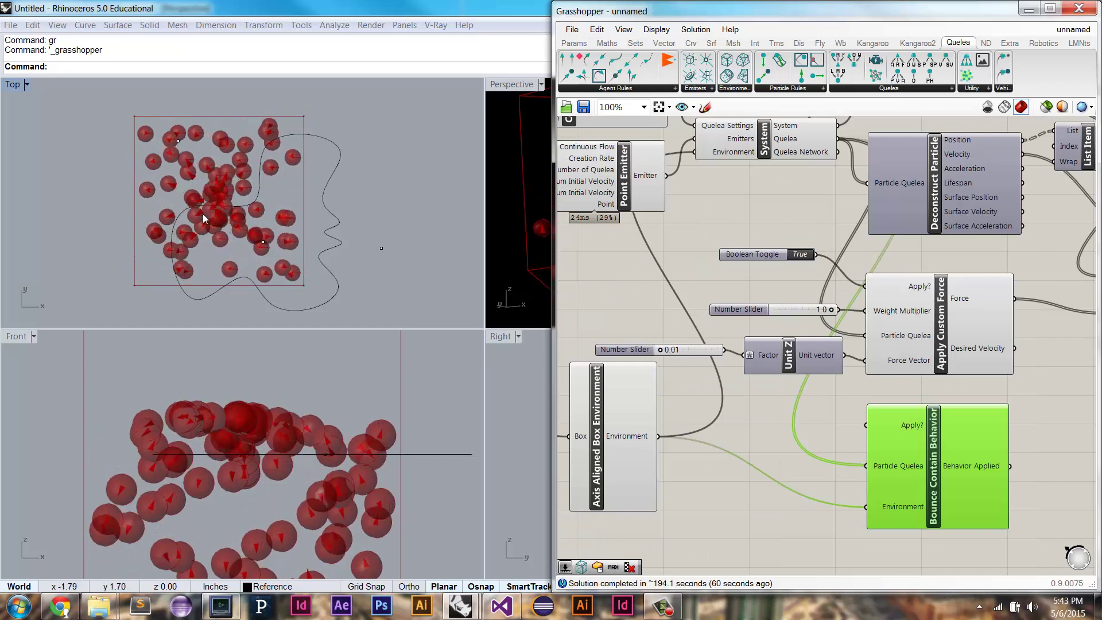
Set Construct Particle's Body Size slider to 0.5.
{"action": "right_click_drag", "start_coordinate": [693, 216], "coordinate": [860, 326]}
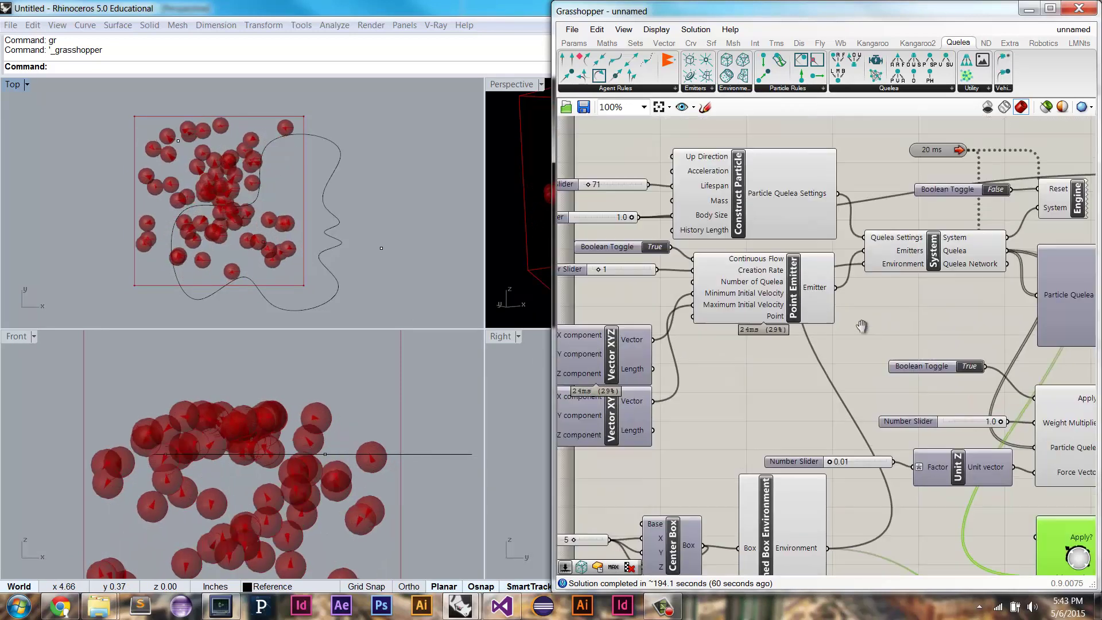
{"action": "right_click_drag", "start_coordinate": [740, 299], "coordinate": [782, 322]}
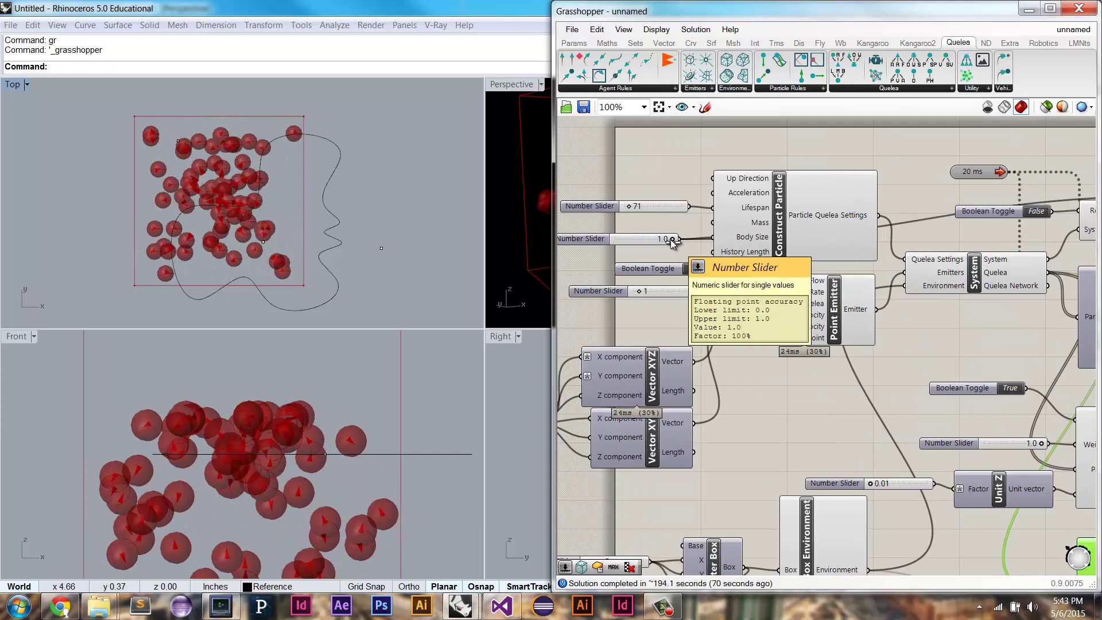
{"action": "left_click_drag", "start_coordinate": [671, 239], "coordinate": [642, 241]}
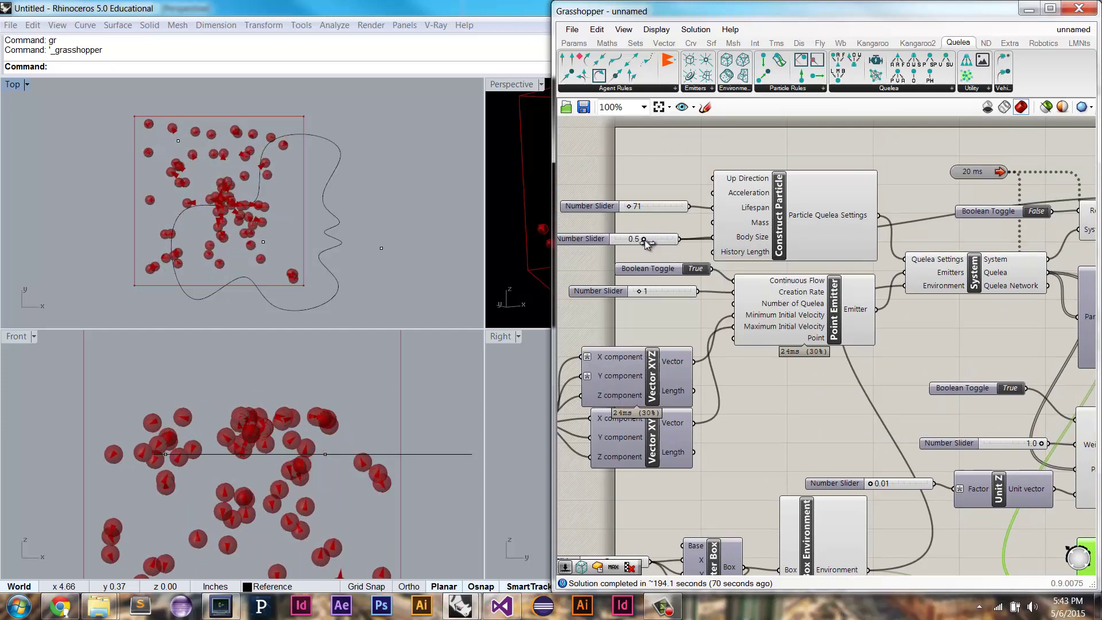
Restart the simulation by switching the Engine's Reset toggle to True and back to False.
{"action": "right_click_drag", "start_coordinate": [288, 213], "coordinate": [301, 229]}
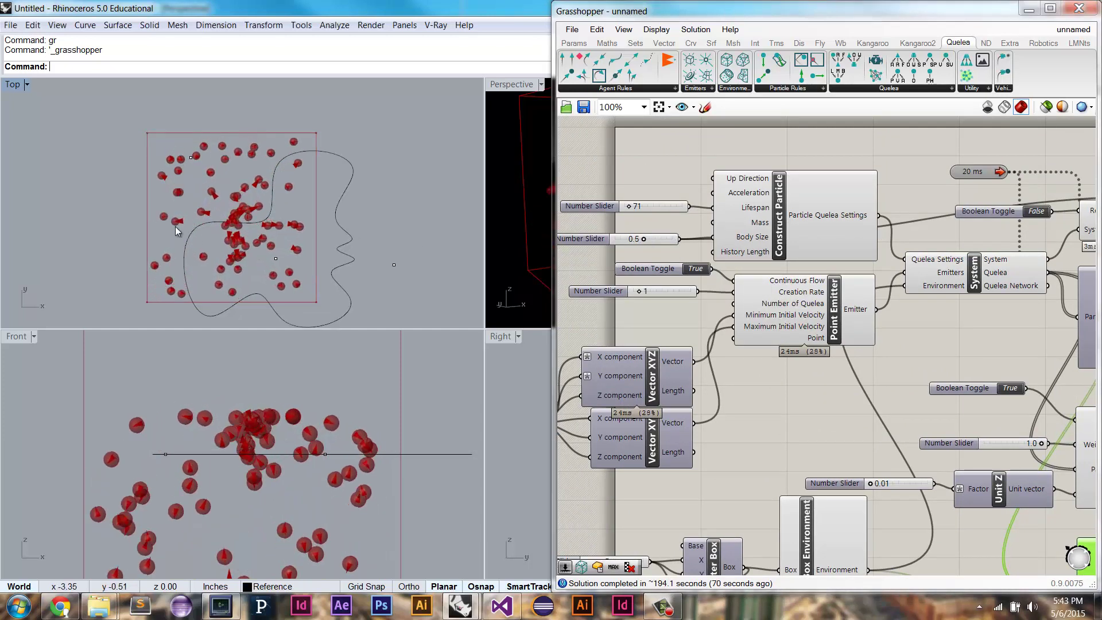
{"action": "scroll", "coordinate": [174, 226], "scroll_direction": "up", "scroll_amount": 2}
{"action": "right_click_drag", "start_coordinate": [1049, 223], "coordinate": [983, 231]}
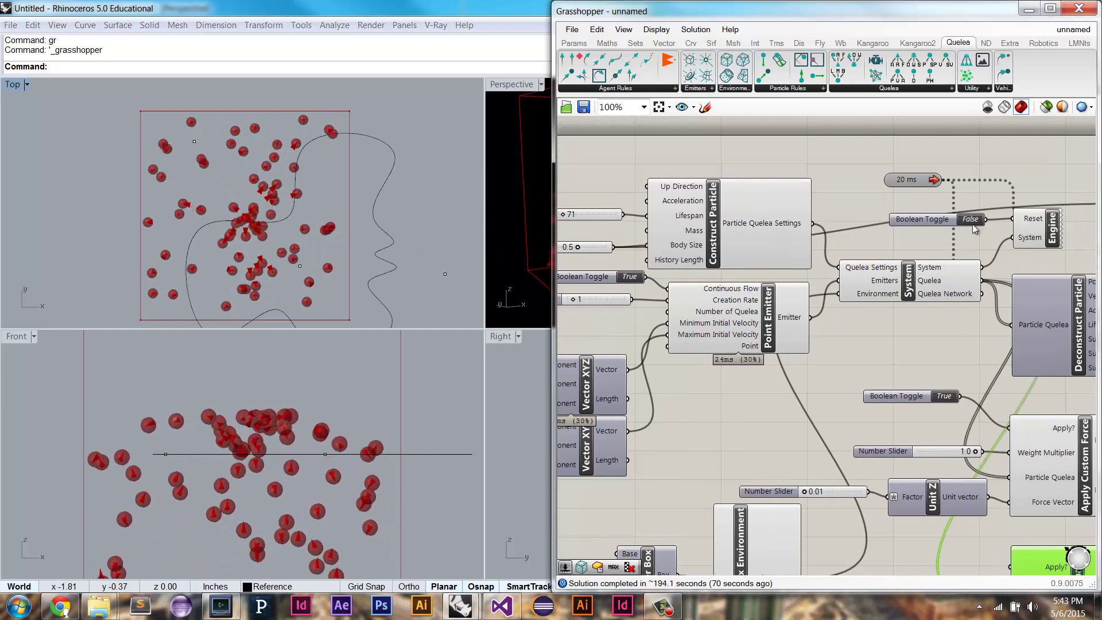
{"action": "double_click", "coordinate": [973, 223]}
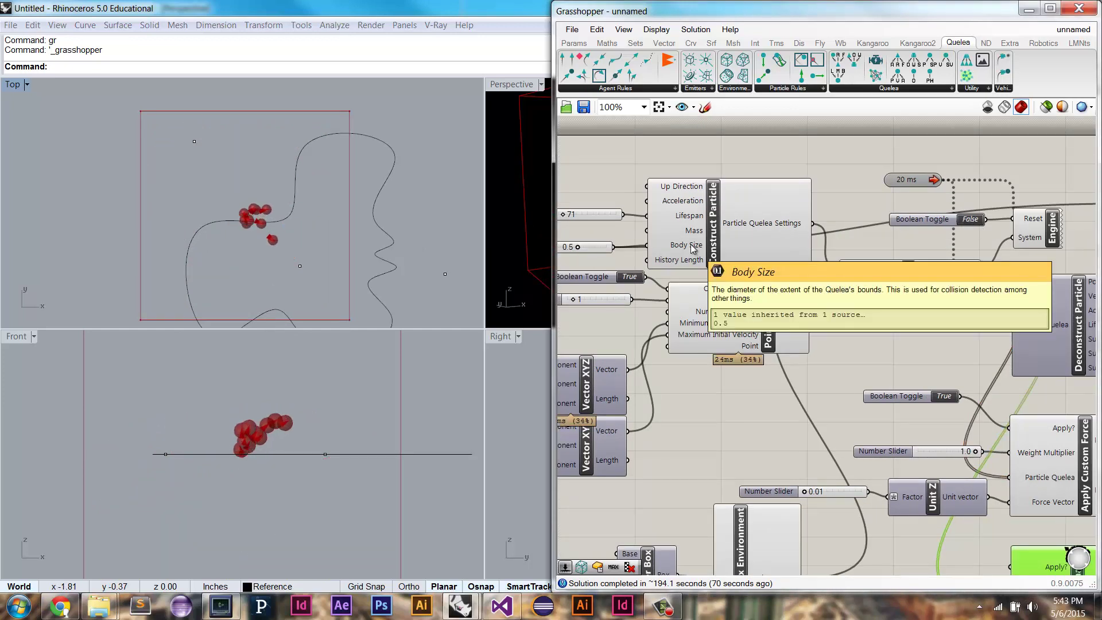
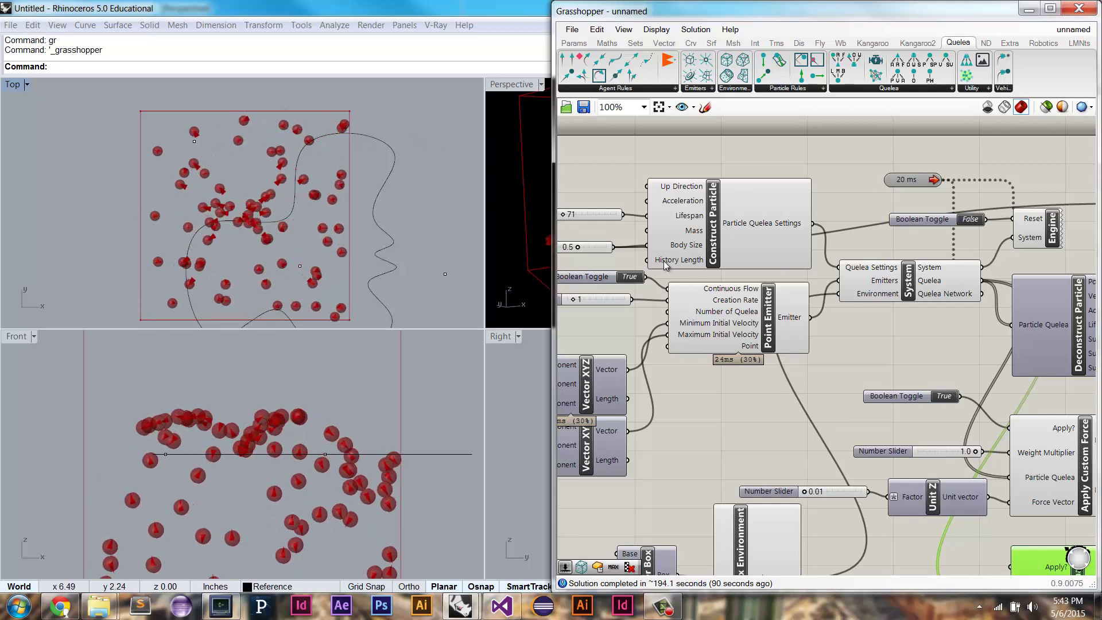
Delete the Sphere component above List Item.
{"action": "right_click_drag", "start_coordinate": [874, 231], "coordinate": [802, 236]}
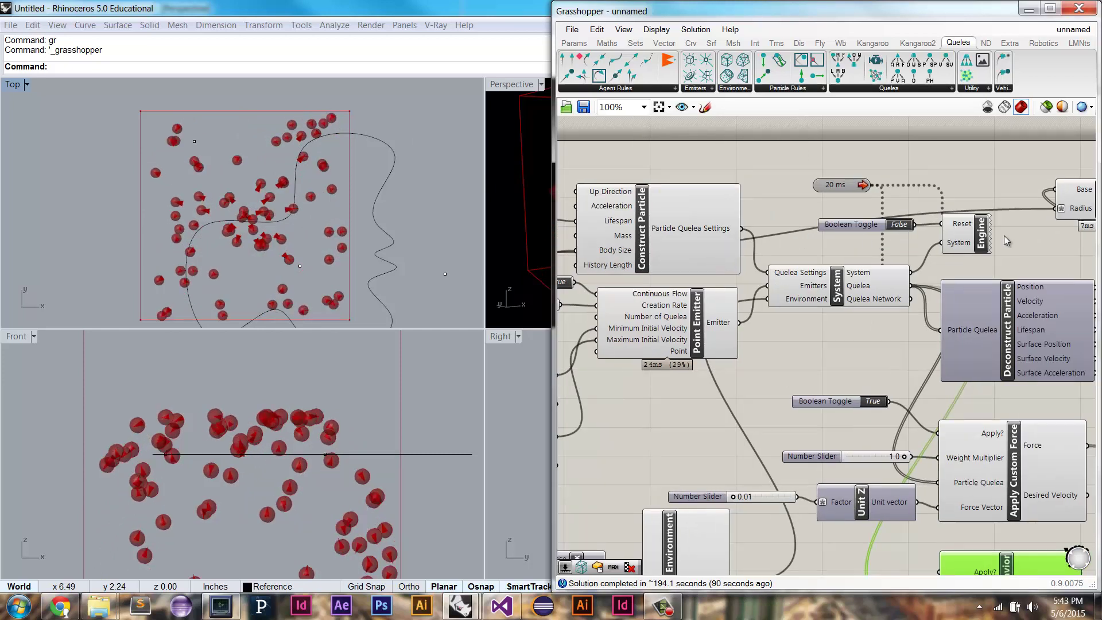
{"action": "scroll", "coordinate": [1004, 235], "scroll_direction": "down", "scroll_amount": 2}
{"action": "left_click", "coordinate": [999, 210]}
{"action": "key", "text": "Delete"}
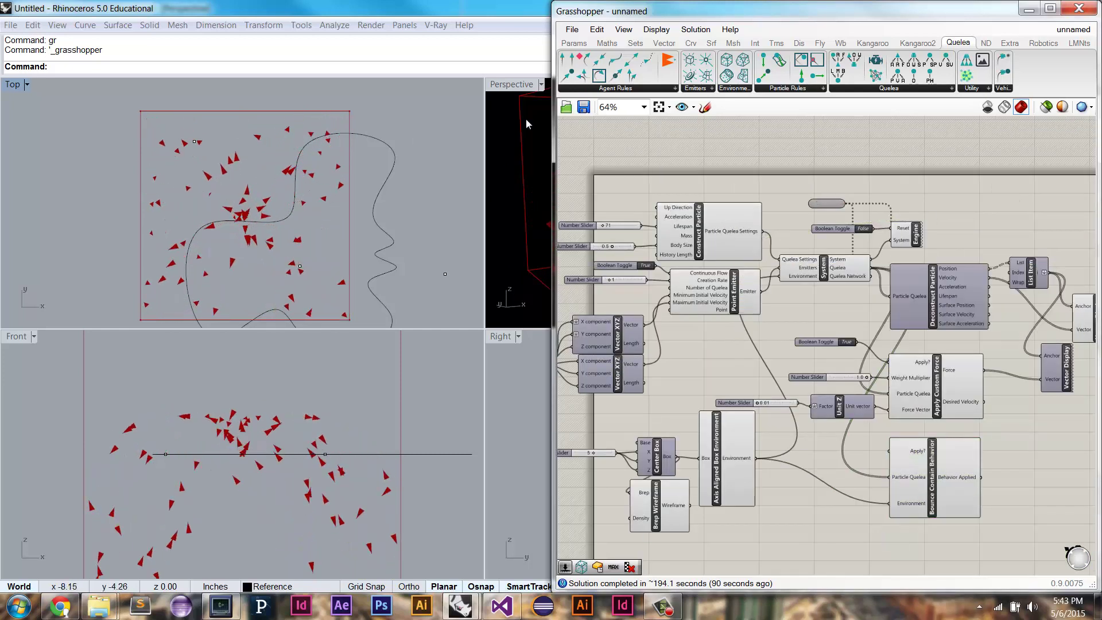
Maximize the Perspective viewport and wire a new number slider of 15 into Construct Particle's History Length.
{"action": "double_click", "coordinate": [508, 85]}
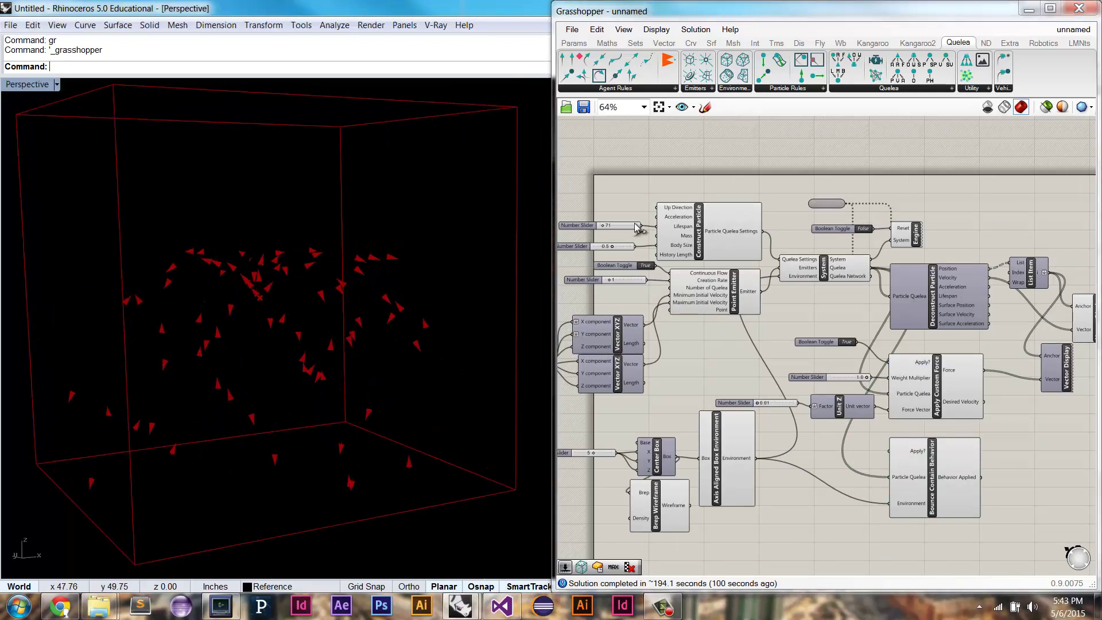
{"action": "scroll", "coordinate": [636, 227], "scroll_direction": "up", "scroll_amount": 3}
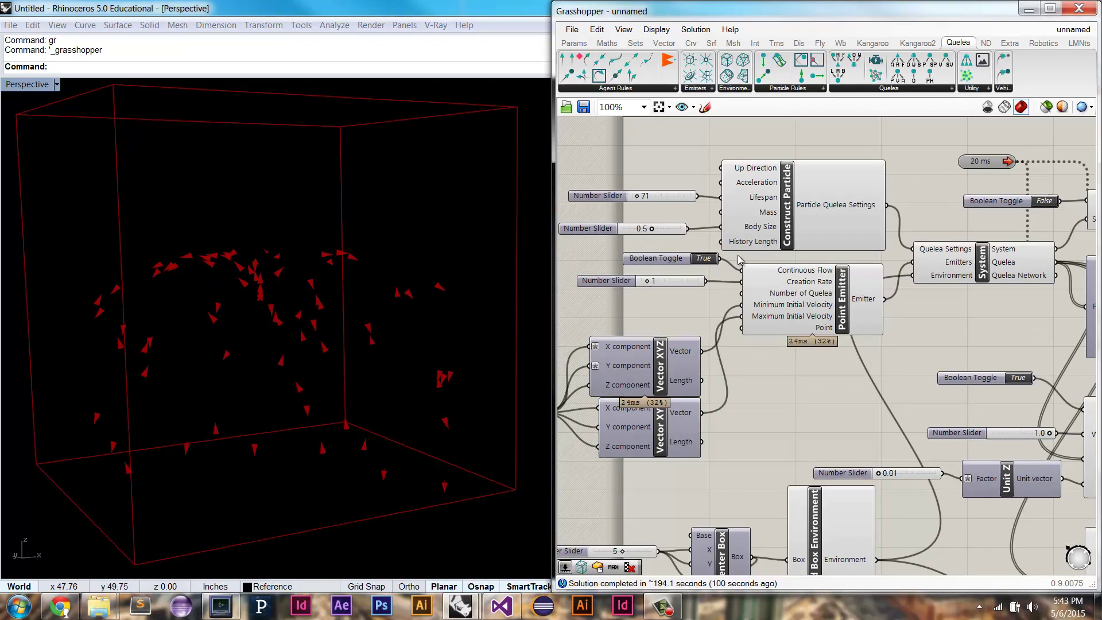
{"action": "scroll", "coordinate": [738, 260], "scroll_direction": "up", "scroll_amount": 1}
{"action": "double_click", "coordinate": [674, 247]}
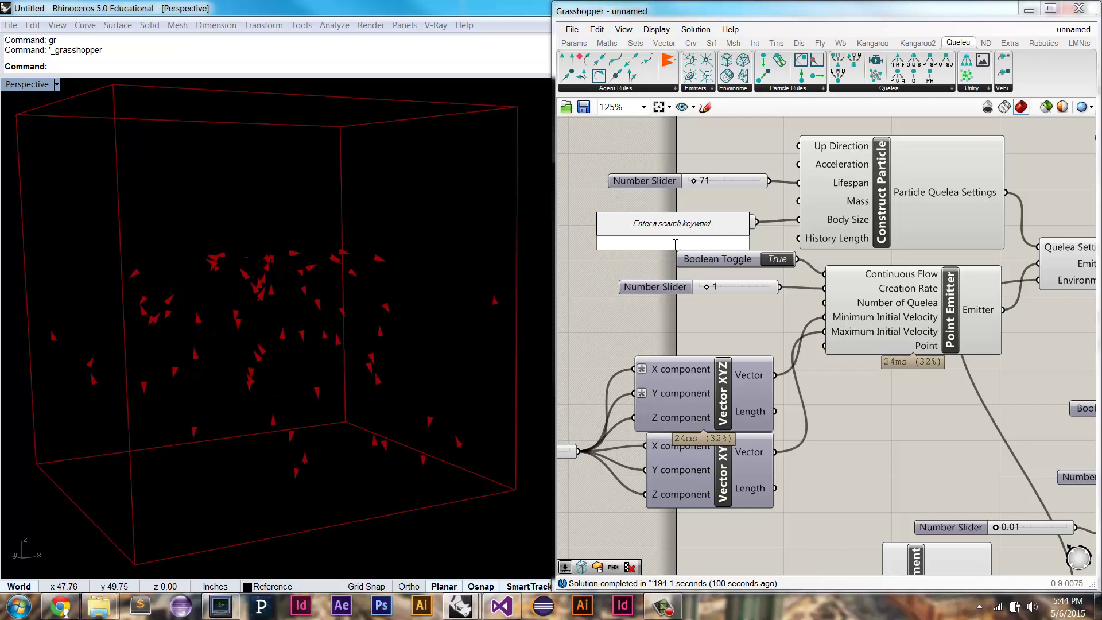
{"action": "type", "text": "15"}
{"action": "key", "text": "Return"}
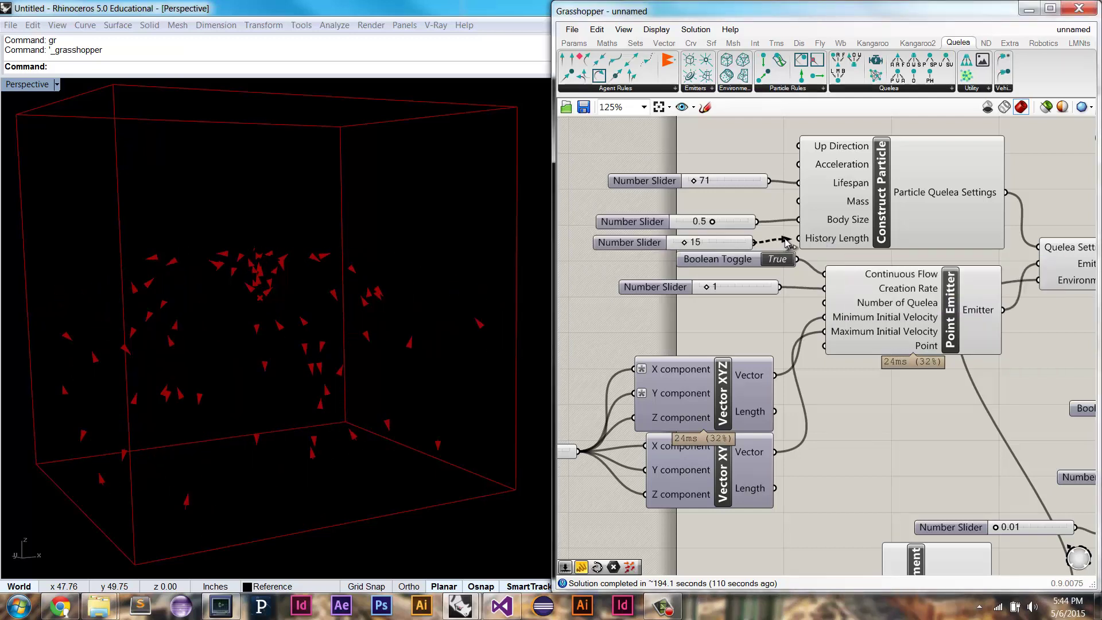
{"action": "left_click_drag", "start_coordinate": [741, 244], "coordinate": [742, 241]}
Turn off the preview of the Deconstruct Particle component.
{"action": "right_click_drag", "start_coordinate": [973, 251], "coordinate": [734, 245]}
{"action": "right_click_drag", "start_coordinate": [1080, 279], "coordinate": [787, 269]}
{"action": "right_click", "coordinate": [976, 290]}
{"action": "left_click", "coordinate": [996, 291]}
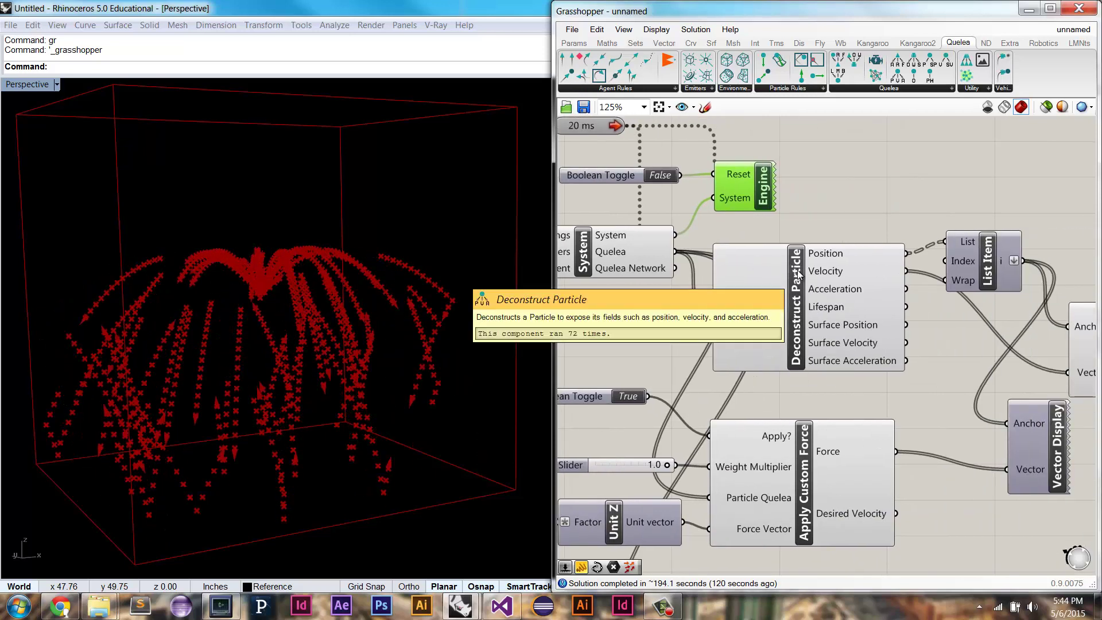
{"action": "right_click", "coordinate": [797, 271]}
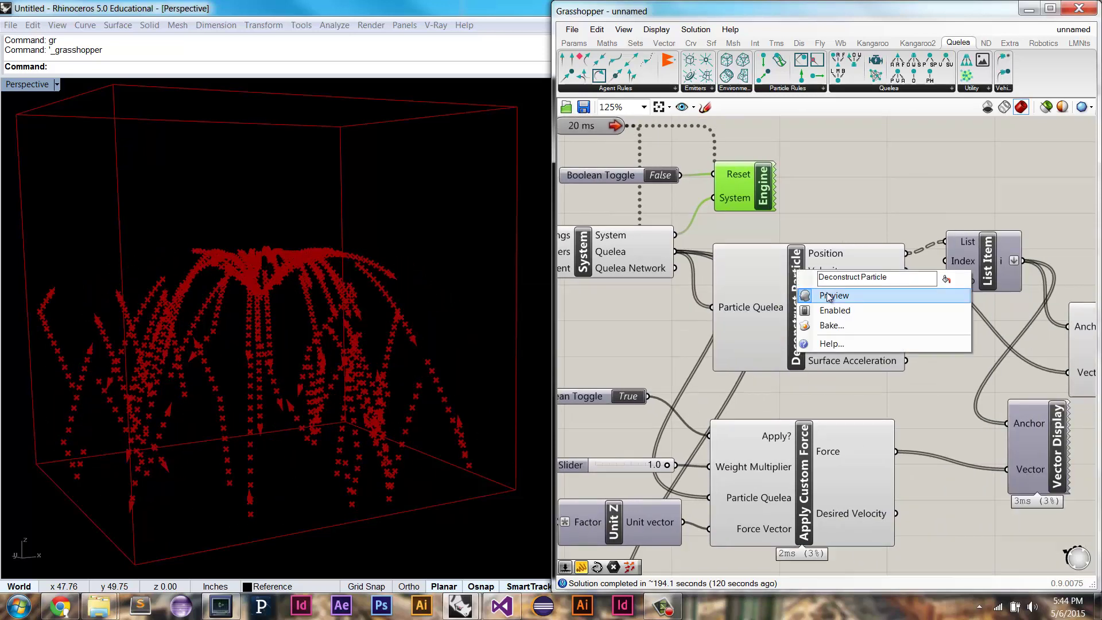
{"action": "left_click", "coordinate": [828, 296]}
Add a PolyLine component above List Item and wire Deconstruct Particle's Position into its Vertices, deleting the stray Set Velocity component.
{"action": "right_click_drag", "start_coordinate": [894, 193], "coordinate": [833, 201]}
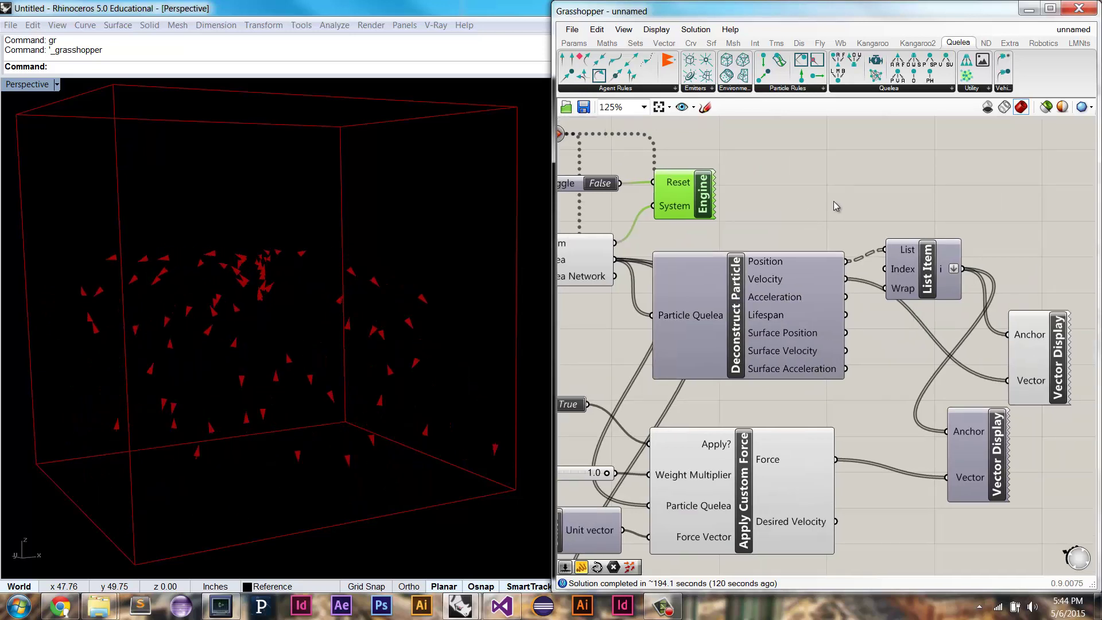
{"action": "double_click", "coordinate": [833, 201]}
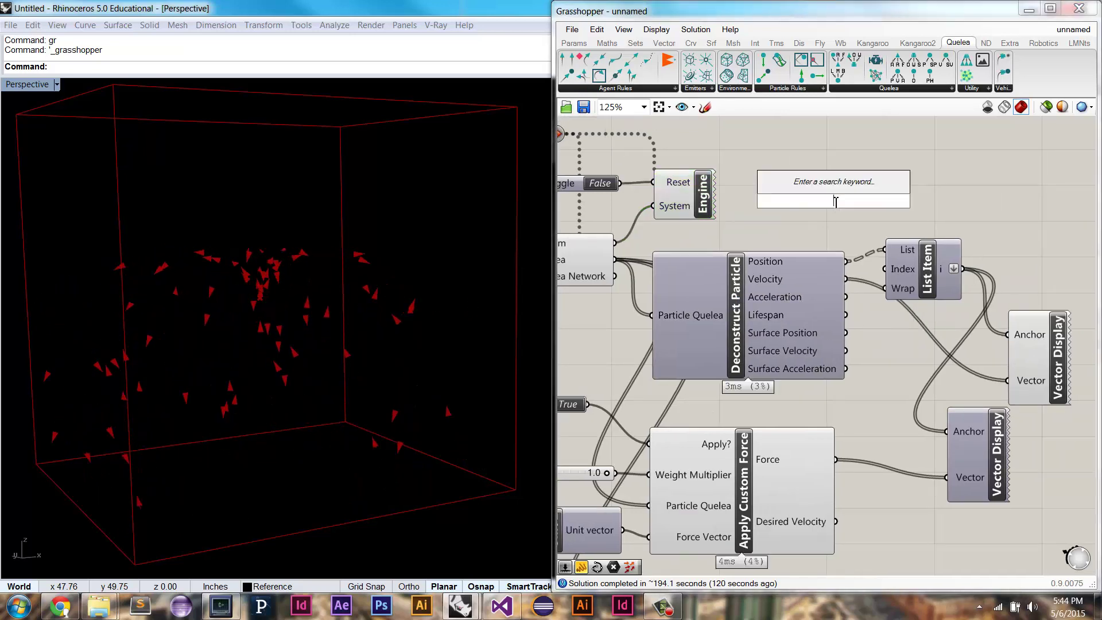
{"action": "type", "text": "poly"}
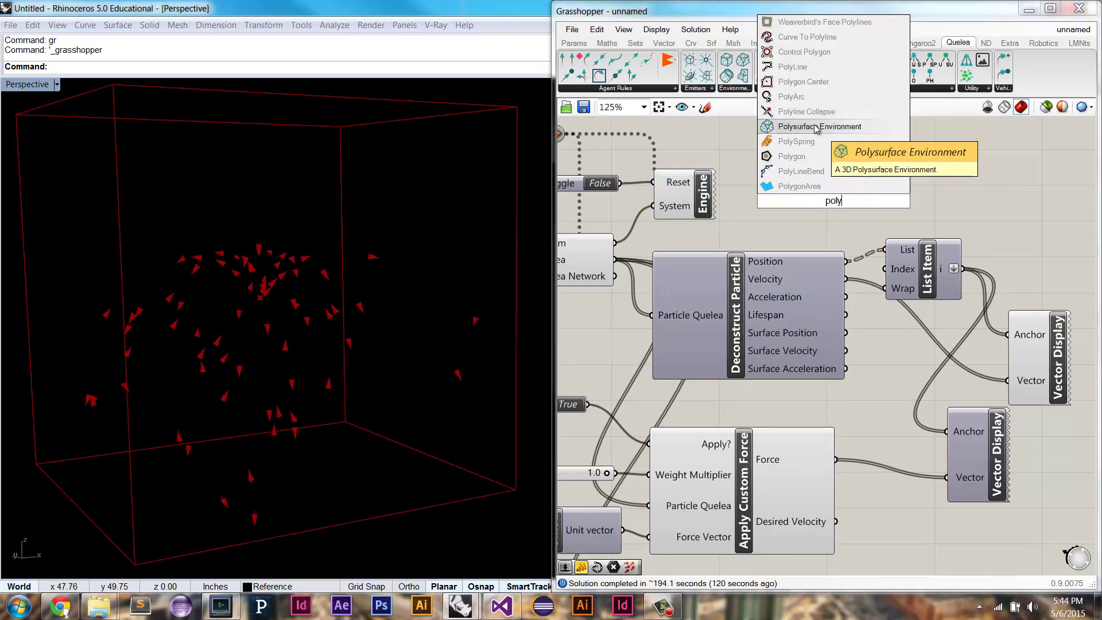
{"action": "left_click", "coordinate": [812, 74]}
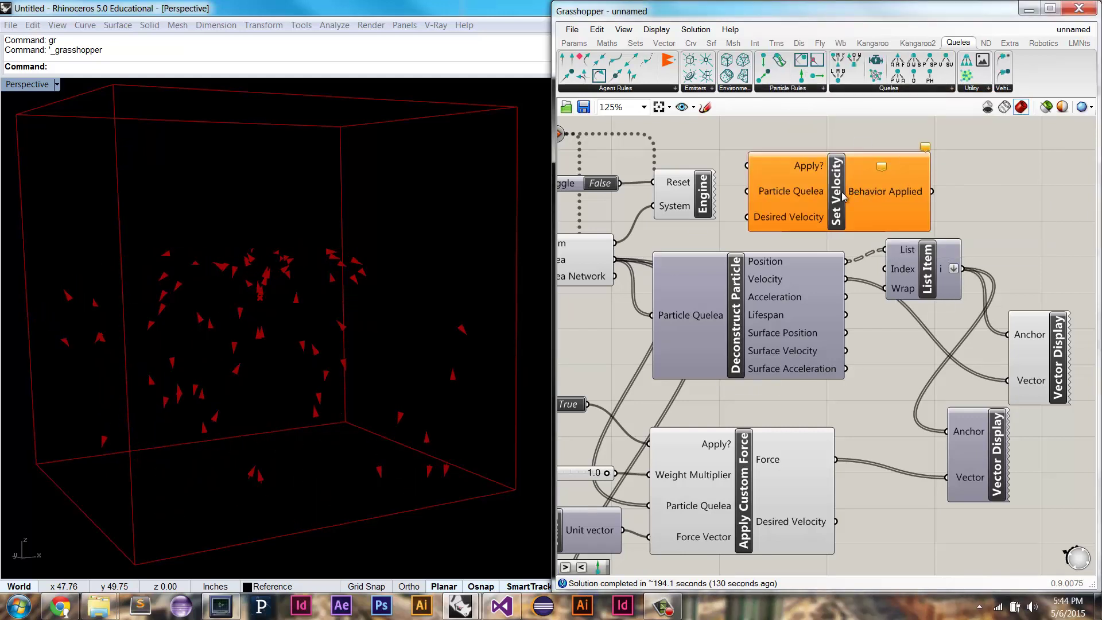
{"action": "left_click", "coordinate": [847, 191]}
{"action": "key", "text": "Delete"}
{"action": "left_click", "coordinate": [846, 191]}
{"action": "left_click_drag", "start_coordinate": [830, 185], "coordinate": [906, 178]}
{"action": "left_click", "coordinate": [829, 201]}
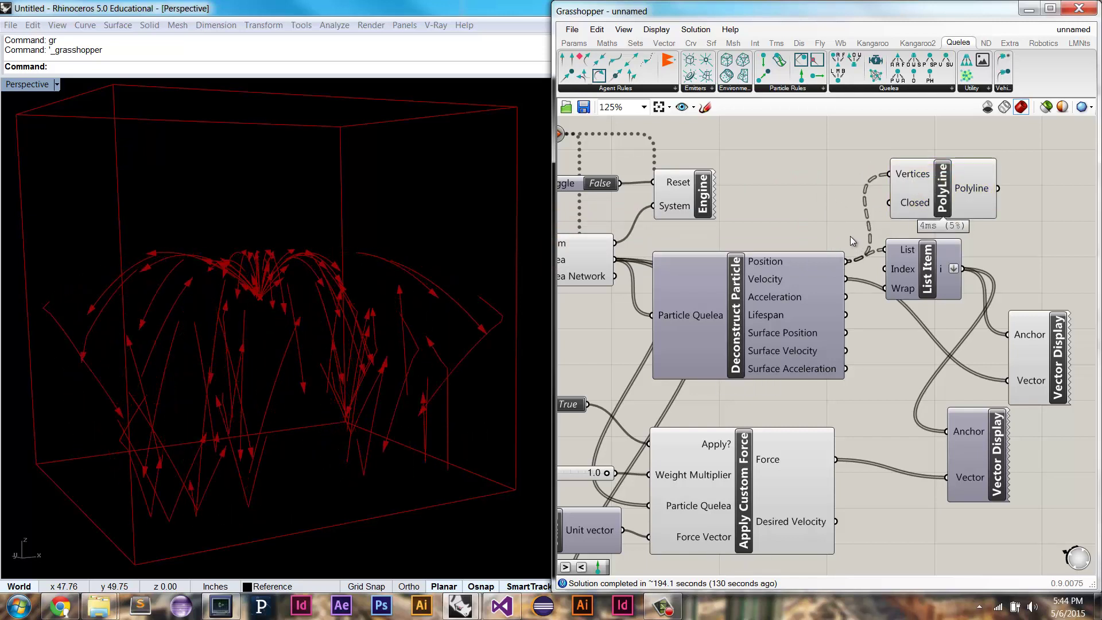
Place an Interpolate curve component above PolyLine and wire Deconstruct Particle's Position into its Vertices.
{"action": "double_click", "coordinate": [836, 166]}
{"action": "type", "text": "interp"}
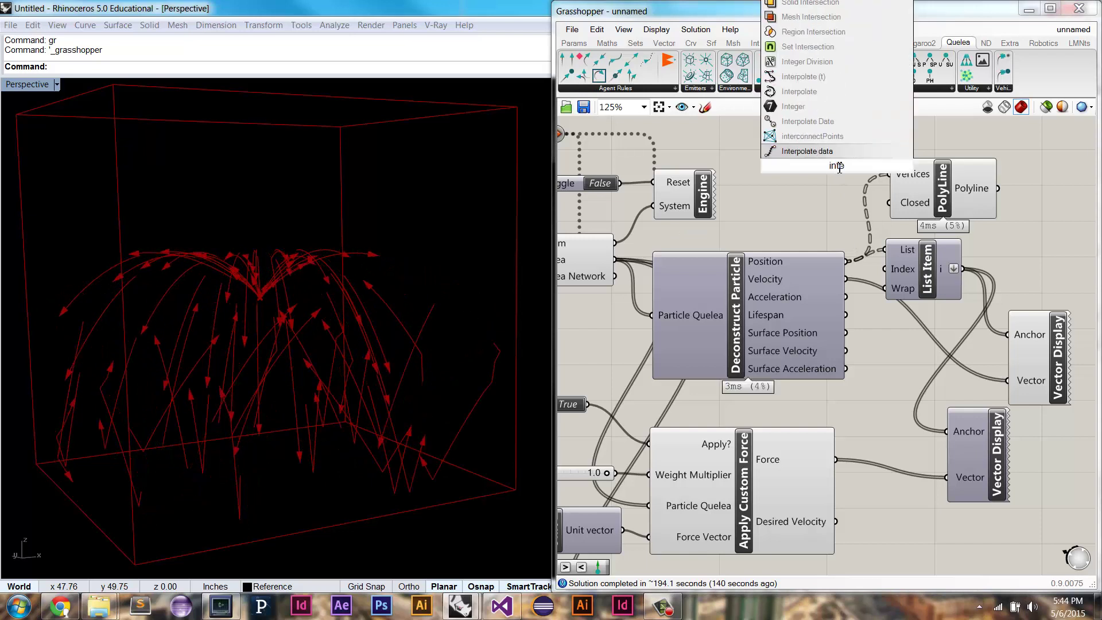
{"action": "left_click", "coordinate": [808, 122]}
{"action": "right_click_drag", "start_coordinate": [806, 230], "coordinate": [775, 282]}
{"action": "left_click_drag", "start_coordinate": [803, 234], "coordinate": [888, 182]}
{"action": "left_click_drag", "start_coordinate": [816, 313], "coordinate": [830, 139]}
{"action": "left_click", "coordinate": [899, 165]}
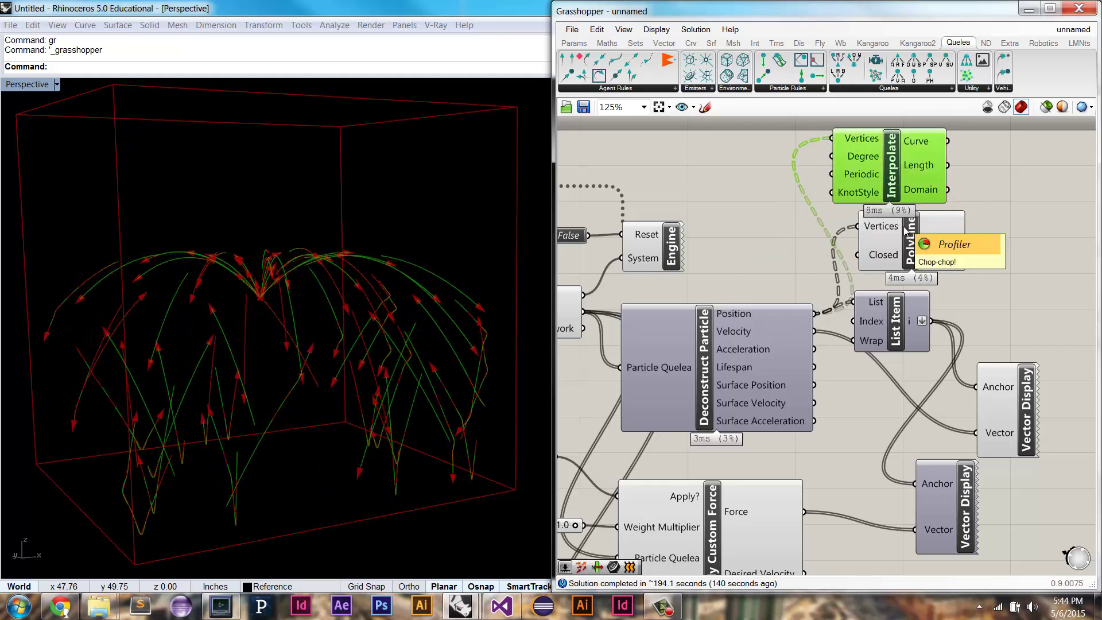
Turn off the PolyLine component's preview and line up the Interpolate component above it.
{"action": "right_click", "coordinate": [912, 247]}
{"action": "left_click", "coordinate": [946, 266]}
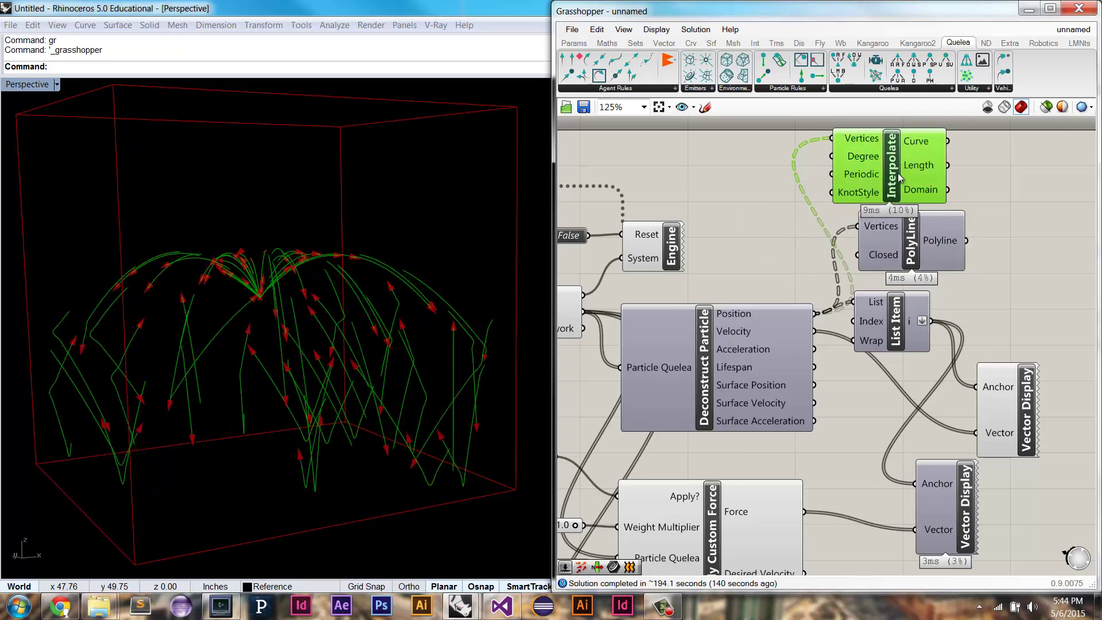
{"action": "left_click_drag", "start_coordinate": [898, 173], "coordinate": [915, 170]}
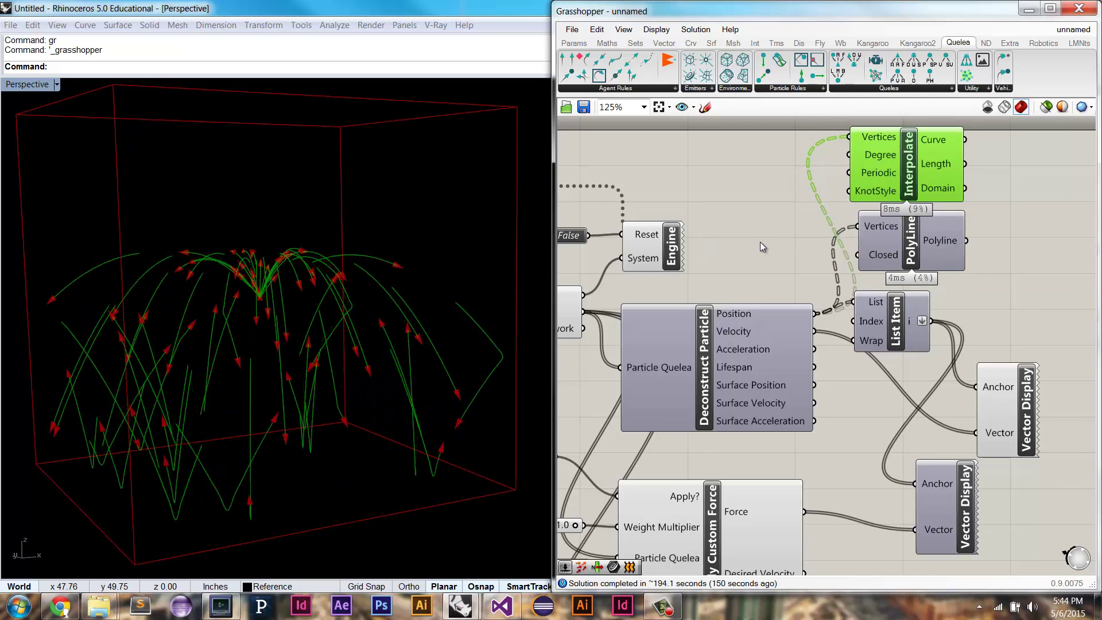
{"action": "left_click", "coordinate": [632, 275]}
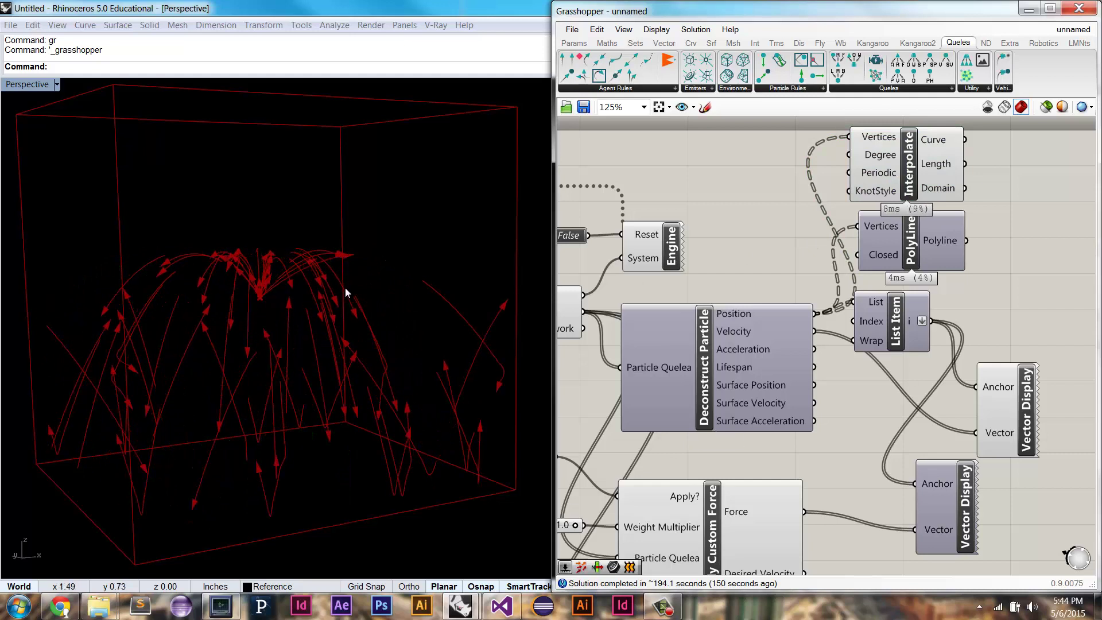
Examine the particle trails in the perspective view and review the component connections from Construct Particle to Apply Custom Force.
{"action": "right_click_drag", "start_coordinate": [345, 288], "coordinate": [331, 314]}
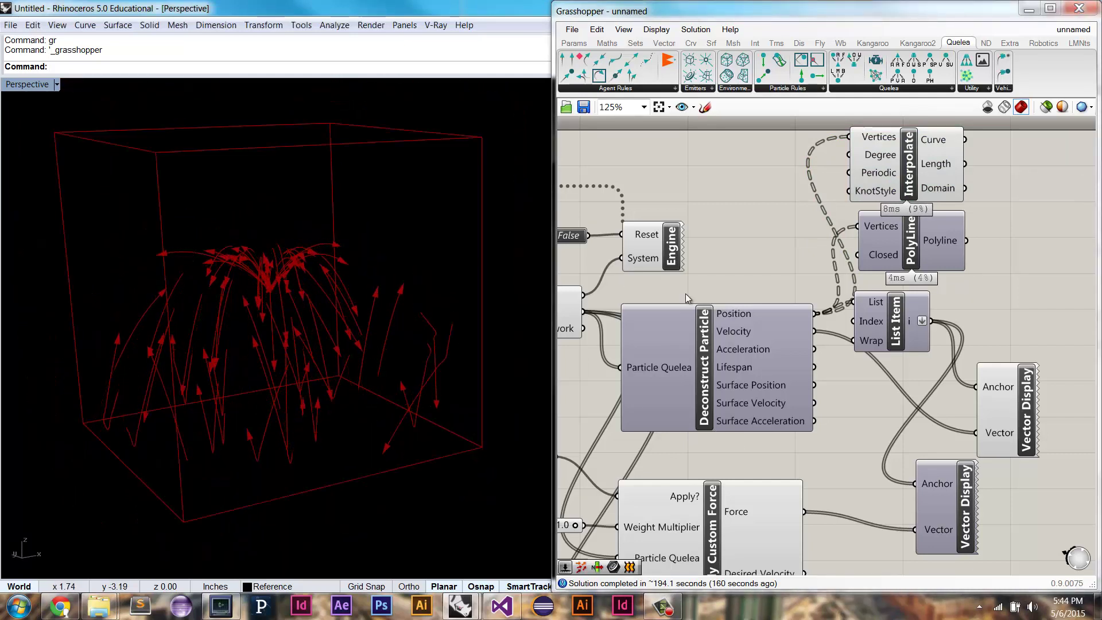
{"action": "scroll", "coordinate": [839, 352], "scroll_direction": "down", "scroll_amount": 2}
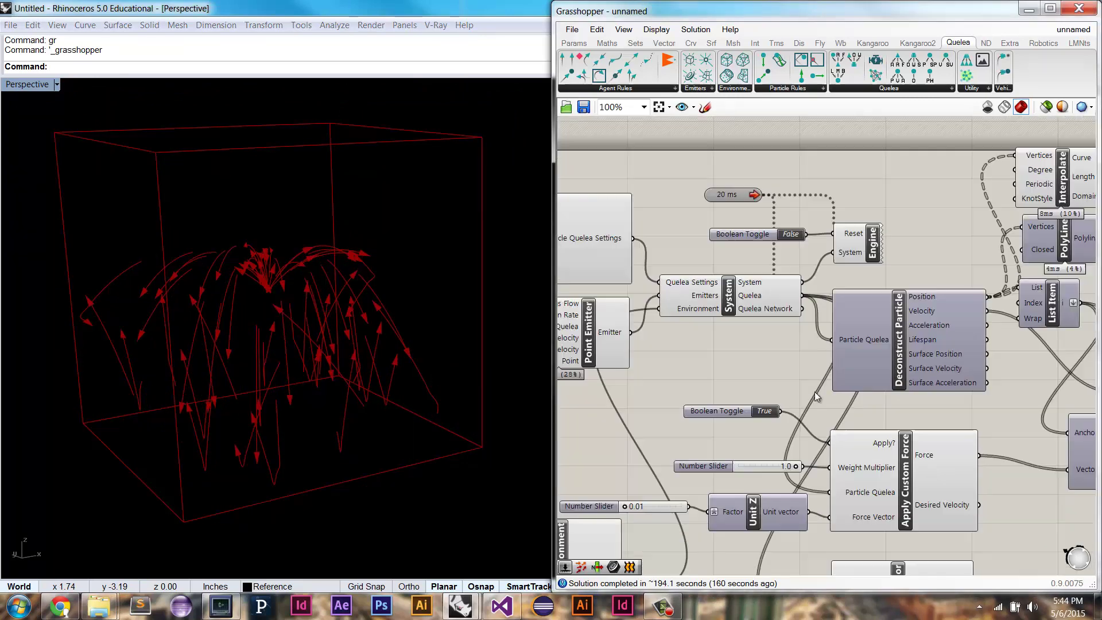
{"action": "right_click_drag", "start_coordinate": [673, 353], "coordinate": [803, 335]}
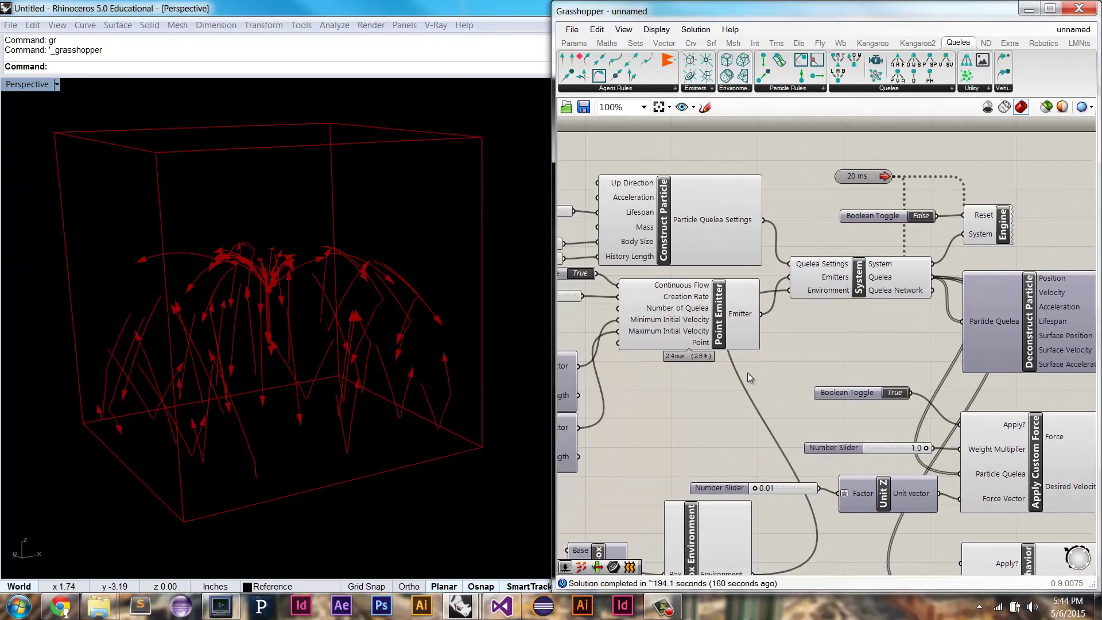
{"action": "right_click_drag", "start_coordinate": [747, 373], "coordinate": [829, 364]}
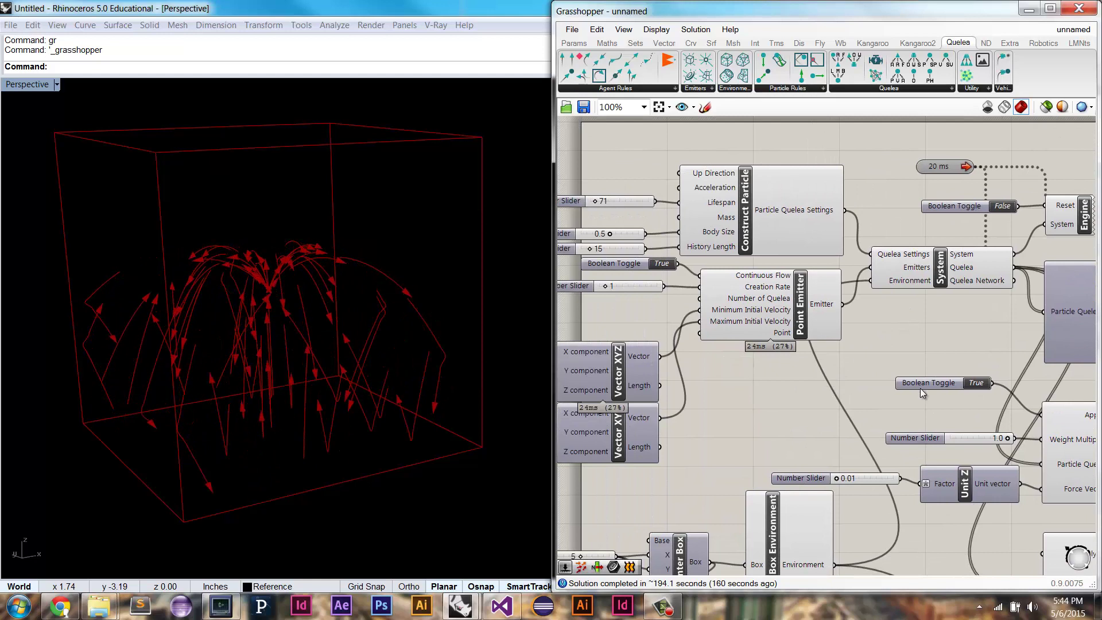
{"action": "right_click_drag", "start_coordinate": [888, 387], "coordinate": [740, 372]}
{"action": "right_click_drag", "start_coordinate": [886, 366], "coordinate": [908, 365]}
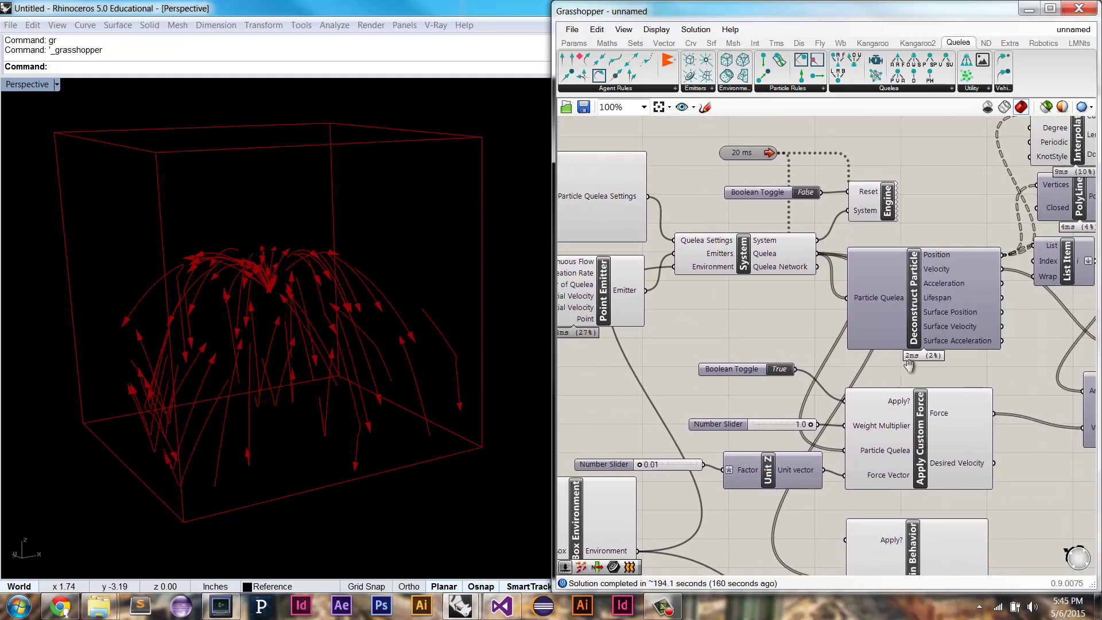
{"action": "right_click_drag", "start_coordinate": [773, 352], "coordinate": [873, 380]}
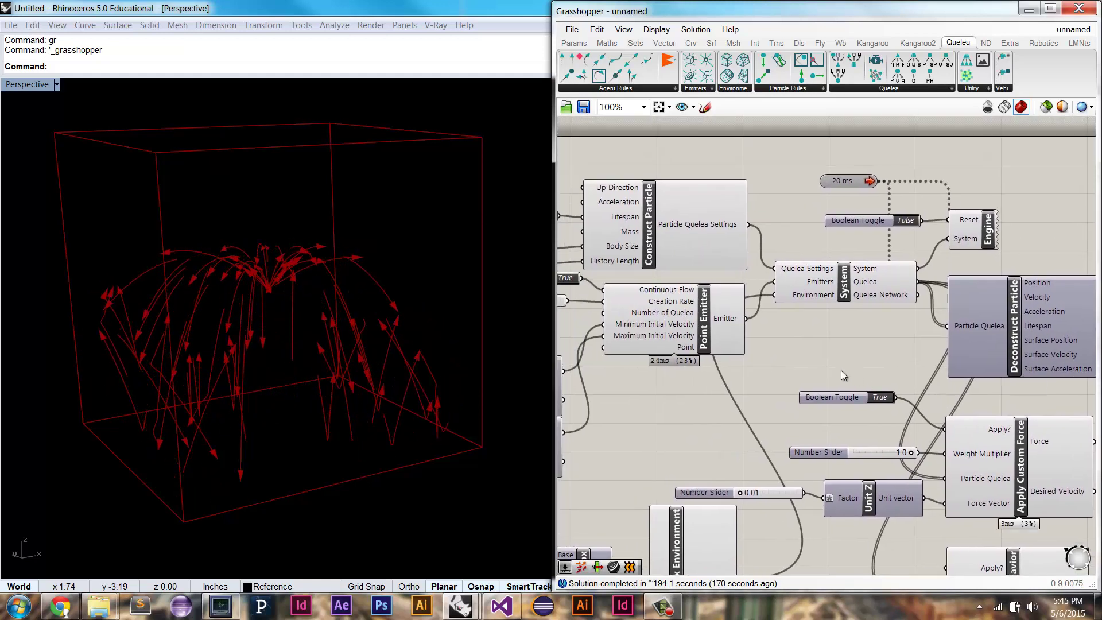